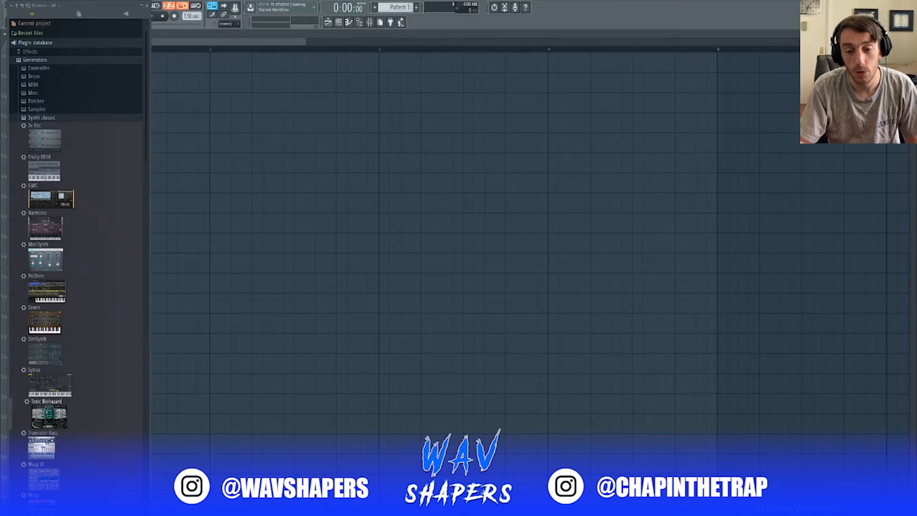
- Move the channel rack up out of the way, close the mixer and open the Kick channel's piano roll
{"action": "key", "text": "F6"}
{"action": "key", "text": "F9"}
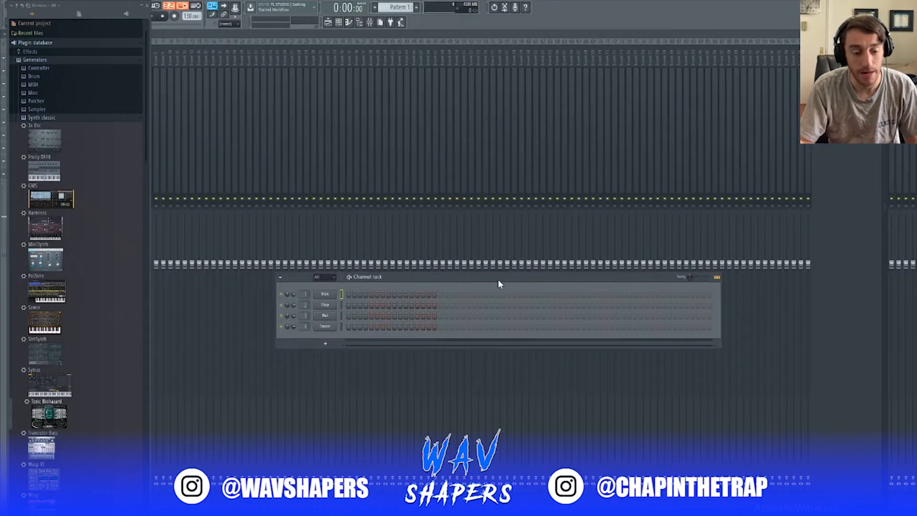
{"action": "left_click_drag", "start_coordinate": [498, 278], "coordinate": [542, 73]}
{"action": "key", "text": "F9"}
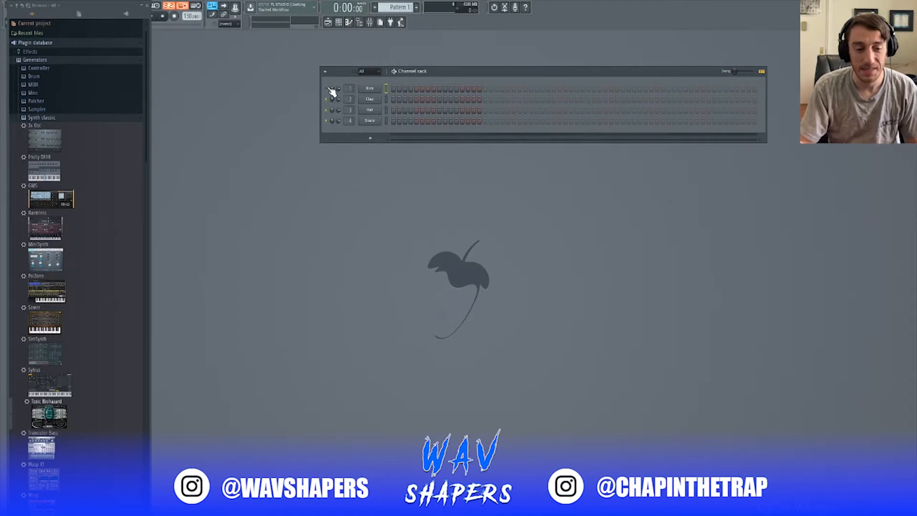
{"action": "right_click", "coordinate": [375, 89]}
{"action": "left_click", "coordinate": [390, 90]}
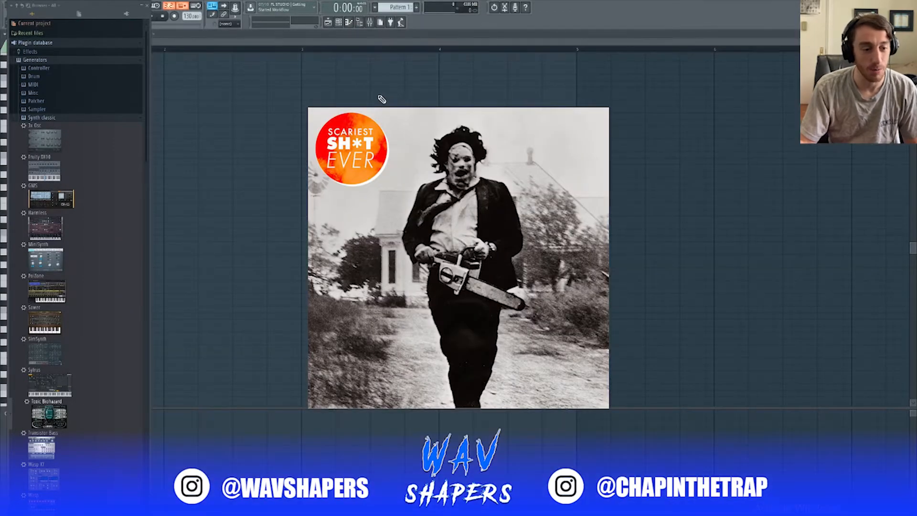
- Stamp an A harmonic minor scale at the start of bar 1 and stretch its notes to four bars
{"action": "left_click", "coordinate": [147, 6]}
{"action": "left_click", "coordinate": [27, 34]}
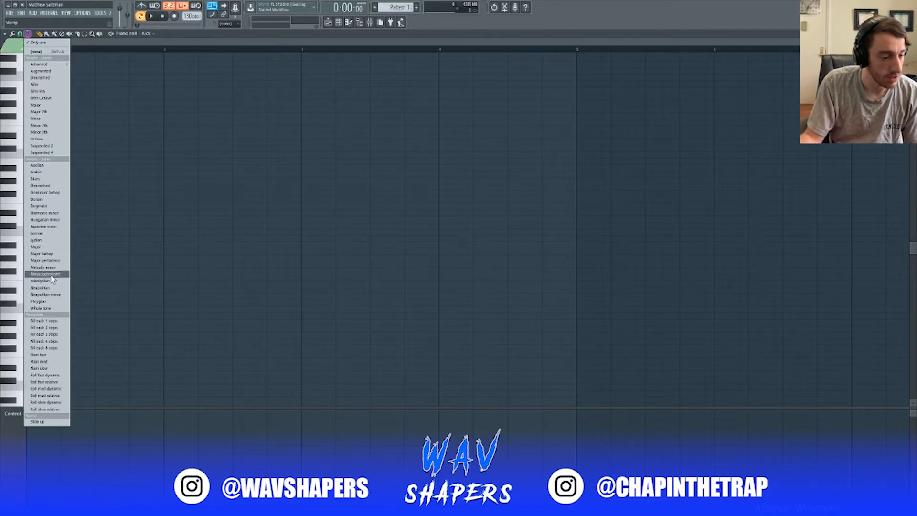
{"action": "left_click", "coordinate": [56, 212]}
{"action": "mouse_move", "coordinate": [158, 246]}
{"action": "left_mouse_down"}
{"action": "mouse_move", "coordinate": [75, 239]}
{"action": "mouse_move", "coordinate": [18, 173]}
{"action": "left_mouse_up"}
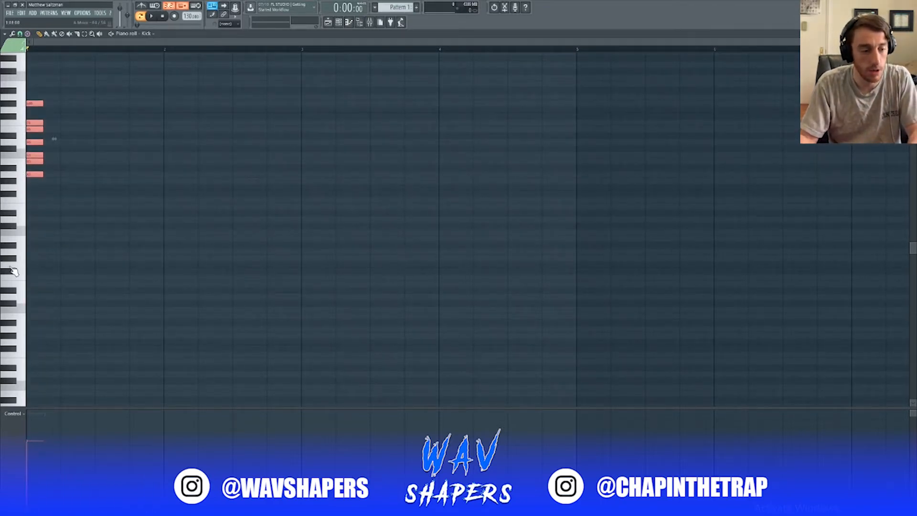
{"action": "left_click_drag", "start_coordinate": [44, 175], "coordinate": [583, 196]}
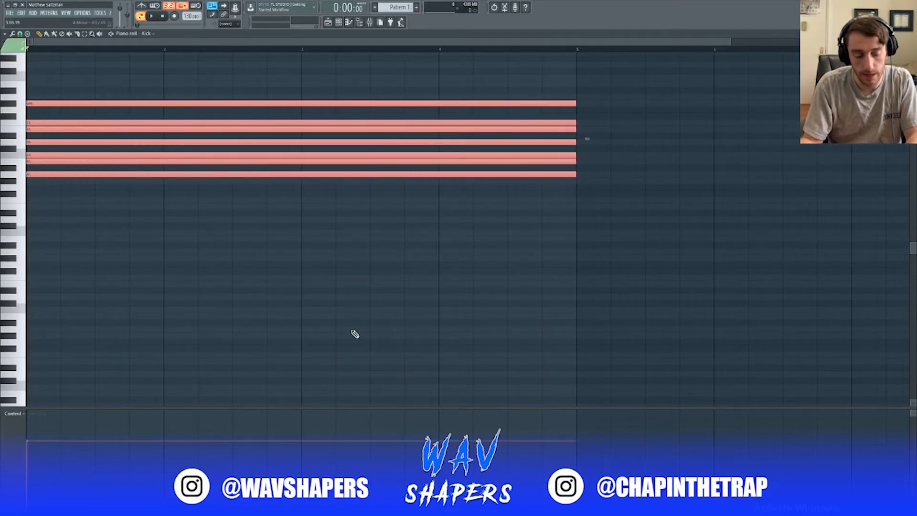
- Copy the four-bar scale notes into the two octaves directly below, aligned to the same start
{"action": "key", "text": "ctrl+b"}
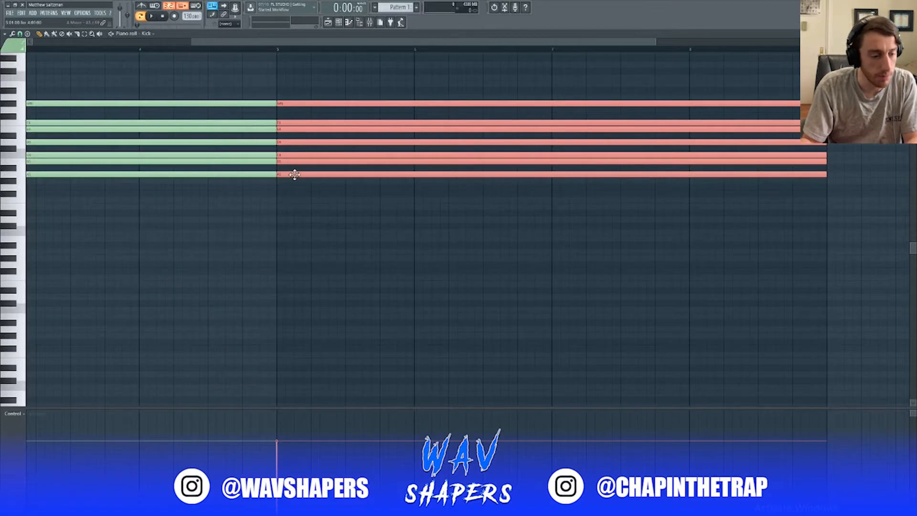
{"action": "key", "text": "ctrl+z"}
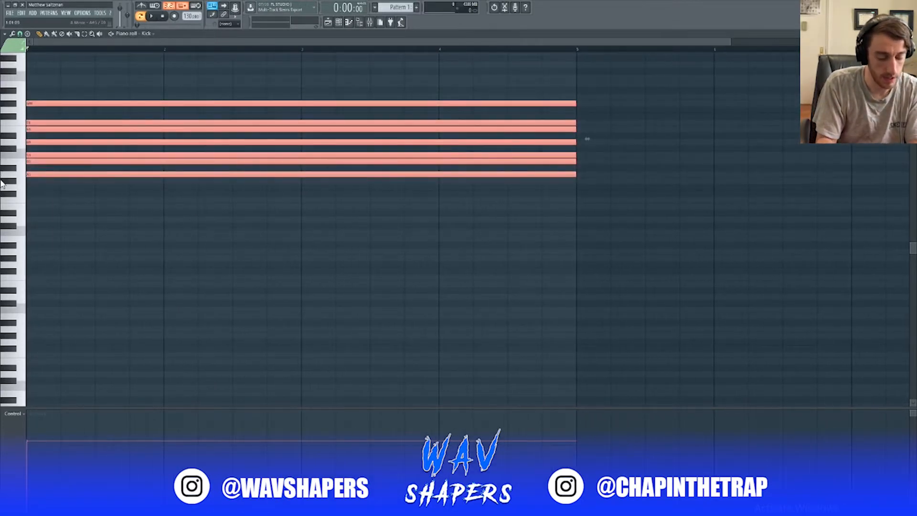
{"action": "key", "text": "ctrl+v"}
{"action": "key", "text": "ctrl+Down"}
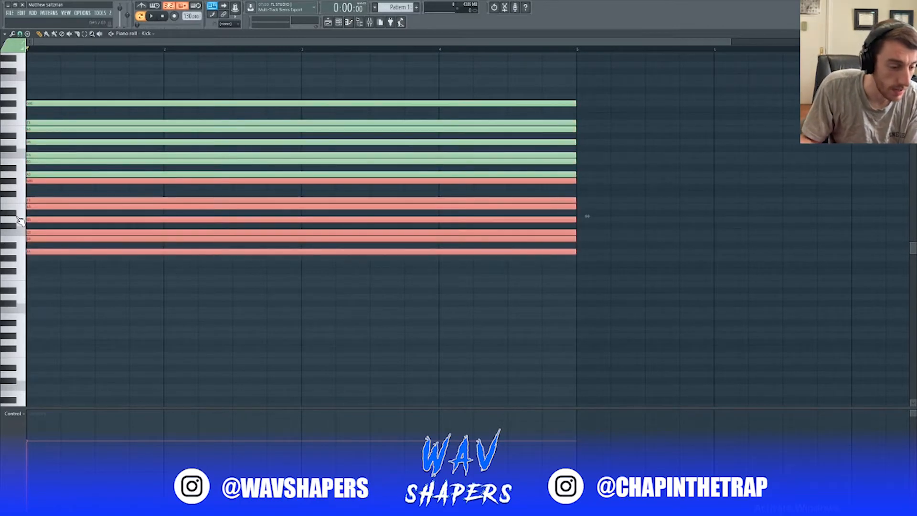
{"action": "key", "text": "ctrl+b"}
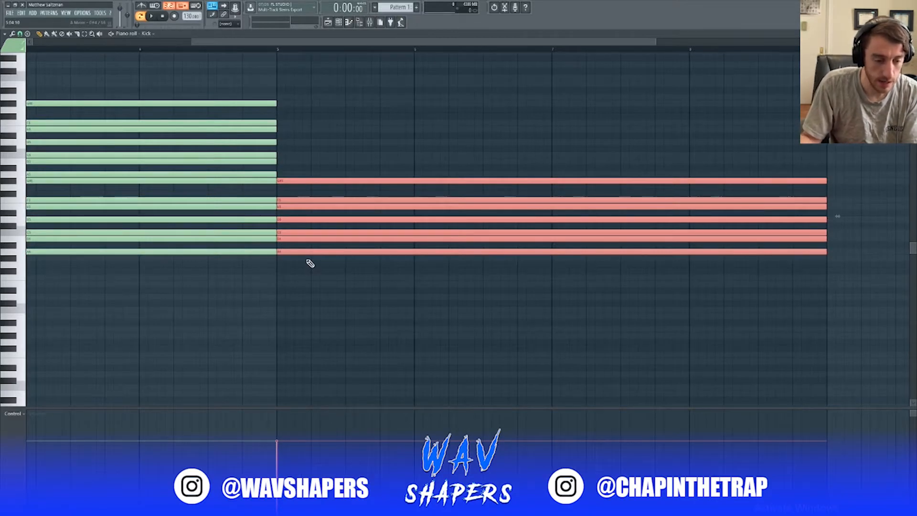
{"action": "key", "text": "ctrl+z"}
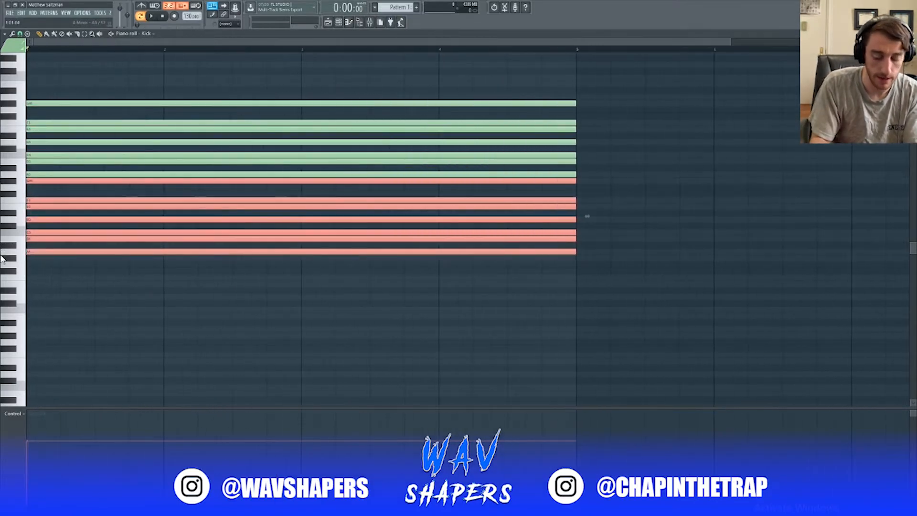
{"action": "key", "text": "ctrl+Down"}
- Find FL Keys in the plugin browser, load it in place of the fourth channel, Snare, and open its piano roll
{"action": "key", "text": "F7"}
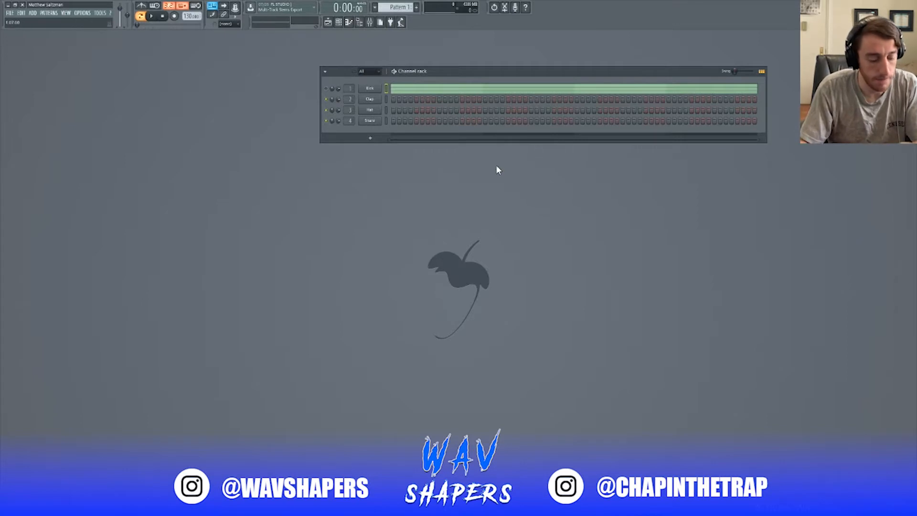
{"action": "key", "text": "ctrl+f"}
{"action": "type", "text": "fl"}
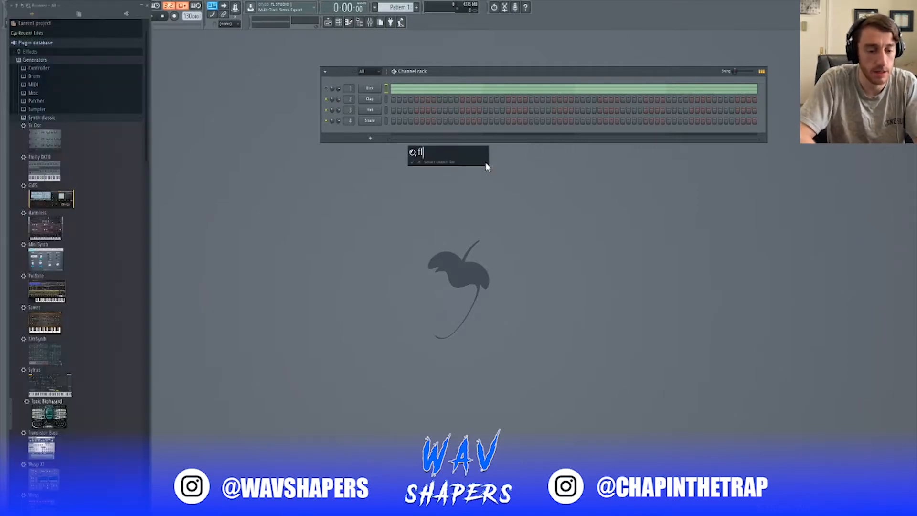
{"action": "type", "text": " key"}
{"action": "key", "text": "Return"}
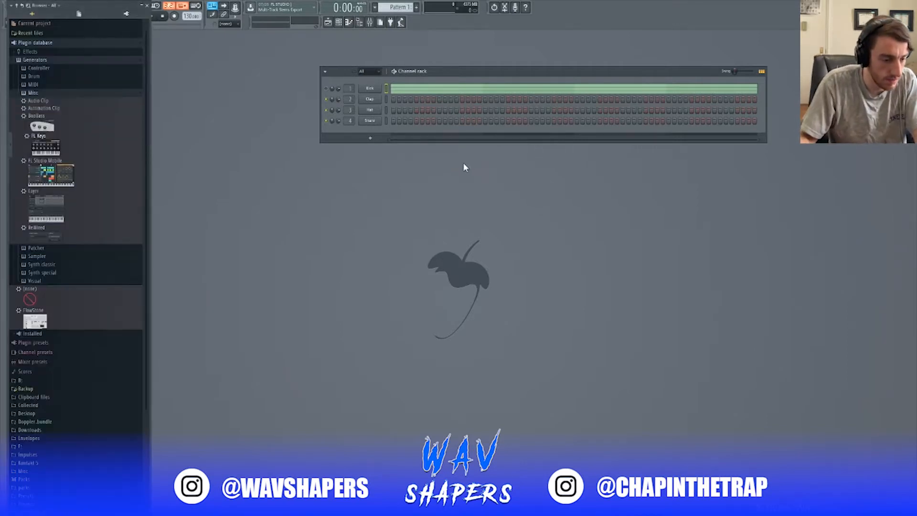
{"action": "left_click_drag", "start_coordinate": [57, 144], "coordinate": [416, 159]}
{"action": "left_click_drag", "start_coordinate": [376, 124], "coordinate": [377, 125]}
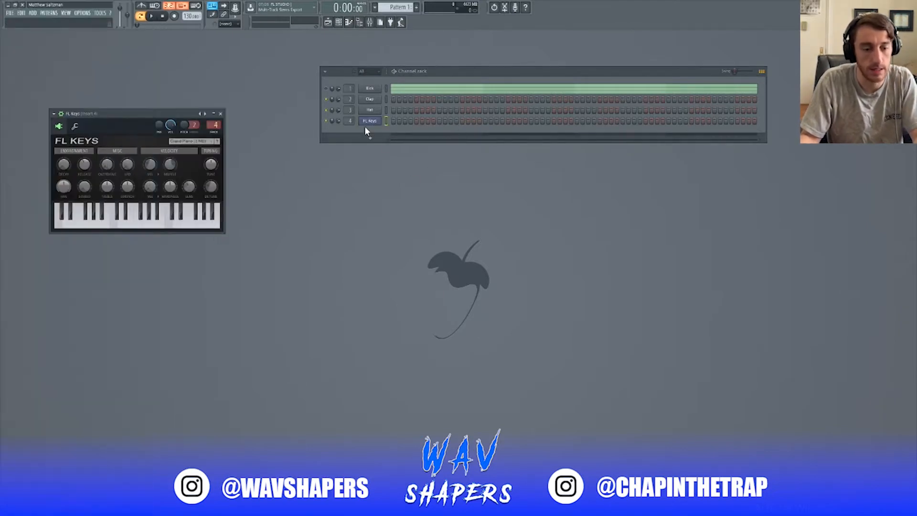
{"action": "right_click", "coordinate": [378, 120]}
{"action": "left_click", "coordinate": [418, 122]}
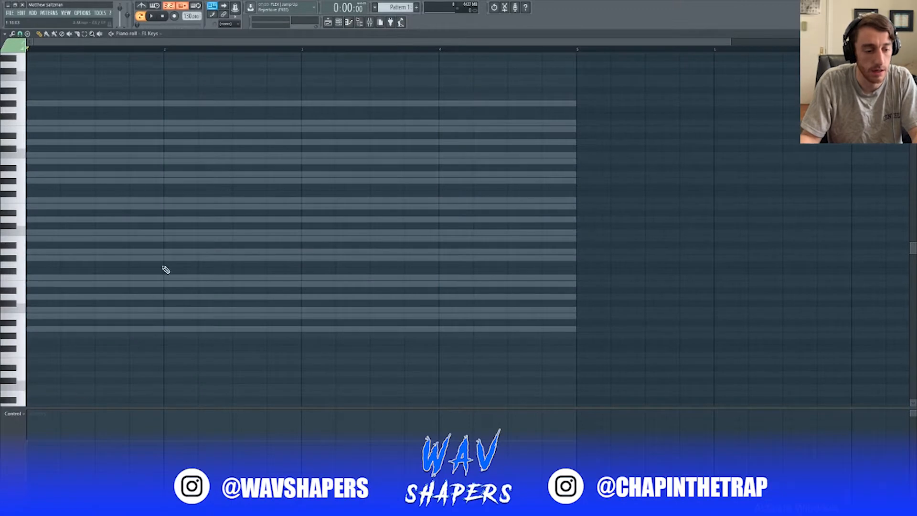
- Check the Ghost channels setting among the piano roll's helper options
{"action": "left_click", "coordinate": [7, 34]}
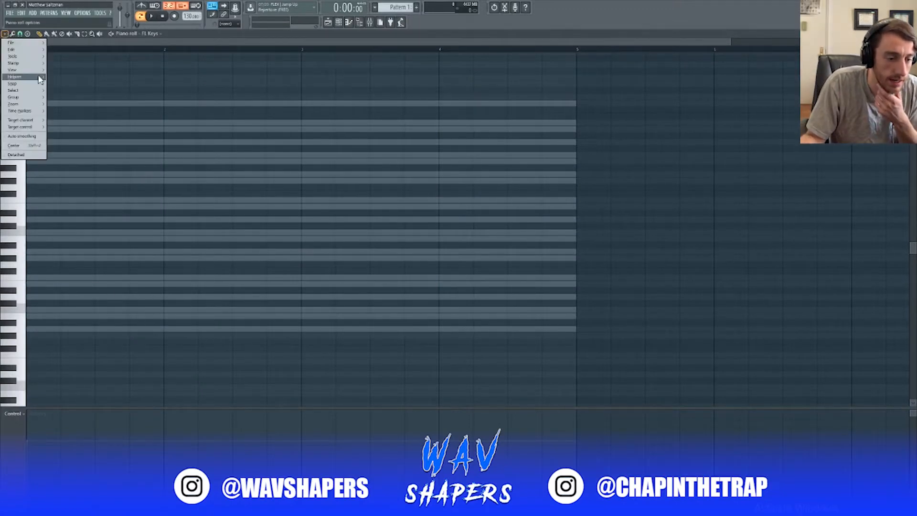
{"action": "mouse_move", "coordinate": [40, 78]}
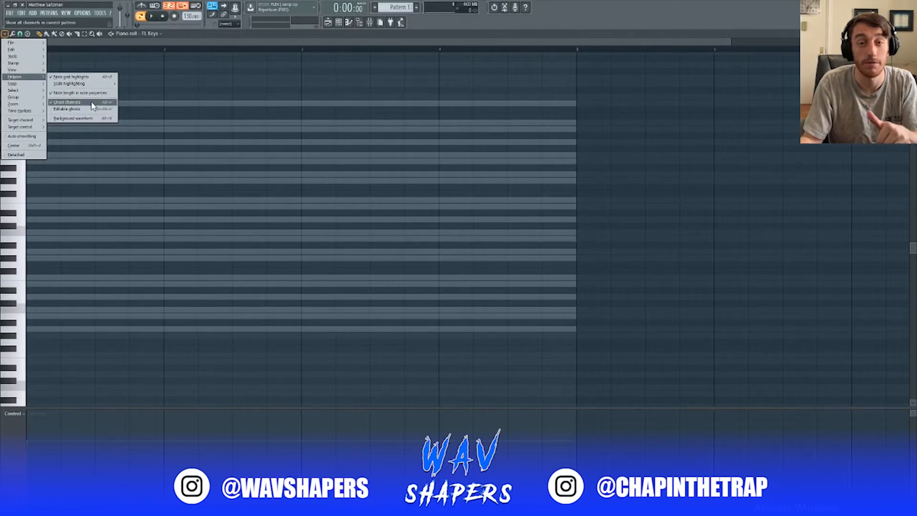
{"action": "left_click", "coordinate": [717, 99]}
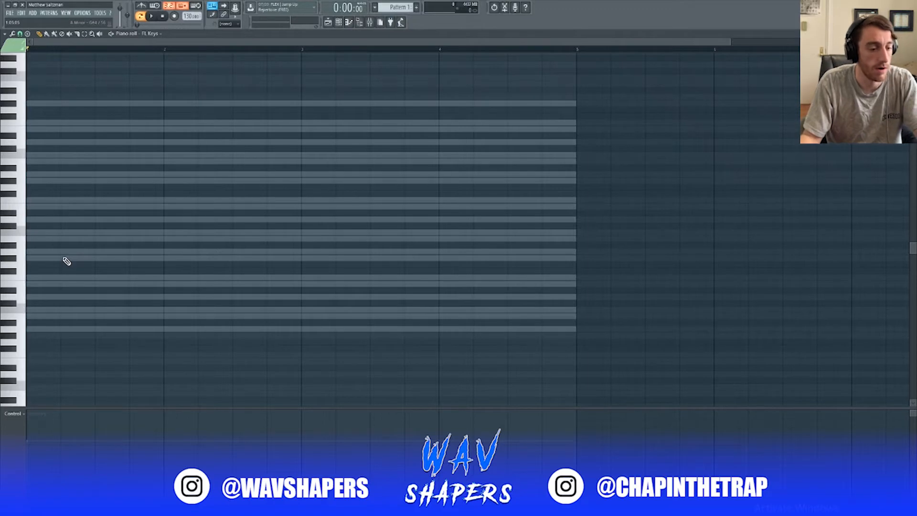
- Draw a one-bar A minor chord (A, C, E) in bar 1 over the ghost notes and play it back
{"action": "left_click_drag", "start_coordinate": [36, 257], "coordinate": [14, 251]}
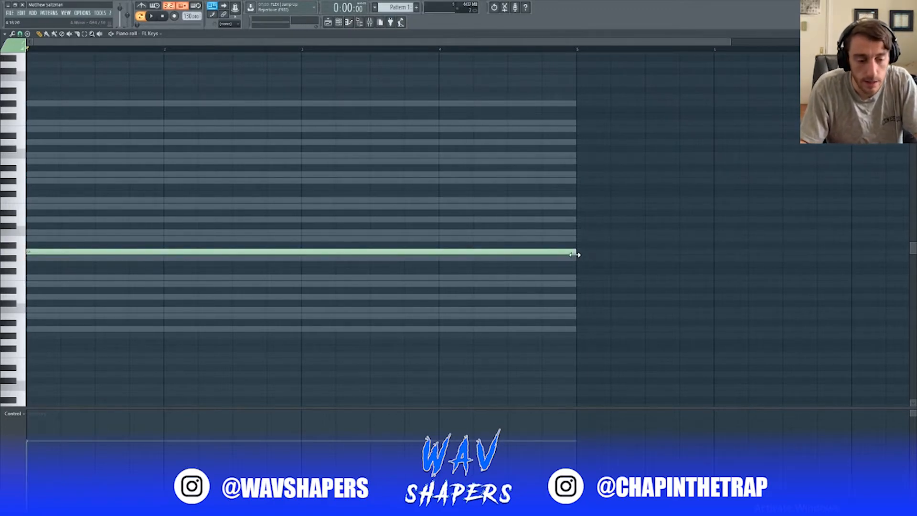
{"action": "left_click_drag", "start_coordinate": [575, 255], "coordinate": [164, 217]}
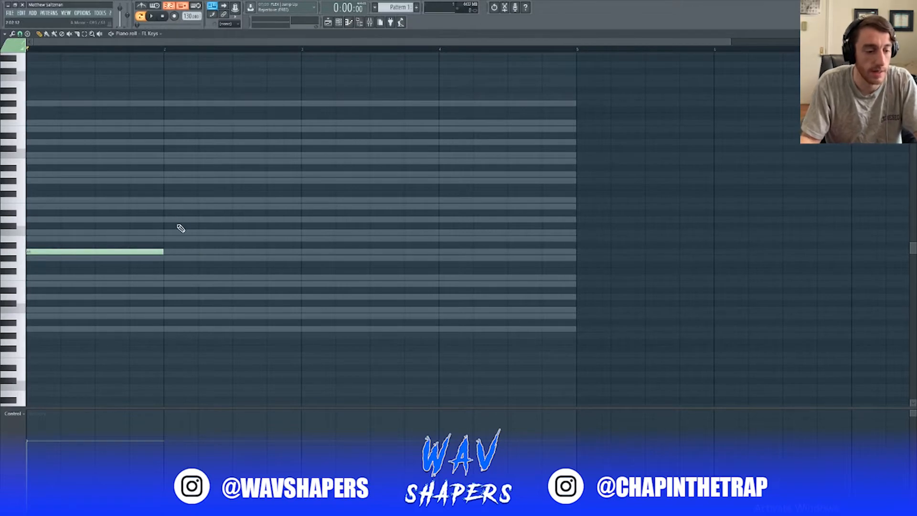
{"action": "left_click", "coordinate": [42, 232]}
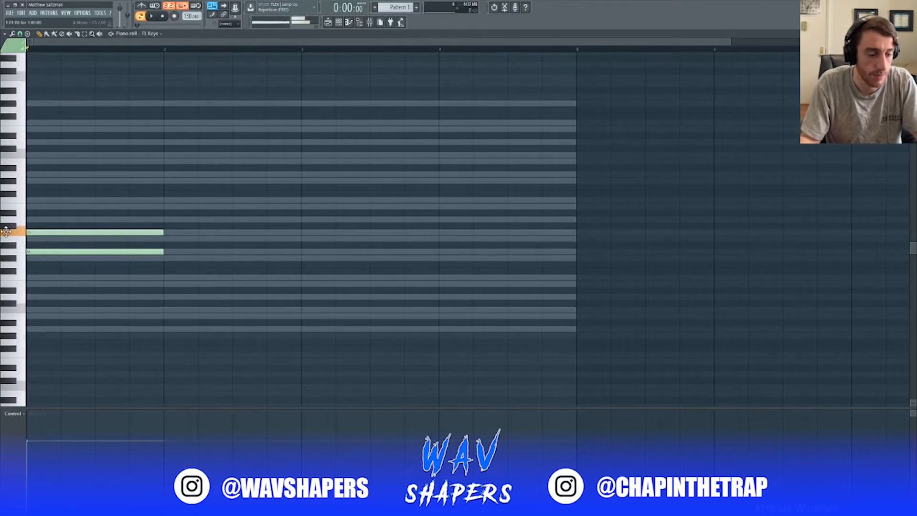
{"action": "left_click", "coordinate": [50, 206]}
{"action": "key", "text": "space"}
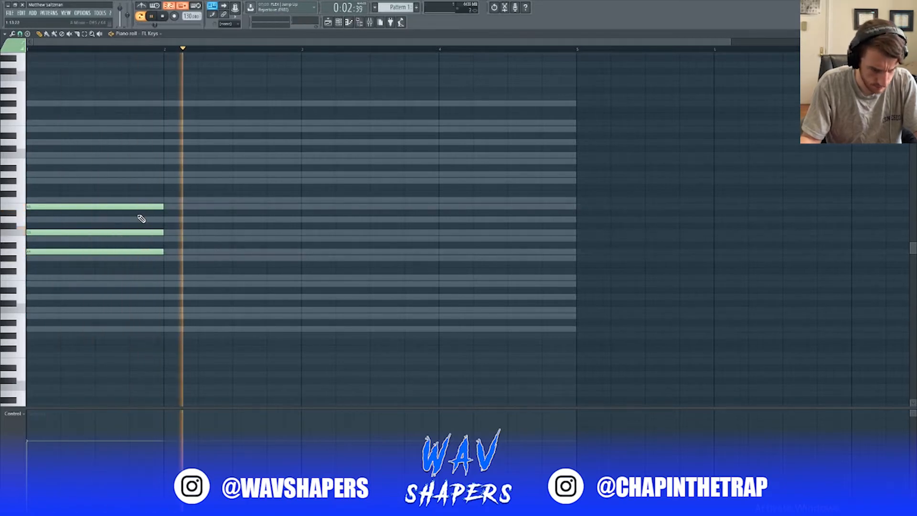
{"action": "key", "text": "space"}
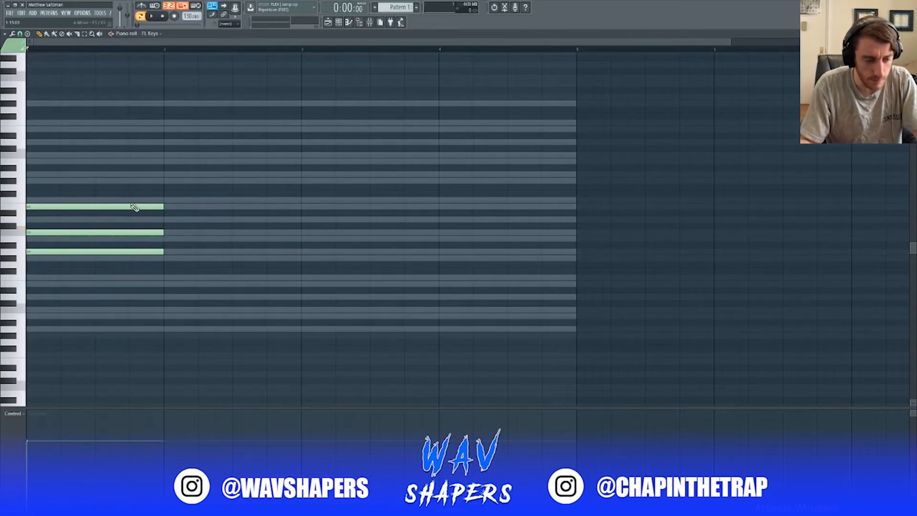
- Add a one-bar D minor chord in bar 2 with A on top of F and D, and play back the progression
{"action": "left_click", "coordinate": [15, 213]}
{"action": "left_click", "coordinate": [15, 210]}
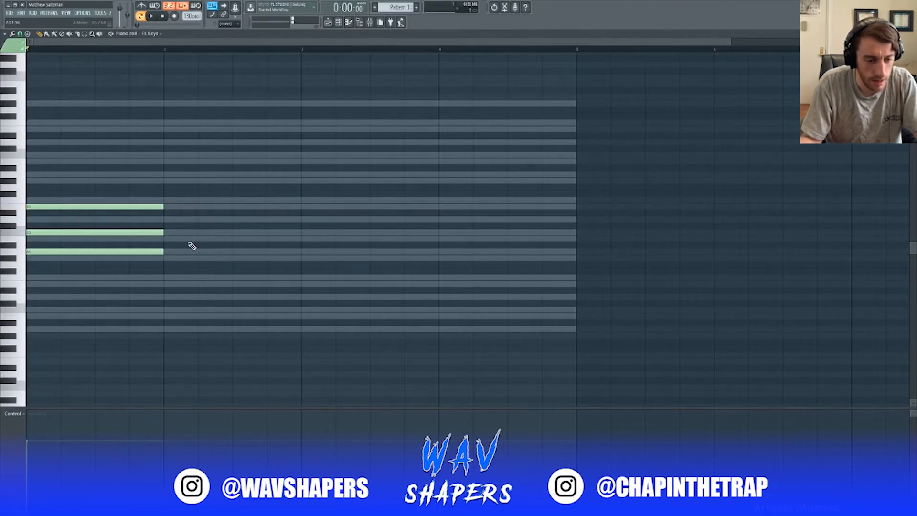
{"action": "left_click", "coordinate": [168, 176]}
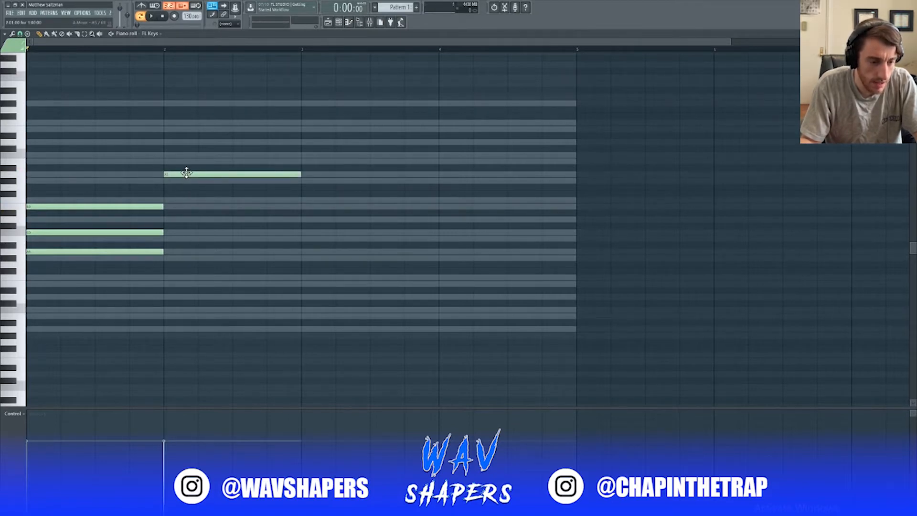
{"action": "left_click", "coordinate": [168, 200]}
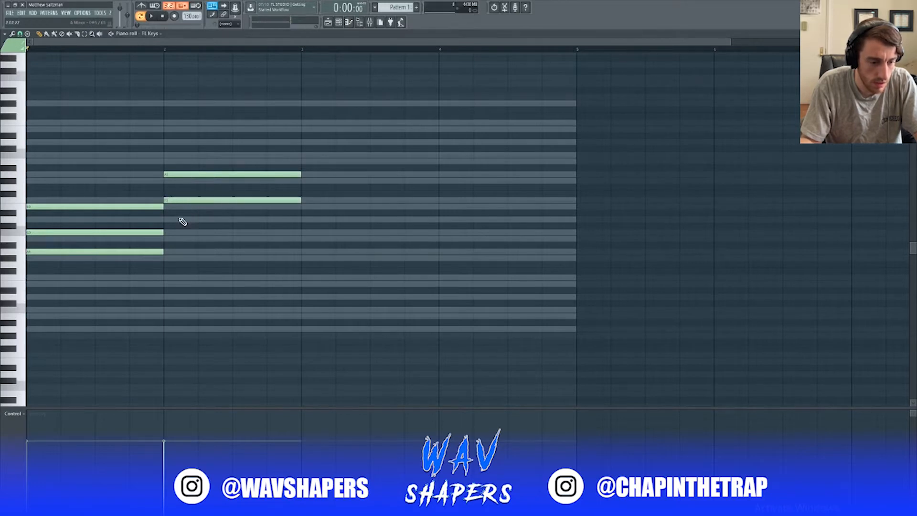
{"action": "left_click", "coordinate": [169, 220]}
{"action": "key", "text": "space"}
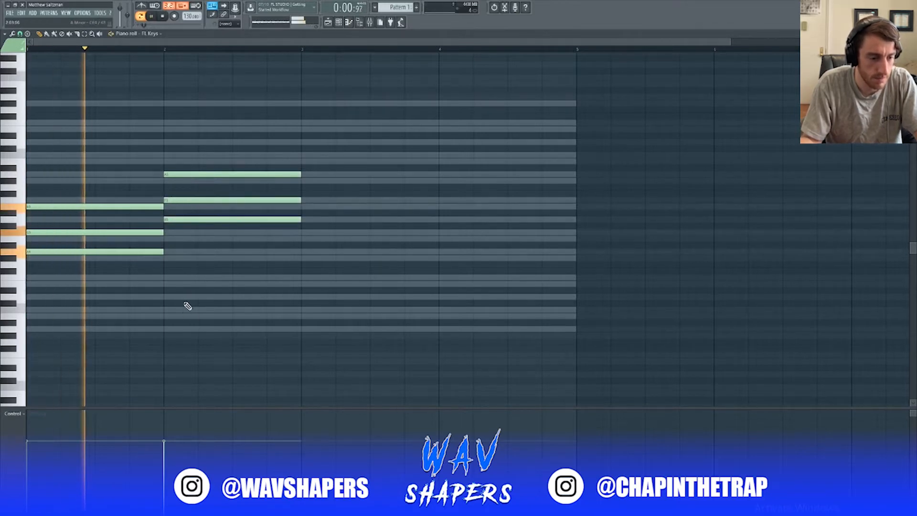
{"action": "key", "text": "space"}
- Continue the top line with a one-bar F in bar 3 and half-bar E and D notes in bar 4
{"action": "left_click", "coordinate": [302, 180]}
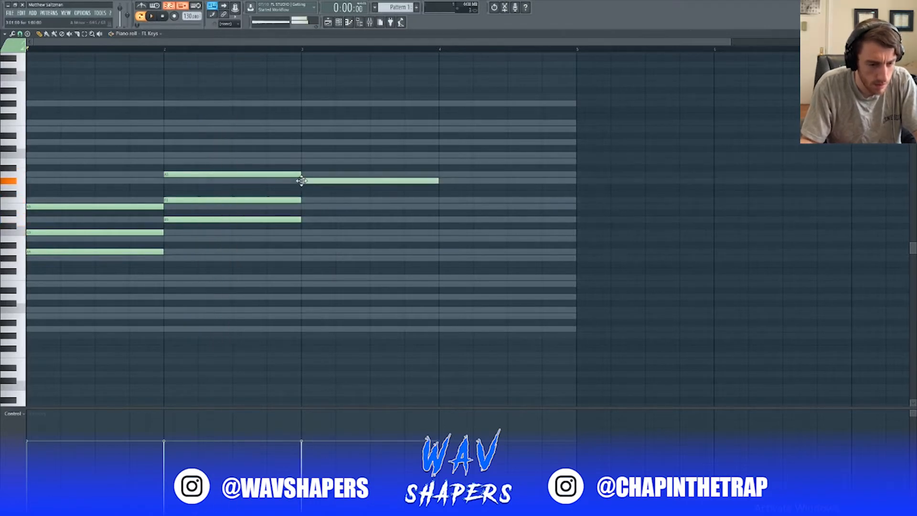
{"action": "left_click_drag", "start_coordinate": [301, 181], "coordinate": [301, 205]}
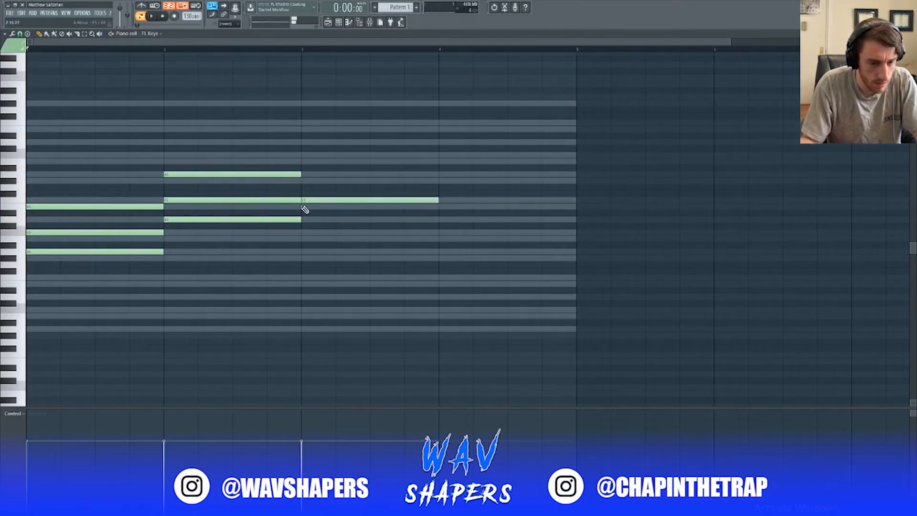
{"action": "left_click", "coordinate": [441, 208]}
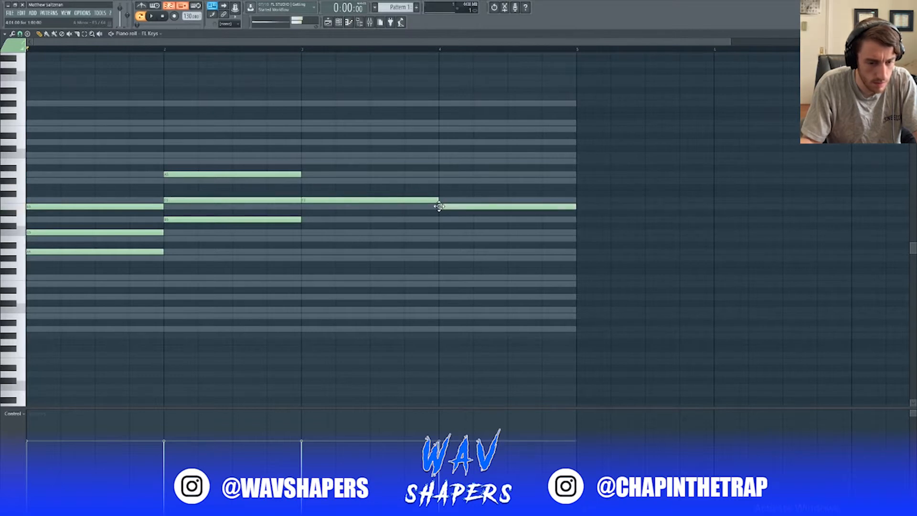
{"action": "mouse_move", "coordinate": [576, 207]}
{"action": "left_mouse_down"}
{"action": "mouse_move", "coordinate": [479, 206]}
{"action": "mouse_move", "coordinate": [504, 208]}
{"action": "left_mouse_up"}
{"action": "left_click", "coordinate": [509, 220]}
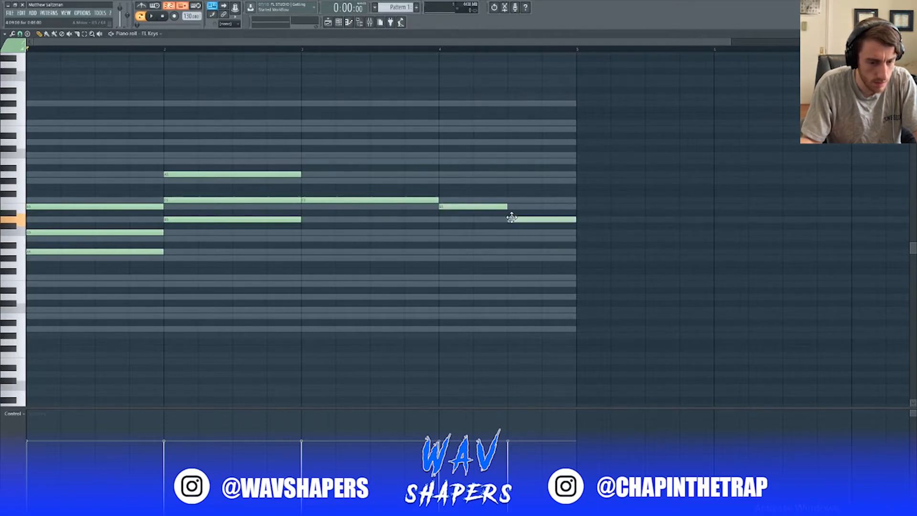
- Add one-bar D and B notes beneath the F in bar 3
{"action": "left_click", "coordinate": [304, 220]}
{"action": "left_click_drag", "start_coordinate": [369, 219], "coordinate": [446, 216]}
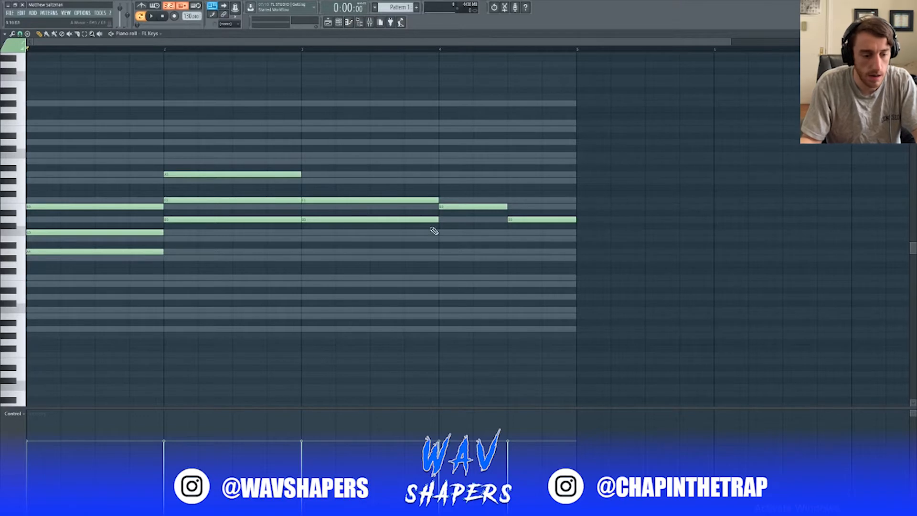
{"action": "left_click", "coordinate": [301, 240]}
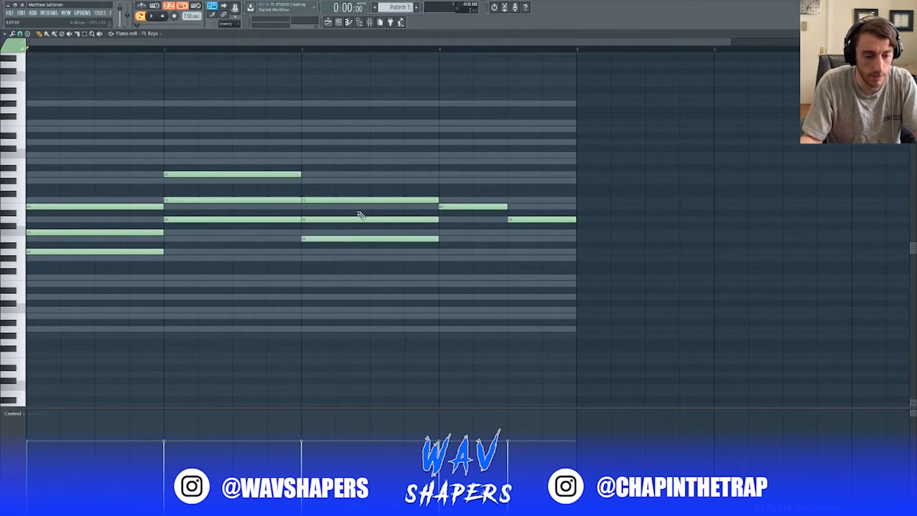
- Fill out bar 4 with half-bar C and A under the E, B and G# under the D, and play back the progression
{"action": "left_click", "coordinate": [439, 232]}
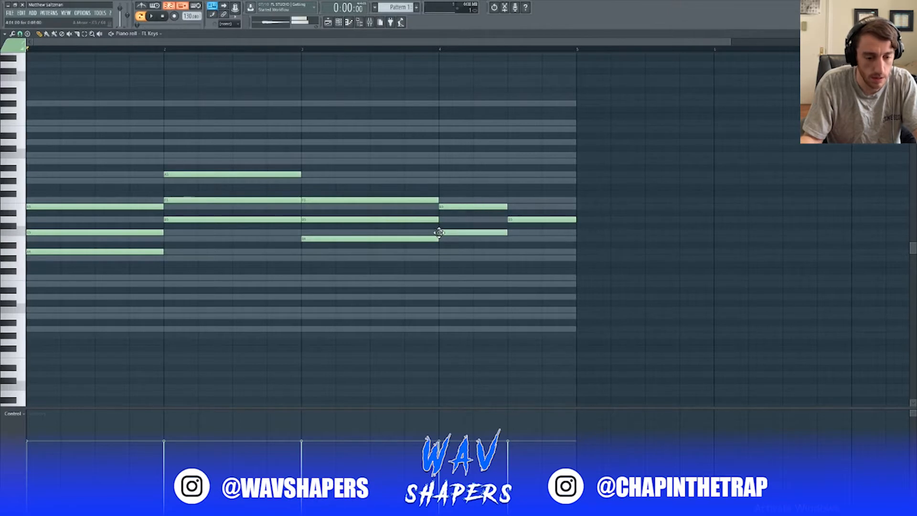
{"action": "left_click", "coordinate": [440, 252]}
{"action": "left_click", "coordinate": [508, 238]}
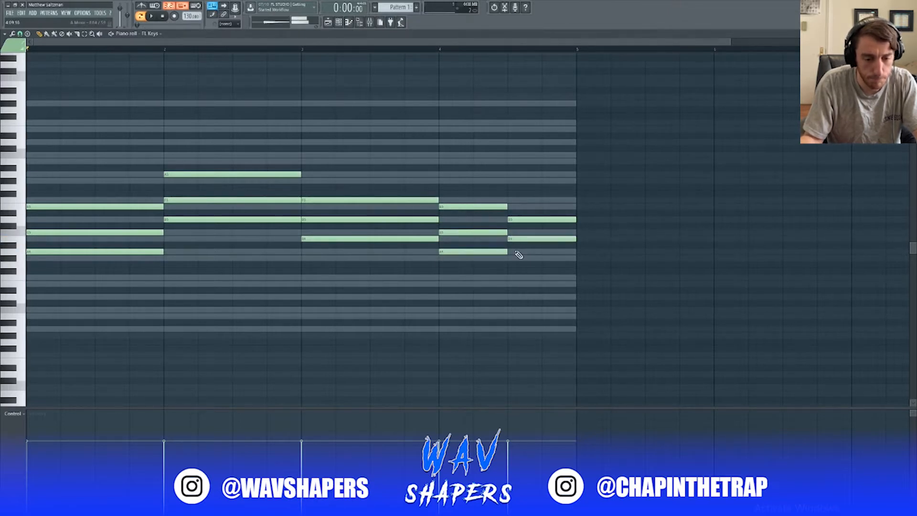
{"action": "left_click", "coordinate": [509, 259]}
{"action": "key", "text": "space"}
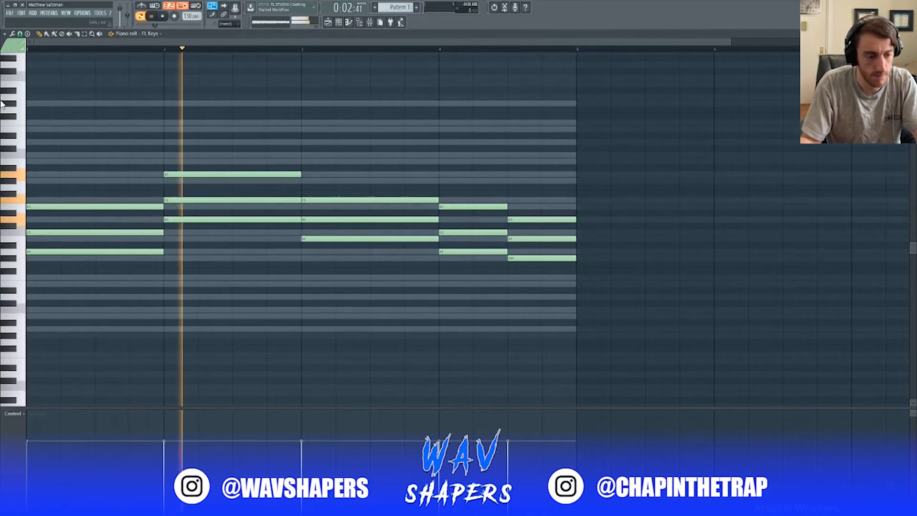
- Raise the lowest A of the bar 1 chord by one octave and play back the change
{"action": "key", "text": "space"}
{"action": "left_click_drag", "start_coordinate": [61, 251], "coordinate": [46, 173]}
{"action": "left_click", "coordinate": [107, 49]}
{"action": "key", "text": "space"}
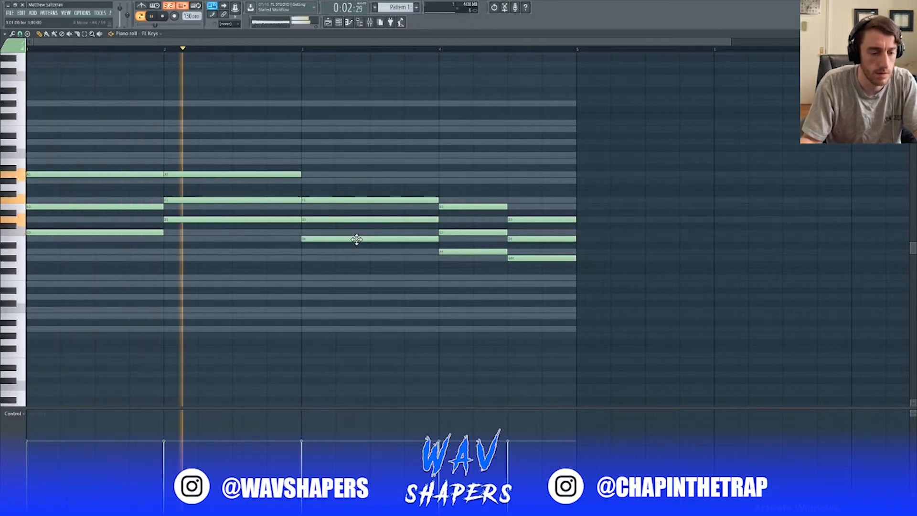
{"action": "key", "text": "space"}
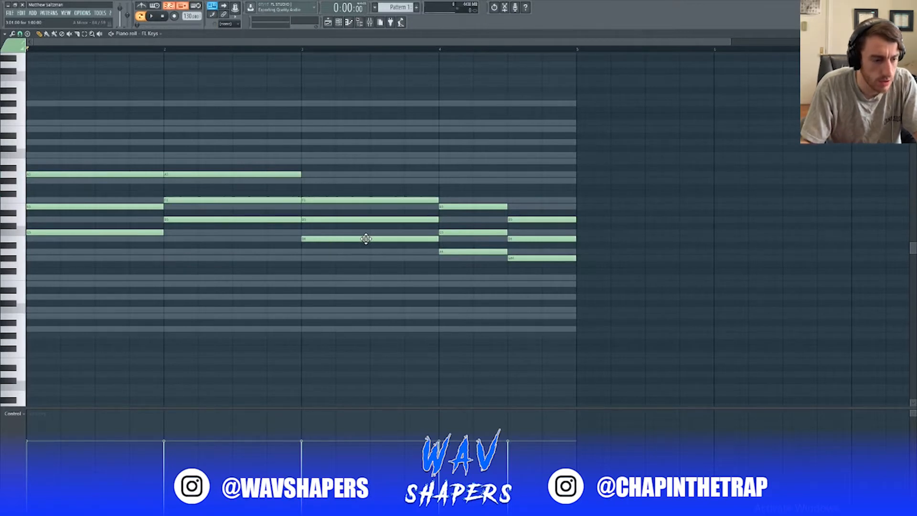
- Raise the lowest B of the bar 3 chord by one octave and play back the progression
{"action": "left_click_drag", "start_coordinate": [366, 238], "coordinate": [368, 160]}
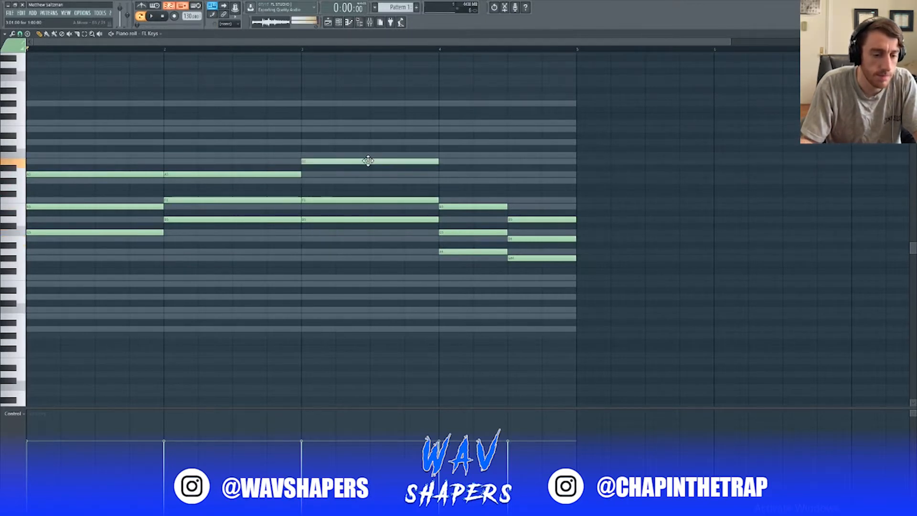
{"action": "key", "text": "space"}
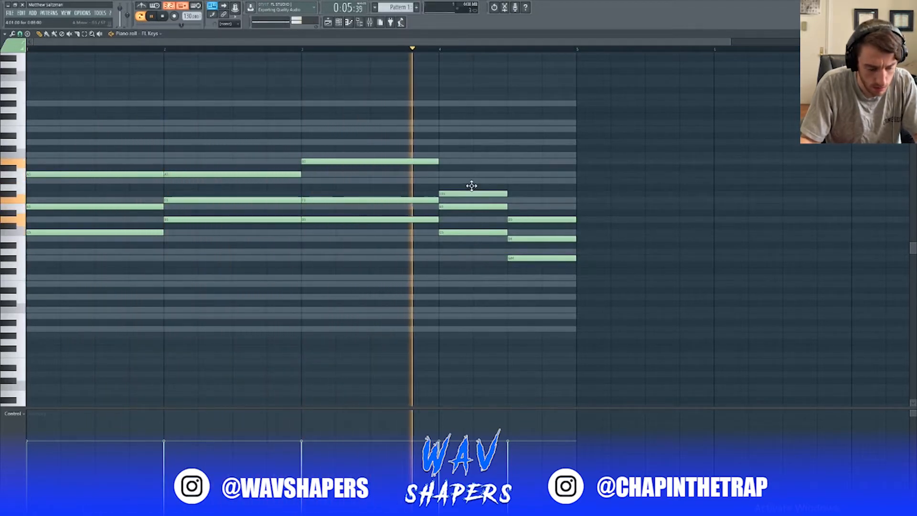
{"action": "key", "text": "space"}
- Shift the lowest A and G# of the two bar 4 chords up one octave and play back that bar
{"action": "left_click_drag", "start_coordinate": [471, 250], "coordinate": [470, 169]}
{"action": "left_click", "coordinate": [509, 181]}
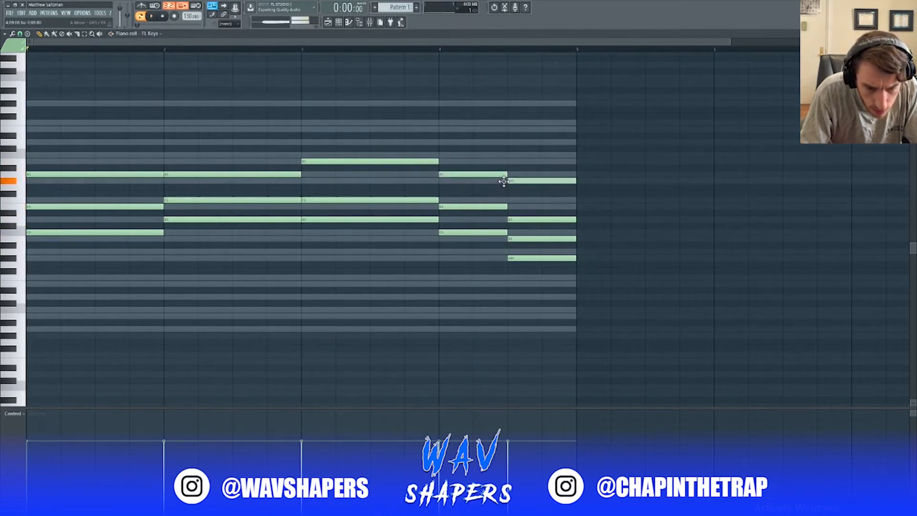
{"action": "right_click", "coordinate": [529, 257]}
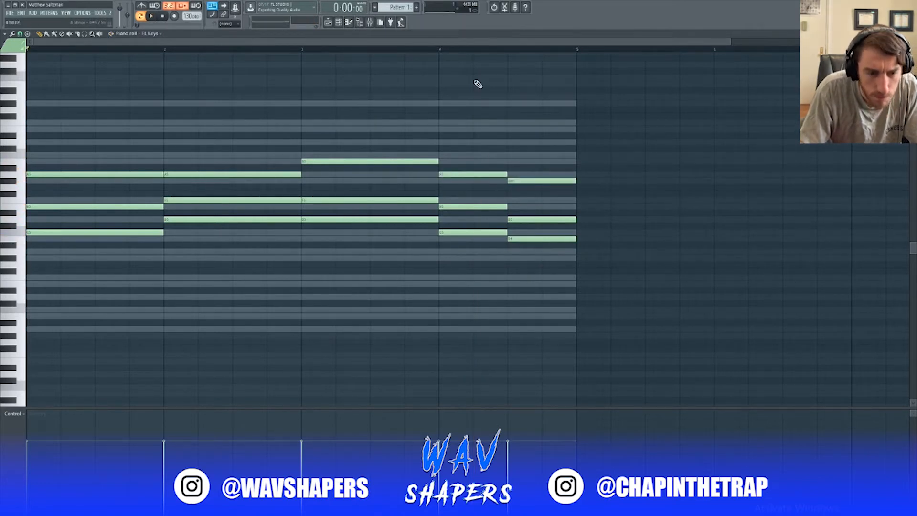
{"action": "left_click", "coordinate": [439, 49]}
{"action": "key", "text": "space"}
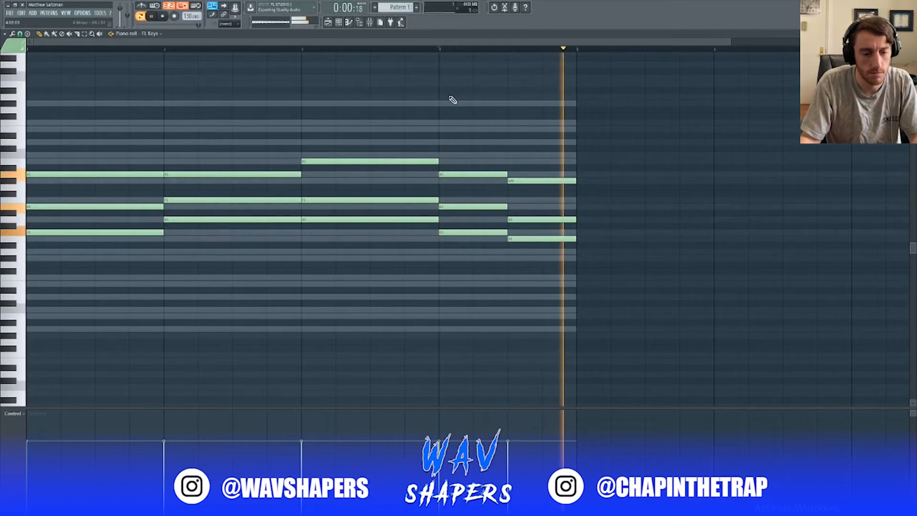
{"action": "key", "text": "space"}
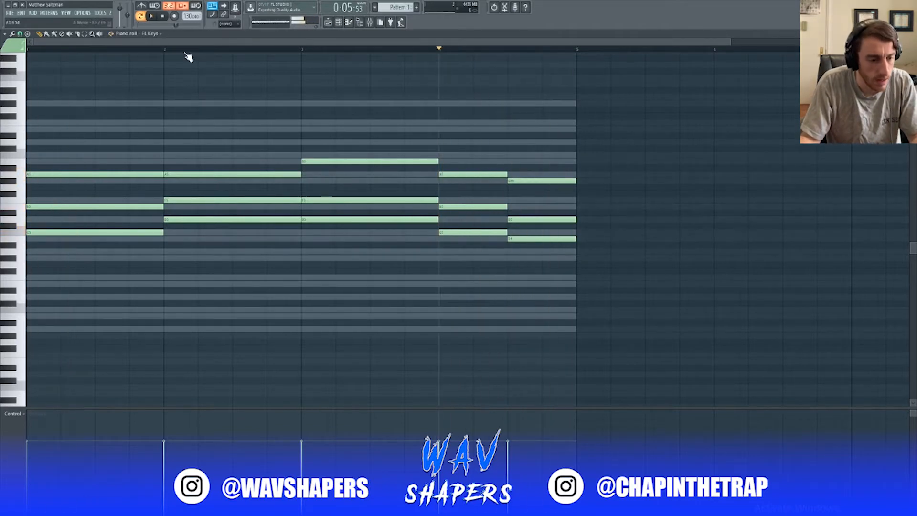
- Duplicate the chords' root notes A, D, B, A and G# and place the copies two octaves lower as a bass line
{"action": "left_click", "coordinate": [85, 34]}
{"action": "left_click", "coordinate": [92, 174]}
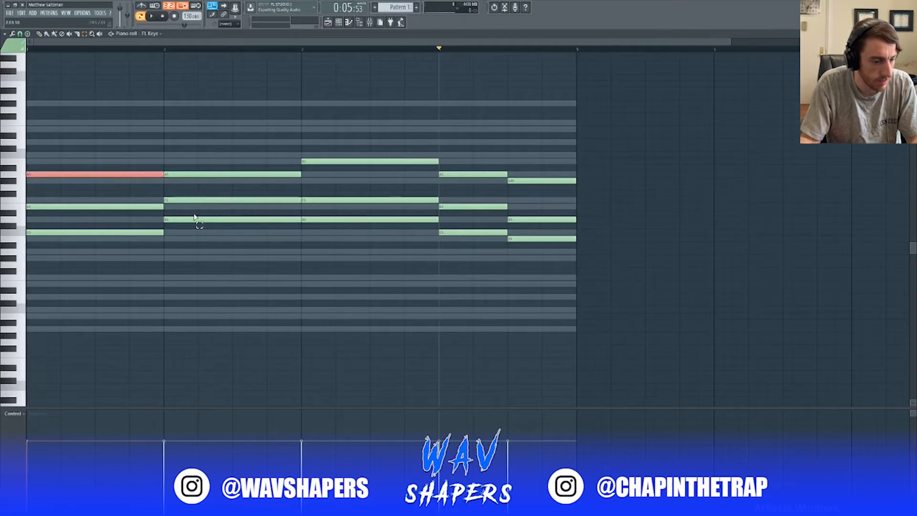
{"action": "left_click", "coordinate": [217, 220], "text": "shift"}
{"action": "left_click", "coordinate": [356, 160], "text": "shift"}
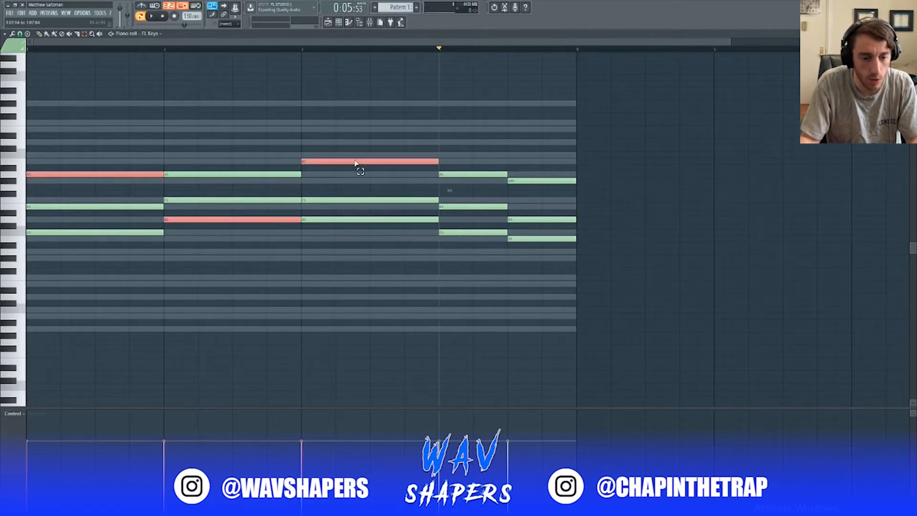
{"action": "left_click", "coordinate": [472, 174], "text": "shift"}
{"action": "left_click", "coordinate": [568, 181], "text": "shift"}
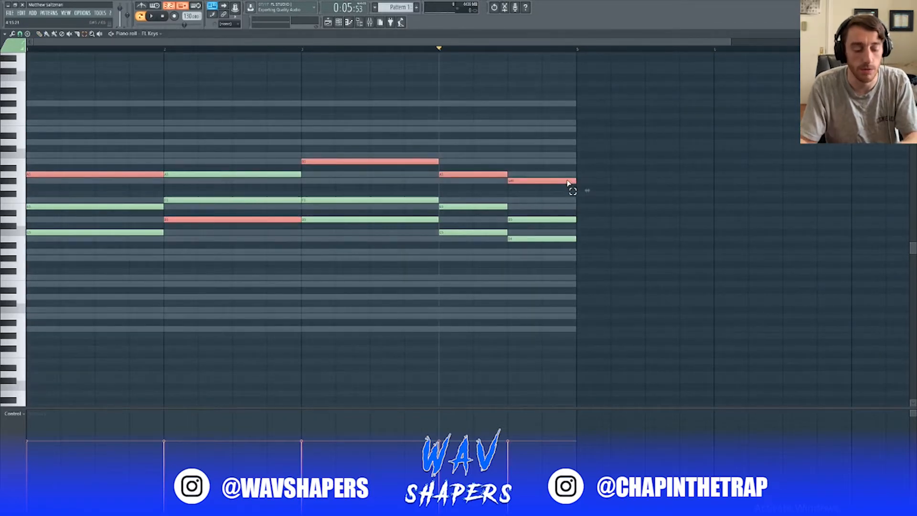
{"action": "key", "text": "ctrl+b"}
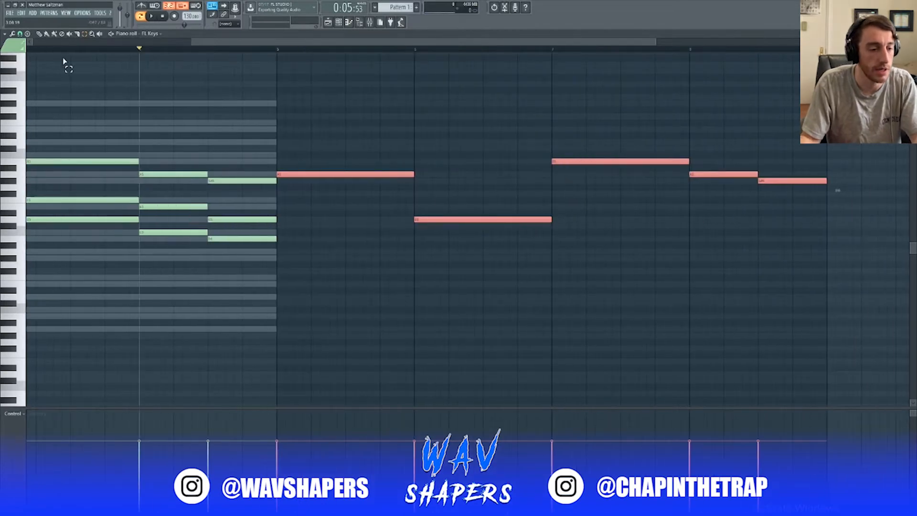
{"action": "left_click_drag", "start_coordinate": [311, 174], "coordinate": [13, 182]}
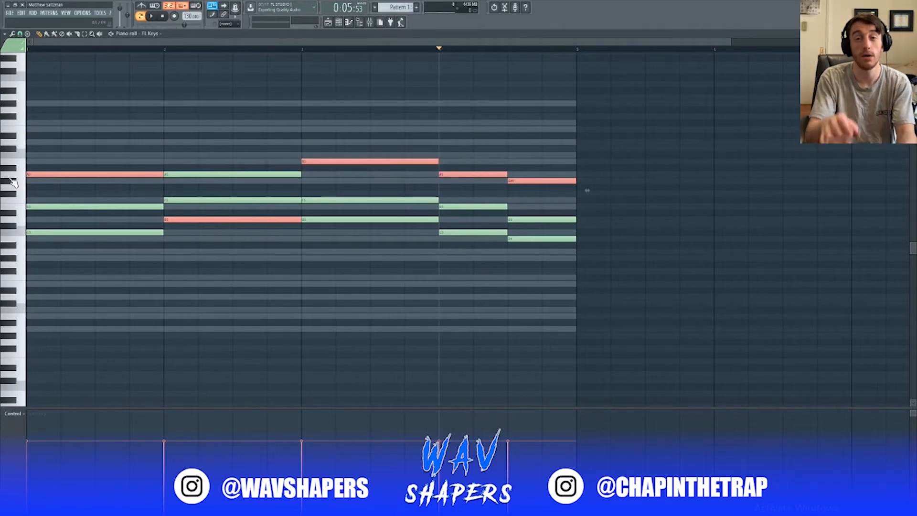
{"action": "key", "text": "ctrl+Down"}
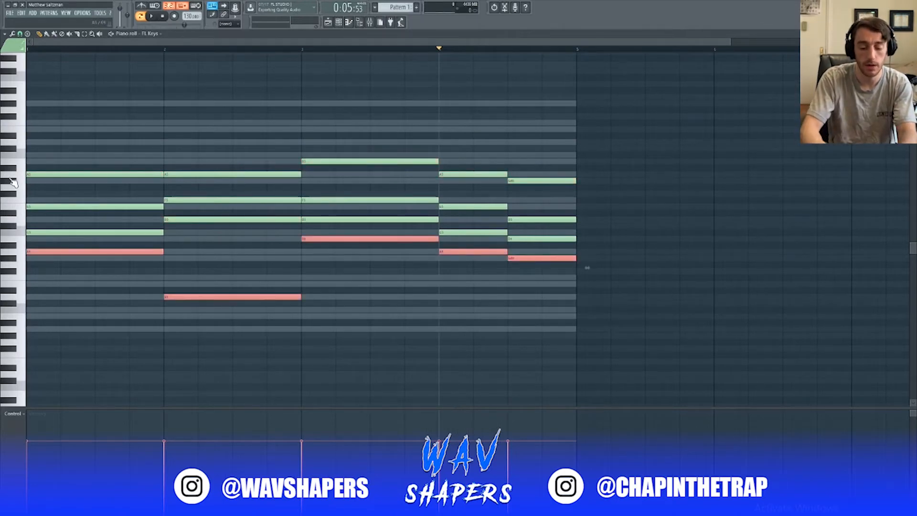
{"action": "key", "text": "ctrl+Down"}
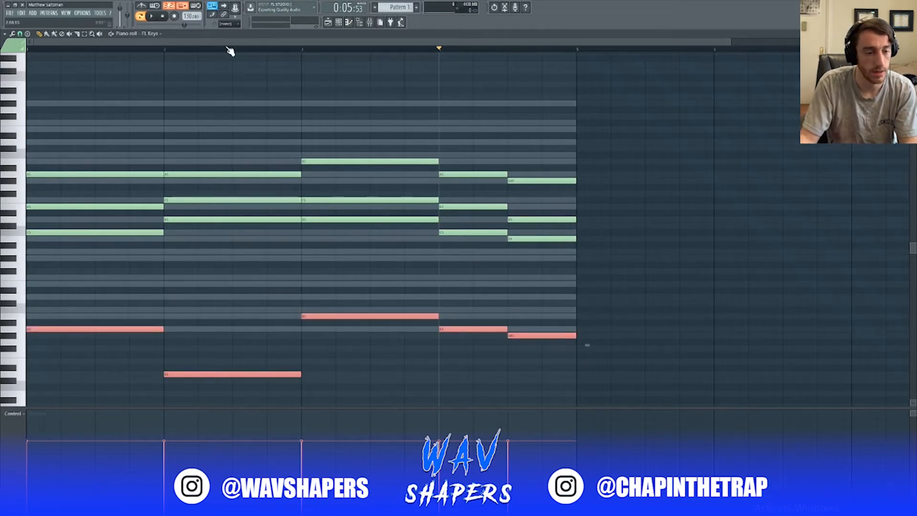
- Play back the progression with the bass line and deselect the bass notes
{"action": "key", "text": "space"}
{"action": "key", "text": "space"}
{"action": "key", "text": "space"}
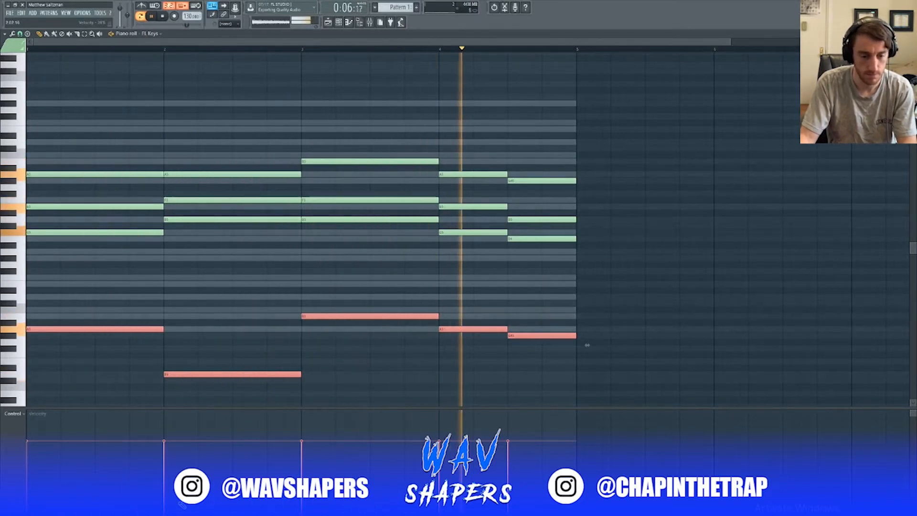
{"action": "left_click", "coordinate": [337, 403]}
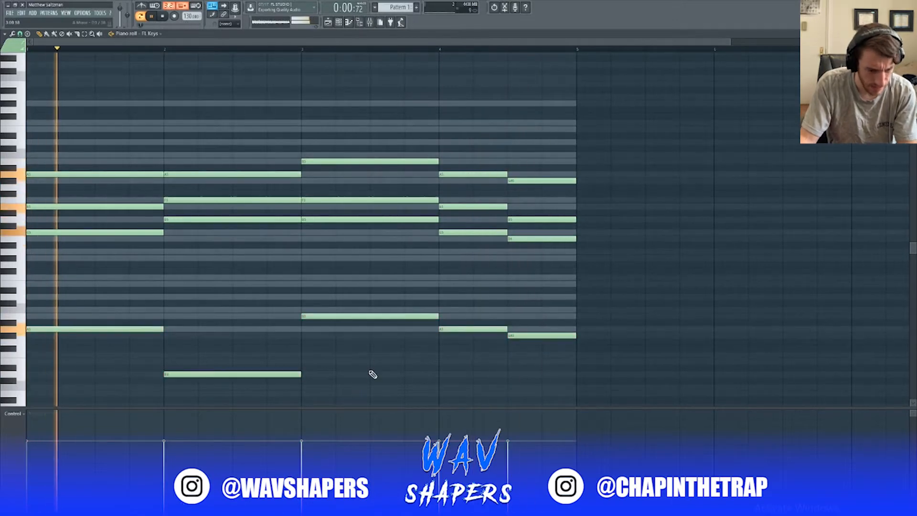
{"action": "key", "text": "space"}
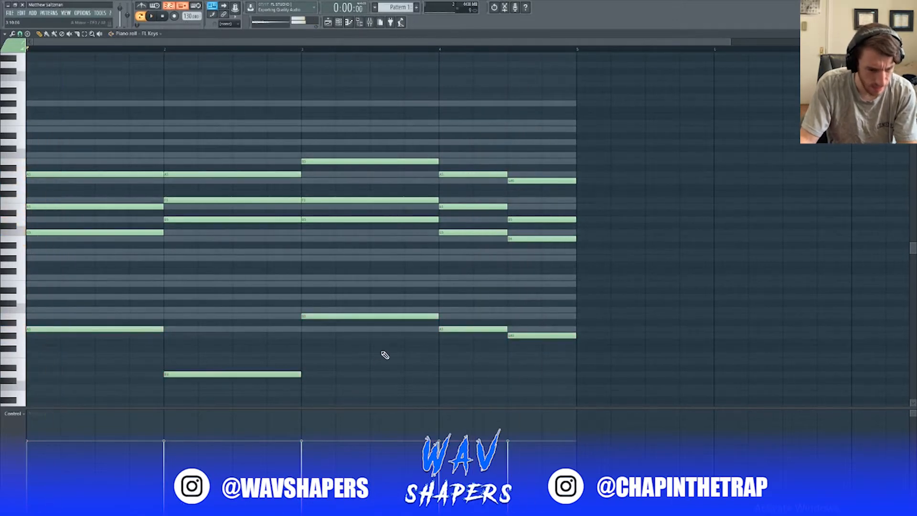
- Try the bar 3 bass note a semitone higher on C with playback, and return it to B
{"action": "left_click", "coordinate": [334, 314]}
{"action": "left_click_drag", "start_coordinate": [333, 315], "coordinate": [335, 304]}
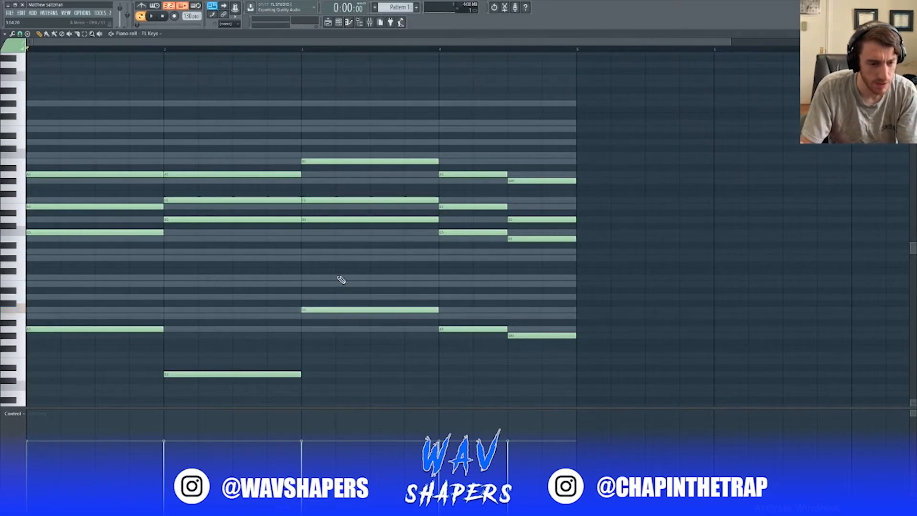
{"action": "left_click", "coordinate": [305, 54]}
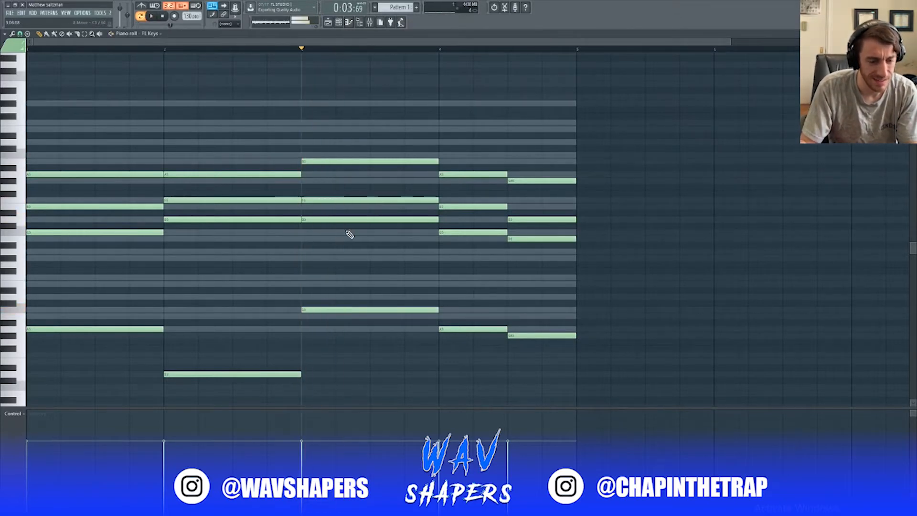
{"action": "left_click", "coordinate": [167, 51]}
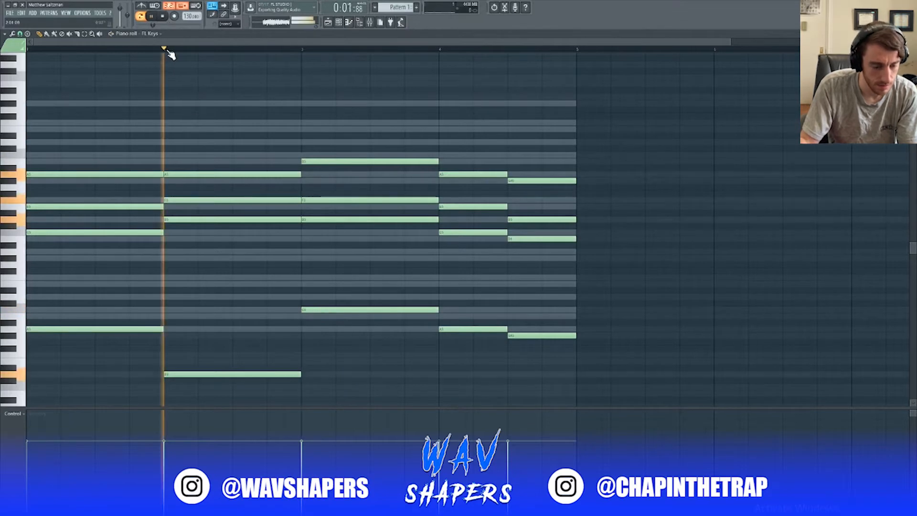
{"action": "left_click_drag", "start_coordinate": [327, 309], "coordinate": [305, 311]}
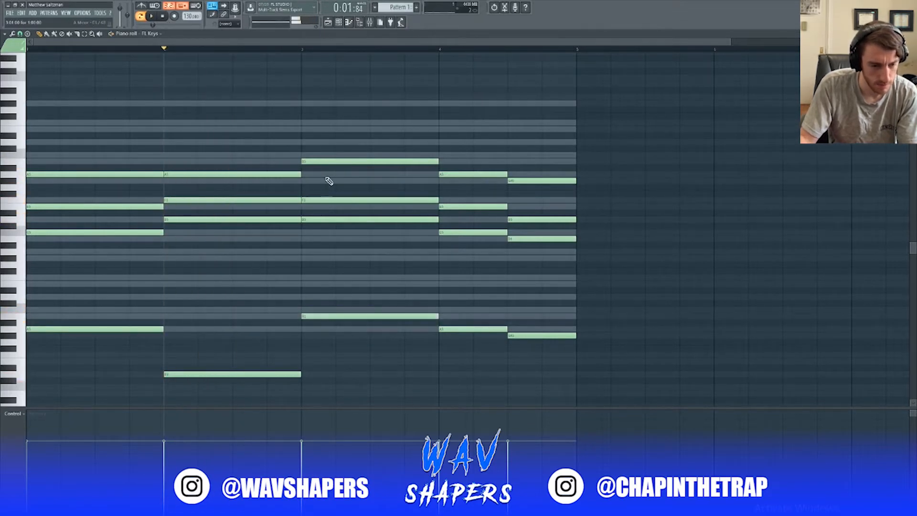
- Move the top B of the bar 3 chord down one octave and play back the progression
{"action": "left_click", "coordinate": [305, 48]}
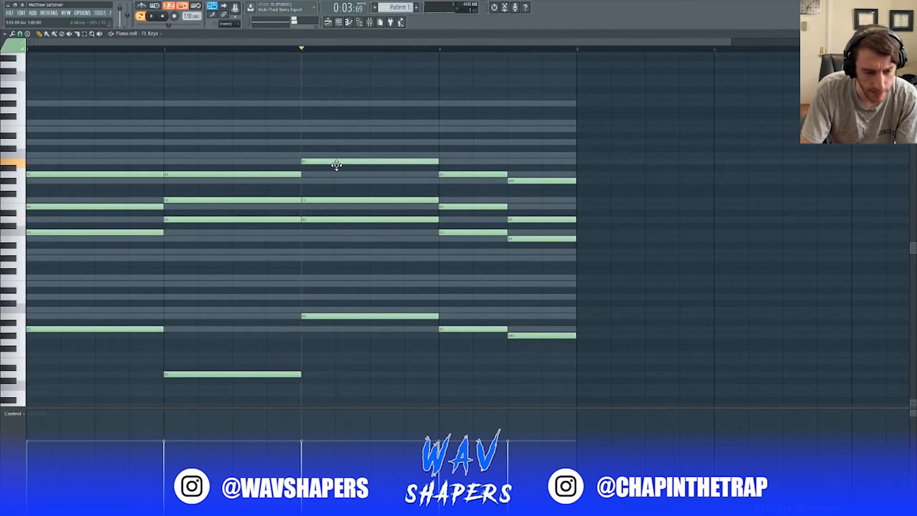
{"action": "left_click_drag", "start_coordinate": [337, 164], "coordinate": [337, 234]}
{"action": "key", "text": "space"}
{"action": "key", "text": "space"}
{"action": "key", "text": "space"}
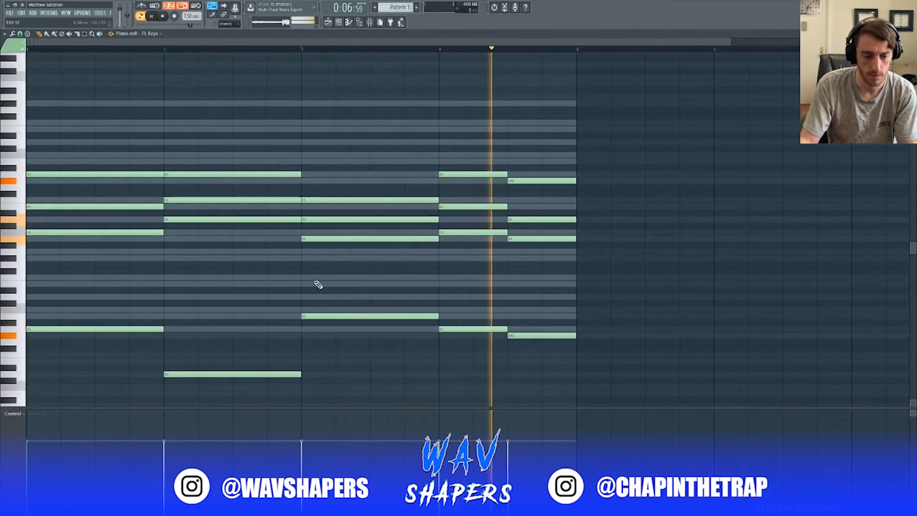
{"action": "key", "text": "space"}
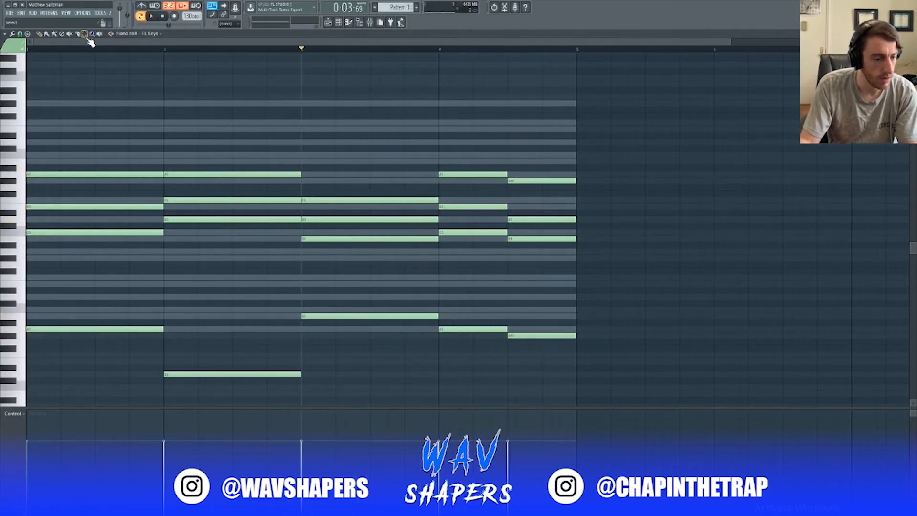
- Lower the velocity of all five bass notes and deselect them
{"action": "left_click_drag", "start_coordinate": [55, 268], "coordinate": [589, 431]}
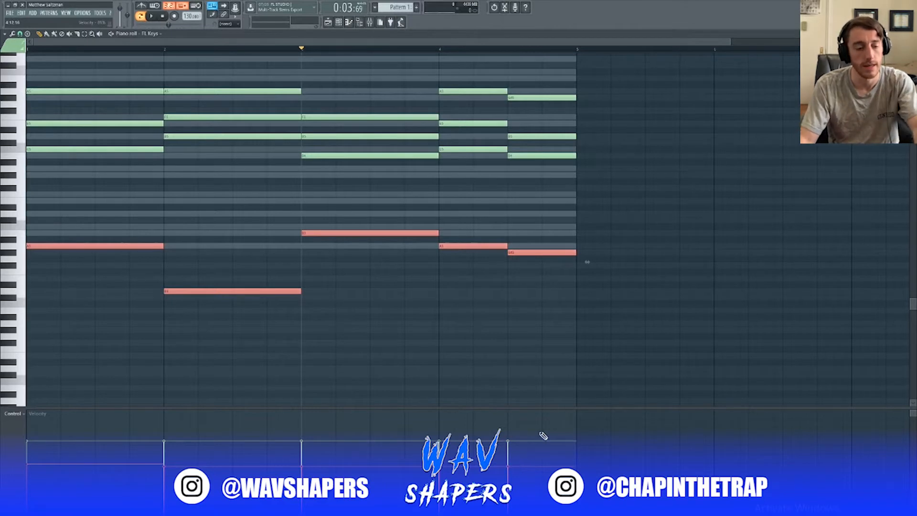
{"action": "key", "text": "ctrl+d"}
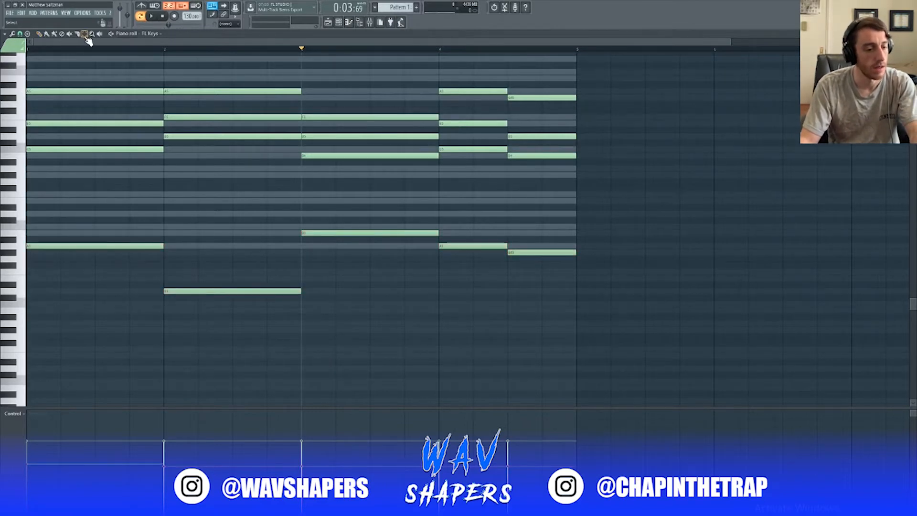
- Strum all chord notes above the bass line with increased start velocity, and play back the progression
{"action": "left_click_drag", "start_coordinate": [59, 221], "coordinate": [603, 55]}
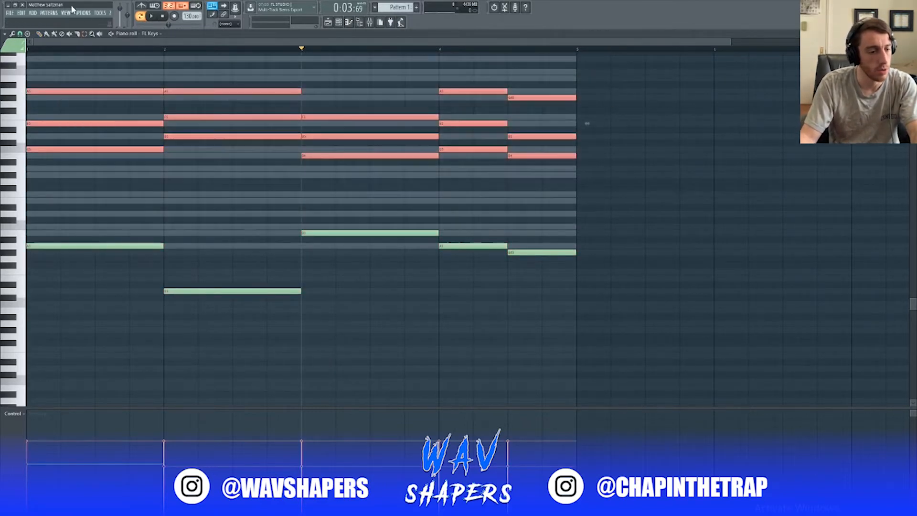
{"action": "left_click", "coordinate": [6, 36]}
{"action": "mouse_move", "coordinate": [14, 56]}
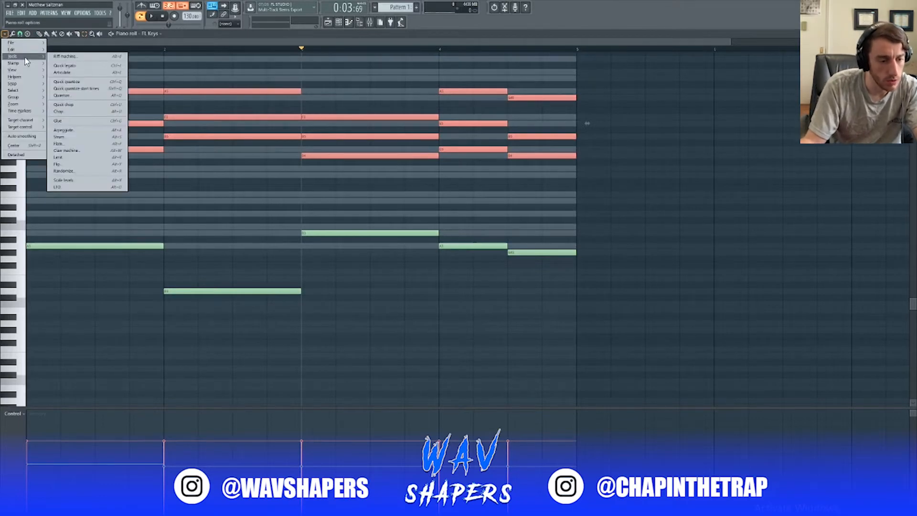
{"action": "left_click", "coordinate": [72, 137]}
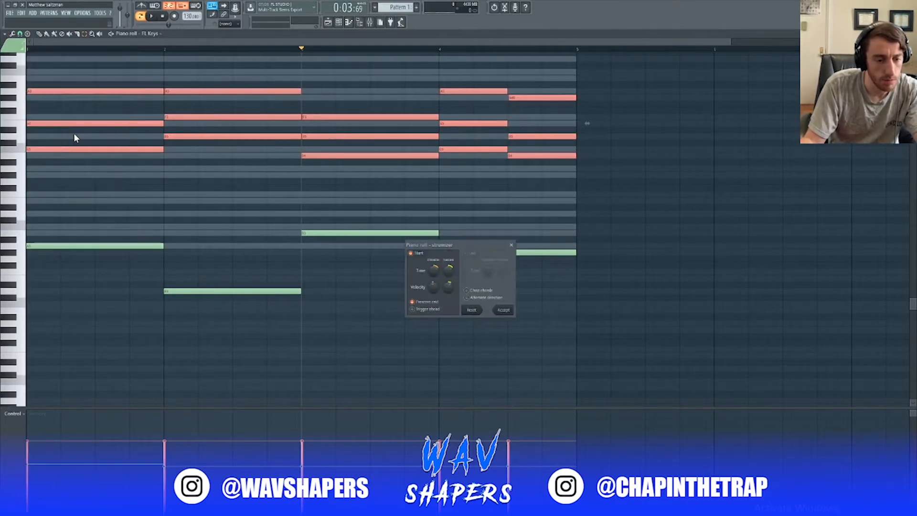
{"action": "key", "text": "space"}
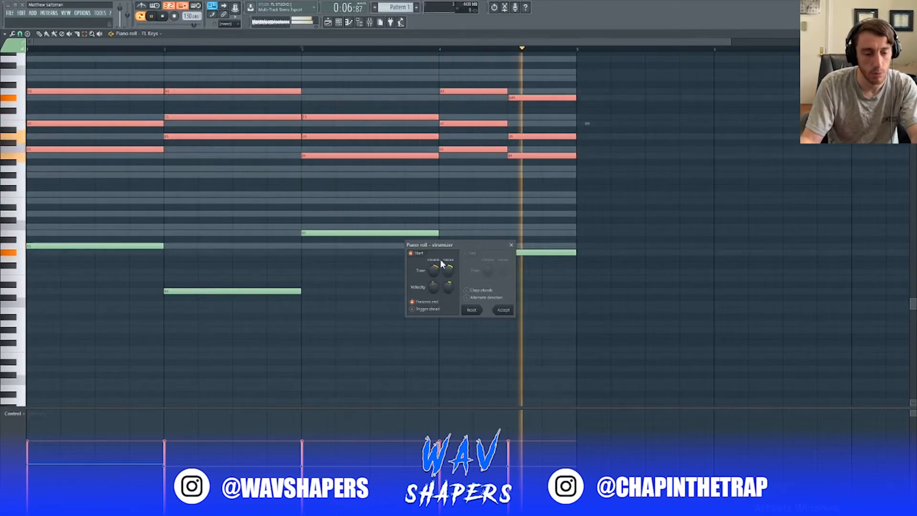
{"action": "mouse_move", "coordinate": [433, 287]}
{"action": "left_mouse_down"}
{"action": "mouse_move", "coordinate": [433, 277]}
{"action": "mouse_move", "coordinate": [432, 285]}
{"action": "left_mouse_up"}
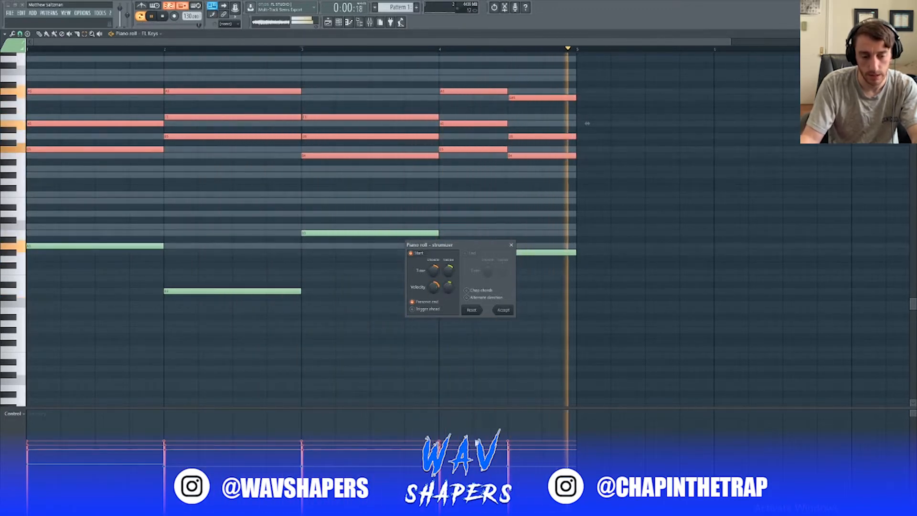
{"action": "left_click", "coordinate": [502, 310]}
{"action": "scroll", "coordinate": [112, 289], "scroll_direction": "up", "scroll_amount": 3}
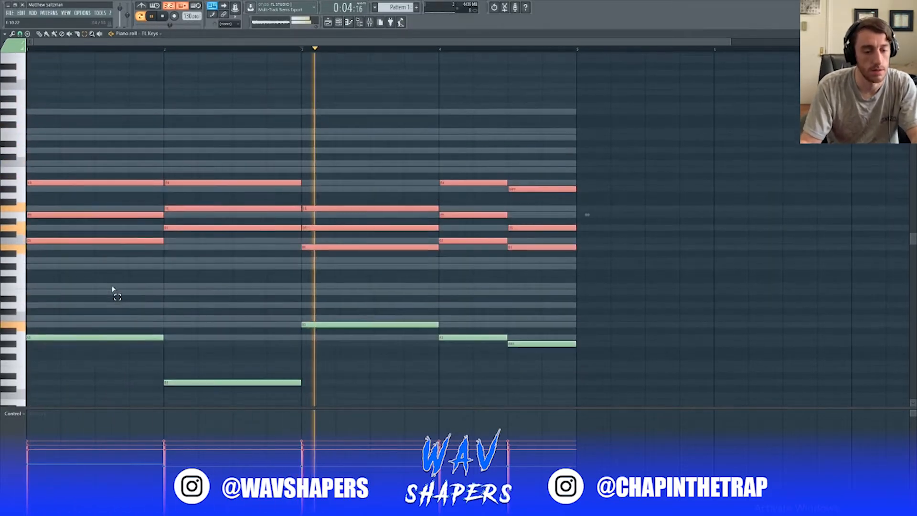
{"action": "scroll", "coordinate": [113, 289], "scroll_direction": "up", "scroll_amount": 2}
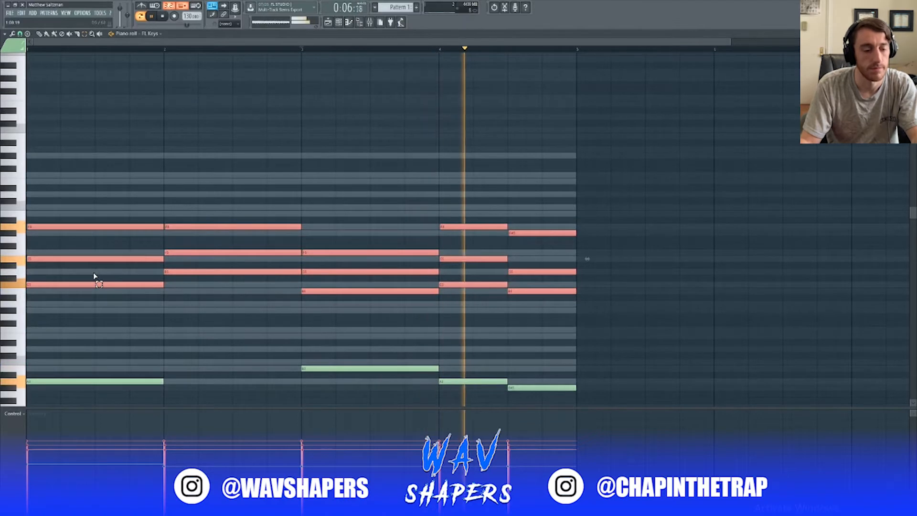
{"action": "key", "text": "space"}
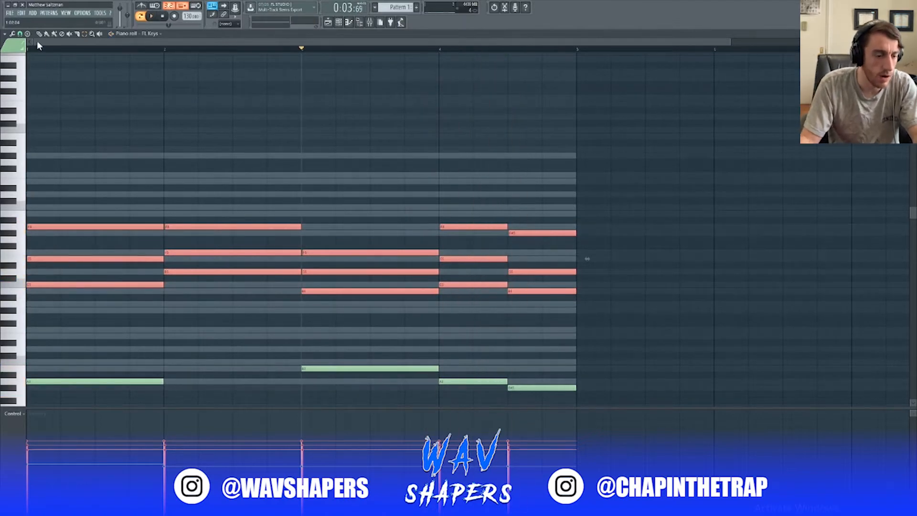
- Draw an F melody note above the chords at the start of bar 1, shorten it to one beat, and play from the beginning
{"action": "scroll", "coordinate": [77, 333], "scroll_direction": "up", "scroll_amount": 3}
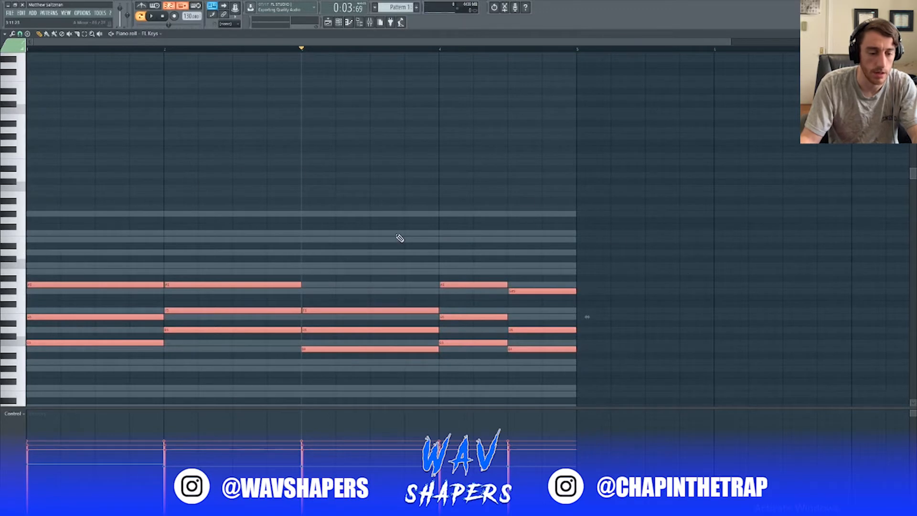
{"action": "left_click_drag", "start_coordinate": [62, 240], "coordinate": [17, 223]}
{"action": "left_click_drag", "start_coordinate": [89, 228], "coordinate": [85, 236]}
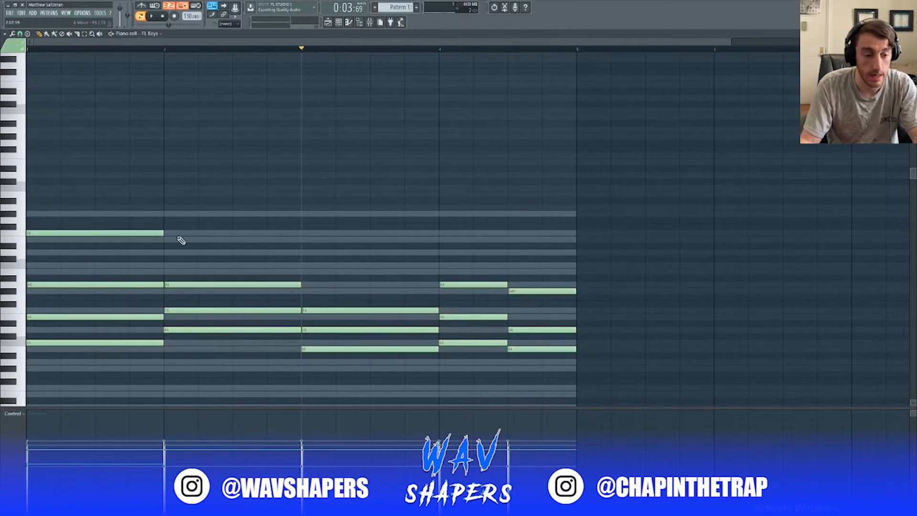
{"action": "left_click_drag", "start_coordinate": [163, 231], "coordinate": [64, 240]}
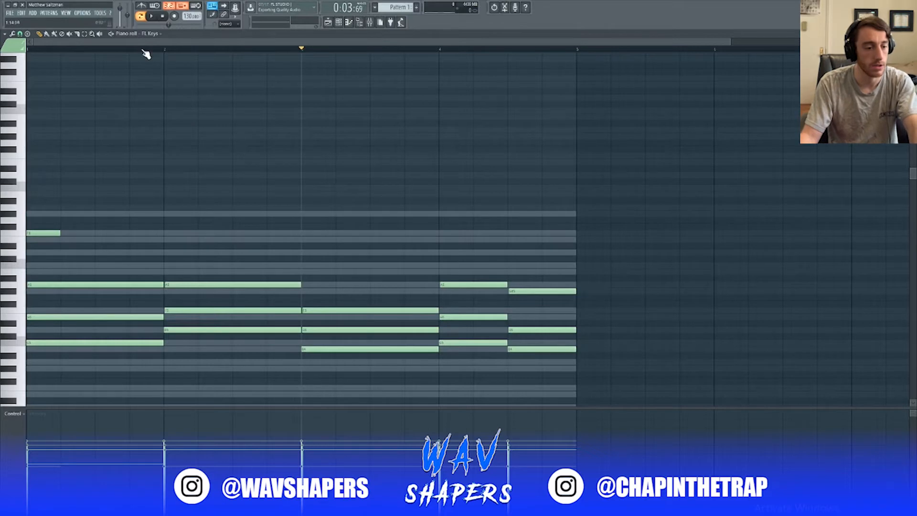
{"action": "left_click_drag", "start_coordinate": [142, 50], "coordinate": [6, 35]}
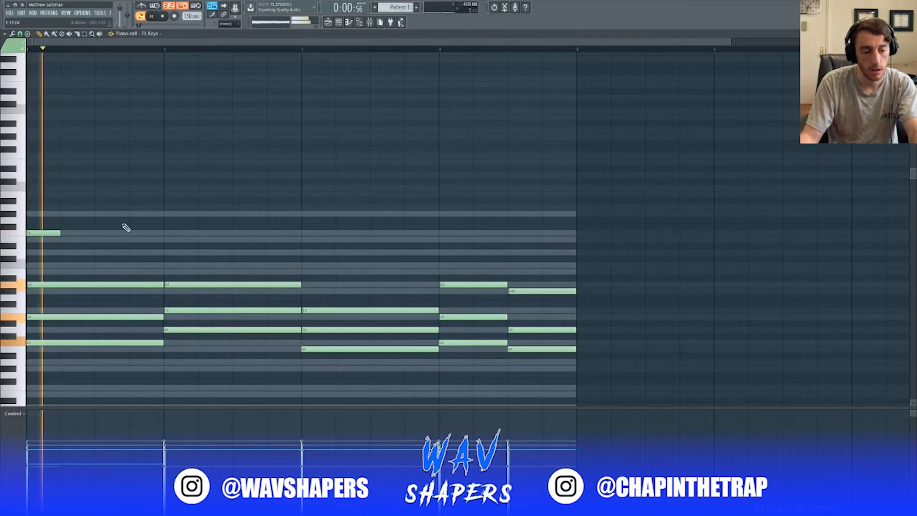
- Lower the first melody note to E and add a one-beat F on beat 2 of bar 1 while playing back
{"action": "key", "text": "space"}
{"action": "left_click_drag", "start_coordinate": [46, 232], "coordinate": [46, 239]}
{"action": "key", "text": "space"}
{"action": "left_click", "coordinate": [65, 232]}
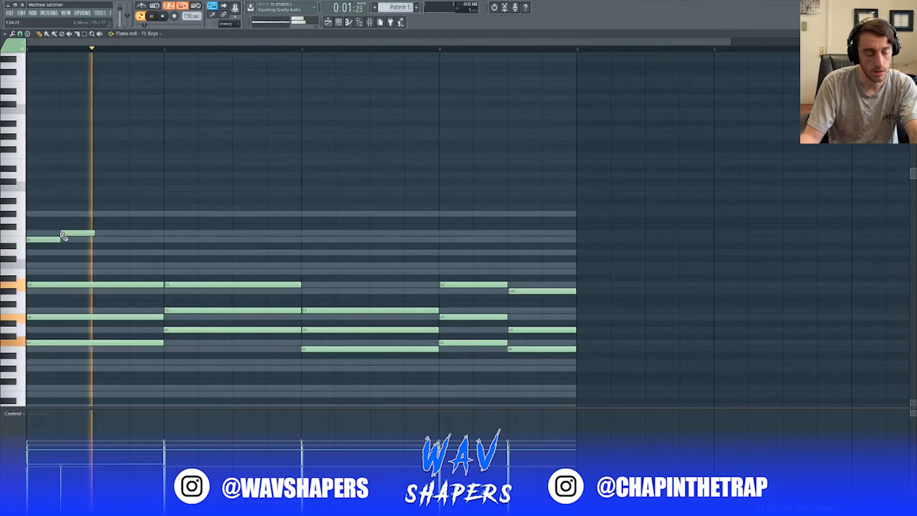
{"action": "key", "text": "space"}
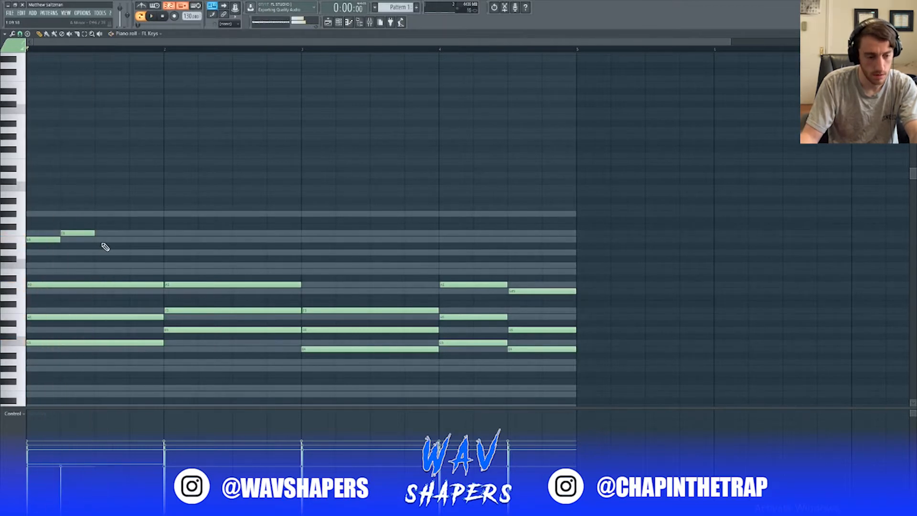
- Add a one-beat melody note on beat 3 of bar 1, raise it to the high A, and play back the phrase
{"action": "left_click", "coordinate": [98, 213]}
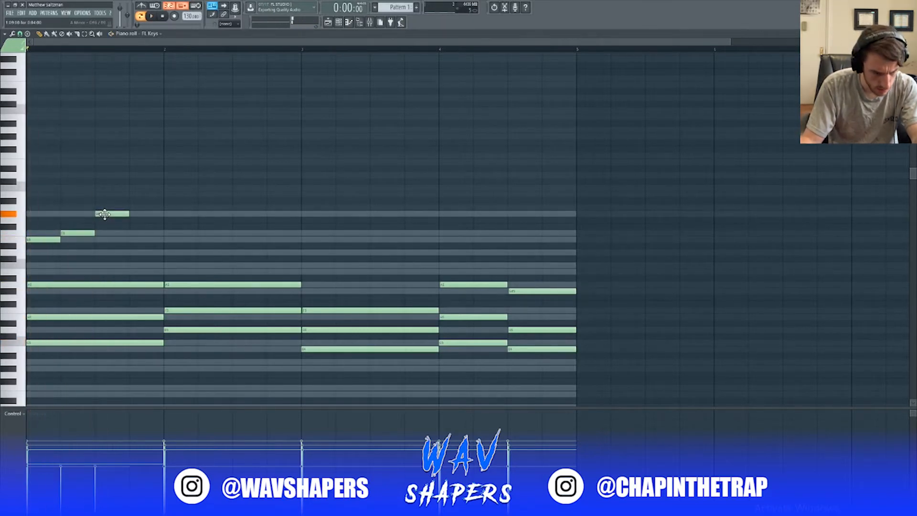
{"action": "left_click_drag", "start_coordinate": [104, 214], "coordinate": [105, 207]}
{"action": "key", "text": "space"}
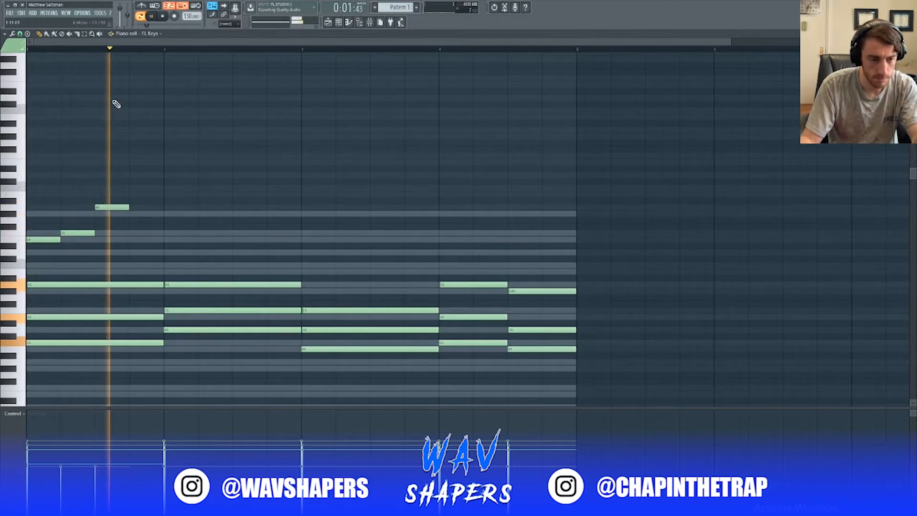
{"action": "key", "text": "space"}
{"action": "left_click", "coordinate": [91, 34]}
{"action": "key", "text": "space"}
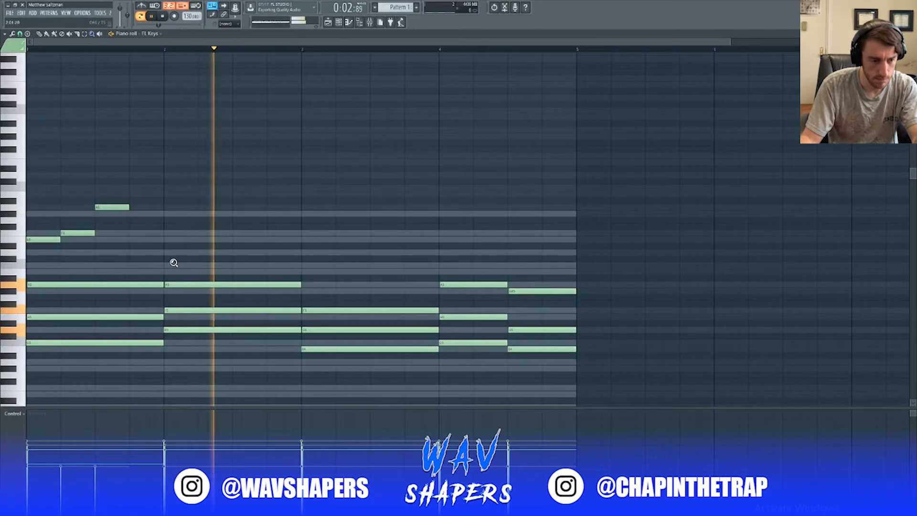
{"action": "key", "text": "space"}
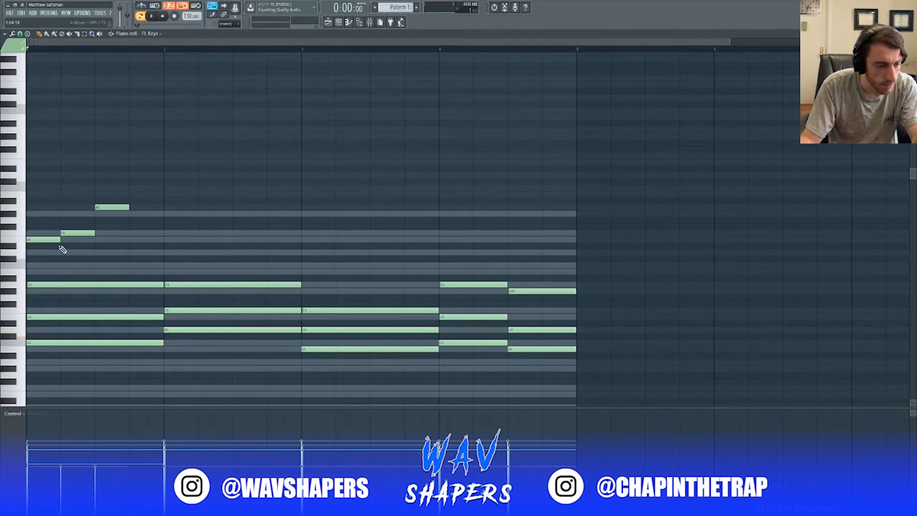
- Rework the bar 1 opening into four consecutive half-beat notes E, F, E and high A, and play it back
{"action": "left_click_drag", "start_coordinate": [80, 235], "coordinate": [63, 234]}
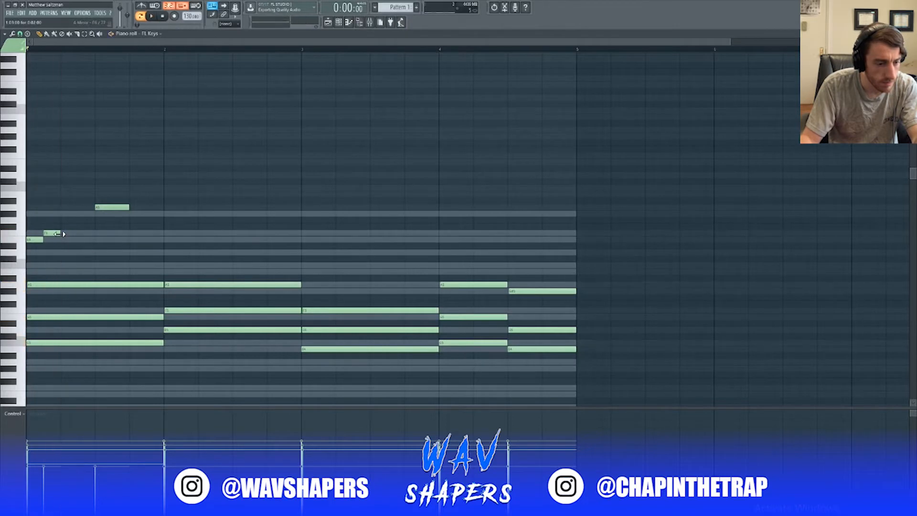
{"action": "left_click", "coordinate": [67, 239]}
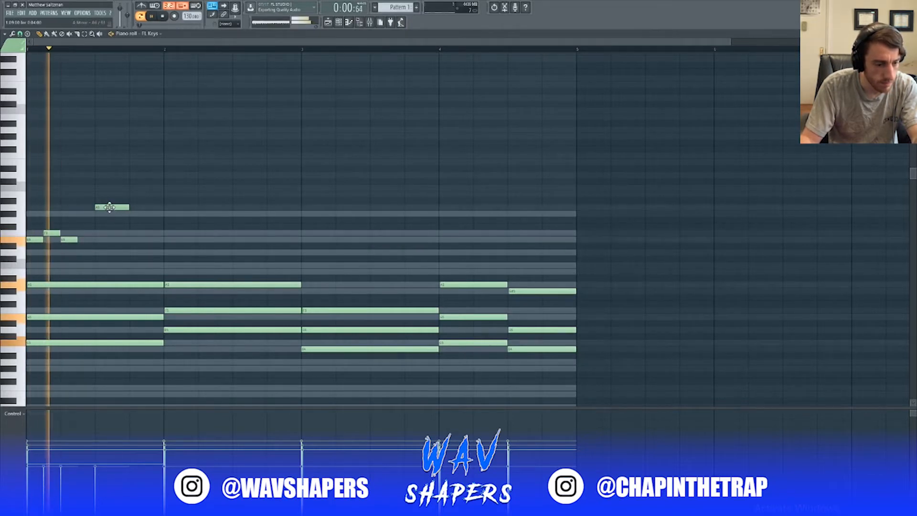
{"action": "left_click_drag", "start_coordinate": [111, 207], "coordinate": [95, 207]}
{"action": "key", "text": "space"}
{"action": "key", "text": "space"}
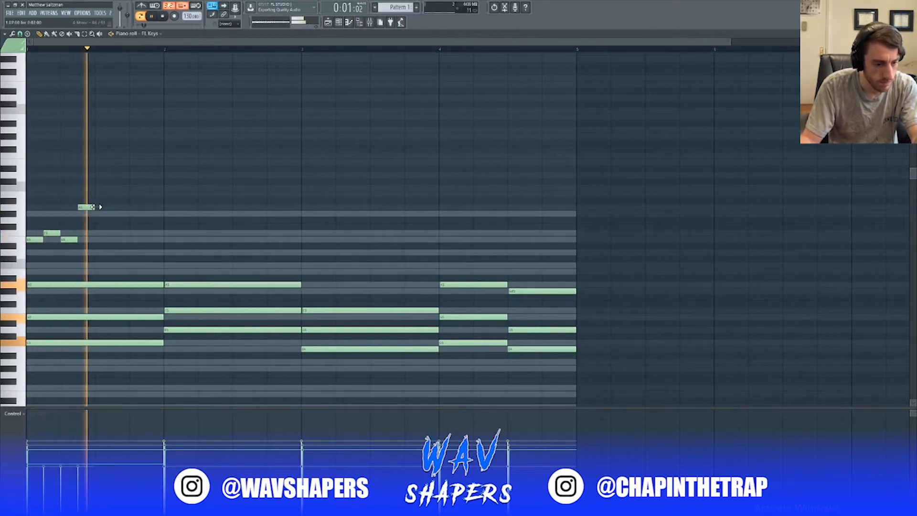
{"action": "key", "text": "space"}
- Add half-beat E, F, E notes at the end of bar 1 and a half-beat G at the start of bar 2, with playback
{"action": "left_click", "coordinate": [118, 240]}
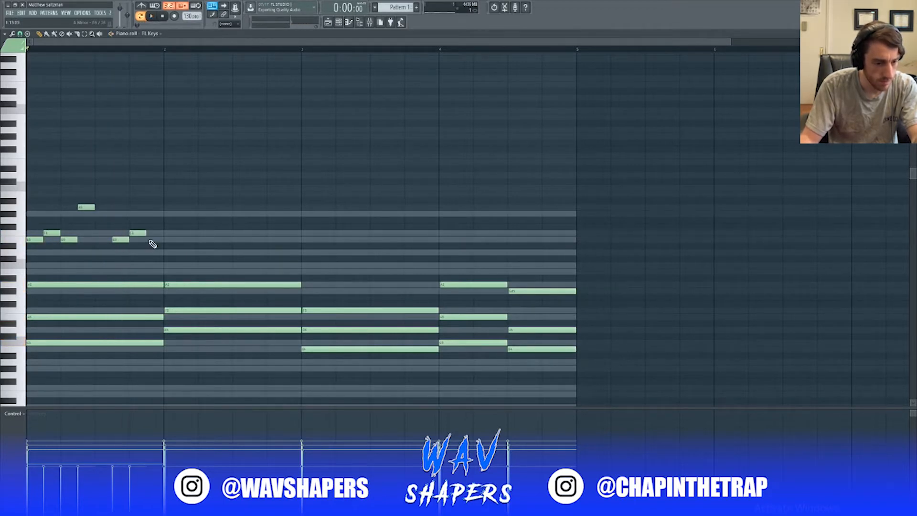
{"action": "left_click", "coordinate": [163, 220]}
{"action": "key", "text": "space"}
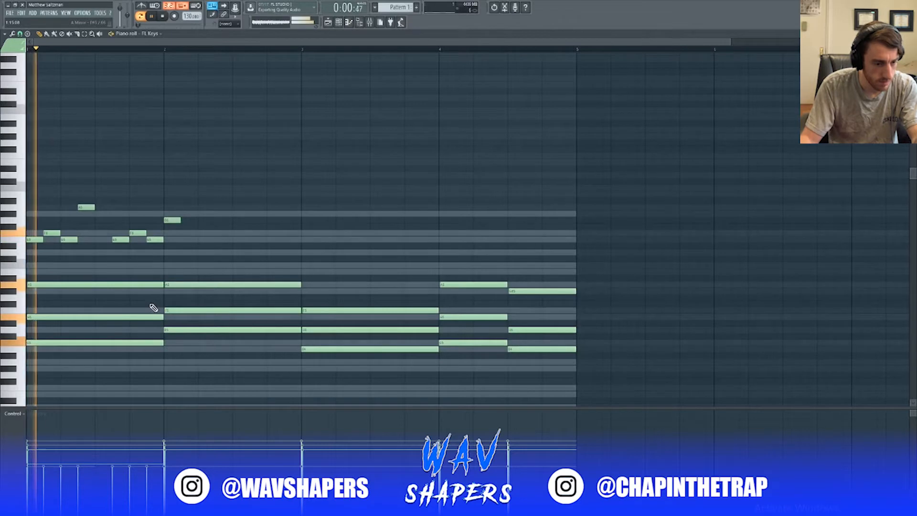
- Move the first melody note of bar 2 down to C, lengthen it to one beat, and play back the melody
{"action": "left_click_drag", "start_coordinate": [172, 218], "coordinate": [198, 264]}
{"action": "key", "text": "space"}
{"action": "key", "text": "space"}
{"action": "key", "text": "space"}
{"action": "key", "text": "space"}
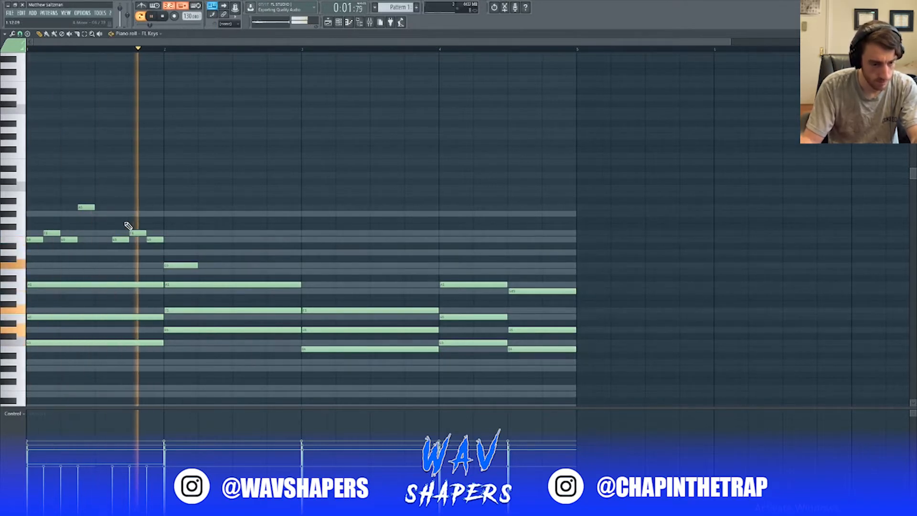
{"action": "key", "text": "space"}
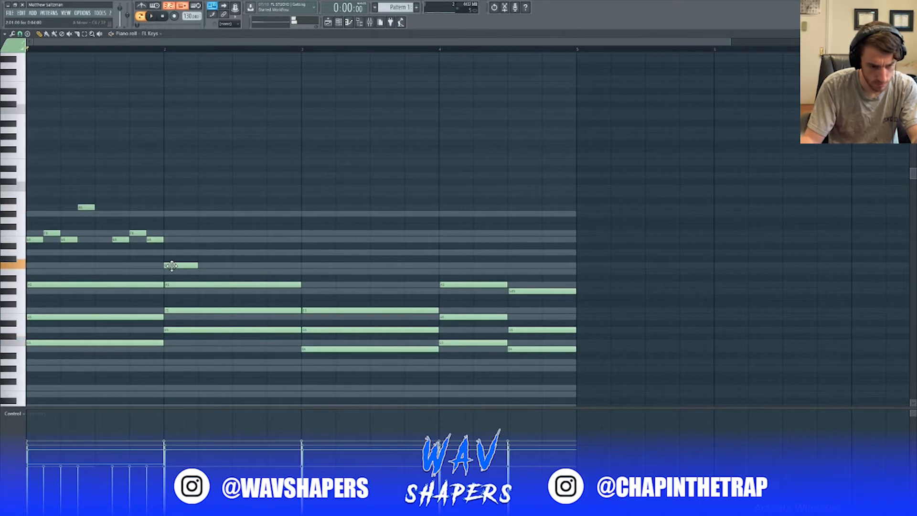
- Play back from bar 2, lower its first melody note to B, and add a one-beat C on beat 2
{"action": "left_click", "coordinate": [163, 48]}
{"action": "key", "text": "space"}
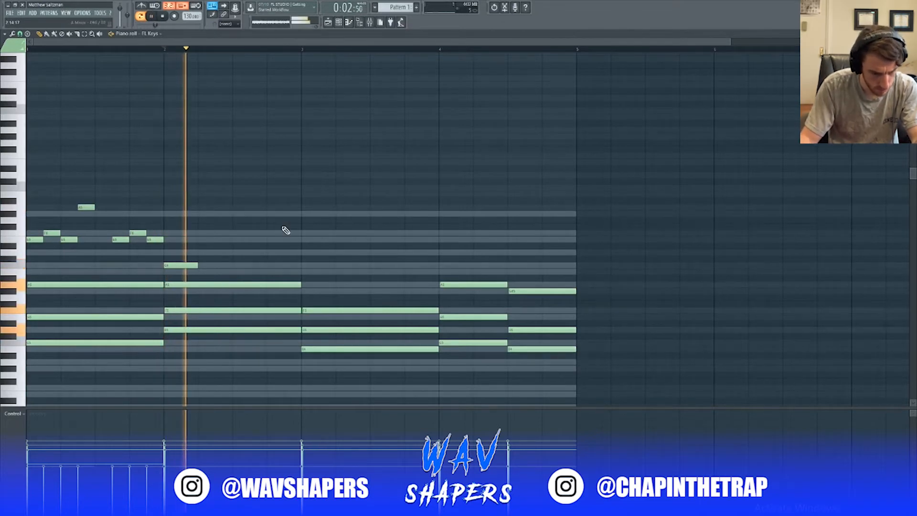
{"action": "left_click_drag", "start_coordinate": [172, 270], "coordinate": [171, 277]}
{"action": "key", "text": "space"}
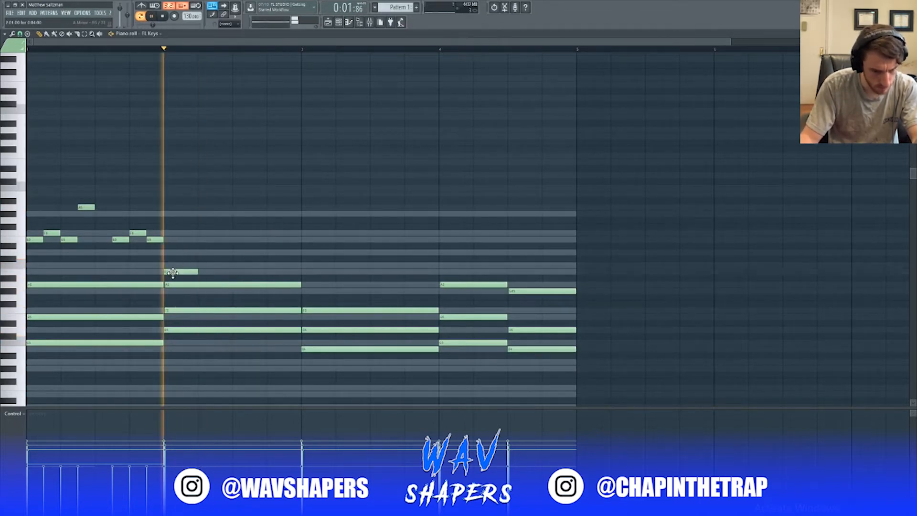
{"action": "key", "text": "space"}
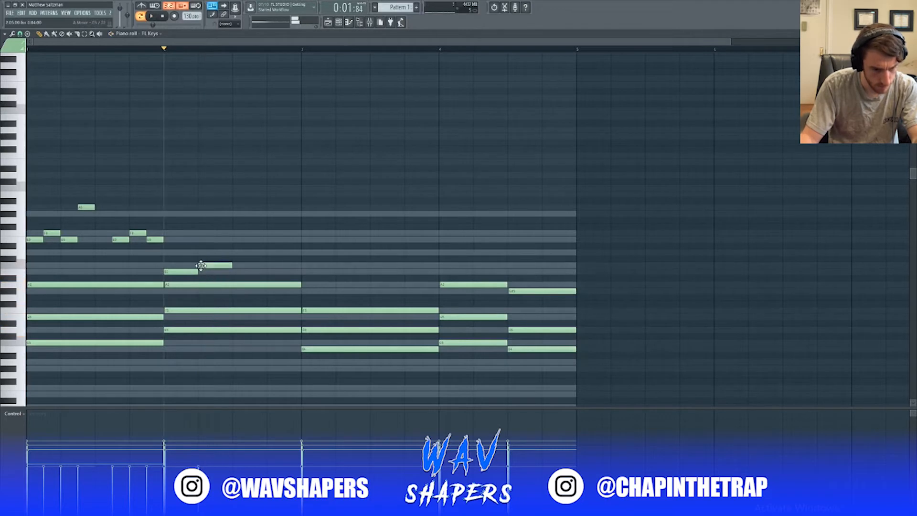
- Add one-beat D and E notes on beats 3 and 4 of bar 2, and play the melody back from the start
{"action": "key", "text": "space"}
{"action": "key", "text": "space"}
{"action": "left_click", "coordinate": [235, 252]}
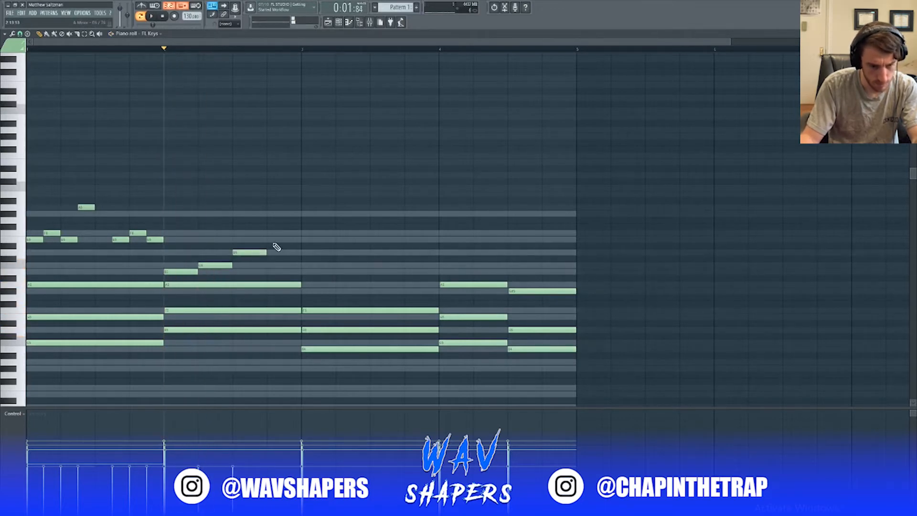
{"action": "left_click_drag", "start_coordinate": [277, 240], "coordinate": [265, 243]}
{"action": "key", "text": "space"}
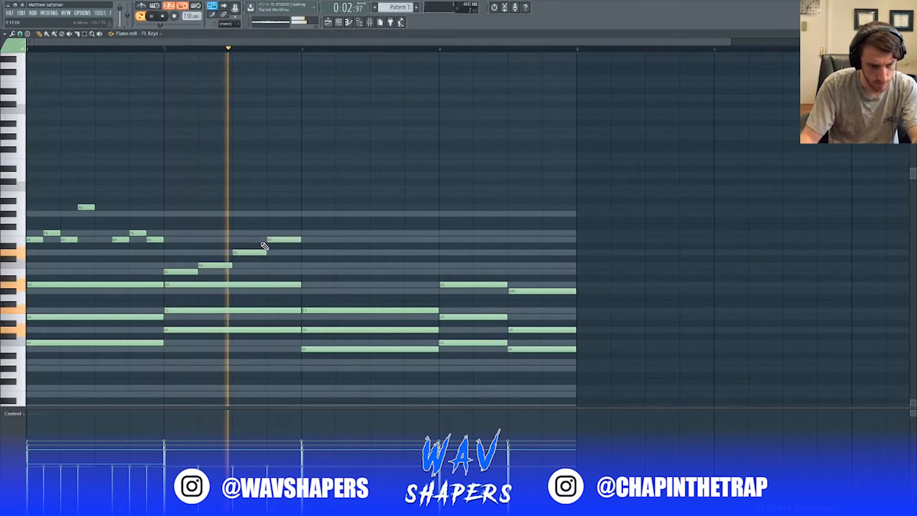
{"action": "key", "text": "space"}
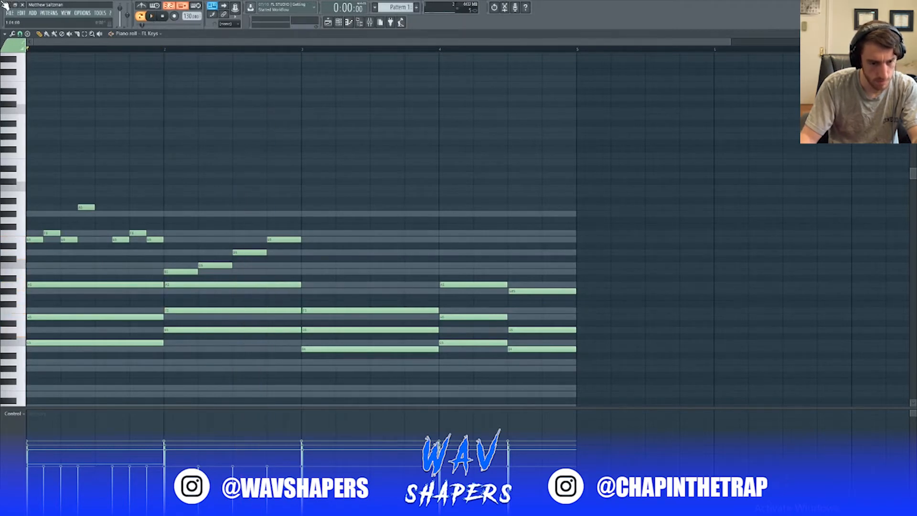
{"action": "key", "text": "space"}
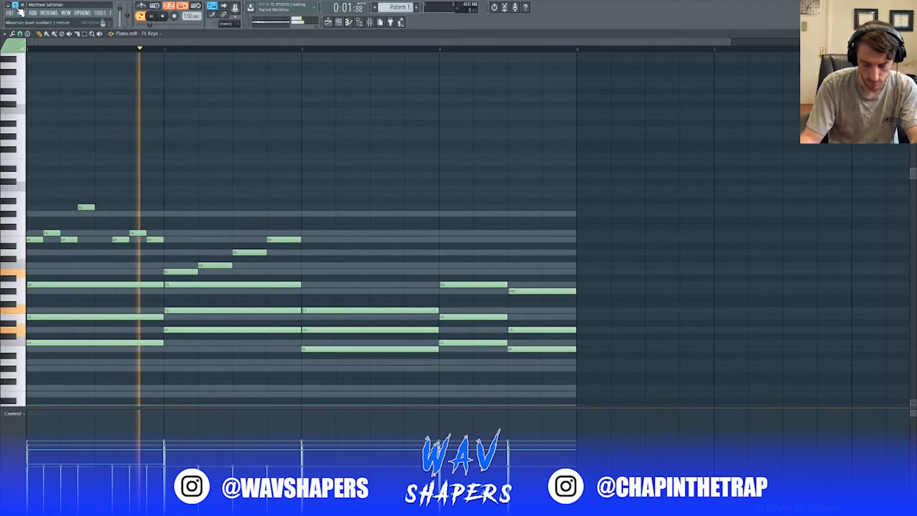
{"action": "key", "text": "space"}
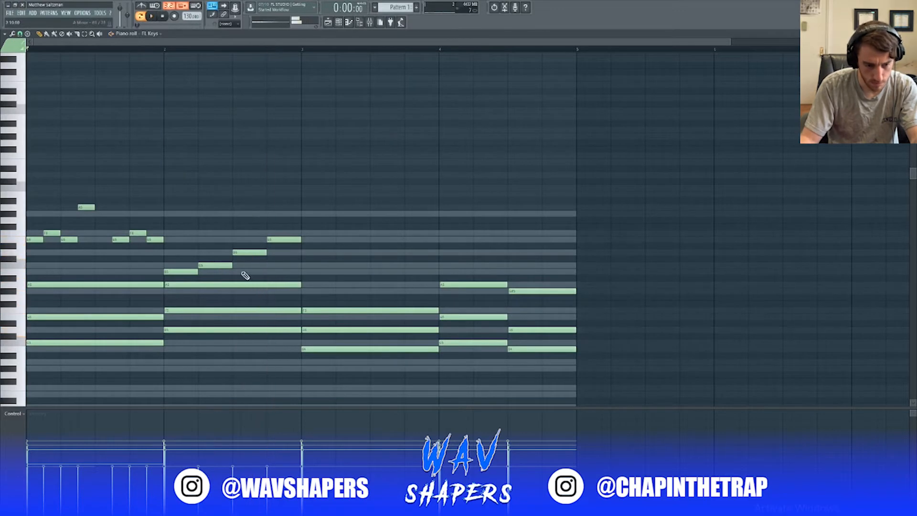
- Draw three half-beat melody notes B, C, B at the start of bar 3
{"action": "left_click", "coordinate": [303, 272]}
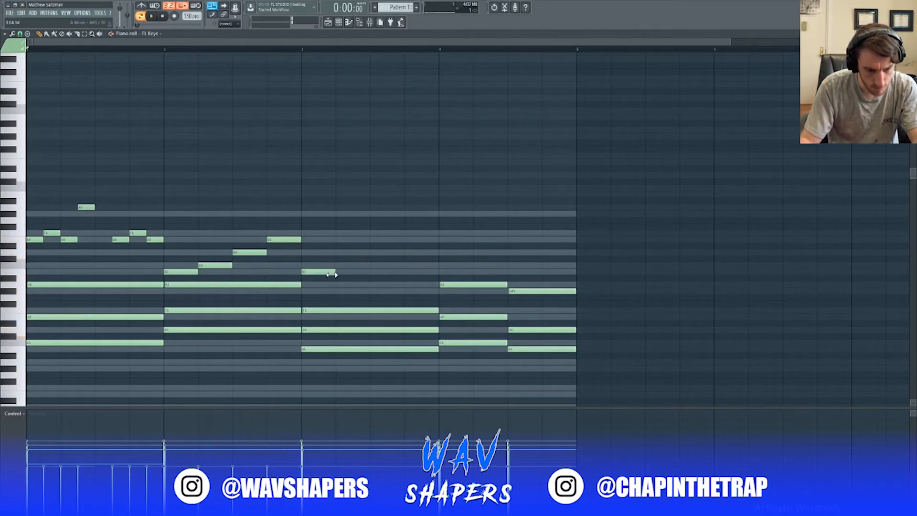
{"action": "left_click", "coordinate": [321, 265]}
{"action": "left_click", "coordinate": [339, 271]}
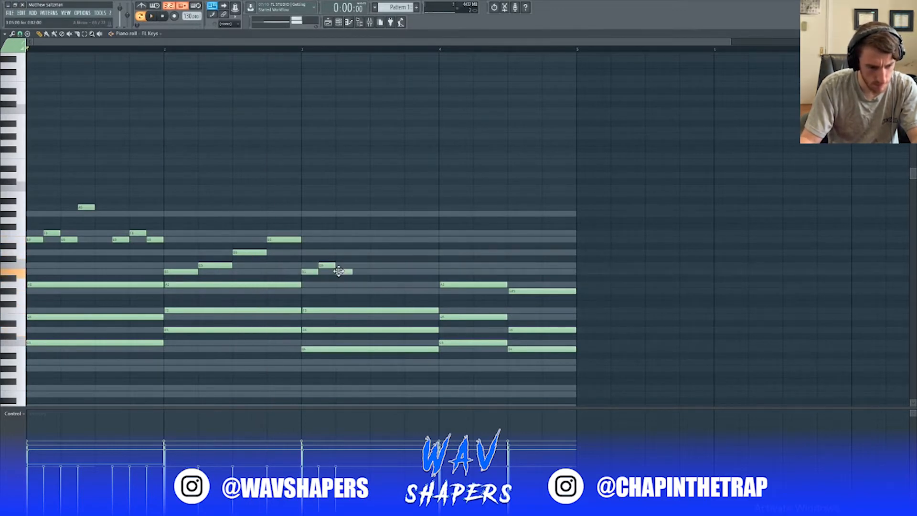
- Add a half-beat E melody note after bar 3's opening notes, play back from bar 3, and end the bar with half-beat B, C, B
{"action": "left_click", "coordinate": [352, 238]}
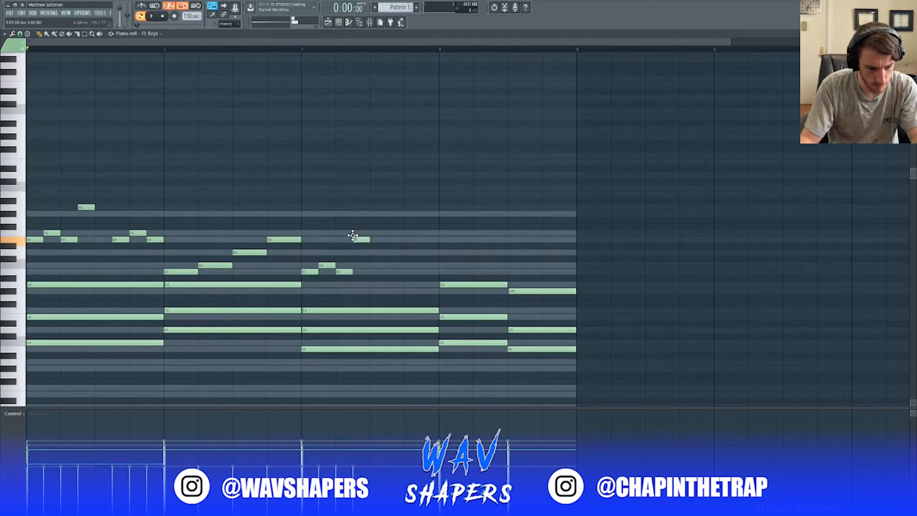
{"action": "left_click", "coordinate": [301, 49]}
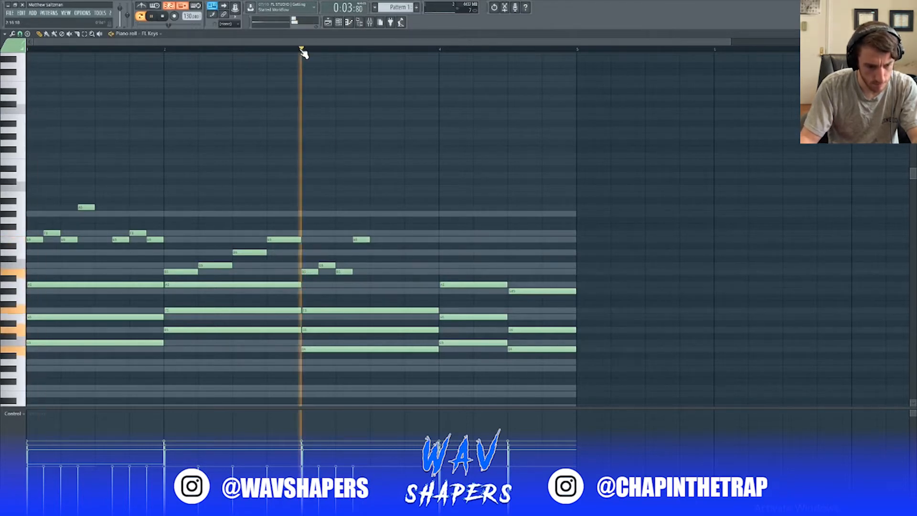
{"action": "key", "text": "space"}
{"action": "key", "text": "space"}
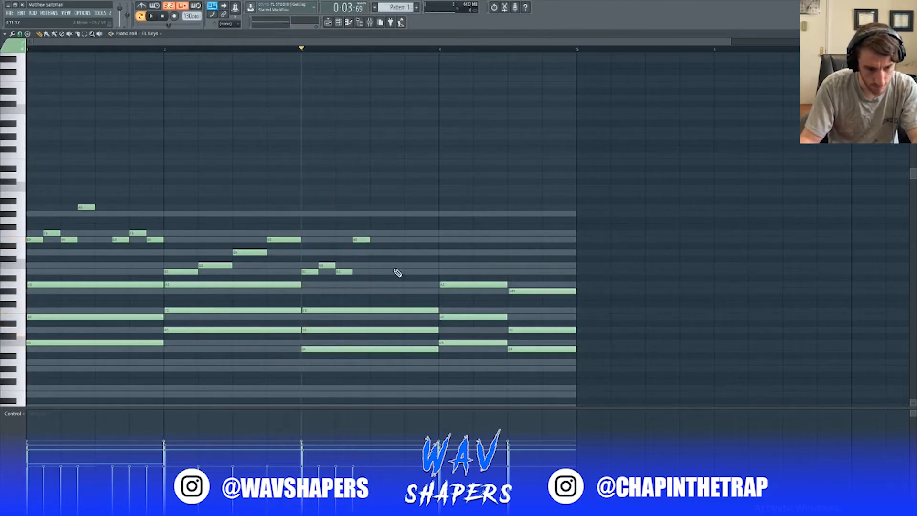
{"action": "key", "text": "space"}
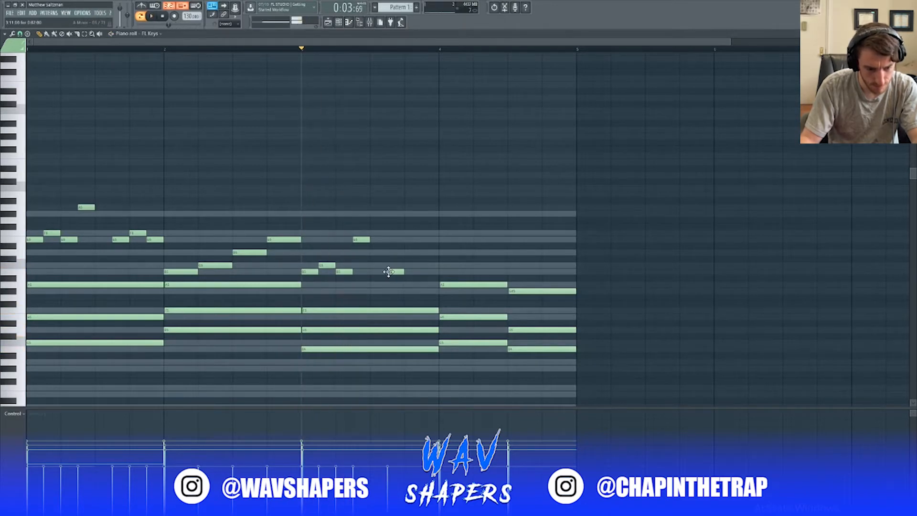
{"action": "left_click", "coordinate": [409, 265]}
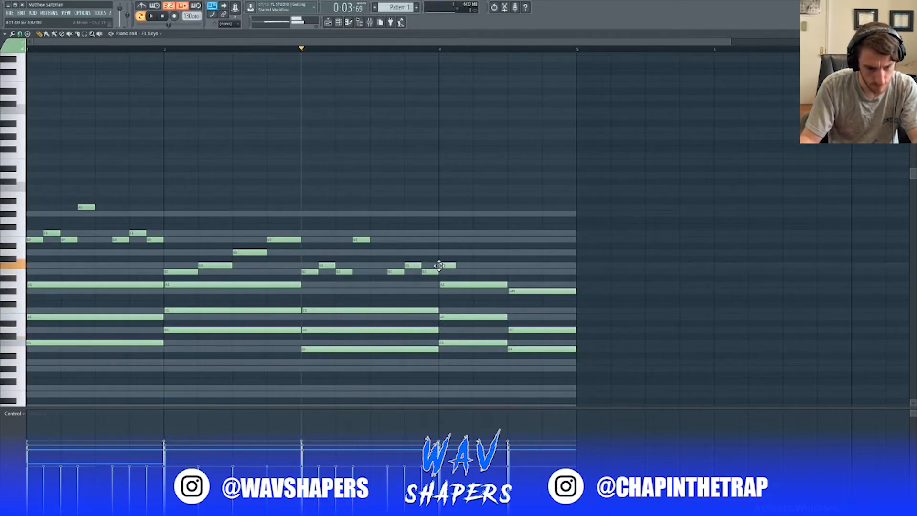
- Fill bar 4 with ascending one-beat melody notes C, D, E and a final B, and play back the melody
{"action": "left_click", "coordinate": [475, 252]}
{"action": "left_click", "coordinate": [509, 238]}
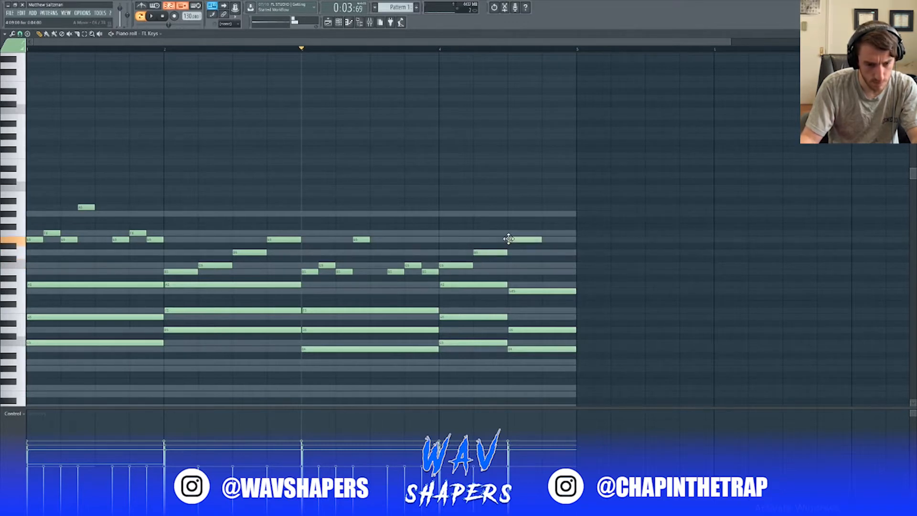
{"action": "left_click", "coordinate": [545, 253]}
{"action": "left_click_drag", "start_coordinate": [546, 253], "coordinate": [544, 274]}
{"action": "key", "text": "space"}
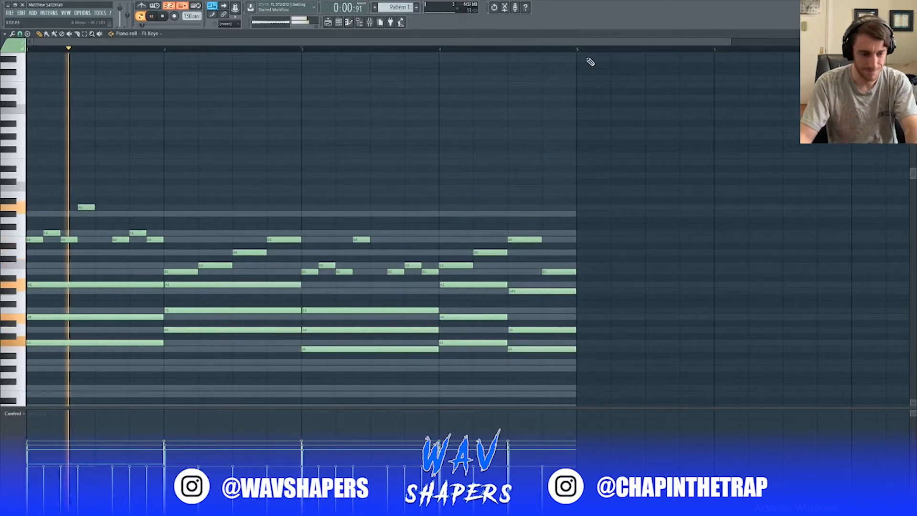
- Close the piano roll, stop playback, and create an automation clip for the Detune parameter of FL Keys
{"action": "key", "text": "F7"}
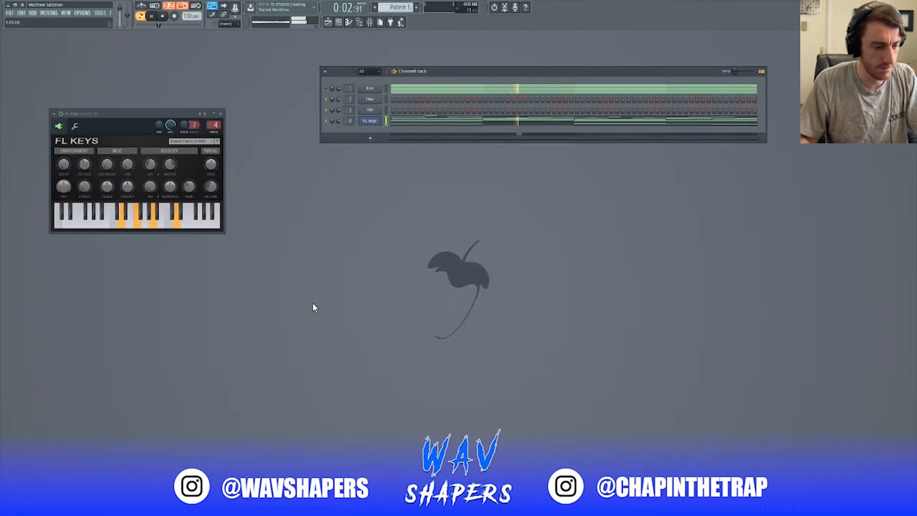
{"action": "key", "text": "space"}
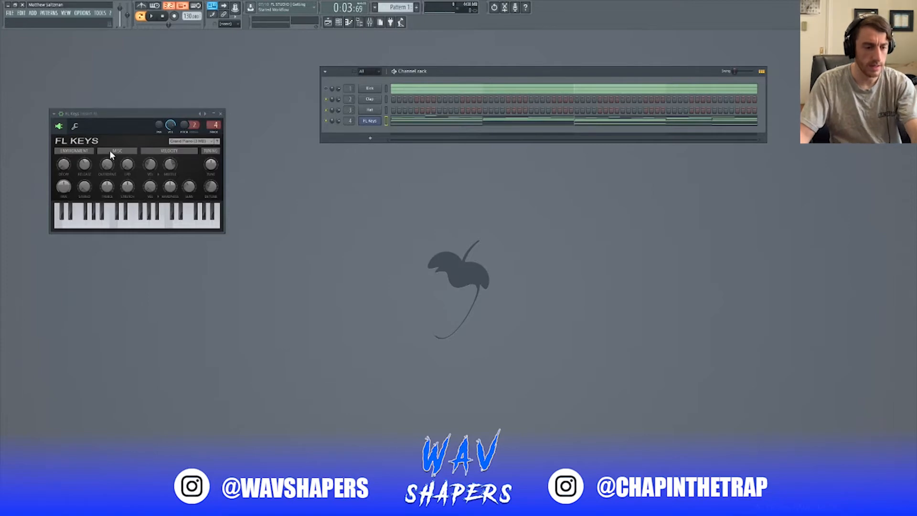
{"action": "left_click_drag", "start_coordinate": [149, 115], "coordinate": [191, 57]}
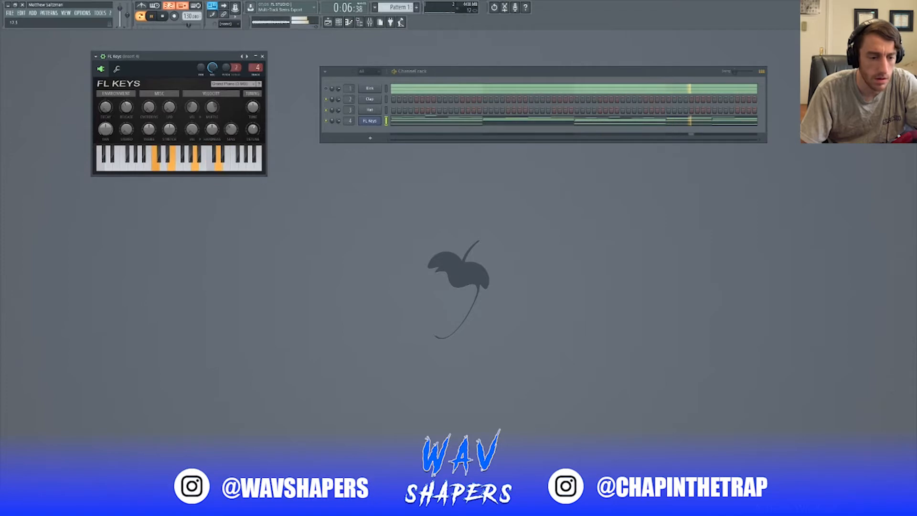
{"action": "key", "text": "space"}
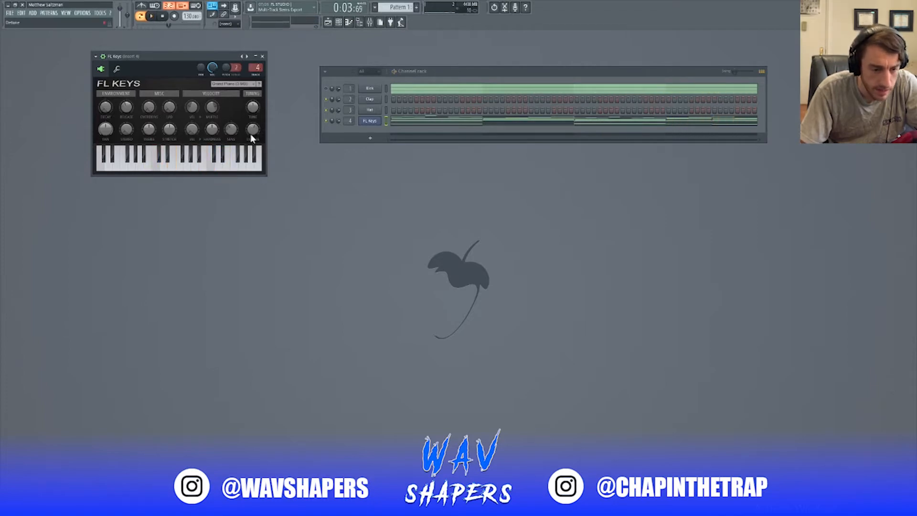
{"action": "right_click", "coordinate": [250, 132]}
{"action": "left_click", "coordinate": [277, 176]}
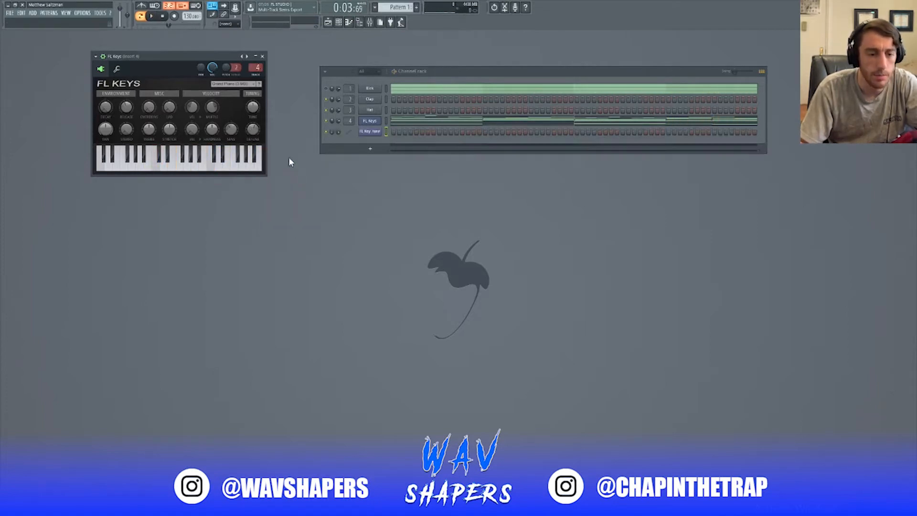
- Place Pattern 1 at the start of playlist track 4 and extend the Detune automation clip to match its four-bar length
{"action": "left_click", "coordinate": [328, 23]}
{"action": "left_click", "coordinate": [75, 99]}
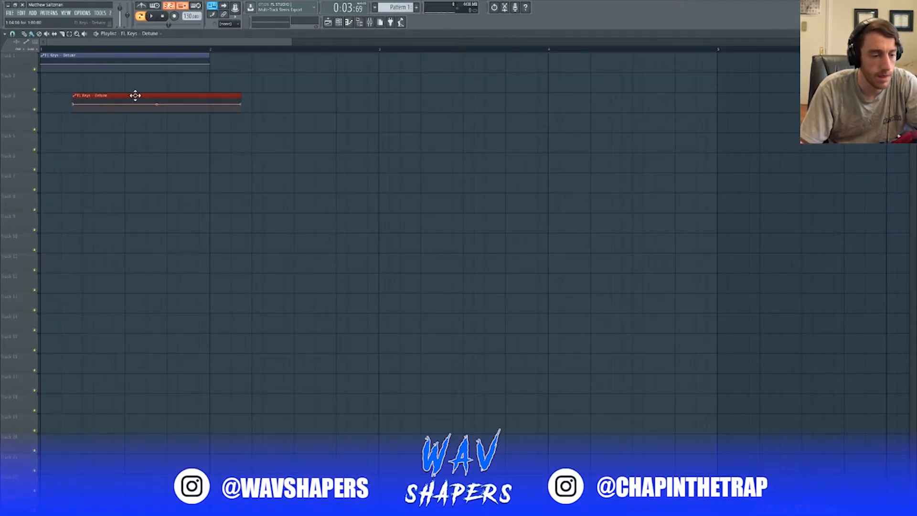
{"action": "right_click", "coordinate": [137, 93]}
{"action": "left_click_drag", "start_coordinate": [397, 7], "coordinate": [185, 122]}
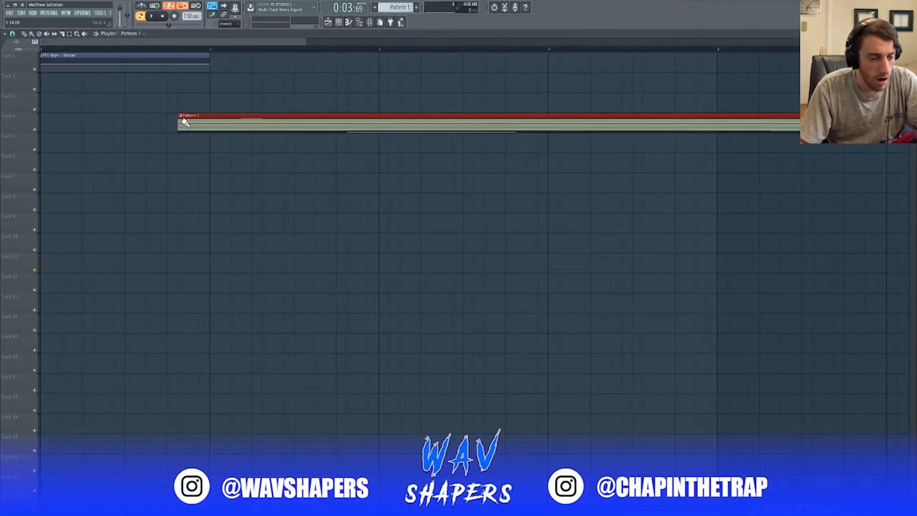
{"action": "left_click_drag", "start_coordinate": [272, 128], "coordinate": [14, 125]}
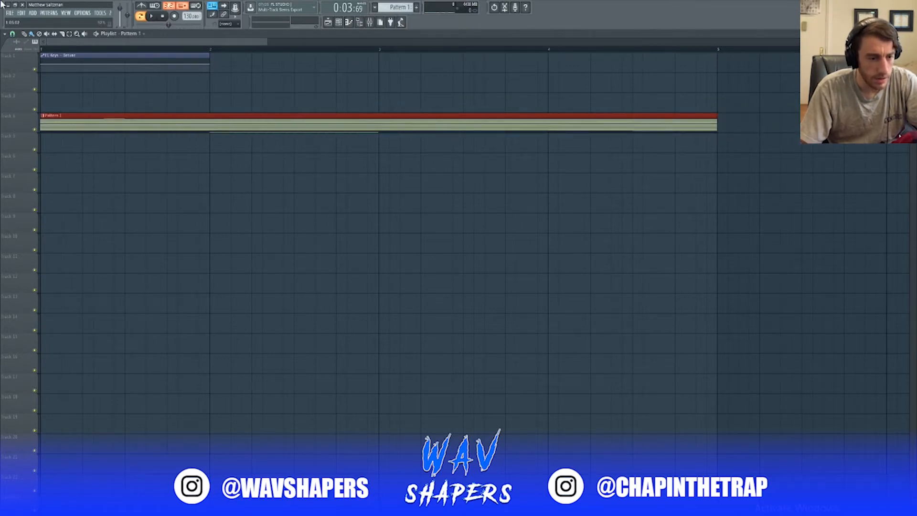
{"action": "left_click_drag", "start_coordinate": [210, 58], "coordinate": [716, 55]}
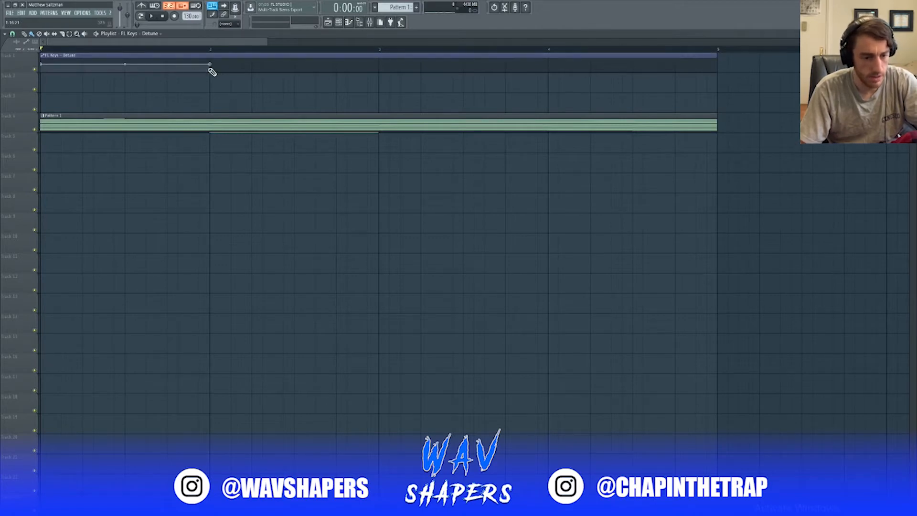
- Shape the Detune automation into a gentle wave, lower at bars 2 and 4 and higher at bar 3 and the end, while playing back
{"action": "left_click_drag", "start_coordinate": [210, 70], "coordinate": [210, 73]}
{"action": "left_click", "coordinate": [378, 64]}
{"action": "key", "text": "space"}
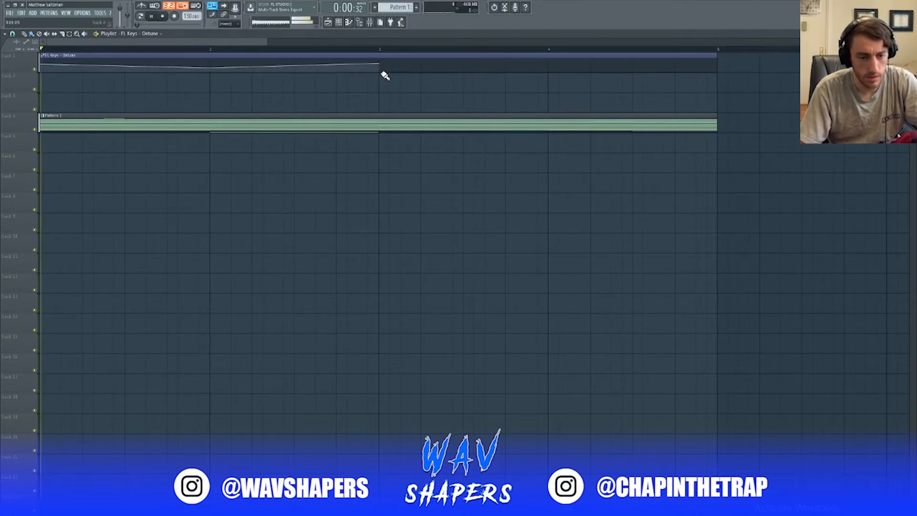
{"action": "left_click", "coordinate": [548, 67]}
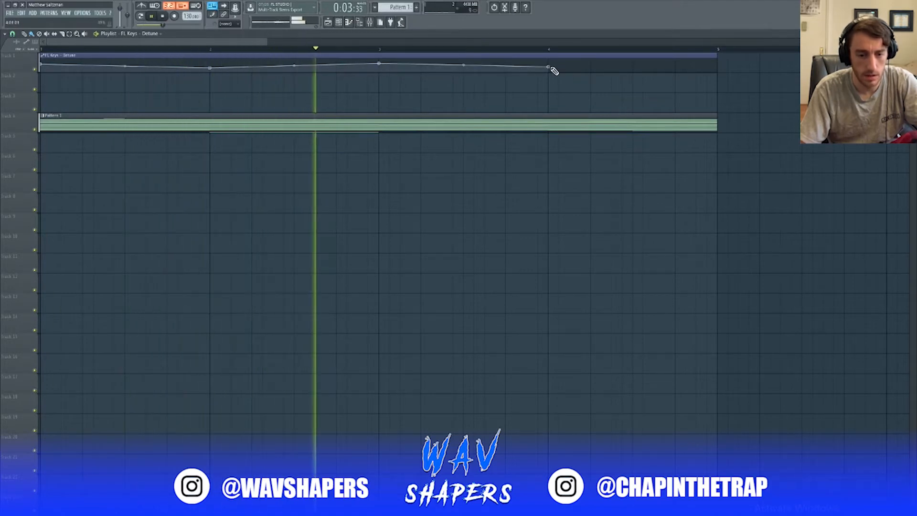
{"action": "left_click", "coordinate": [716, 62]}
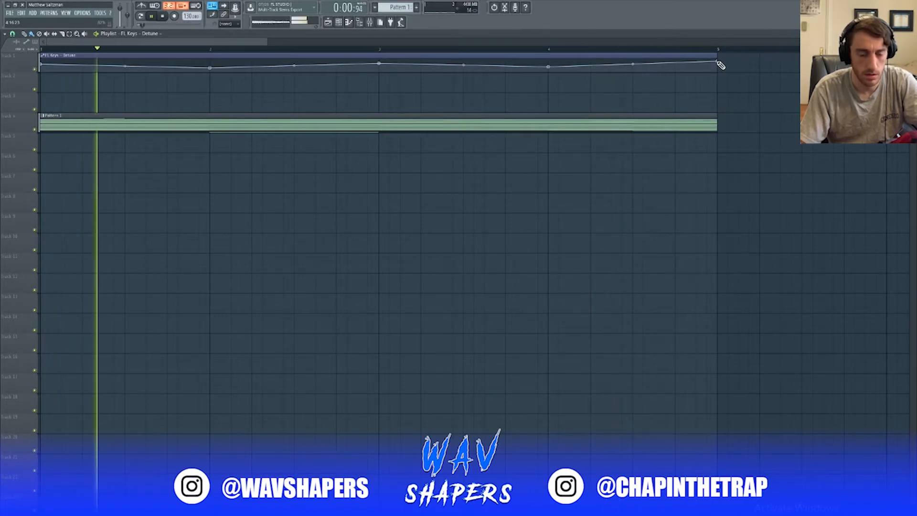
{"action": "key", "text": "space"}
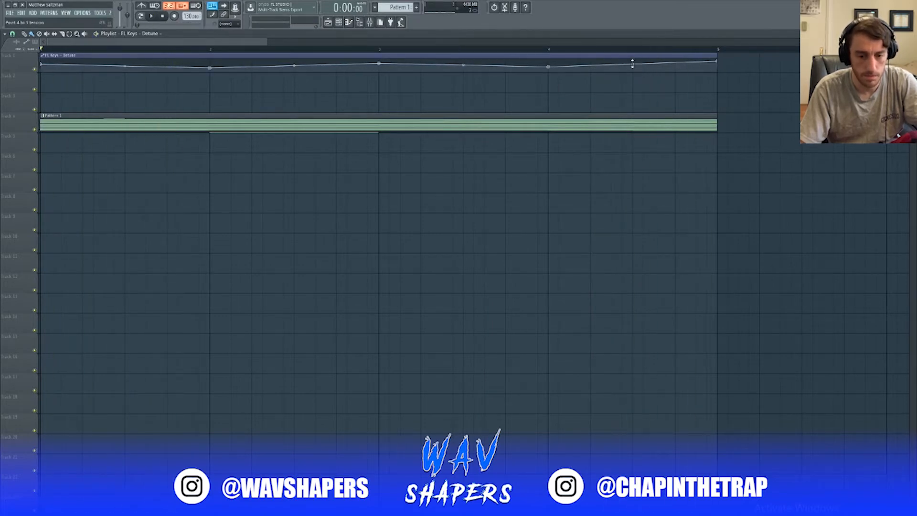
- Add a sharp dip to the Detune automation midway through bar 4 and play back from bar 4
{"action": "left_click_drag", "start_coordinate": [633, 65], "coordinate": [639, 75]}
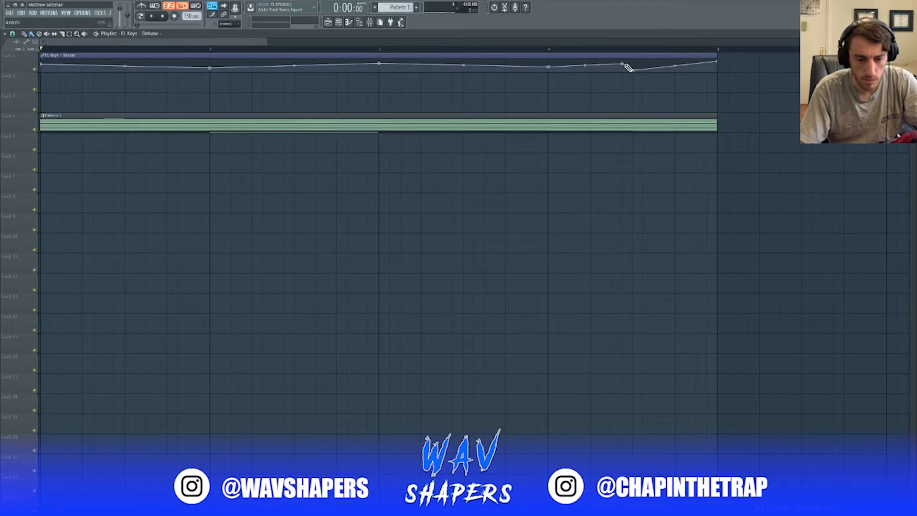
{"action": "key", "text": "space"}
{"action": "left_click", "coordinate": [549, 50]}
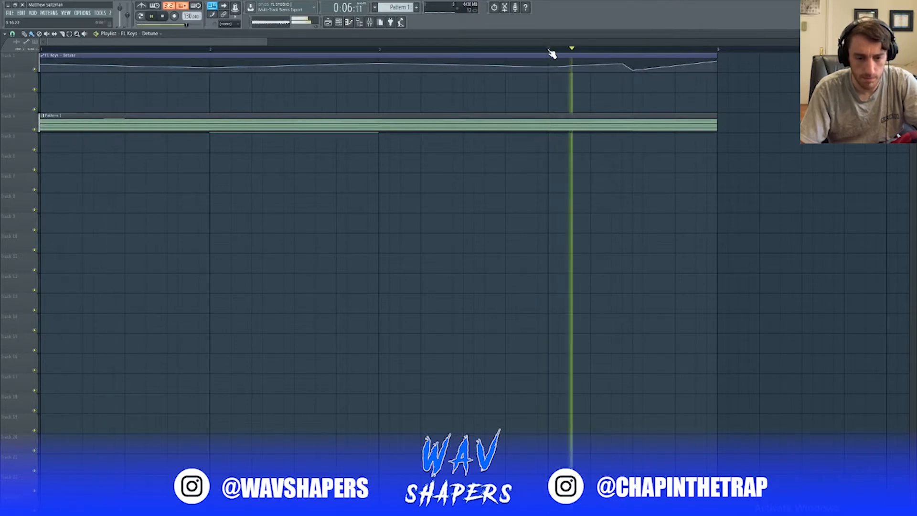
- Close the playlist, slightly adjust the Hardness of FL Keys, and create an automation clip for Hardness
{"action": "key", "text": "F5"}
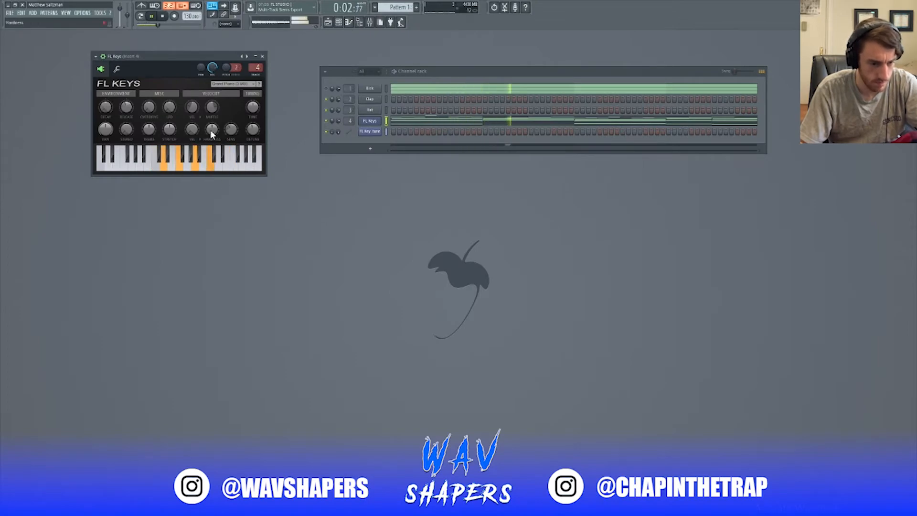
{"action": "mouse_move", "coordinate": [210, 130]}
{"action": "left_mouse_down"}
{"action": "mouse_move", "coordinate": [210, 138]}
{"action": "mouse_move", "coordinate": [210, 129]}
{"action": "left_mouse_up"}
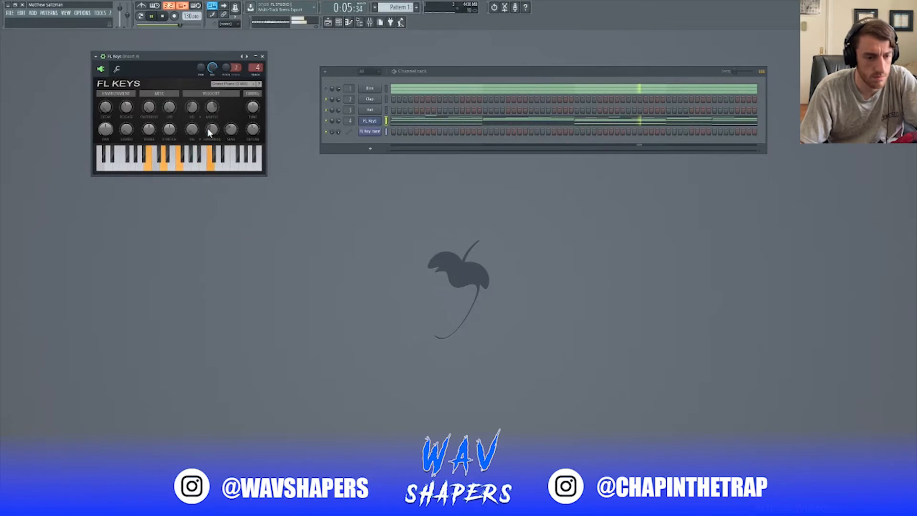
{"action": "right_click", "coordinate": [209, 129]}
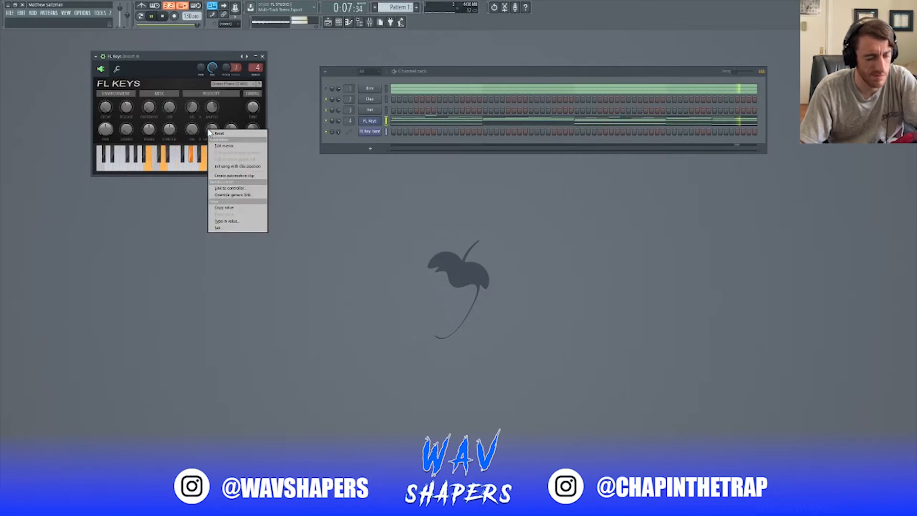
{"action": "left_click", "coordinate": [258, 175]}
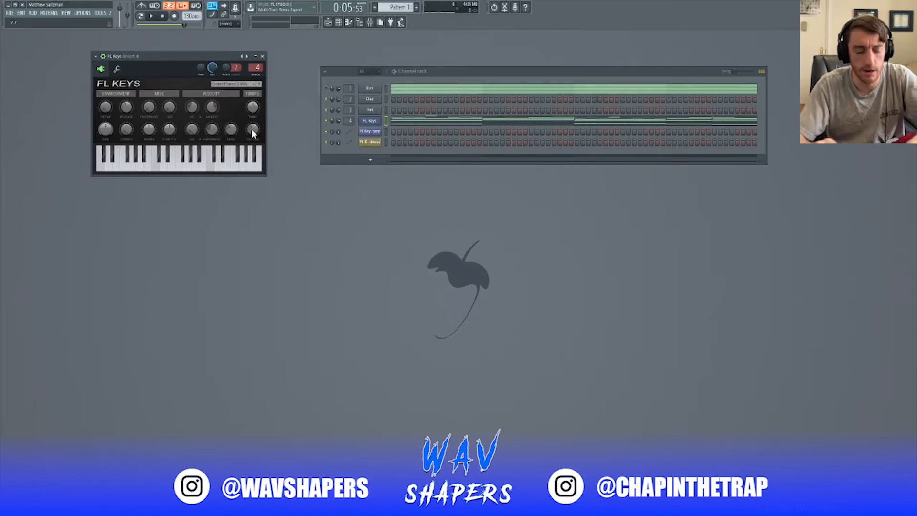
- Search the browser for sytrus, replace the FL Keys instrument with Sytrus, and move its window over the channel rack
{"action": "key", "text": "ctrl+f"}
{"action": "type", "text": "sytrus"}
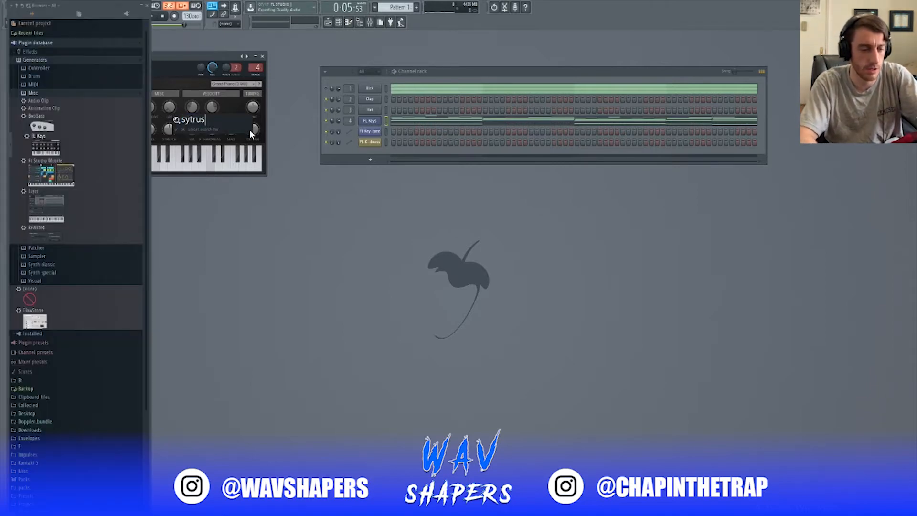
{"action": "key", "text": "Return"}
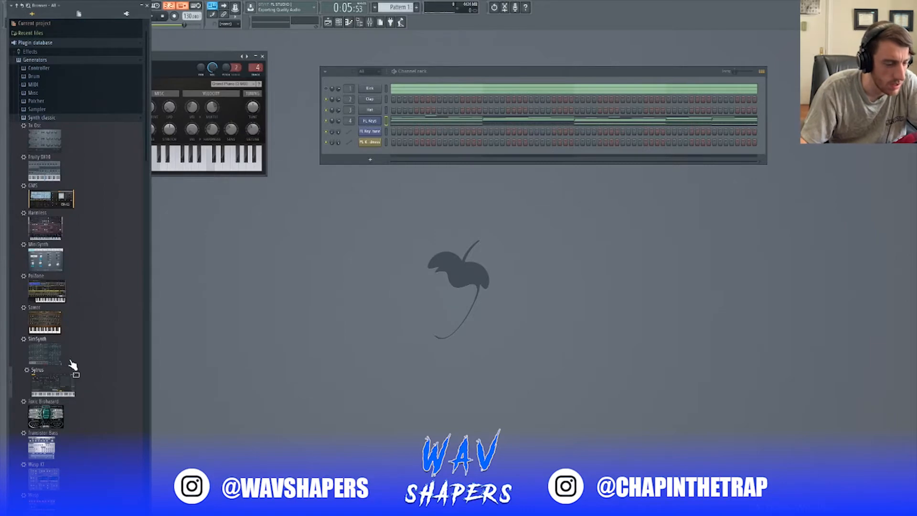
{"action": "left_click_drag", "start_coordinate": [104, 423], "coordinate": [276, 222]}
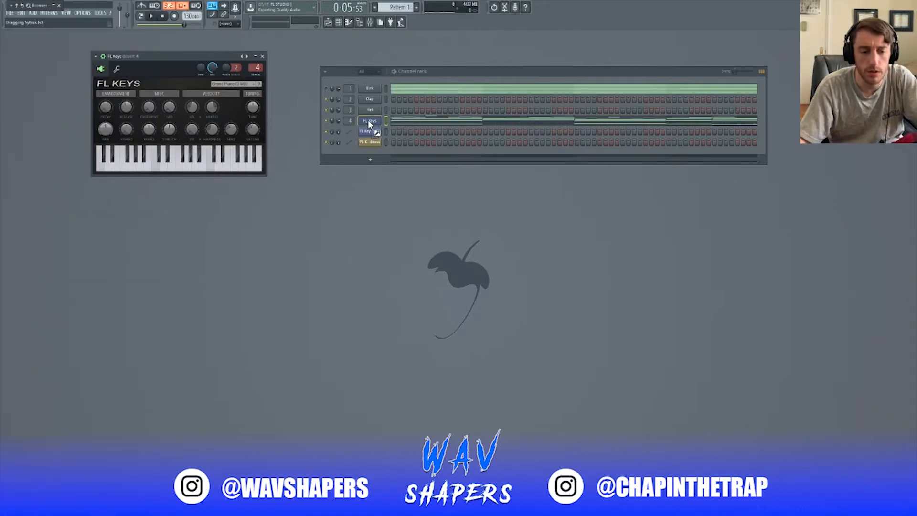
{"action": "left_click_drag", "start_coordinate": [370, 125], "coordinate": [382, 154]}
{"action": "left_click_drag", "start_coordinate": [232, 60], "coordinate": [511, 62]}
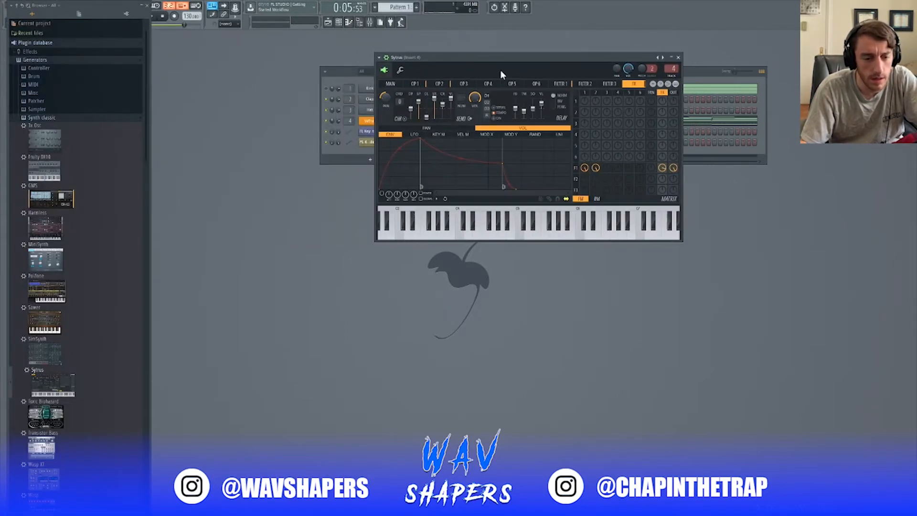
- Load an electric piano preset in Sytrus and advance through the following presets to Chorus ep 1
{"action": "left_click", "coordinate": [386, 57]}
{"action": "mouse_move", "coordinate": [397, 76]}
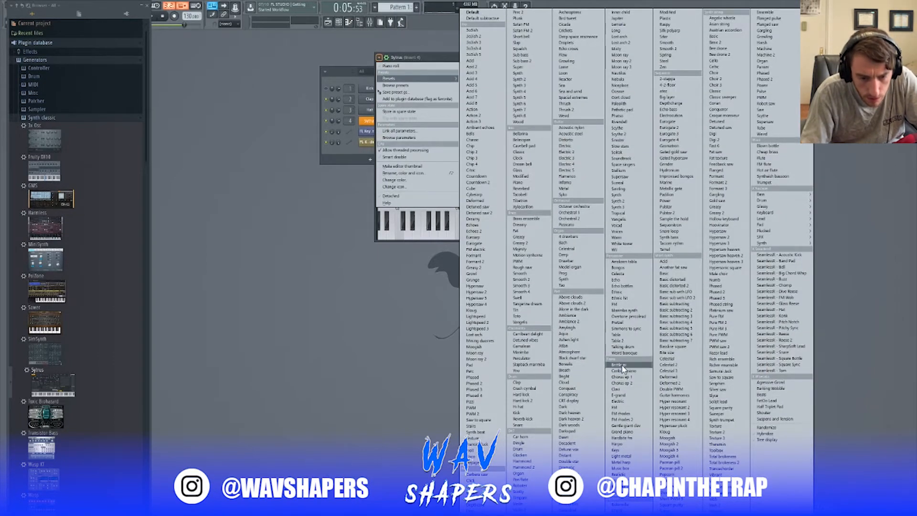
{"action": "left_click", "coordinate": [618, 365]}
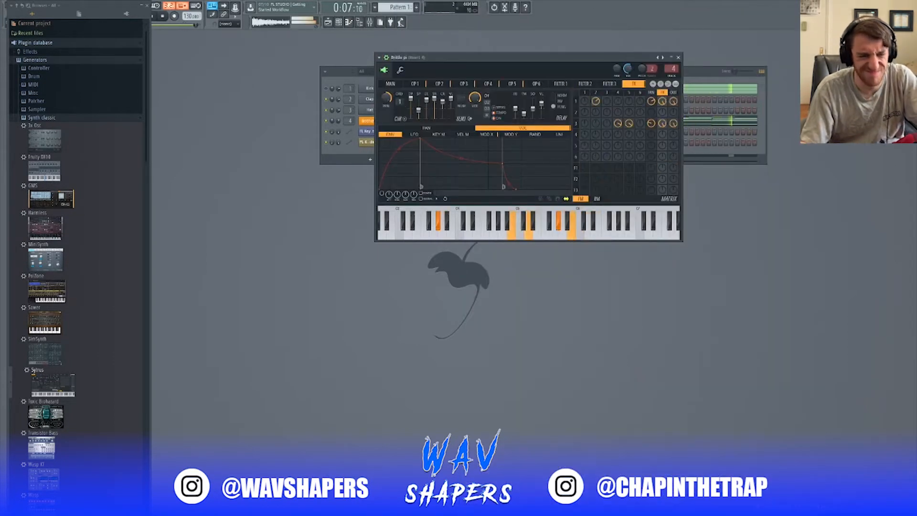
{"action": "left_click", "coordinate": [666, 62]}
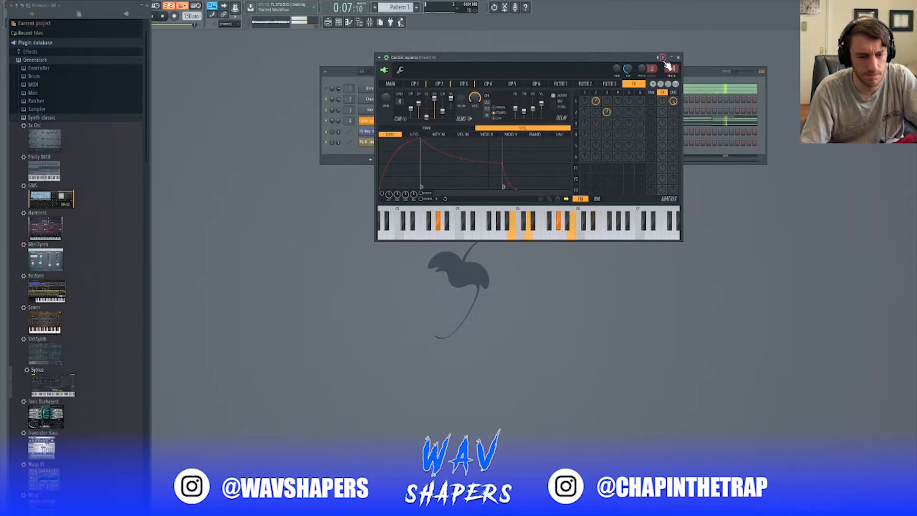
{"action": "left_click", "coordinate": [666, 63]}
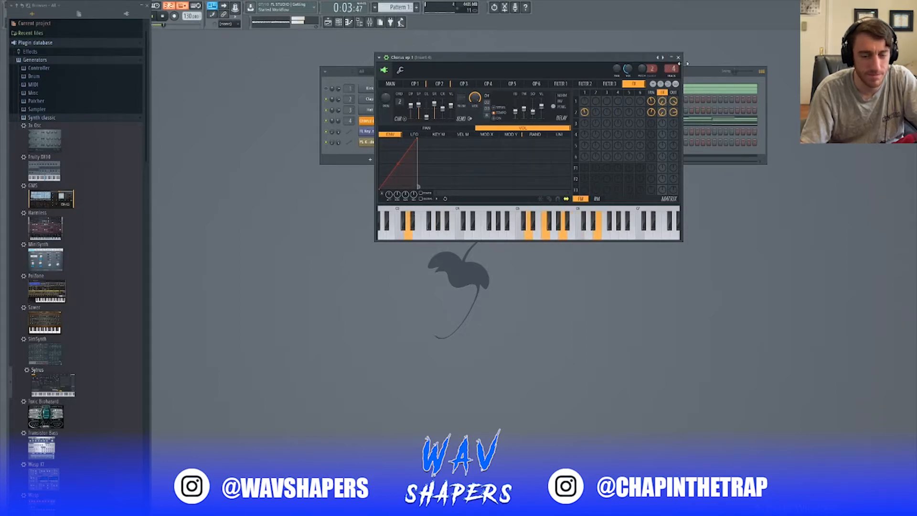
- Open the mixer, close the browser, and load Fruity Delay 2 in effect slot 2 of Insert 4, playing back to hear it
{"action": "key", "text": "F9"}
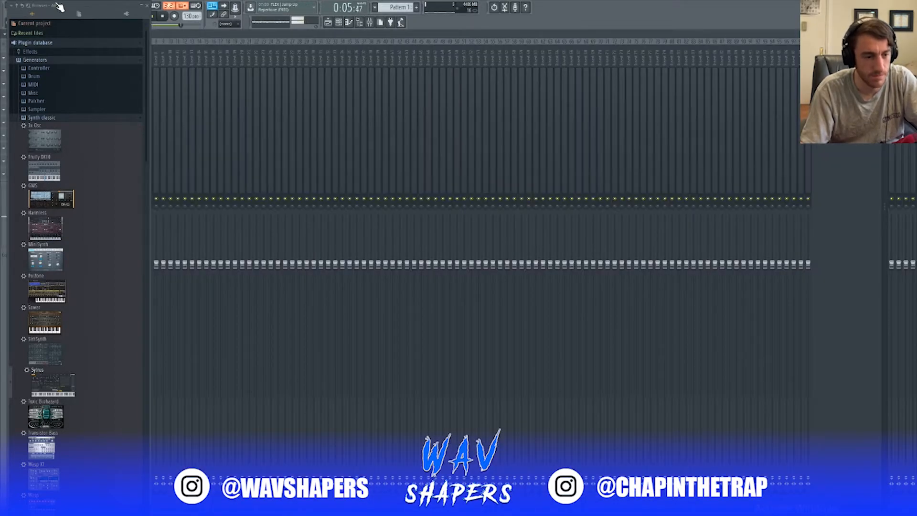
{"action": "left_click", "coordinate": [147, 5]}
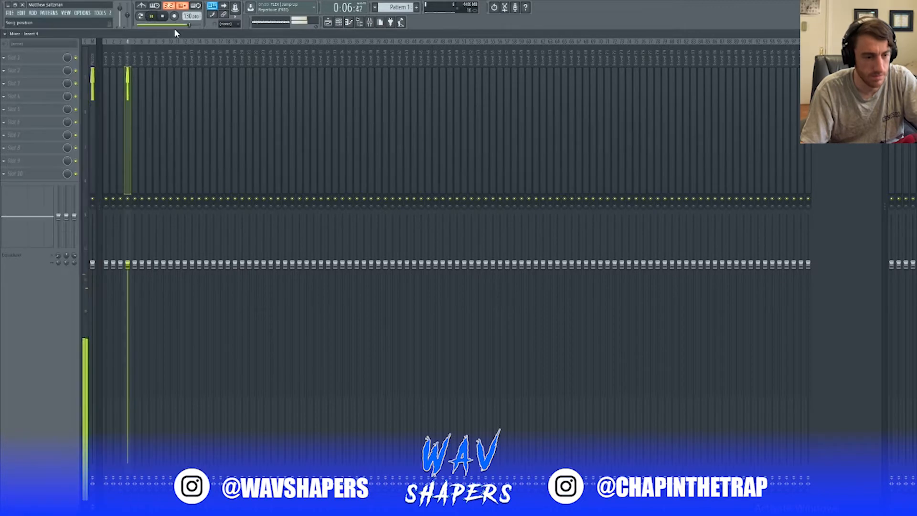
{"action": "left_click", "coordinate": [9, 74]}
{"action": "left_click", "coordinate": [120, 119]}
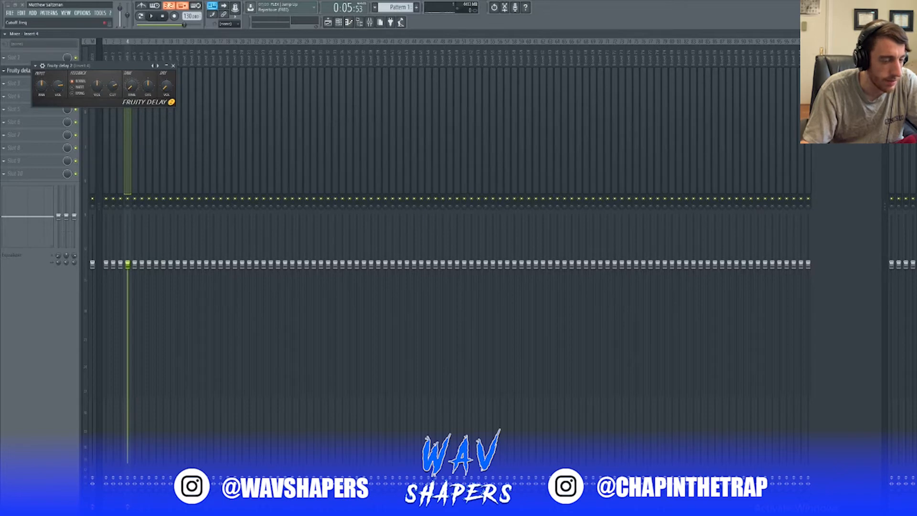
{"action": "key", "text": "space"}
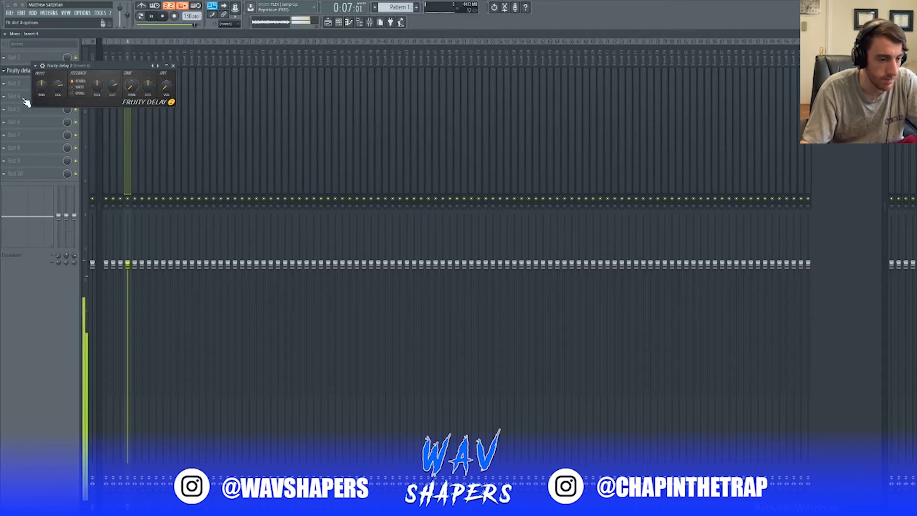
- Load Fruity Reeverb 2 in effect slot 3 of Insert 4 and reduce its decay and room size
{"action": "left_click", "coordinate": [11, 88]}
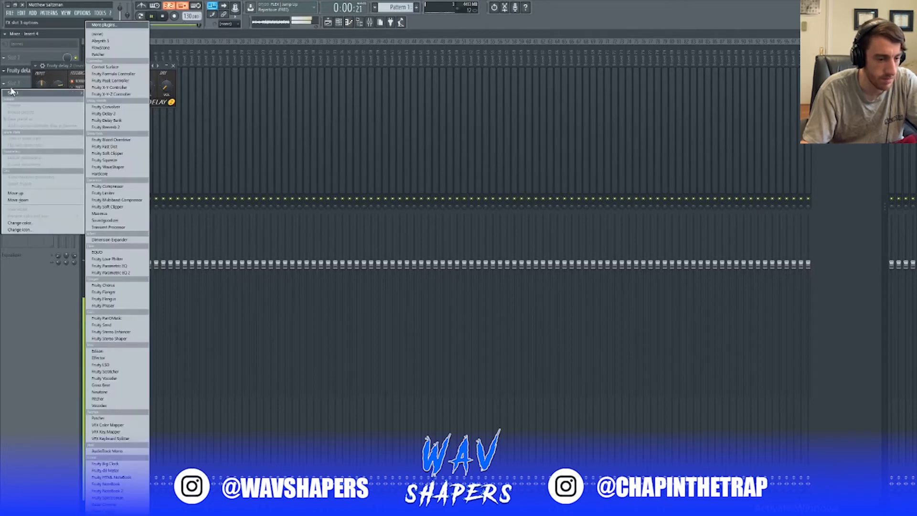
{"action": "left_click", "coordinate": [128, 127]}
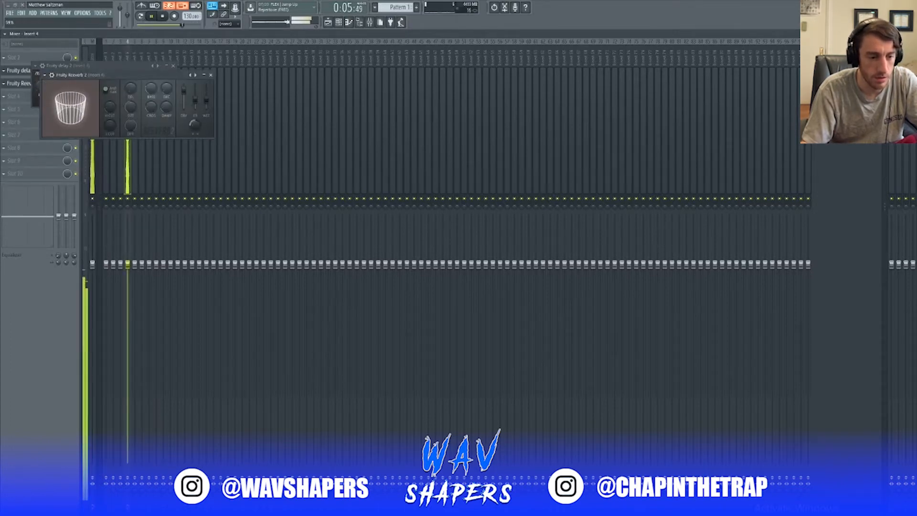
{"action": "left_click_drag", "start_coordinate": [164, 97], "coordinate": [163, 112]}
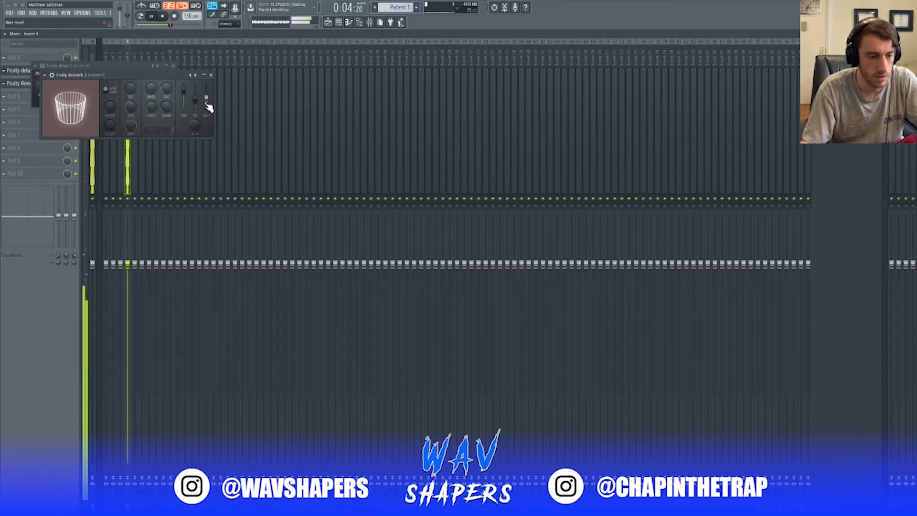
{"action": "left_click_drag", "start_coordinate": [129, 108], "coordinate": [129, 117]}
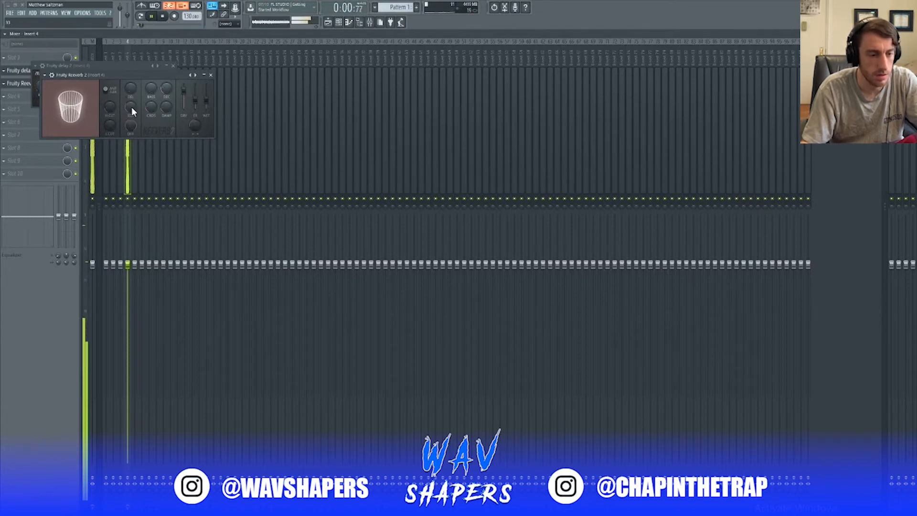
- Close the delay and reverb windows and load Fruity Parametric EQ 2 in effect slot 1 of Insert 4
{"action": "left_click", "coordinate": [26, 83]}
{"action": "left_click", "coordinate": [28, 71]}
{"action": "left_click", "coordinate": [27, 59]}
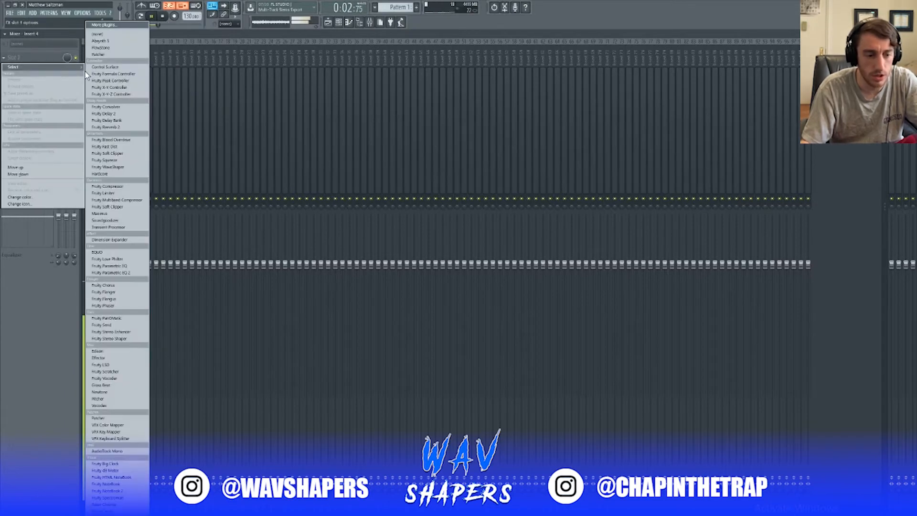
{"action": "left_click", "coordinate": [110, 272]}
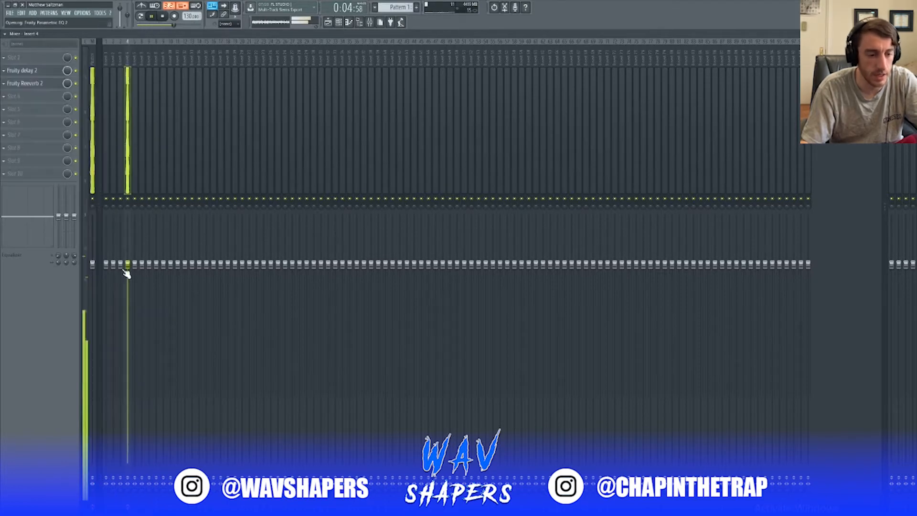
- Shape a steep low cut and a high cut in Parametric EQ 2, fine-tuning both cutoffs and nudging a middle band down slightly
{"action": "left_click_drag", "start_coordinate": [56, 114], "coordinate": [78, 145]}
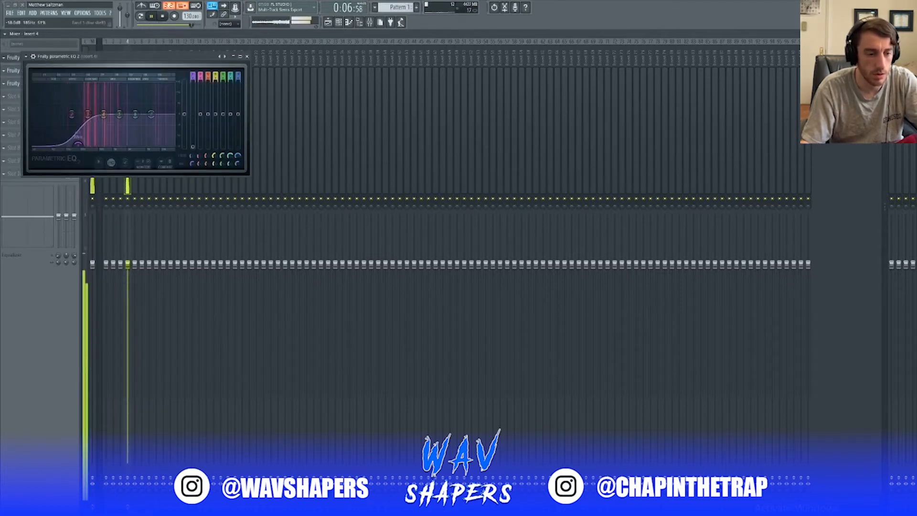
{"action": "left_click_drag", "start_coordinate": [192, 164], "coordinate": [191, 183]}
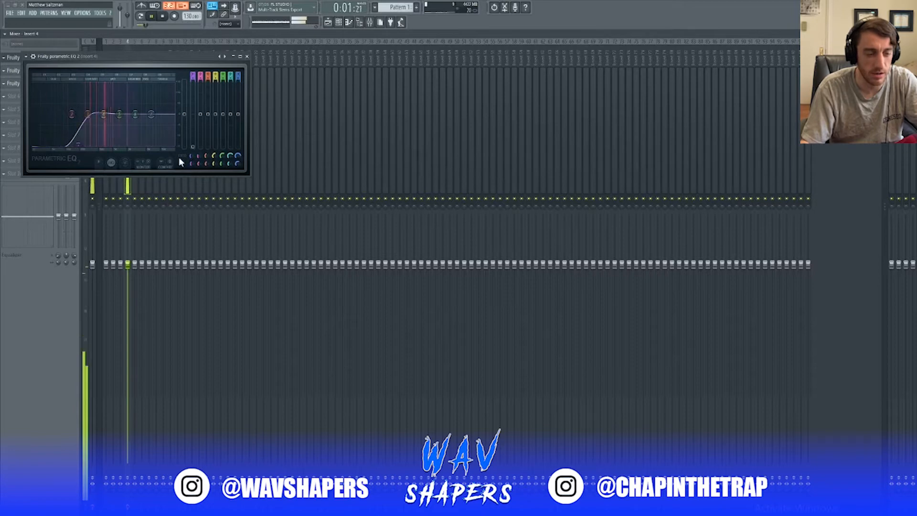
{"action": "left_click_drag", "start_coordinate": [151, 114], "coordinate": [151, 145]}
{"action": "left_click_drag", "start_coordinate": [238, 164], "coordinate": [238, 182]}
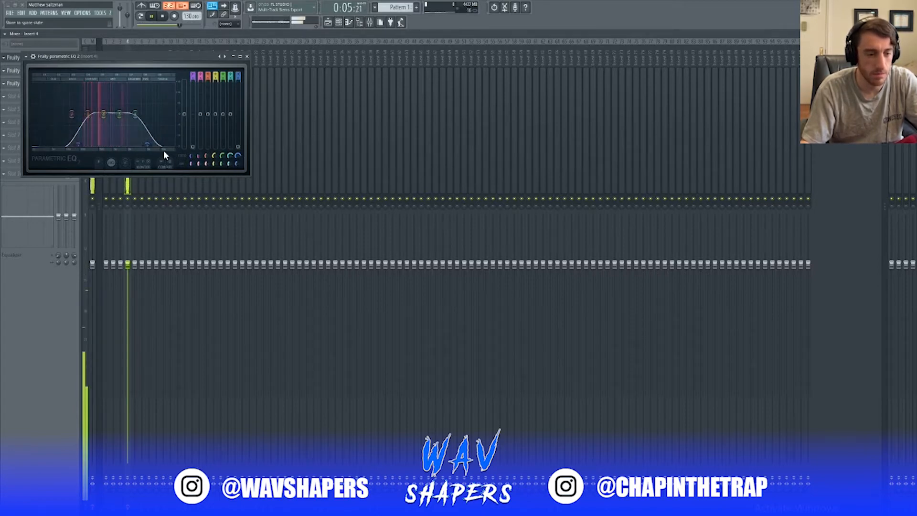
{"action": "left_click_drag", "start_coordinate": [148, 145], "coordinate": [156, 148]}
{"action": "left_click_drag", "start_coordinate": [119, 115], "coordinate": [119, 117]}
{"action": "left_click_drag", "start_coordinate": [79, 146], "coordinate": [74, 145]}
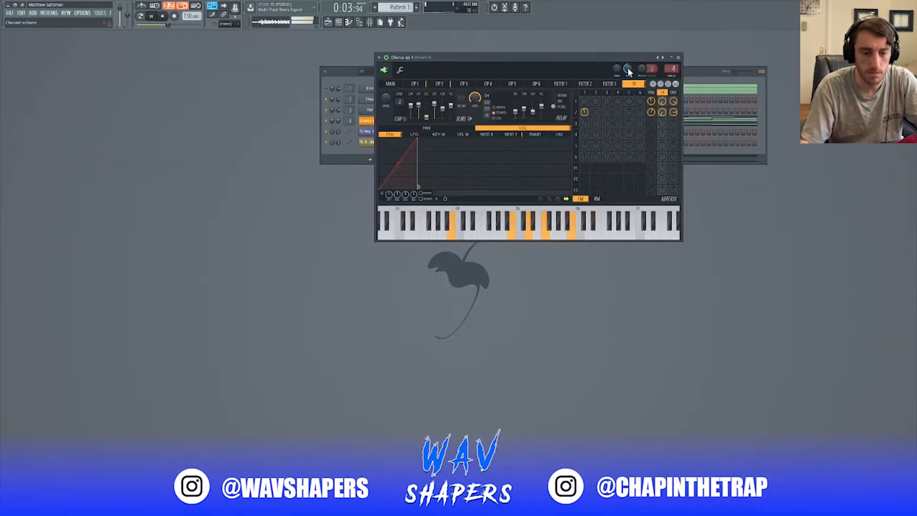
- Return to the channel rack, stop playback, and clone the Chorus ep 1 channel
{"action": "left_click", "coordinate": [342, 156]}
{"action": "key", "text": "space"}
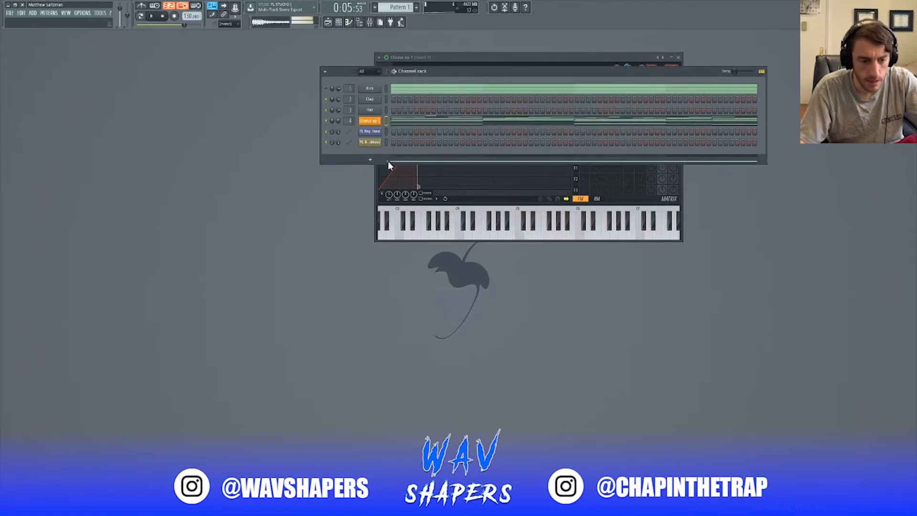
{"action": "right_click", "coordinate": [370, 121]}
{"action": "left_click", "coordinate": [411, 176]}
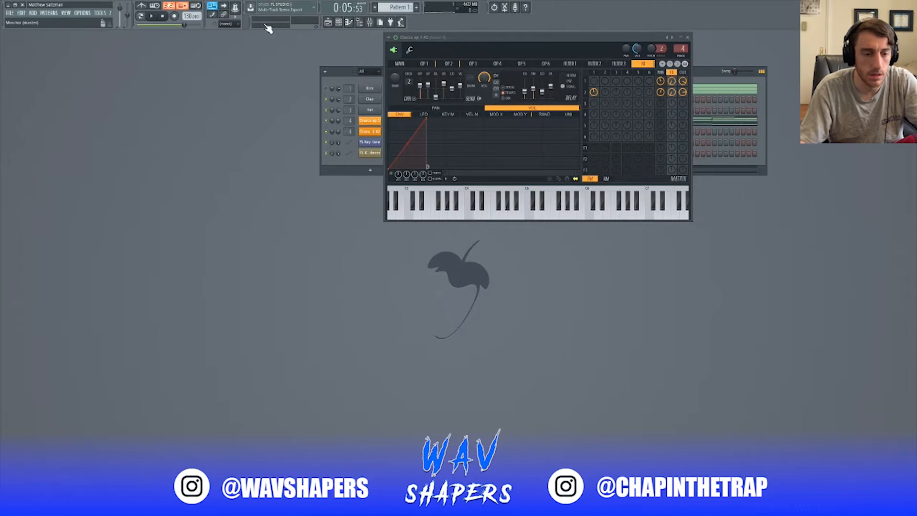
- Open the playlist and place a second Pattern 1 clip directly after the first one, at bar 5
{"action": "left_click", "coordinate": [334, 24]}
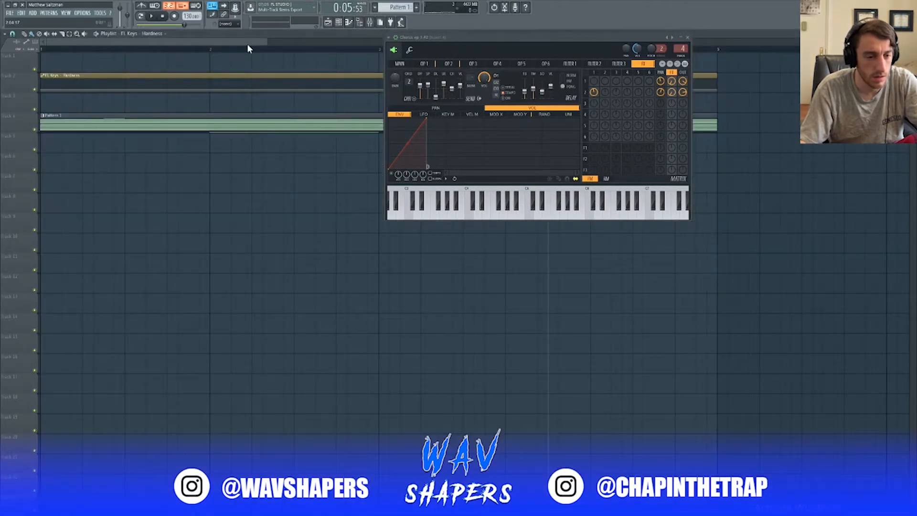
{"action": "left_click_drag", "start_coordinate": [267, 42], "coordinate": [897, 42]}
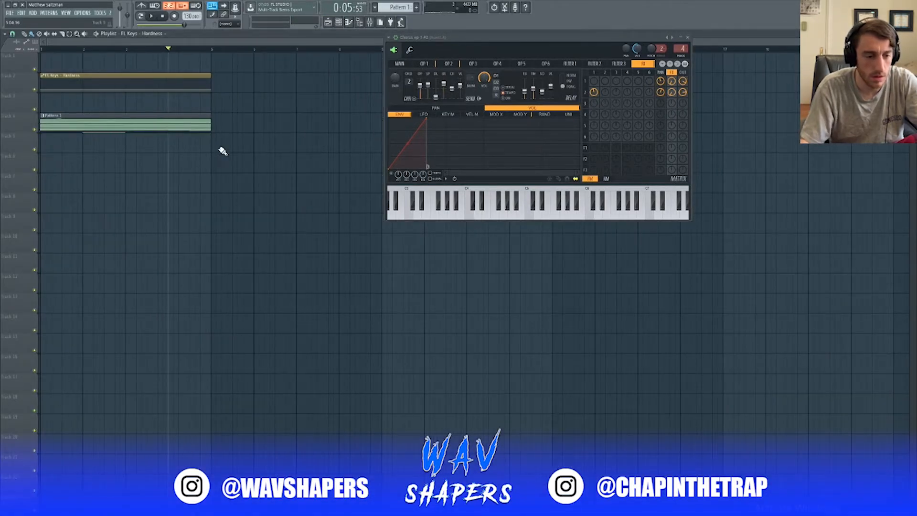
{"action": "mouse_move", "coordinate": [230, 125]}
{"action": "left_mouse_down"}
{"action": "mouse_move", "coordinate": [266, 126]}
{"action": "mouse_move", "coordinate": [250, 125]}
{"action": "left_mouse_up"}
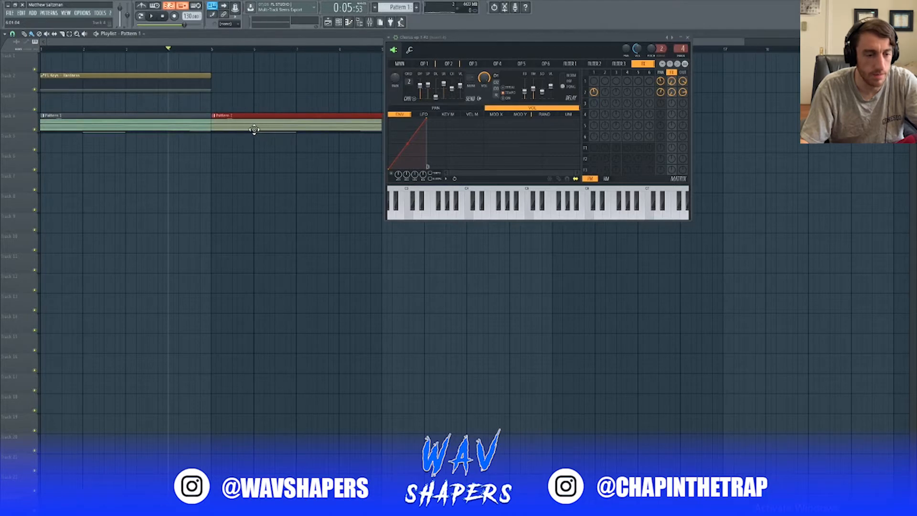
- Delete the FL Keys Hardness automation clips from the playlist, including the newly placed copy
{"action": "left_click", "coordinate": [206, 86]}
{"action": "left_click", "coordinate": [230, 79]}
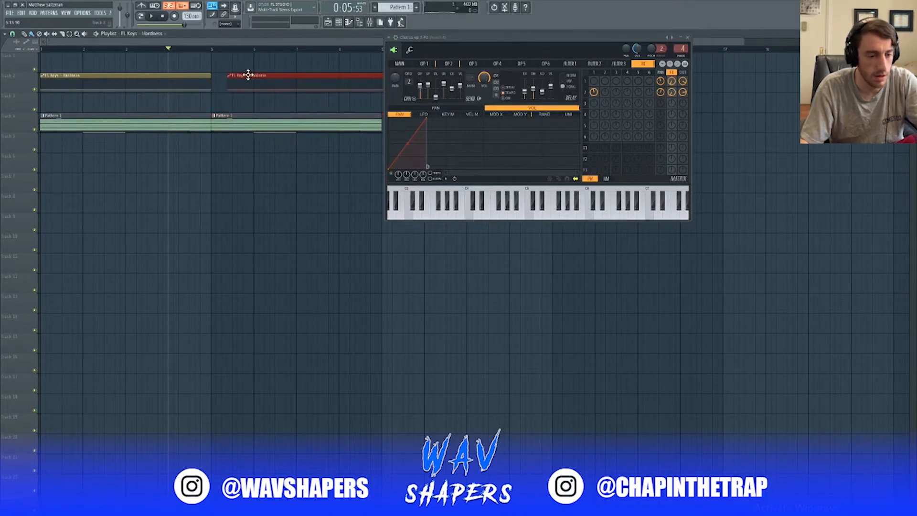
{"action": "right_click", "coordinate": [231, 75]}
{"action": "right_click", "coordinate": [196, 82]}
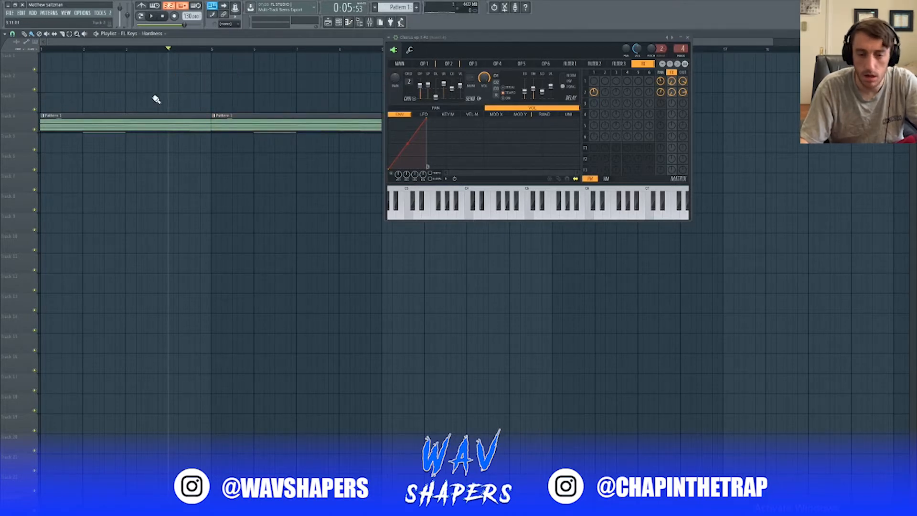
- Close the playlist, load the Dream bell preset into the cloned Sytrus channel, and audition a note
{"action": "left_click", "coordinate": [687, 39]}
{"action": "key", "text": "F5"}
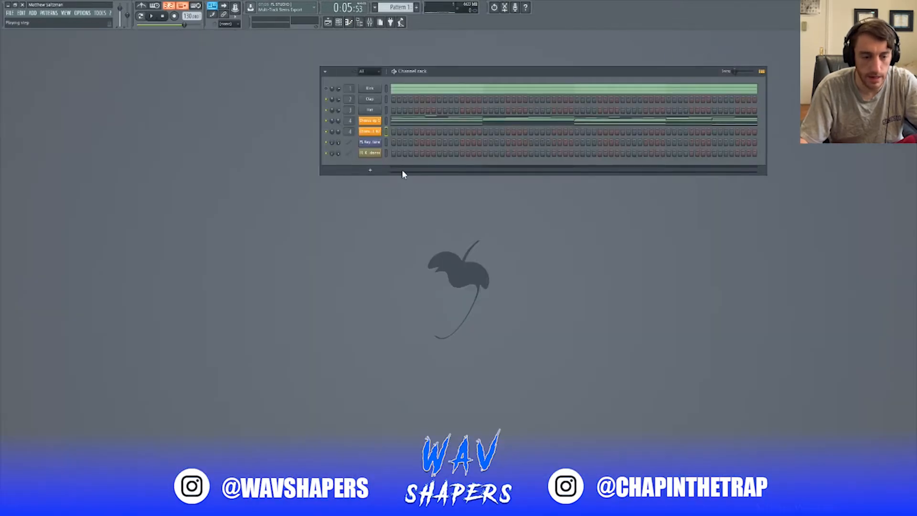
{"action": "left_click", "coordinate": [375, 133]}
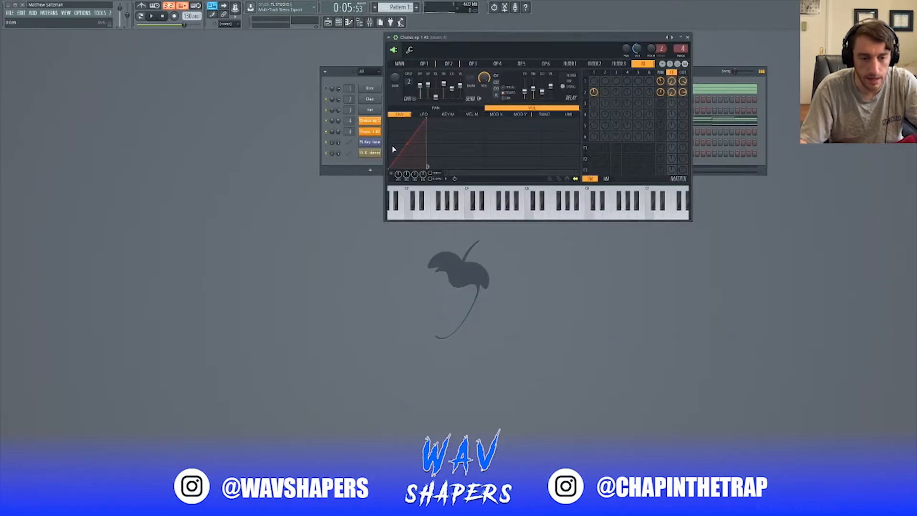
{"action": "left_click", "coordinate": [395, 38]}
{"action": "mouse_move", "coordinate": [404, 59]}
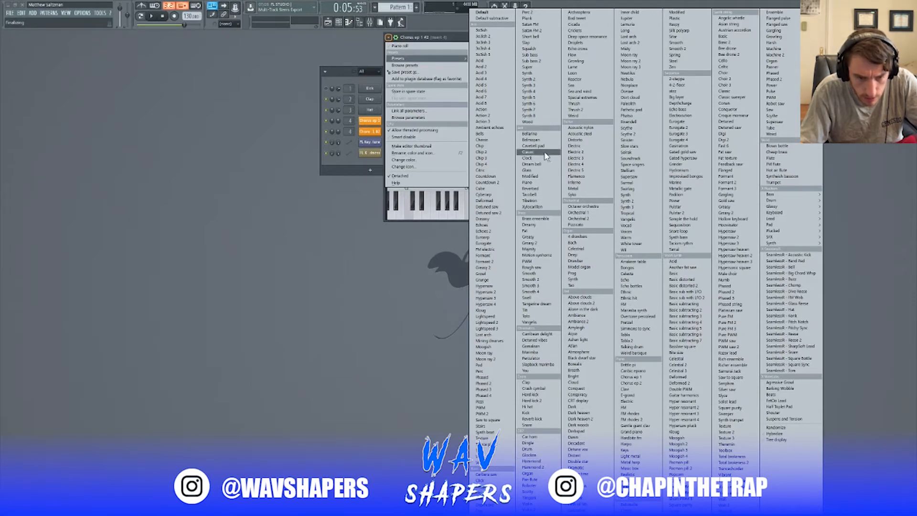
{"action": "left_click", "coordinate": [537, 163]}
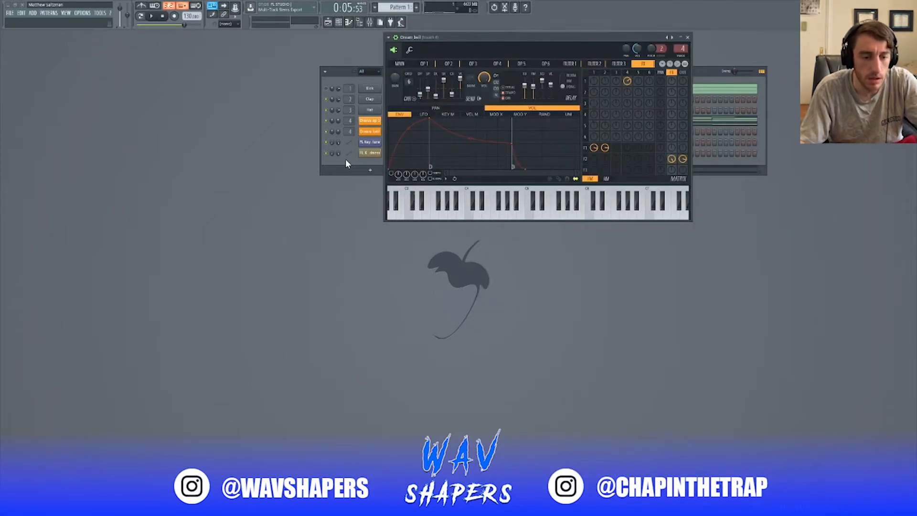
{"action": "key", "text": "c"}
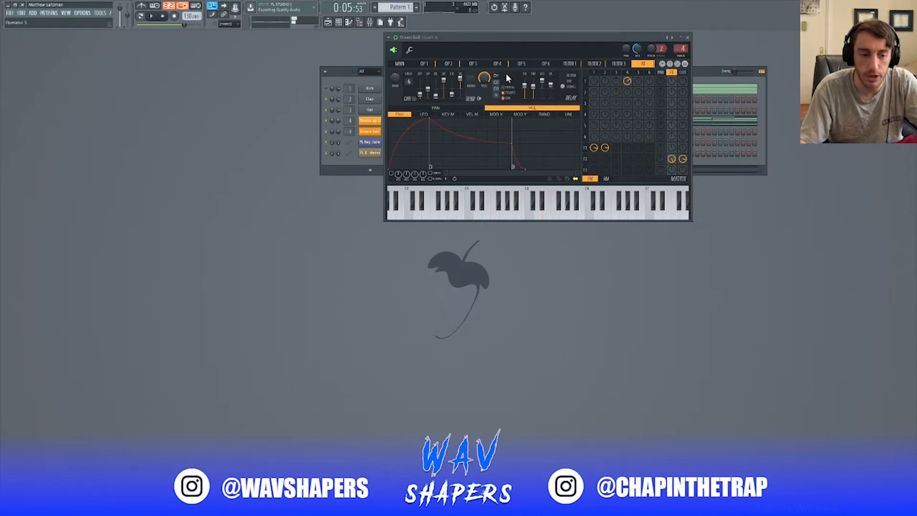
- Route the Dream bell channel to mixer track 5 and open its piano roll
{"action": "right_click", "coordinate": [376, 134]}
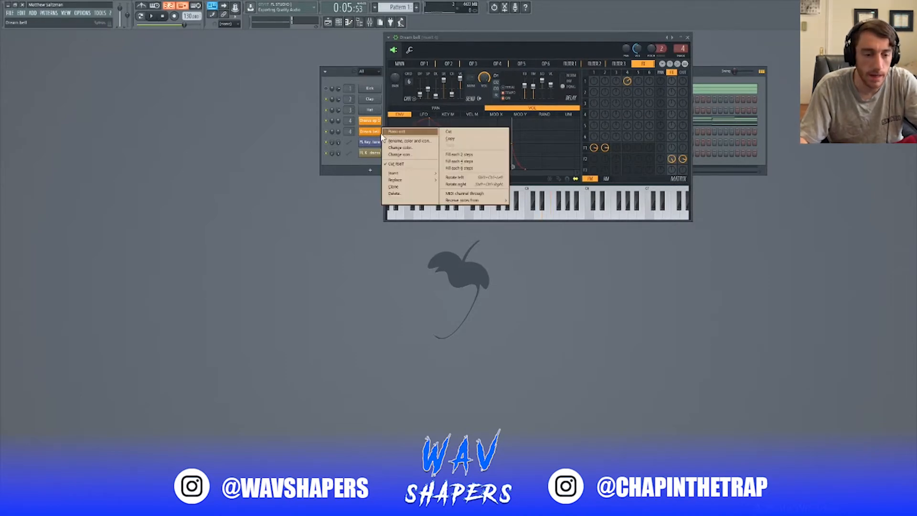
{"action": "left_click", "coordinate": [347, 132]}
{"action": "right_click", "coordinate": [368, 135]}
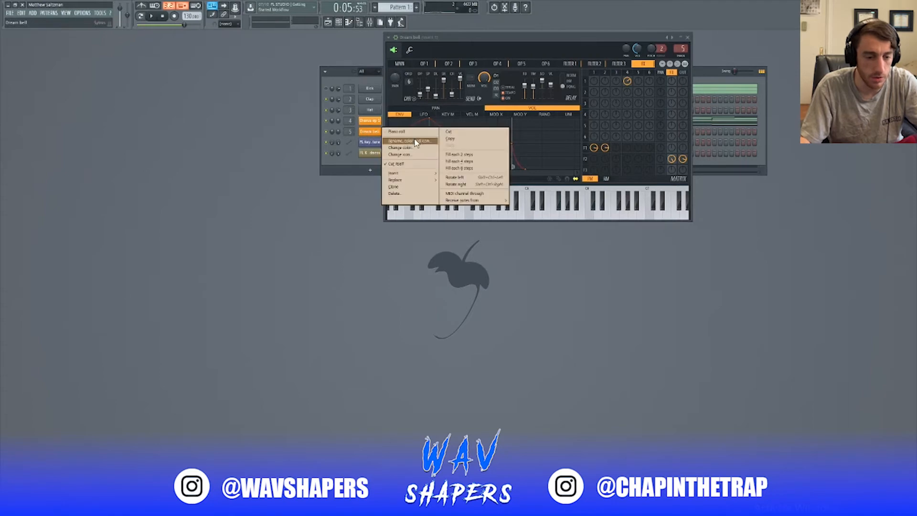
{"action": "left_click", "coordinate": [401, 129]}
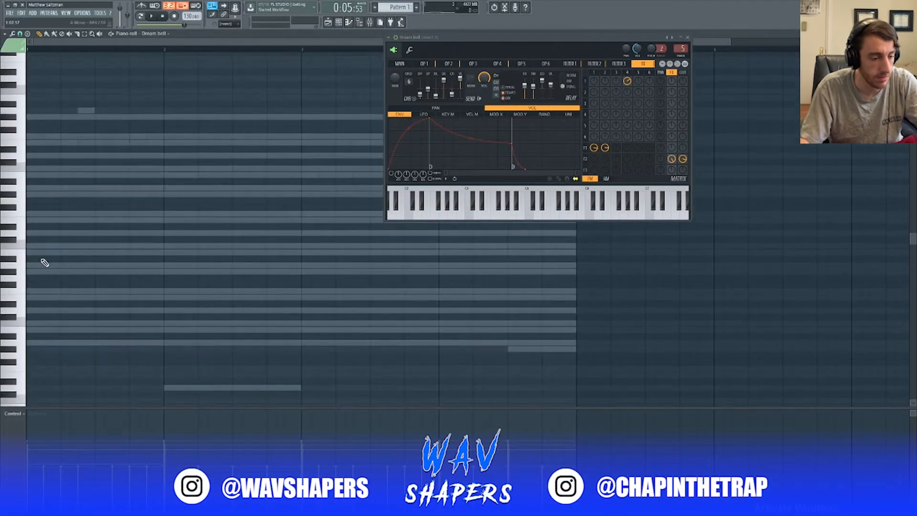
- Place short Dream bell notes: E at the start of bar 1, C at the start of bar 2, and B midway through bar 2
{"action": "mouse_move", "coordinate": [41, 253]}
{"action": "left_mouse_down"}
{"action": "mouse_move", "coordinate": [13, 251]}
{"action": "mouse_move", "coordinate": [8, 216]}
{"action": "left_mouse_up"}
{"action": "key", "text": "space"}
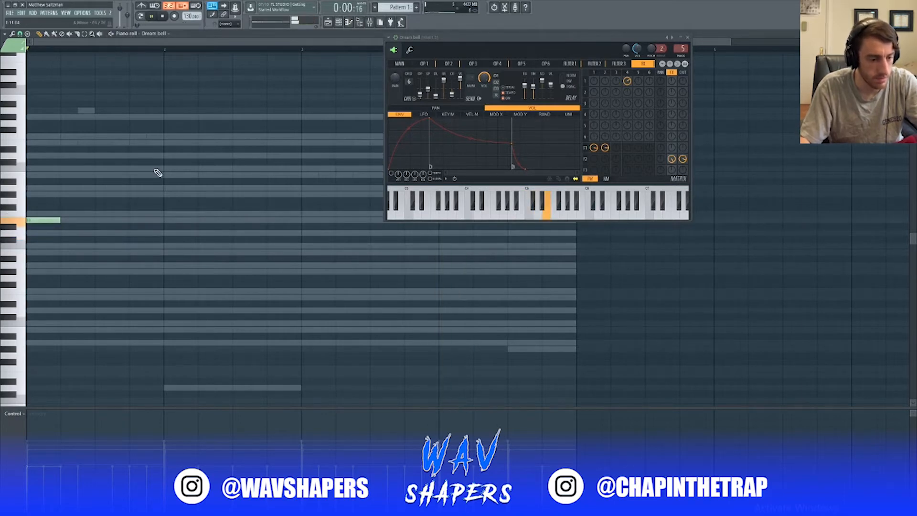
{"action": "key", "text": "space"}
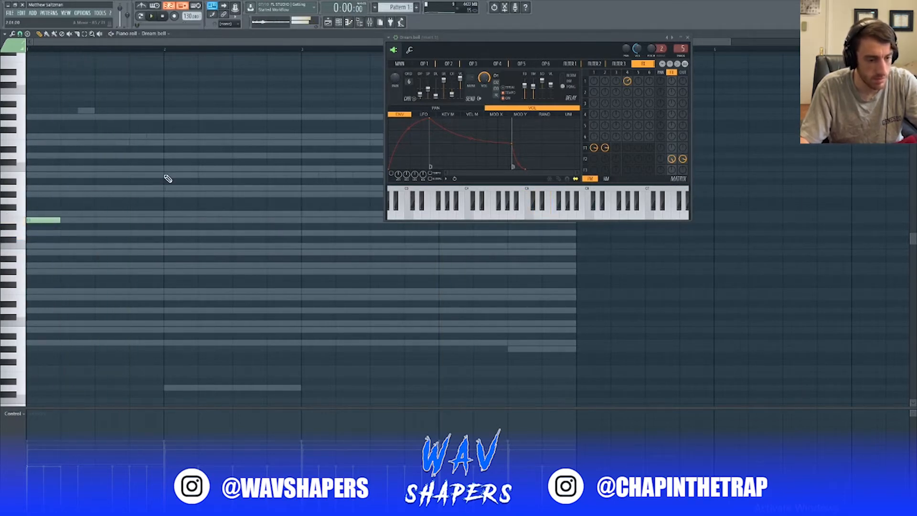
{"action": "left_click", "coordinate": [170, 169]}
{"action": "left_click", "coordinate": [235, 176]}
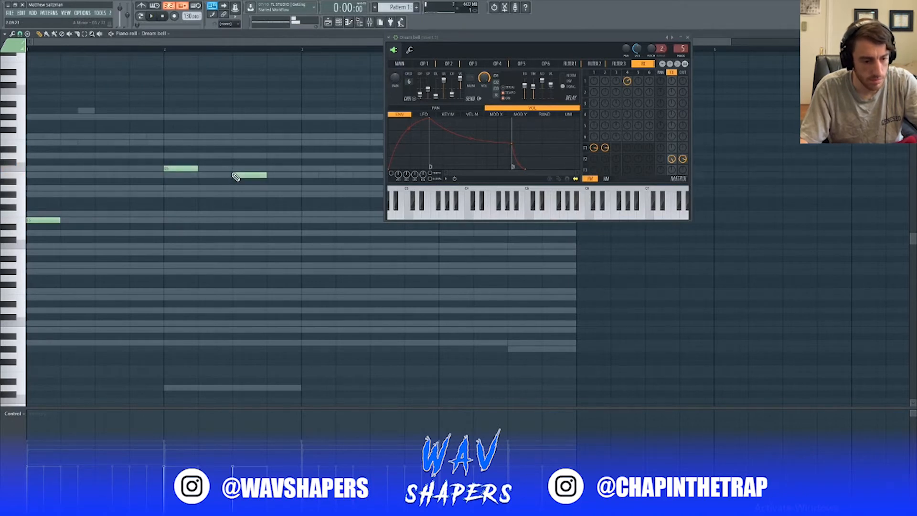
- Play back the bell notes and add a short E at the start of bar 3
{"action": "key", "text": "space"}
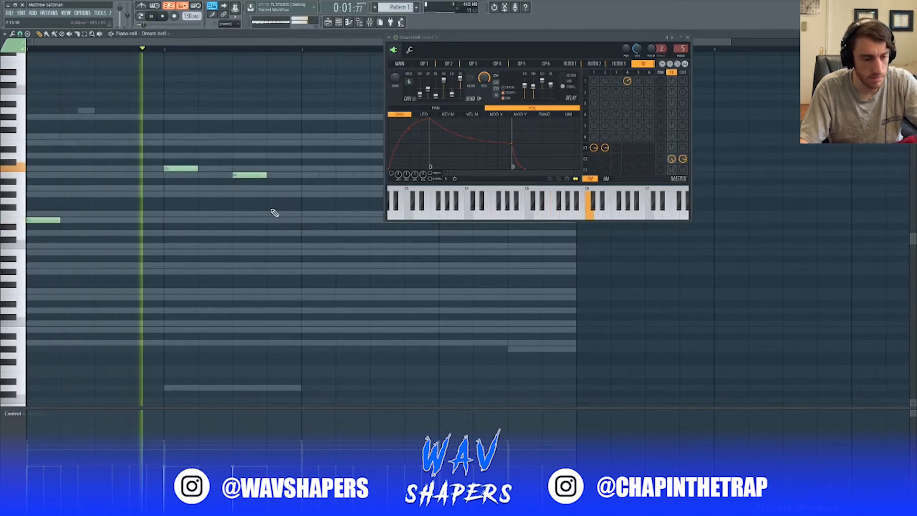
{"action": "key", "text": "space"}
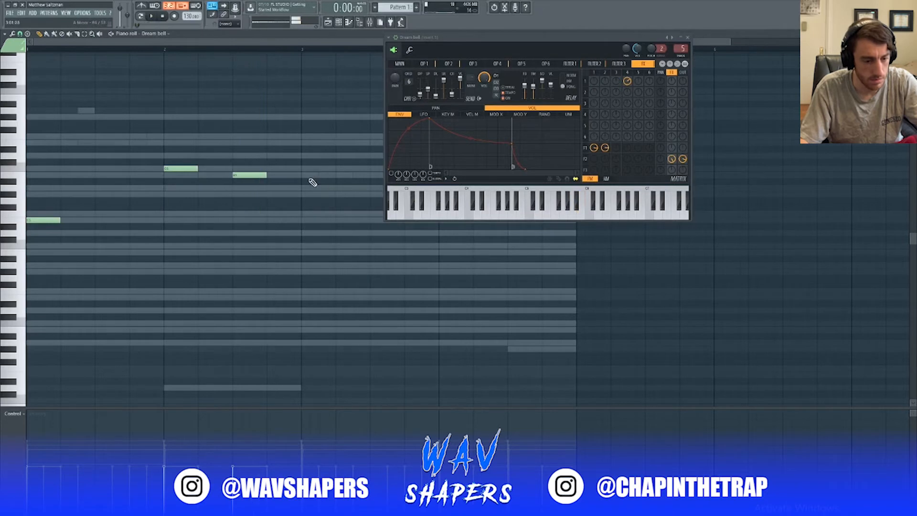
{"action": "left_click", "coordinate": [306, 195]}
{"action": "left_click_drag", "start_coordinate": [304, 195], "coordinate": [302, 223]}
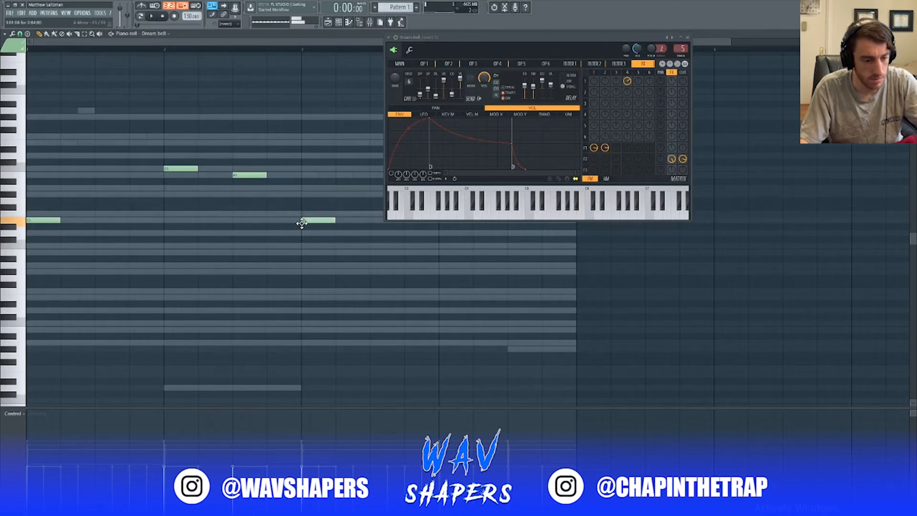
- Close the Dream bell plugin window during playback and add short bell notes: C at the start of bar 4 and B midway through it
{"action": "key", "text": "space"}
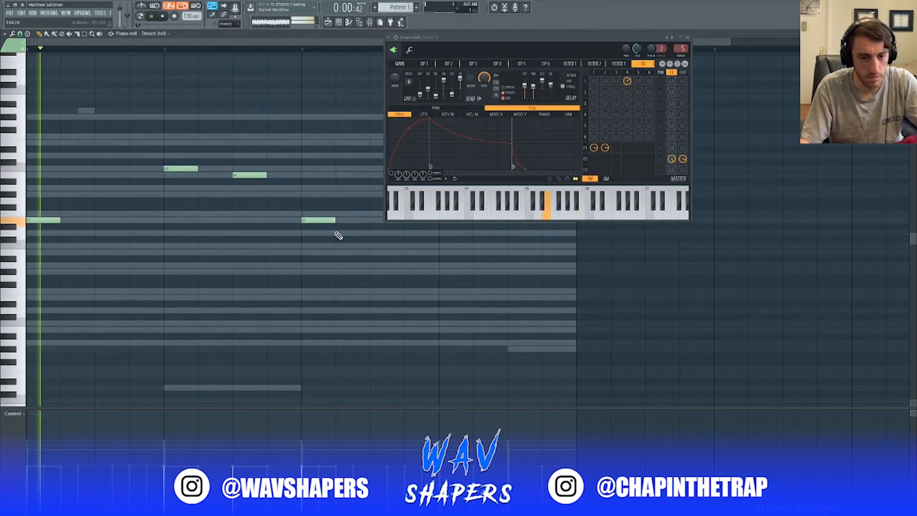
{"action": "left_click", "coordinate": [688, 38]}
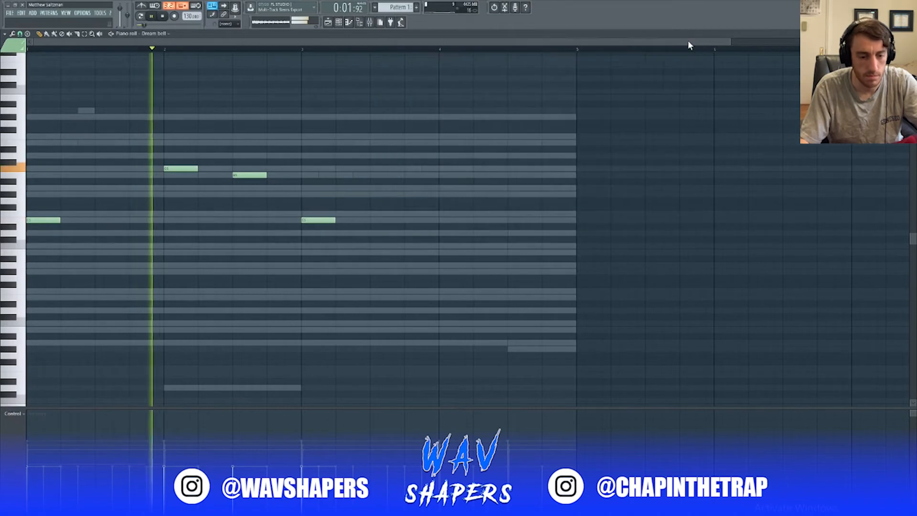
{"action": "left_click", "coordinate": [441, 169]}
{"action": "left_click", "coordinate": [509, 175]}
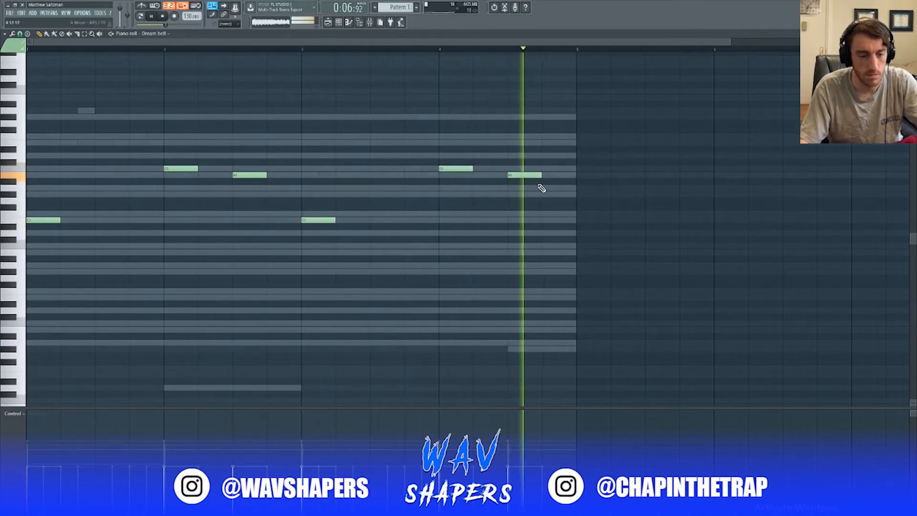
- Lower the Dream bell note at the start of bar 3 to D and listen to the loop
{"action": "key", "text": "F7"}
{"action": "right_click", "coordinate": [377, 137]}
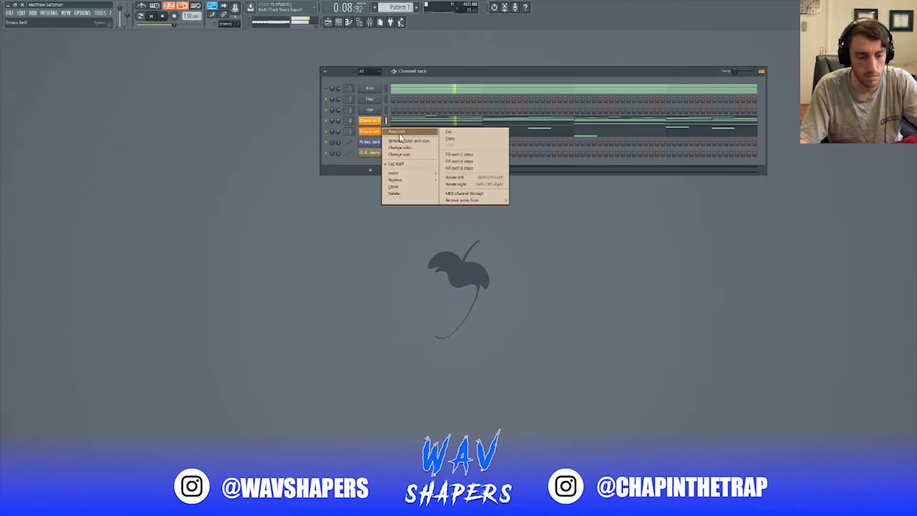
{"action": "left_click", "coordinate": [389, 136]}
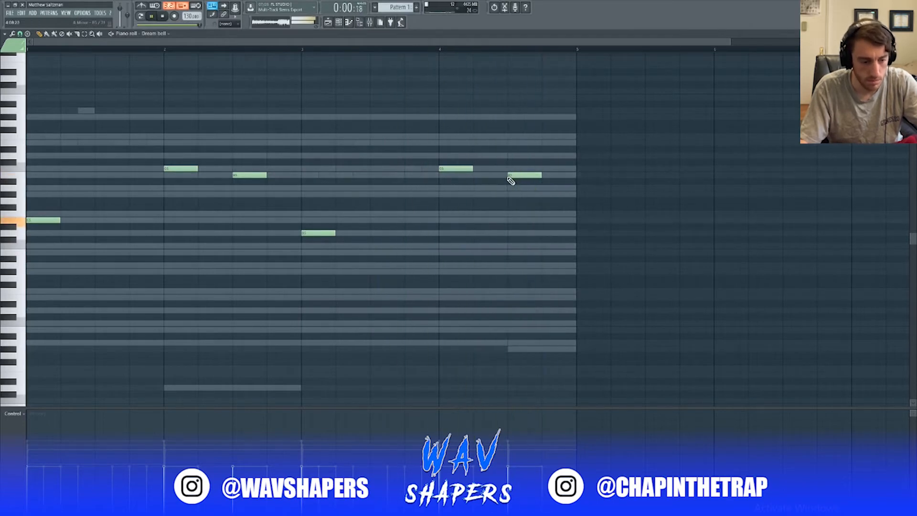
{"action": "key", "text": "F7"}
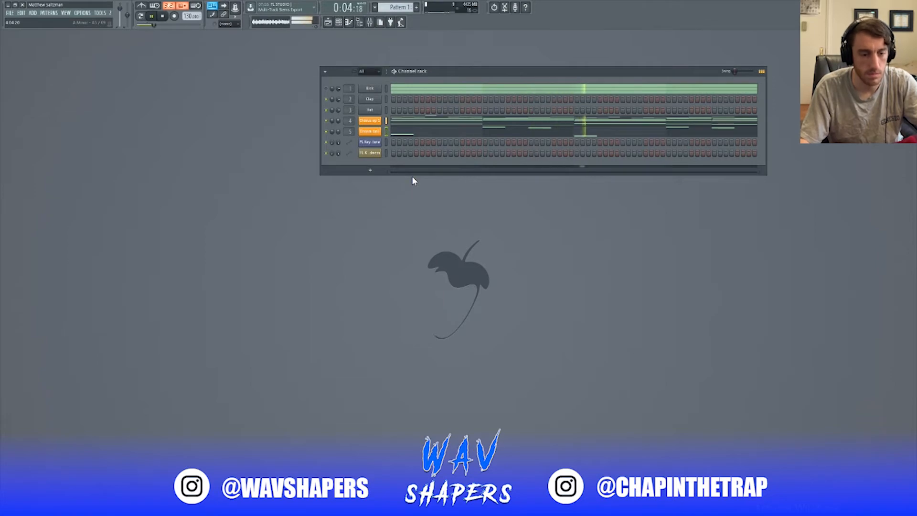
{"action": "key", "text": "space"}
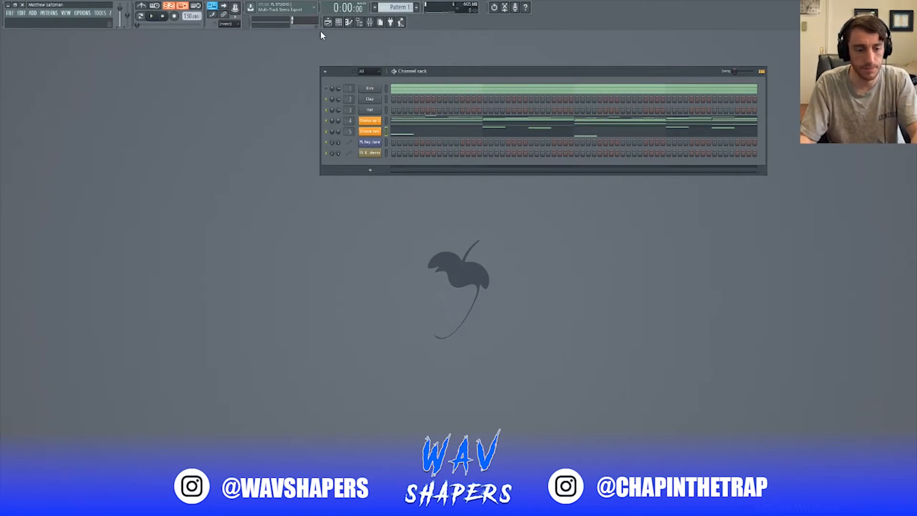
- Show note pan in the Dream bell piano roll and pan successive notes to alternating sides
{"action": "right_click", "coordinate": [370, 136]}
{"action": "left_click", "coordinate": [396, 133]}
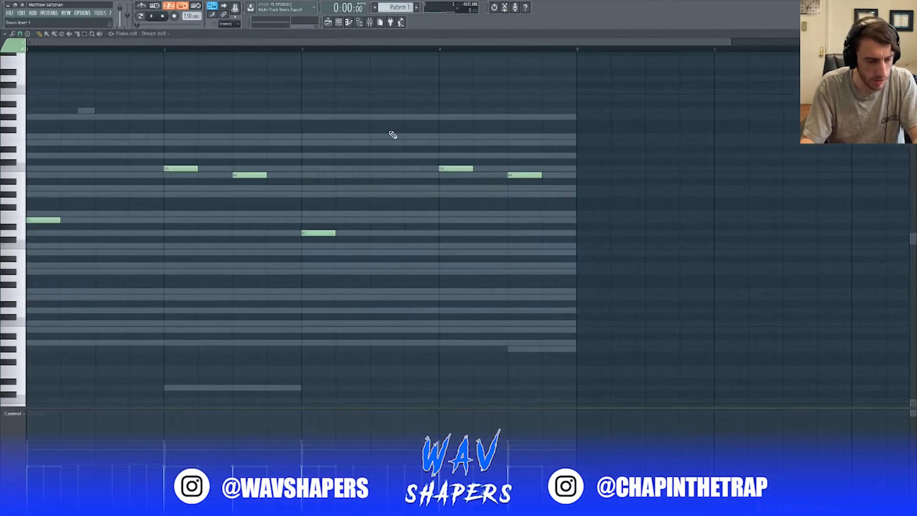
{"action": "left_click", "coordinate": [15, 413]}
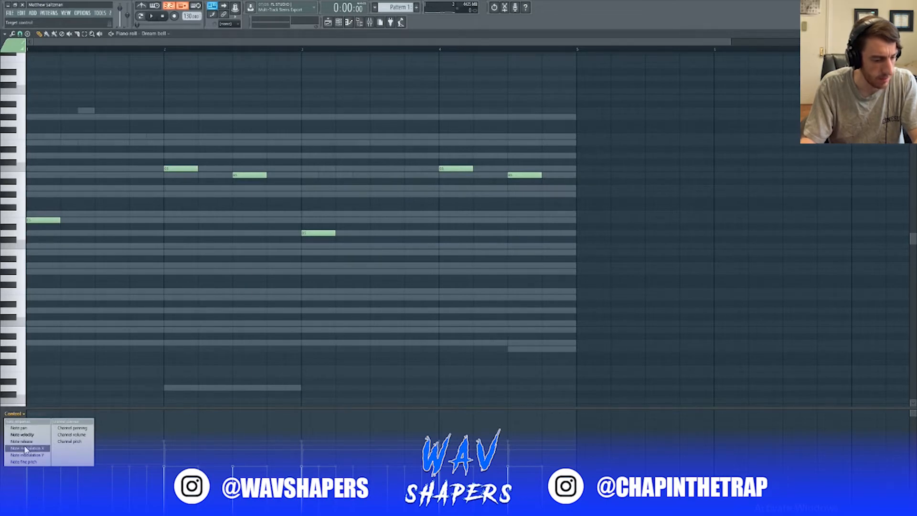
{"action": "left_click", "coordinate": [19, 428]}
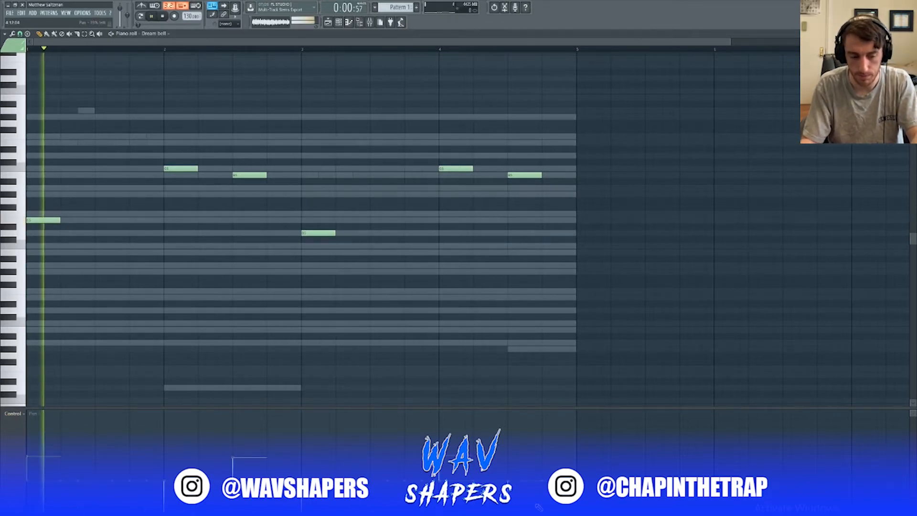
{"action": "key", "text": "F7"}
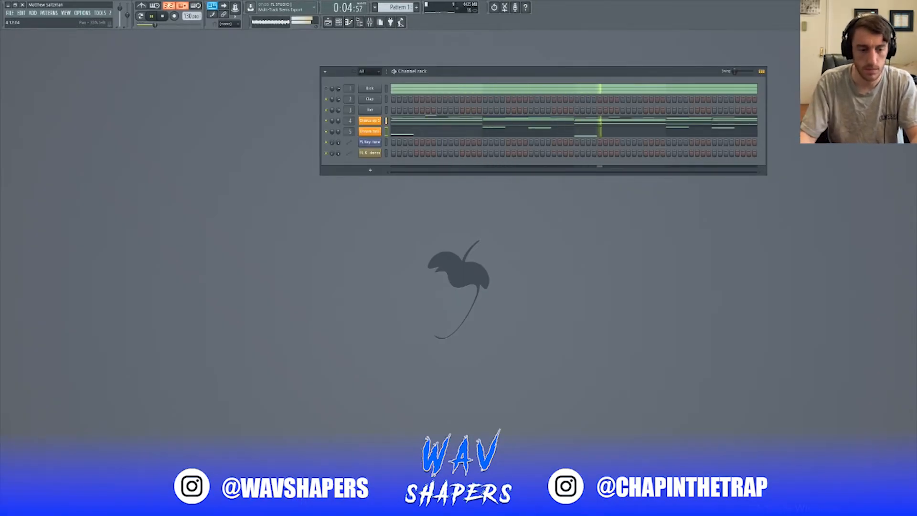
- Examine the operator 1 settings of the Chorus ep 1 Sytrus channel while the loop plays
{"action": "left_click", "coordinate": [370, 120]}
{"action": "key", "text": "space"}
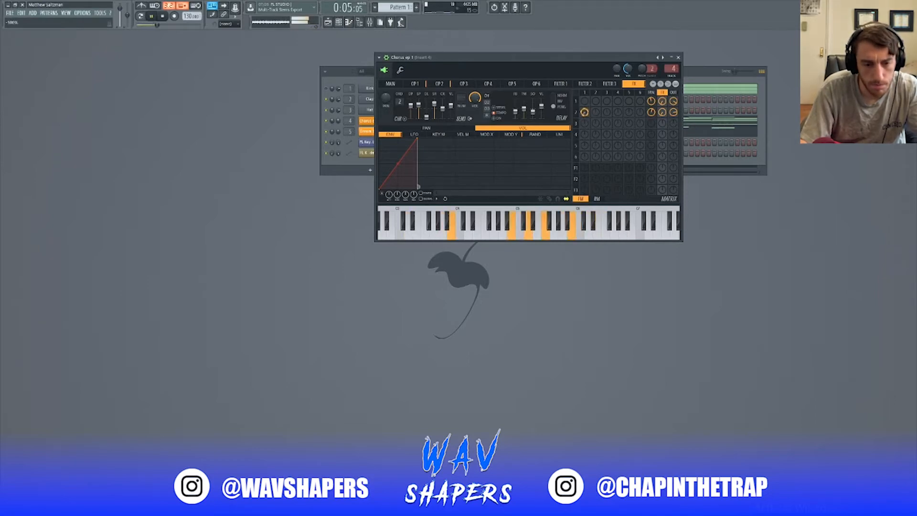
{"action": "left_click", "coordinate": [416, 83]}
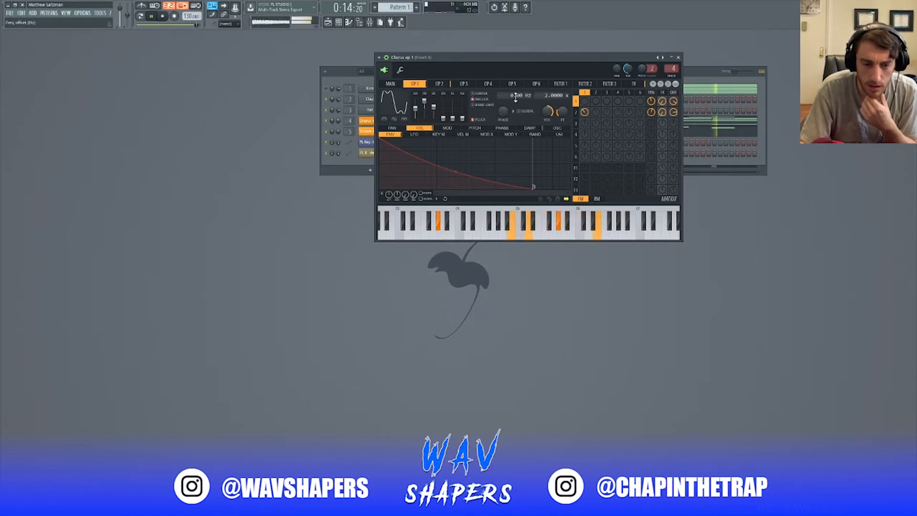
- Lower the high-end cutoff in Fruity Parametric EQ 2 on mixer track 4
{"action": "left_click", "coordinate": [672, 68]}
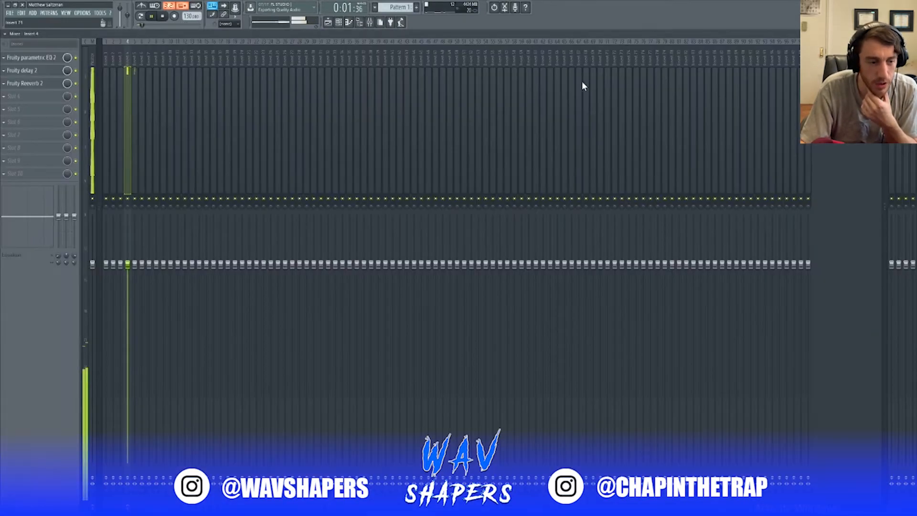
{"action": "left_click", "coordinate": [48, 58]}
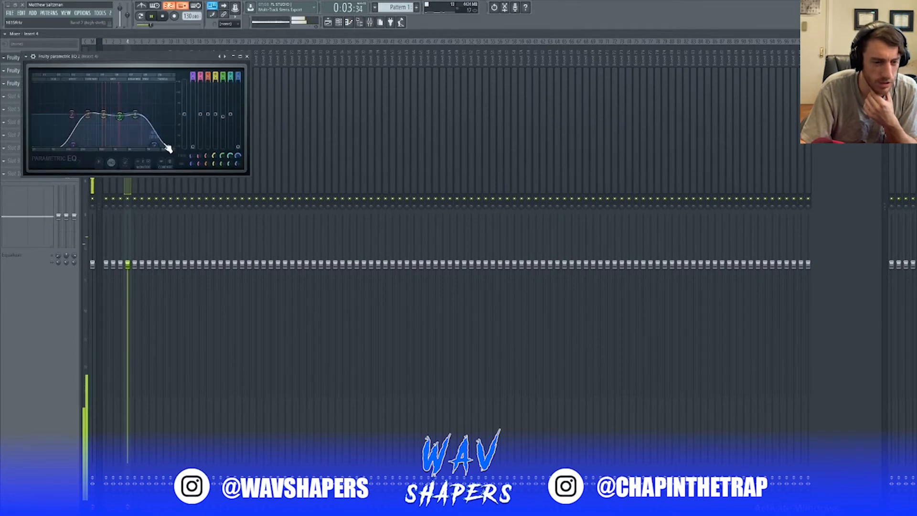
{"action": "left_click_drag", "start_coordinate": [154, 145], "coordinate": [137, 145]}
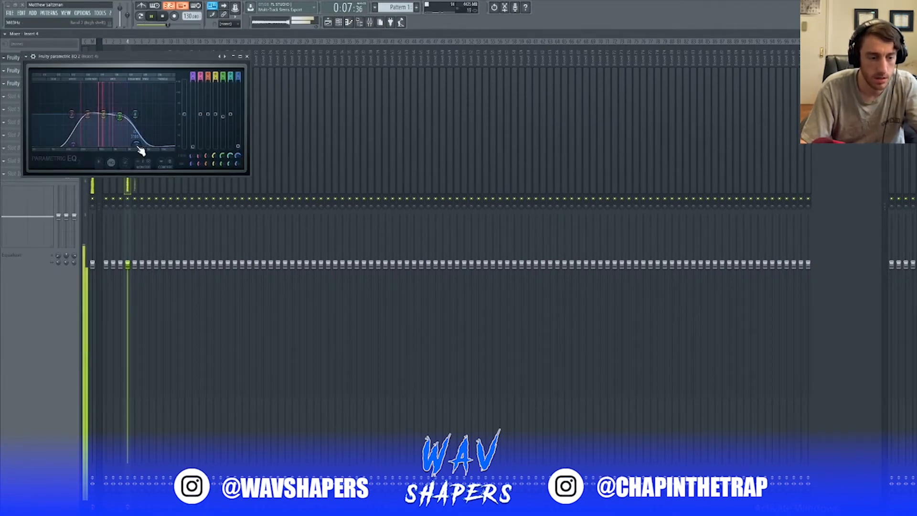
{"action": "key", "text": "Escape"}
{"action": "key", "text": "Escape"}
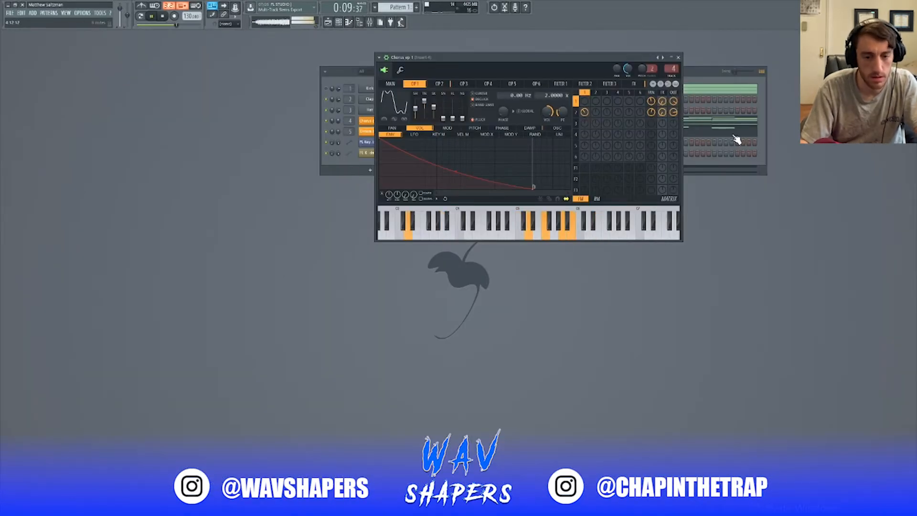
- Close the Sytrus window, lower the Chorus ep 1 channel volume to 41%, and stop playback
{"action": "left_click", "coordinate": [678, 57]}
{"action": "left_click_drag", "start_coordinate": [339, 120], "coordinate": [339, 127]}
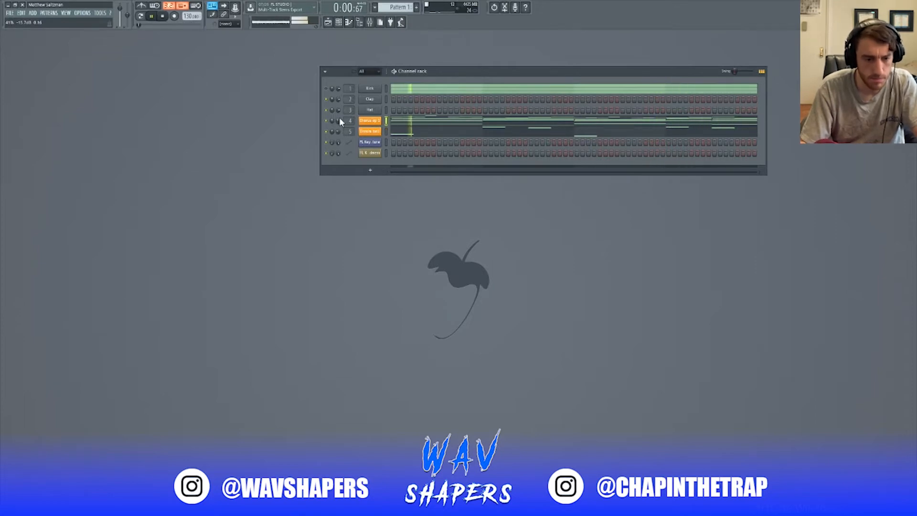
{"action": "key", "text": "space"}
- Clone the Chorus ep 1 channel and route the clone to mixer track 6
{"action": "right_click", "coordinate": [362, 123]}
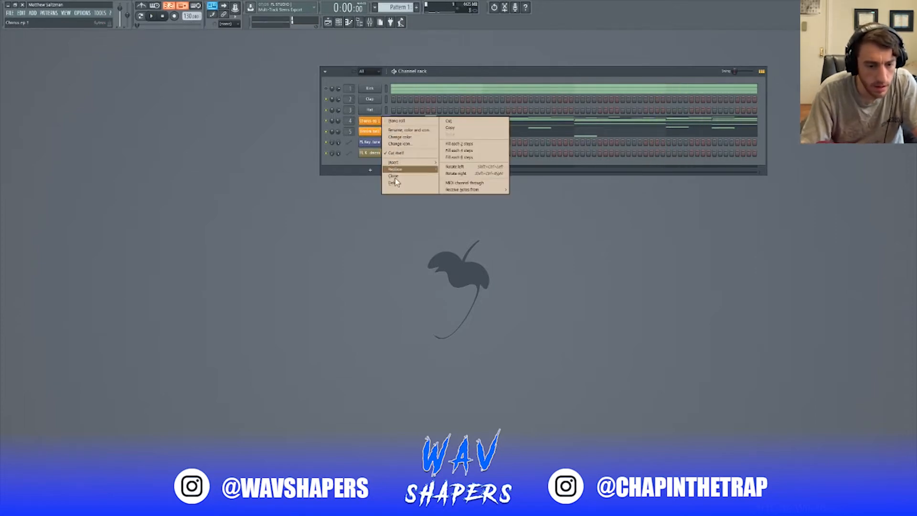
{"action": "left_click", "coordinate": [397, 176]}
{"action": "left_click", "coordinate": [388, 38]}
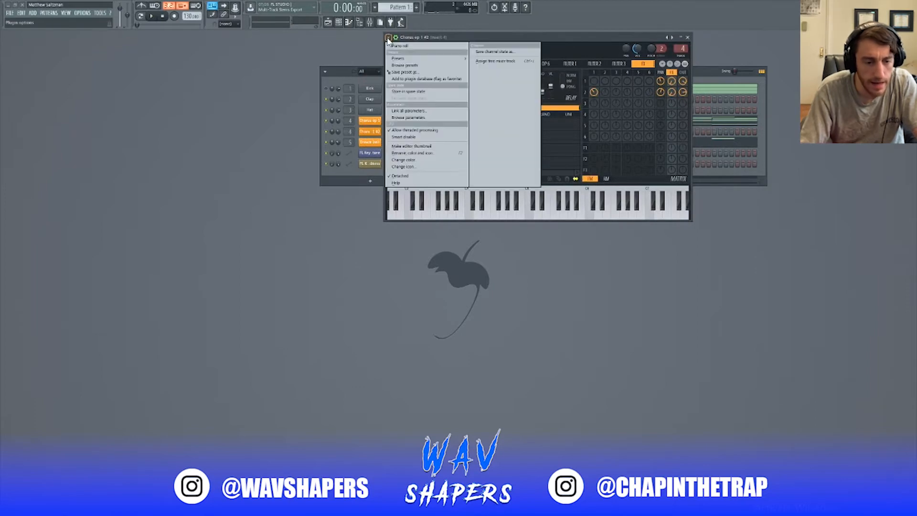
{"action": "left_click", "coordinate": [350, 132]}
{"action": "left_click_drag", "start_coordinate": [350, 133], "coordinate": [350, 128]}
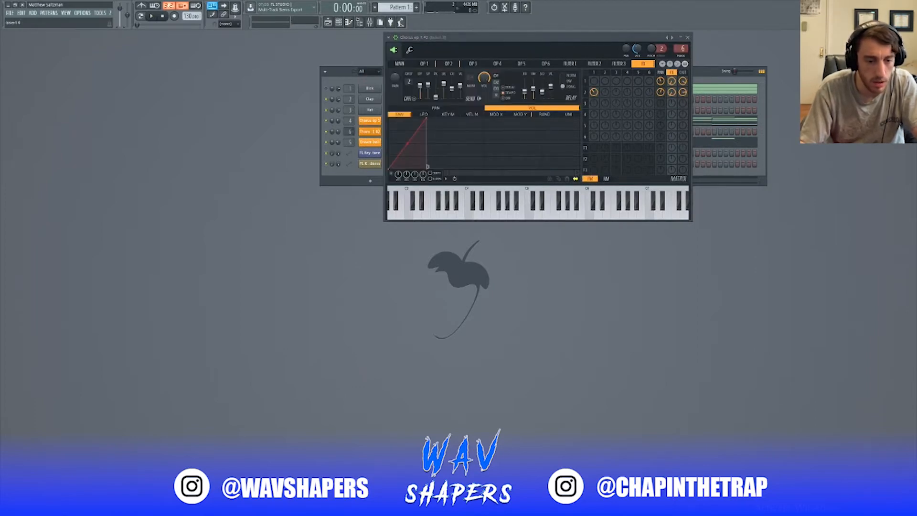
- Load the Dark pad preset into the cloned Sytrus channel and audition it with a few notes
{"action": "left_click", "coordinate": [390, 38]}
{"action": "mouse_move", "coordinate": [401, 58]}
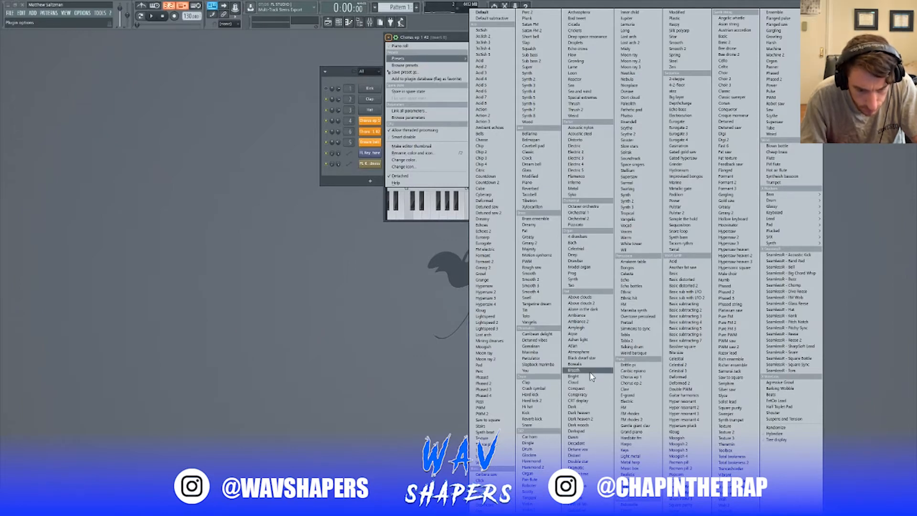
{"action": "left_click", "coordinate": [590, 406]}
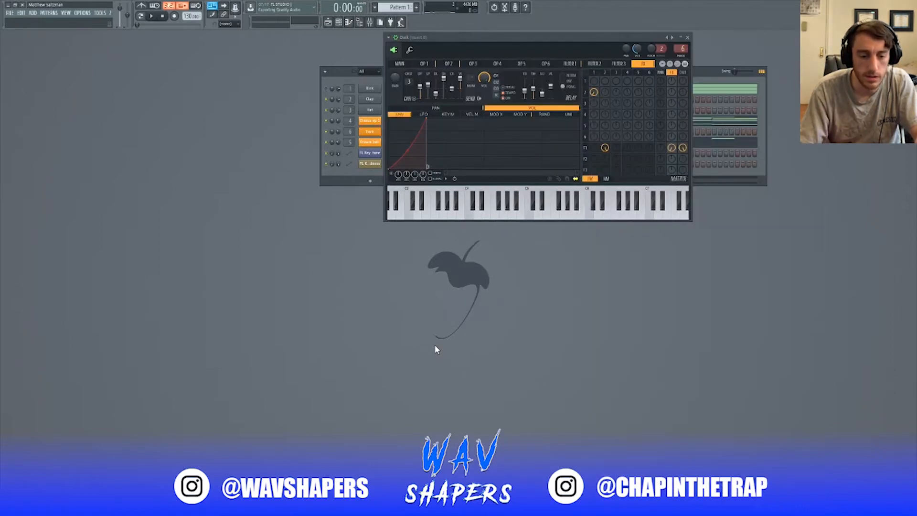
{"action": "key", "text": "e"}
{"action": "key", "text": "r"}
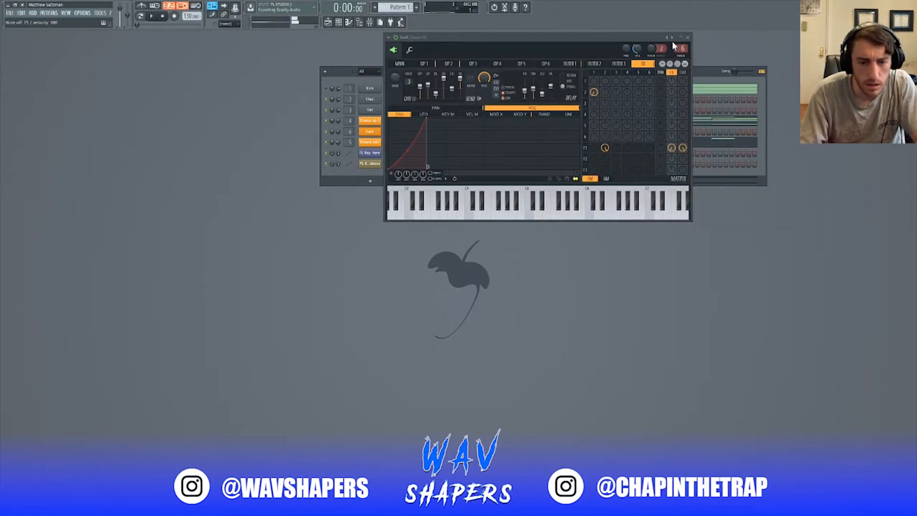
- Step forward through the following presets to Dark woods, auditioning notes along the way, and close the plugin
{"action": "left_click", "coordinate": [671, 38]}
{"action": "key", "text": "t"}
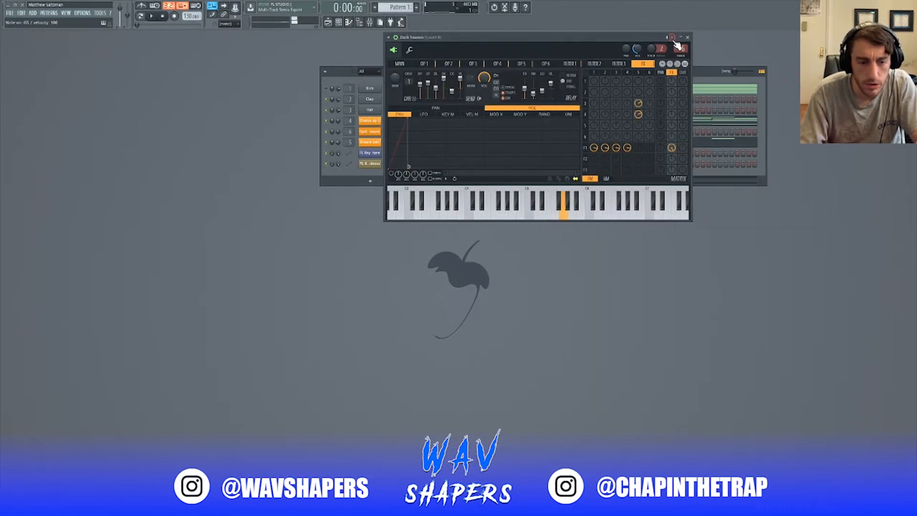
{"action": "left_click", "coordinate": [673, 41]}
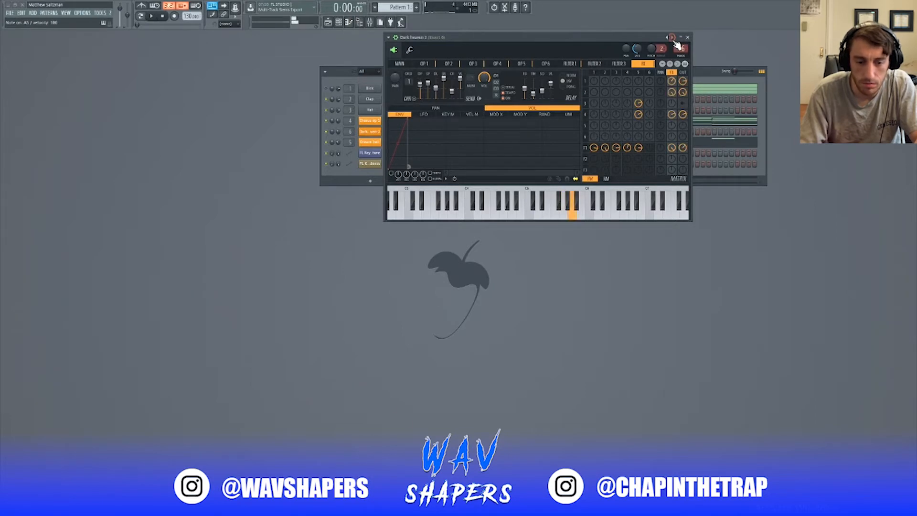
{"action": "left_click", "coordinate": [674, 41]}
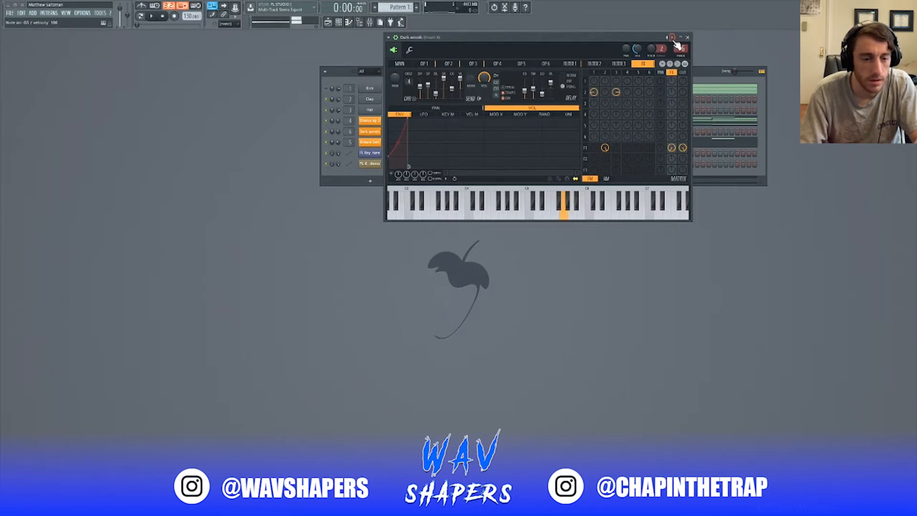
{"action": "key", "text": "Escape"}
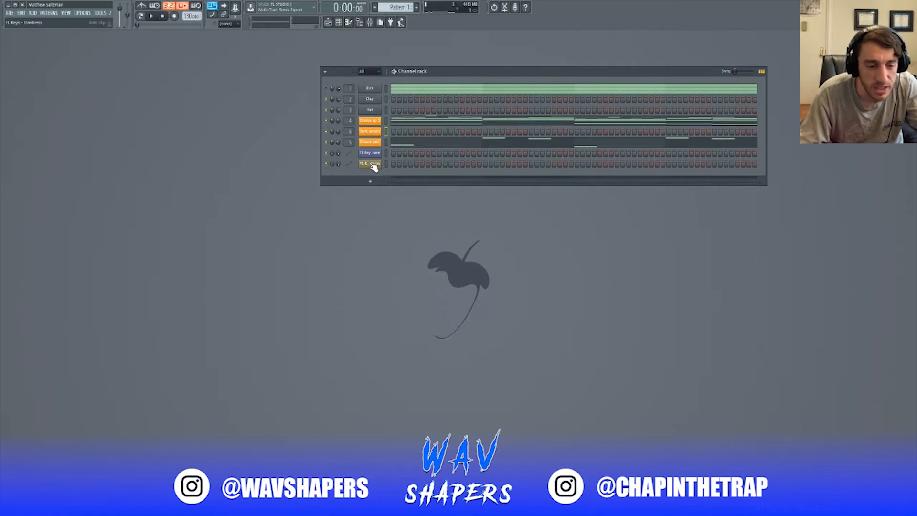
- In the Dark woods piano roll, place a one-bar E in bar 1 and a one-bar B in bar 2
{"action": "right_click", "coordinate": [377, 134]}
{"action": "left_click", "coordinate": [396, 132]}
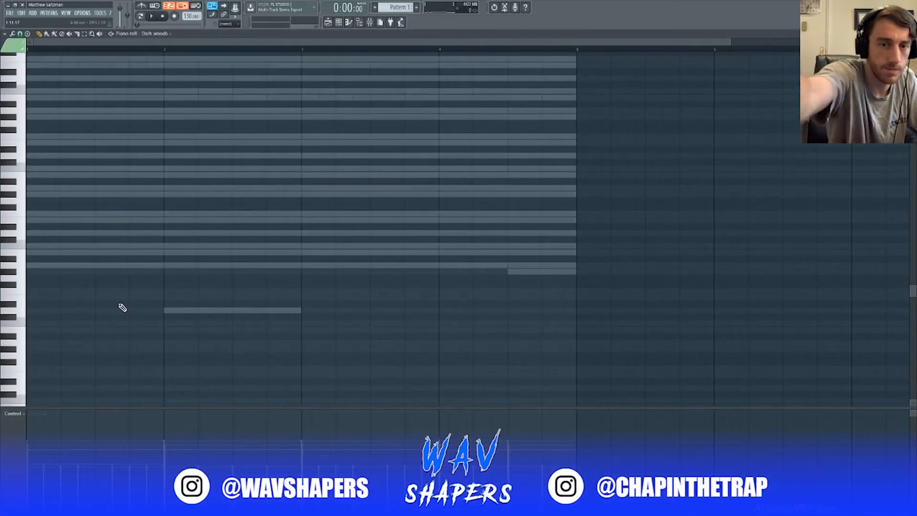
{"action": "left_click_drag", "start_coordinate": [7, 246], "coordinate": [163, 215]}
{"action": "key", "text": "space"}
{"action": "left_click", "coordinate": [164, 252]}
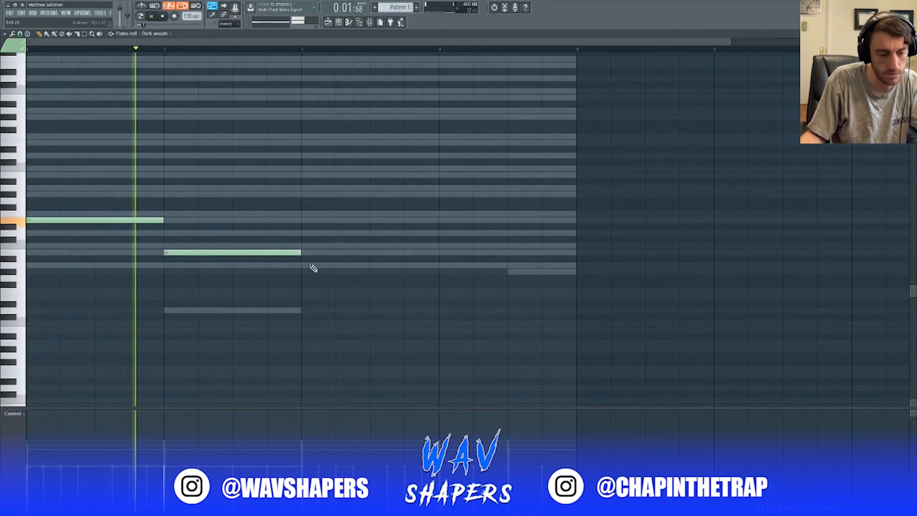
- Raise the Dark woods note in bar 2 to C and play back from bar 2
{"action": "key", "text": "space"}
{"action": "left_click_drag", "start_coordinate": [169, 251], "coordinate": [172, 244]}
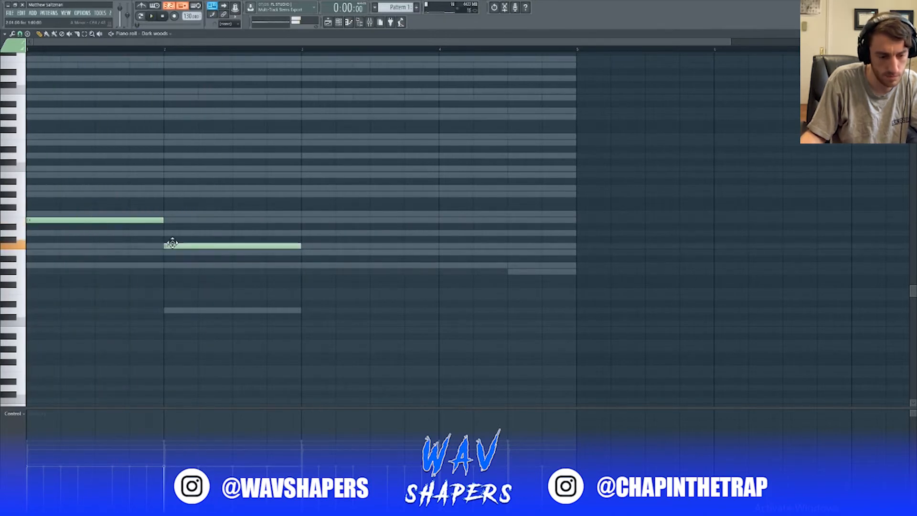
{"action": "left_click", "coordinate": [164, 50]}
{"action": "key", "text": "space"}
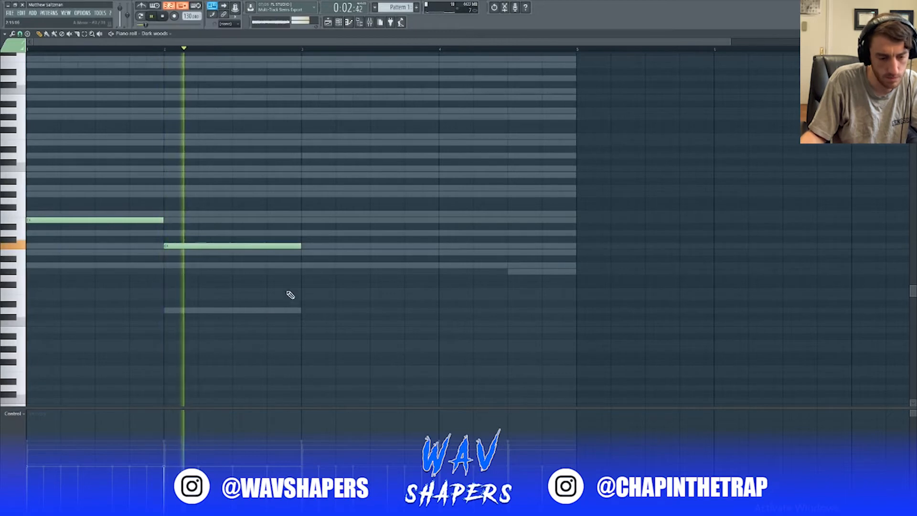
- Add a one-bar B in bar 3, fill bar 4 with a half-bar C followed by a half-bar D, and play back
{"action": "left_click", "coordinate": [302, 251]}
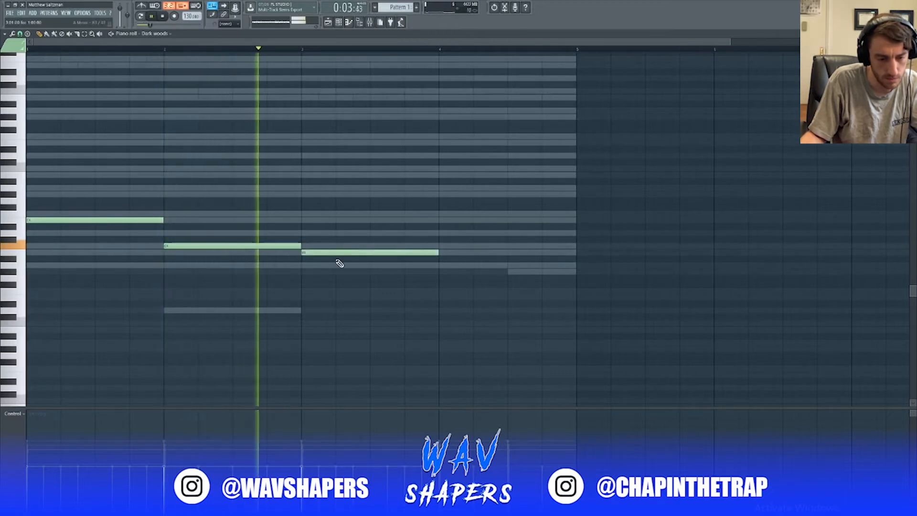
{"action": "left_click", "coordinate": [441, 246]}
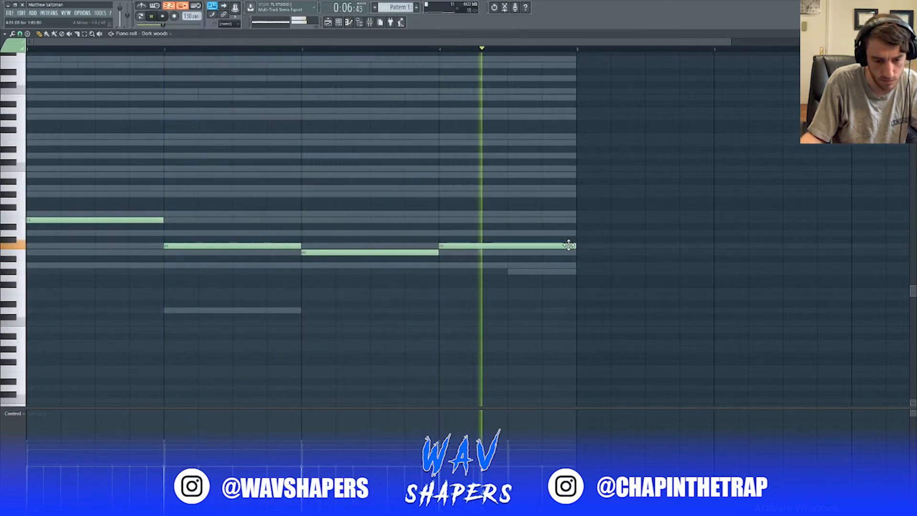
{"action": "key", "text": "space"}
{"action": "left_click_drag", "start_coordinate": [570, 245], "coordinate": [510, 234]}
{"action": "key", "text": "space"}
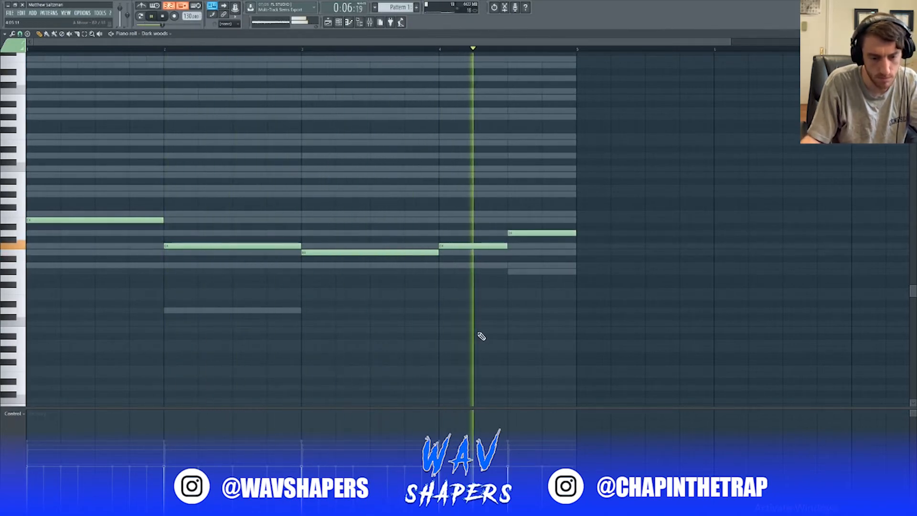
- Create an automation clip for the Dark woods channel volume
{"action": "key", "text": "F7"}
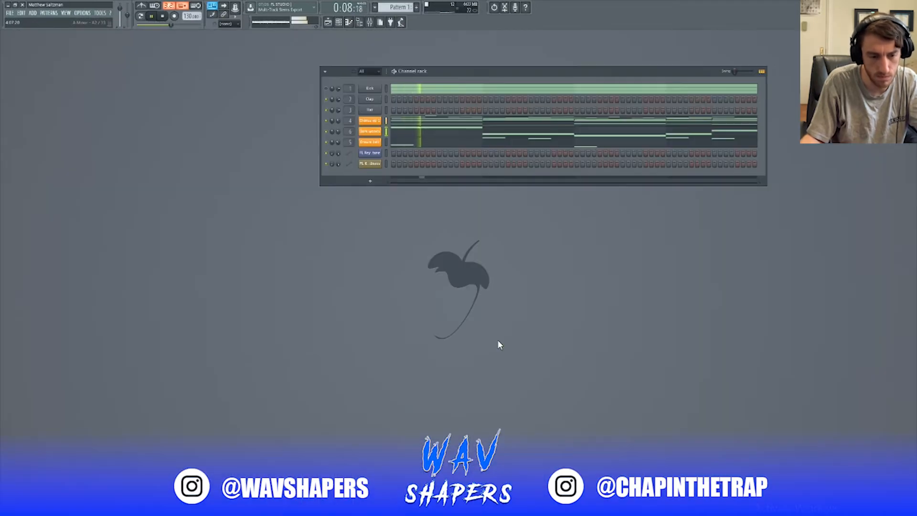
{"action": "right_click", "coordinate": [339, 130]}
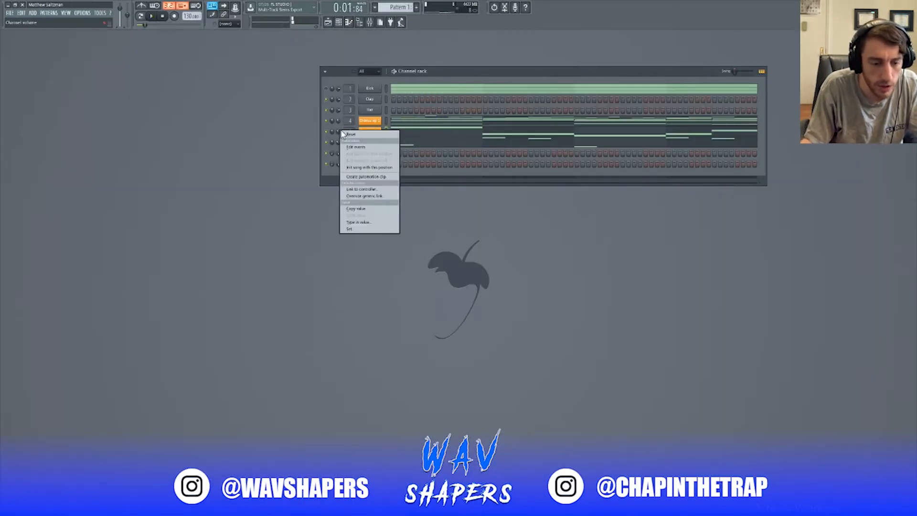
{"action": "left_click", "coordinate": [355, 182]}
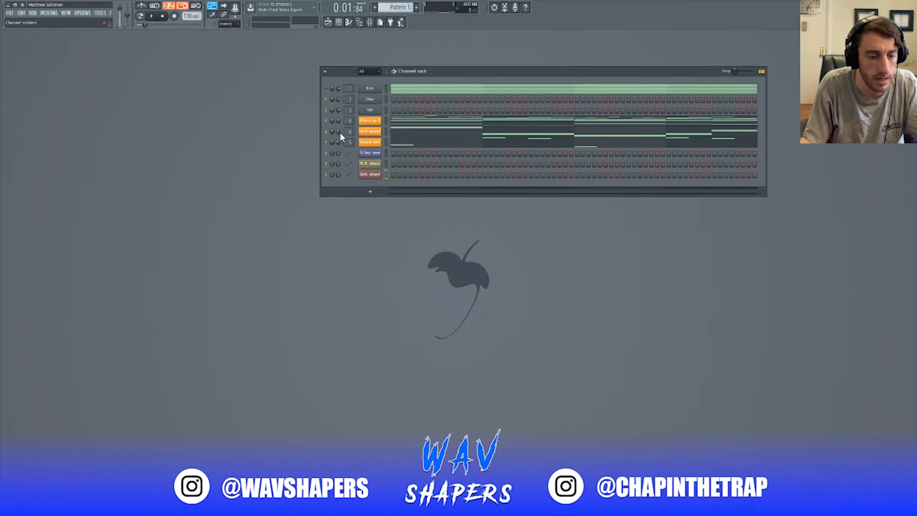
- Lower the volume clip's start point, add a point at bar 2 for a one-bar fade-in, and play back from the start
{"action": "left_click", "coordinate": [328, 22]}
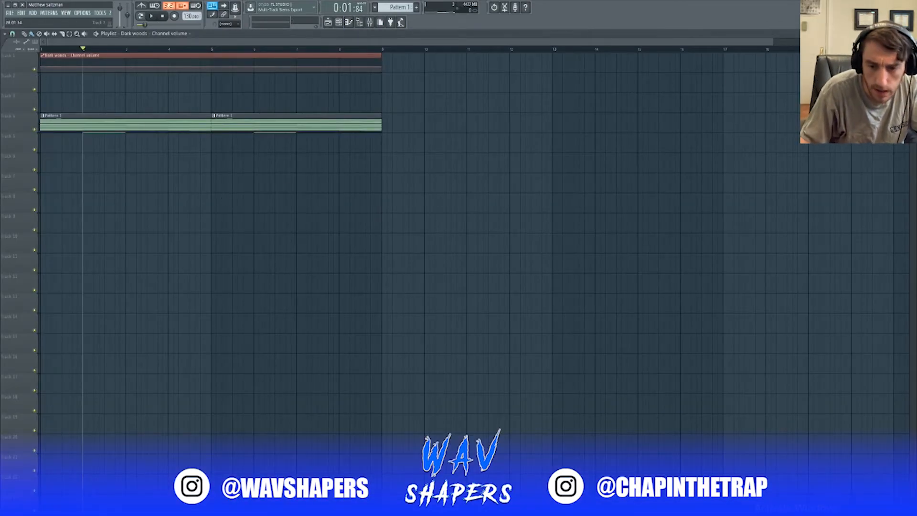
{"action": "left_click_drag", "start_coordinate": [775, 46], "coordinate": [328, 44]}
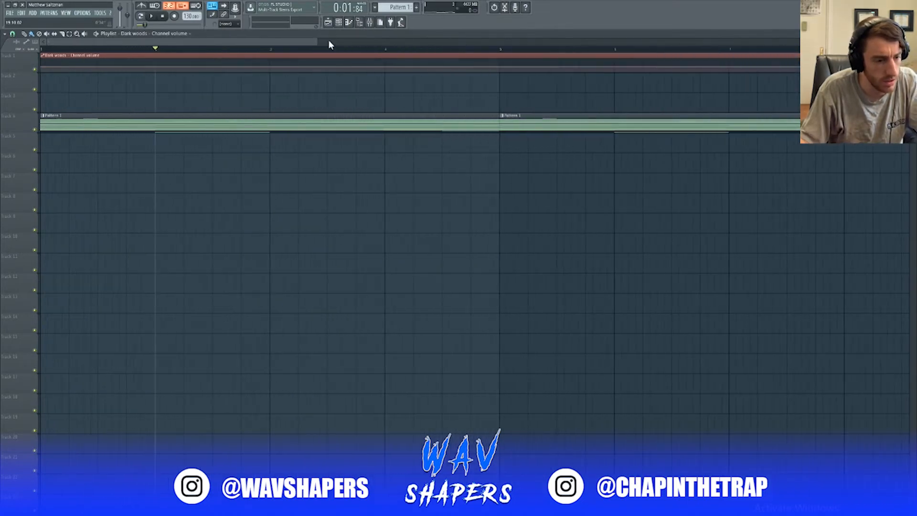
{"action": "left_click_drag", "start_coordinate": [44, 77], "coordinate": [84, 75]}
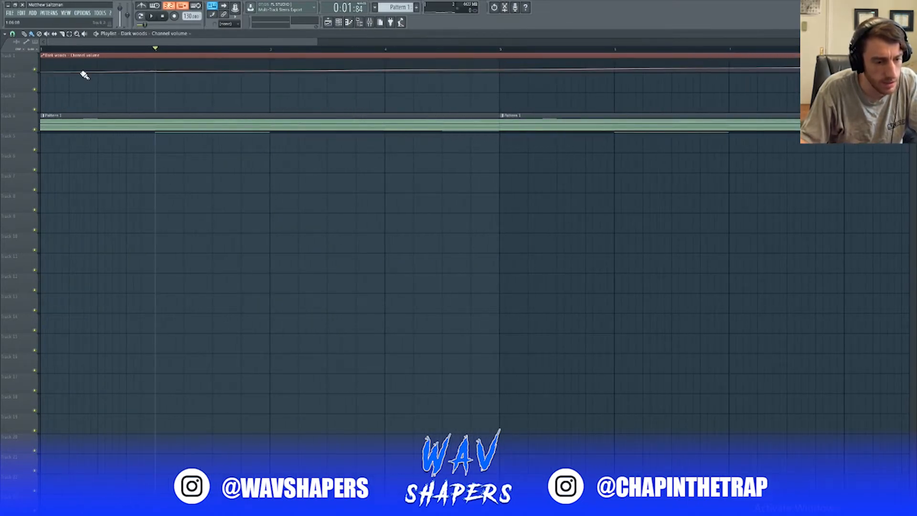
{"action": "right_click", "coordinate": [155, 69]}
{"action": "left_click_drag", "start_coordinate": [135, 49], "coordinate": [7, 52]}
{"action": "key", "text": "space"}
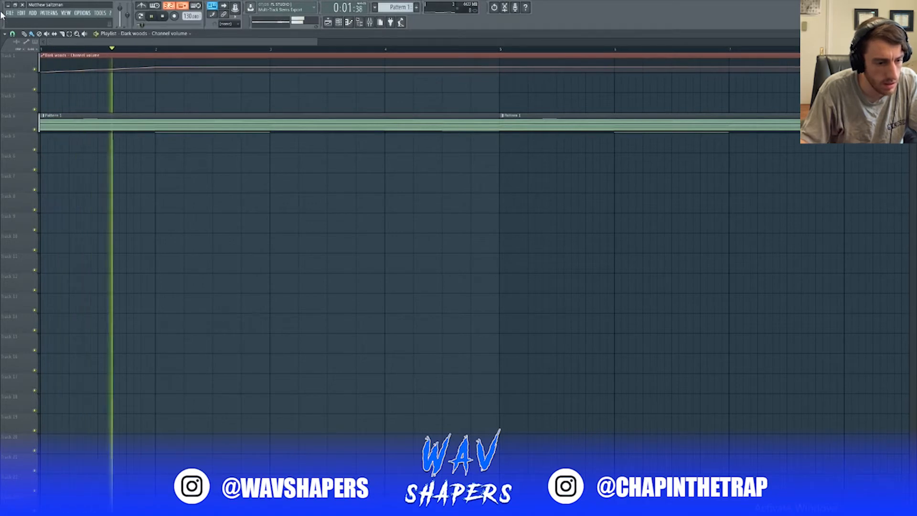
{"action": "key", "text": "space"}
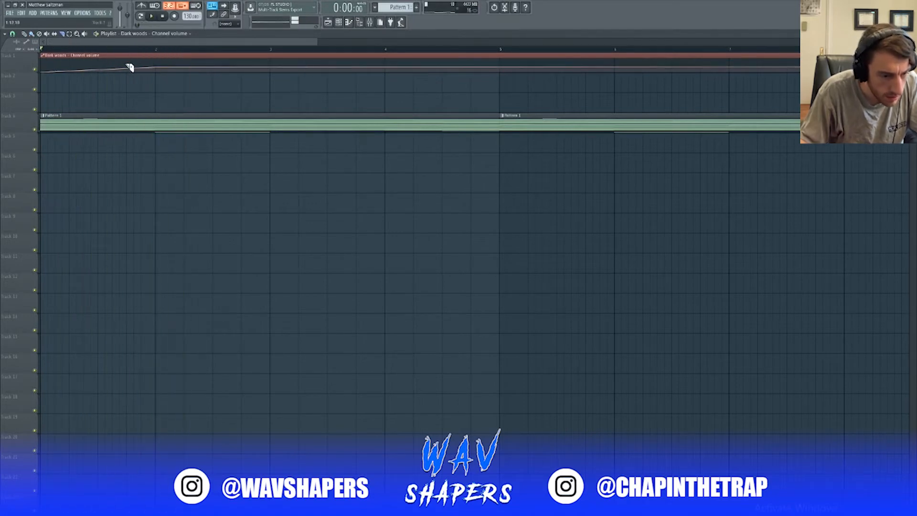
- Slice the Dark woods volume clip down to bar 1 and duplicate the one-bar fade-in through bar 8
{"action": "left_click_drag", "start_coordinate": [157, 48], "coordinate": [156, 49]}
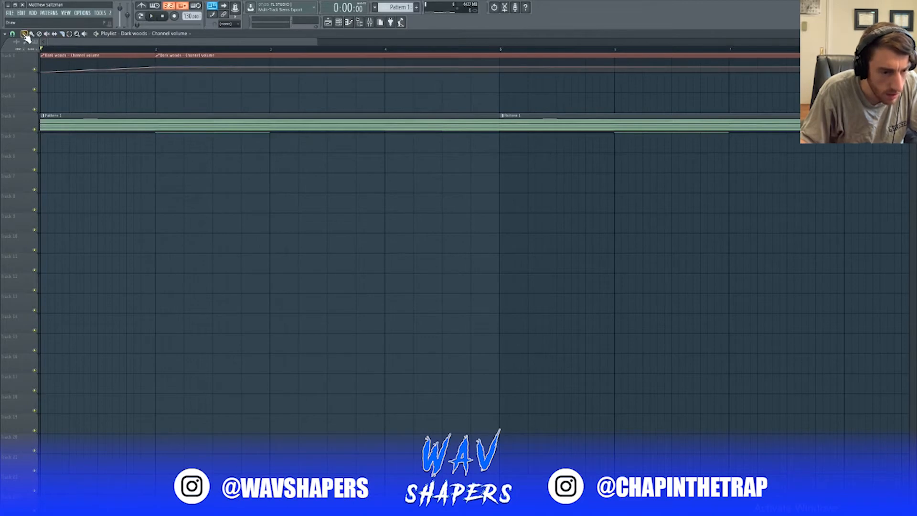
{"action": "right_click", "coordinate": [168, 57]}
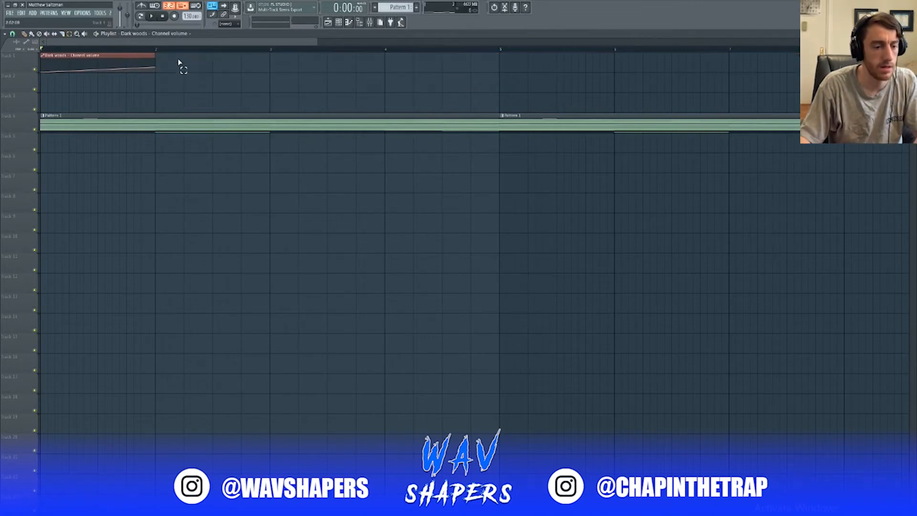
{"action": "left_click", "coordinate": [1, 51]}
{"action": "key", "text": "ctrl+b"}
{"action": "key", "text": "ctrl+b"}
{"action": "key", "text": "ctrl+b"}
{"action": "key", "text": "ctrl+b"}
{"action": "key", "text": "ctrl+b"}
{"action": "key", "text": "ctrl+b"}
{"action": "key", "text": "ctrl+b"}
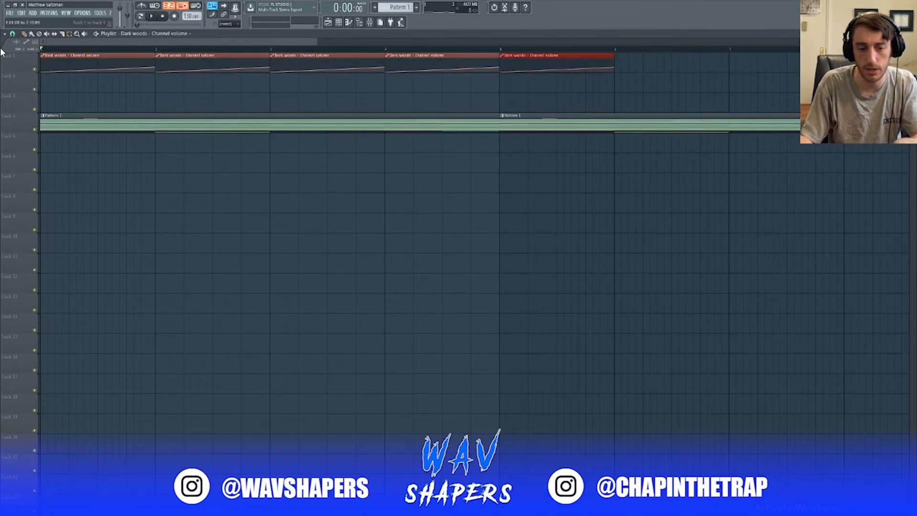
{"action": "left_click", "coordinate": [633, 230], "text": "ctrl"}
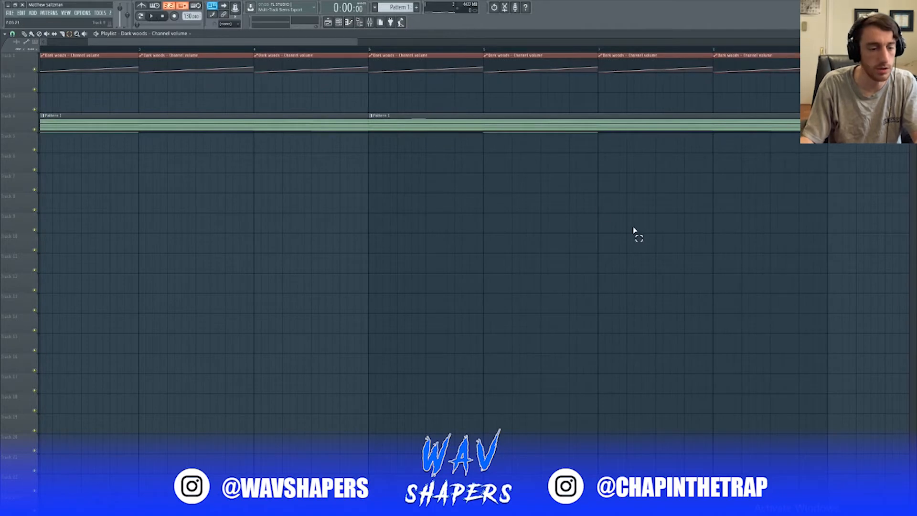
- Load Fruity parametric EQ 2 in the first effect slot of the Dark woods mixer track, Insert 6
{"action": "key", "text": "F5"}
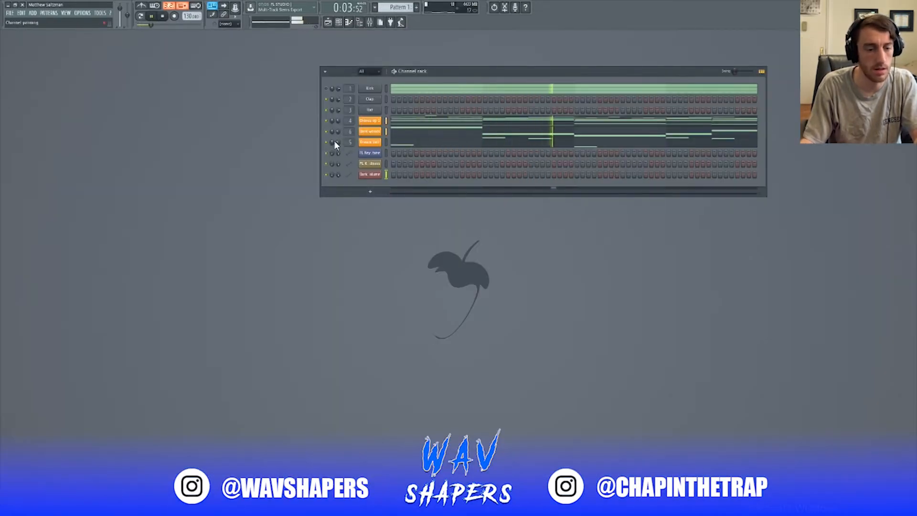
{"action": "double_click", "coordinate": [348, 131]}
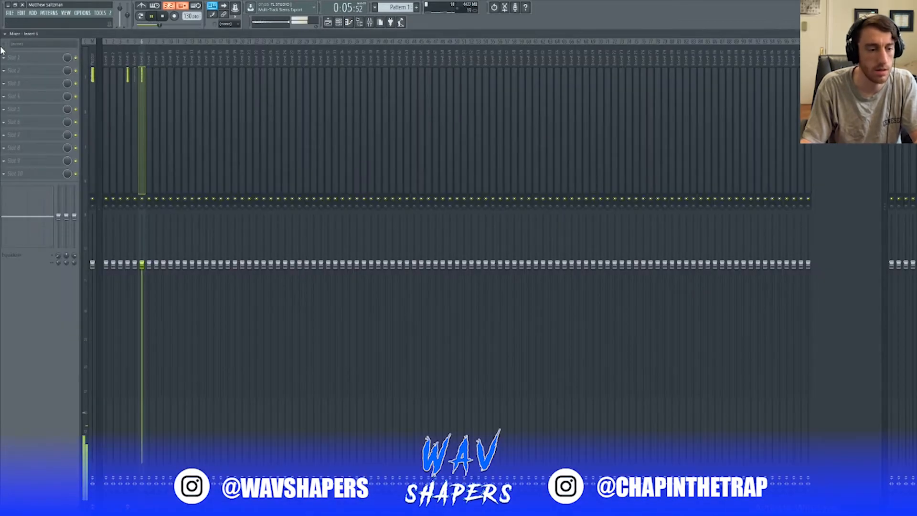
{"action": "left_click", "coordinate": [31, 55]}
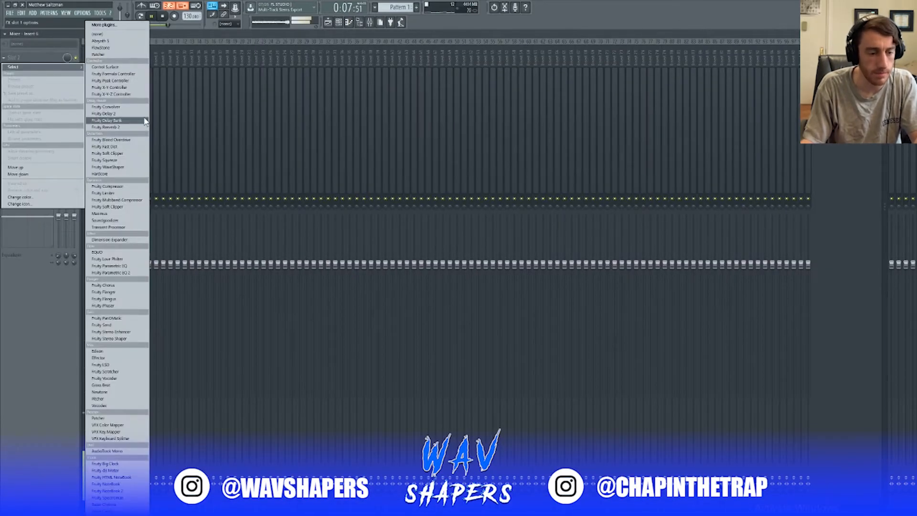
{"action": "left_click", "coordinate": [125, 273]}
{"action": "key", "text": "space"}
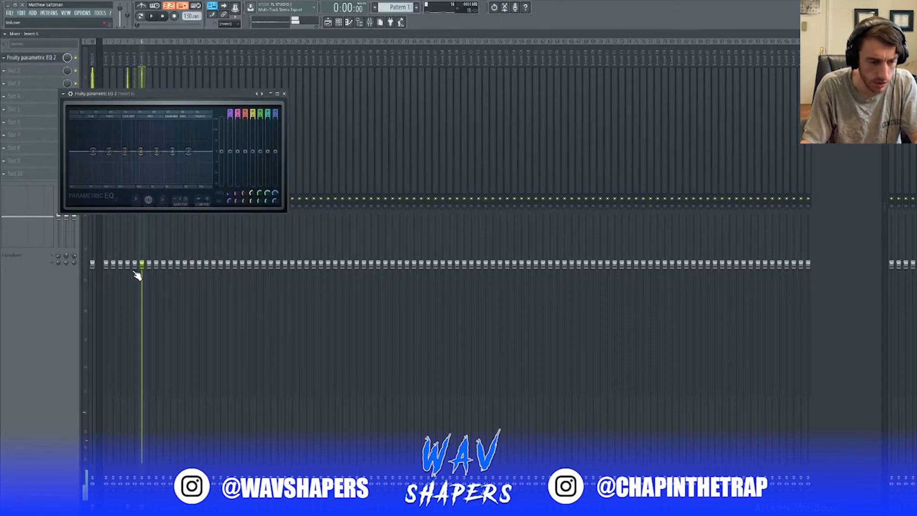
- Shape EQ band 1 into a low cut that rolls off the Dark woods low end, and audition it
{"action": "left_click_drag", "start_coordinate": [91, 159], "coordinate": [106, 182]}
{"action": "key", "text": "space"}
{"action": "key", "text": "space"}
- Create an automation clip for the EQ's band 1 frequency, show it in the playlist and close the EQ window
{"action": "right_click", "coordinate": [229, 193]}
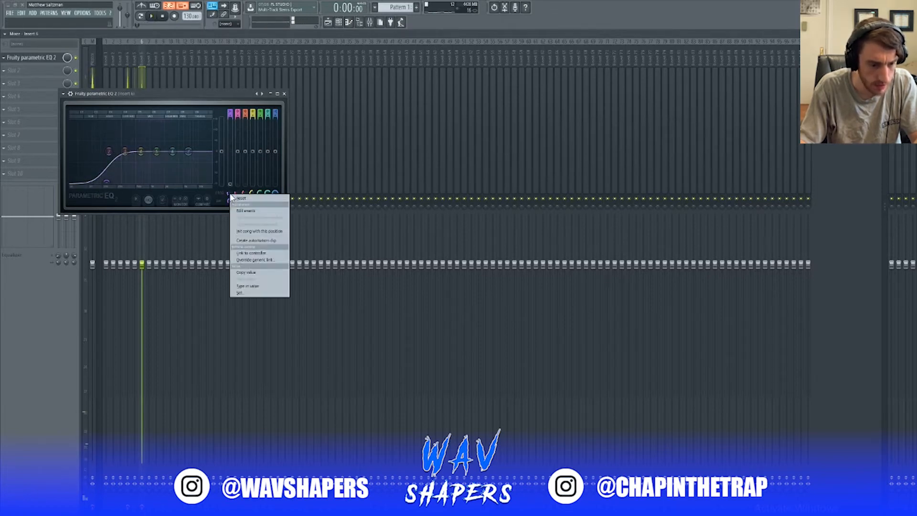
{"action": "left_click", "coordinate": [271, 240]}
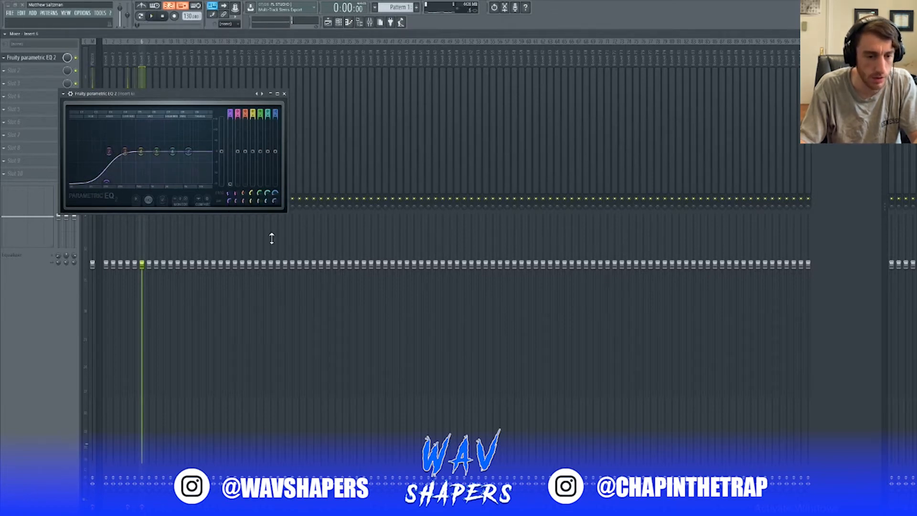
{"action": "left_click", "coordinate": [334, 22]}
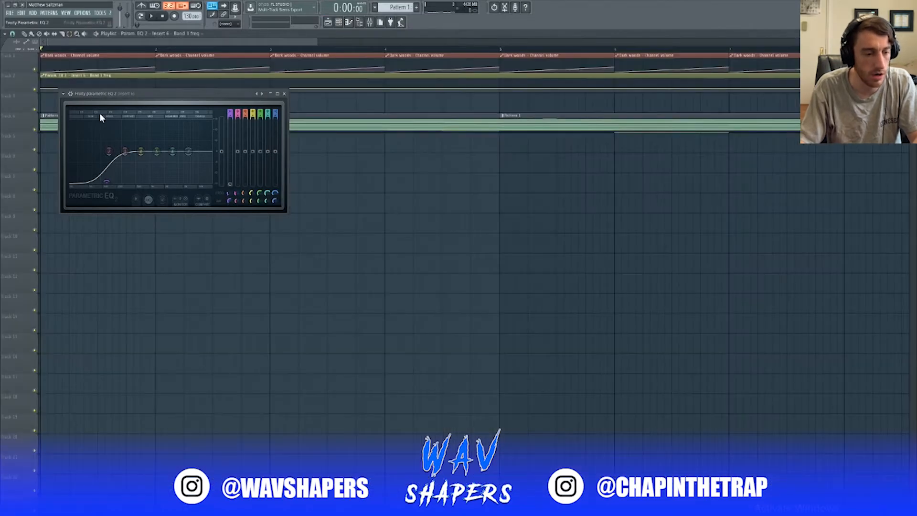
{"action": "left_click", "coordinate": [287, 94]}
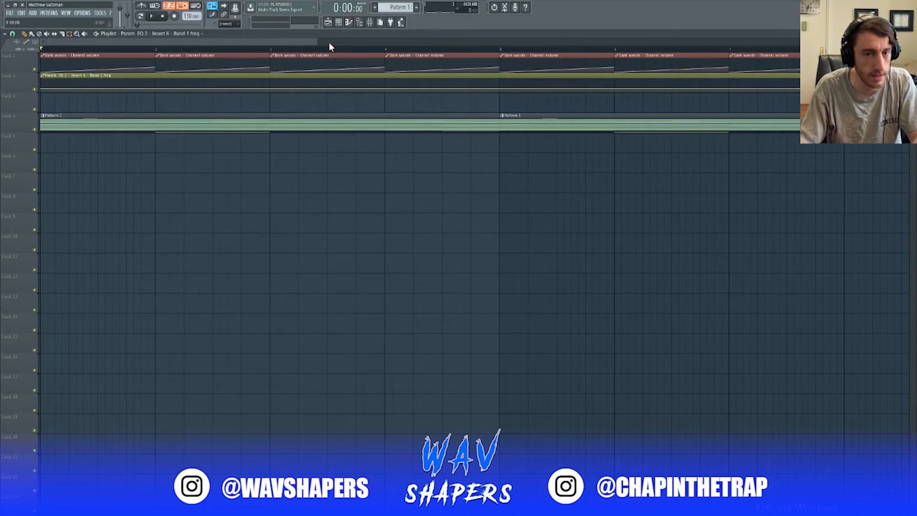
- Raise the end point of the band 1 frequency clip so it climbs across all eight bars, and play back
{"action": "left_click_drag", "start_coordinate": [317, 42], "coordinate": [781, 67]}
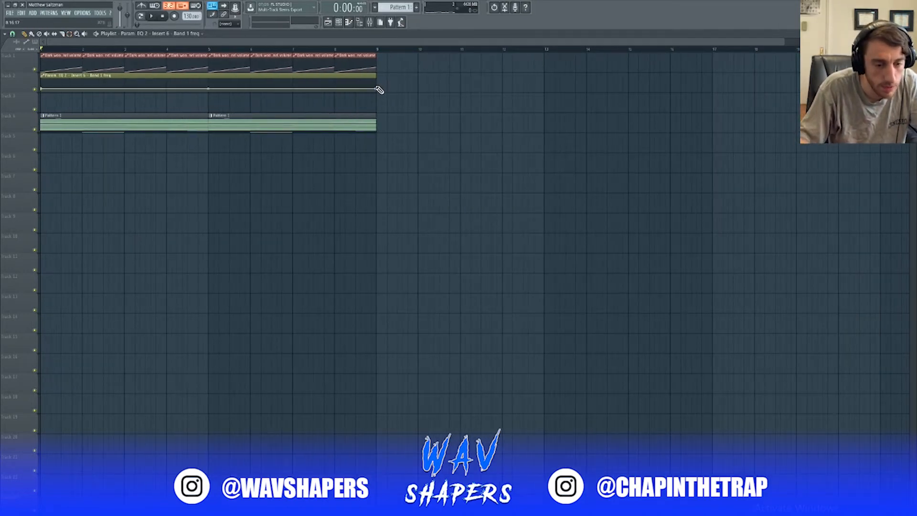
{"action": "left_click_drag", "start_coordinate": [379, 88], "coordinate": [378, 85]}
{"action": "key", "text": "space"}
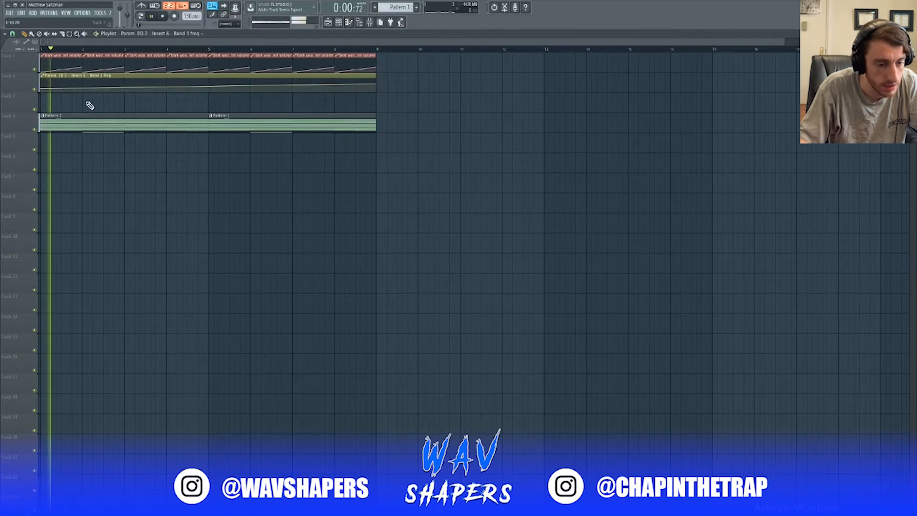
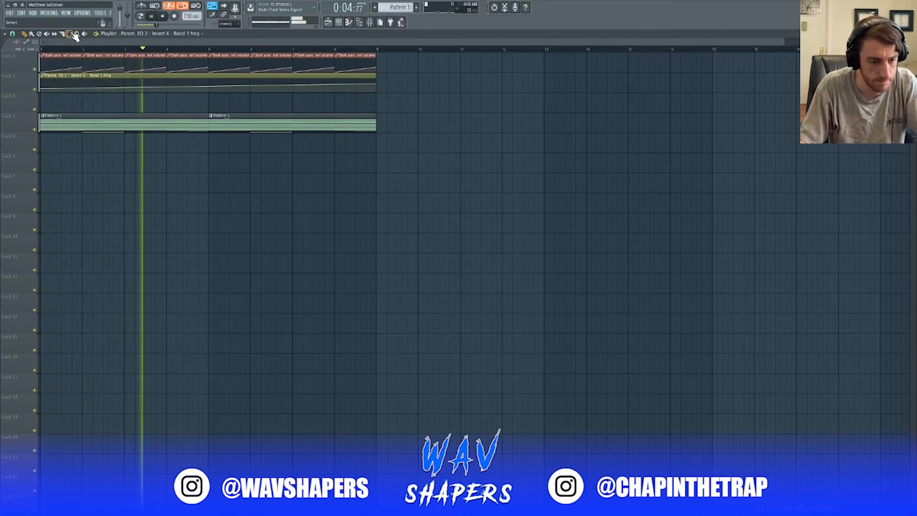
{"action": "left_click_drag", "start_coordinate": [649, 189], "coordinate": [48, 52]}
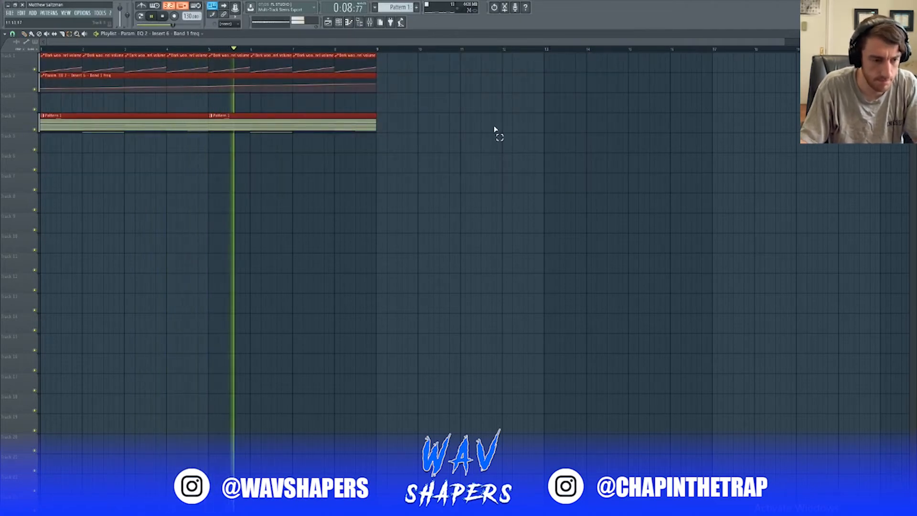
{"action": "key", "text": "space"}
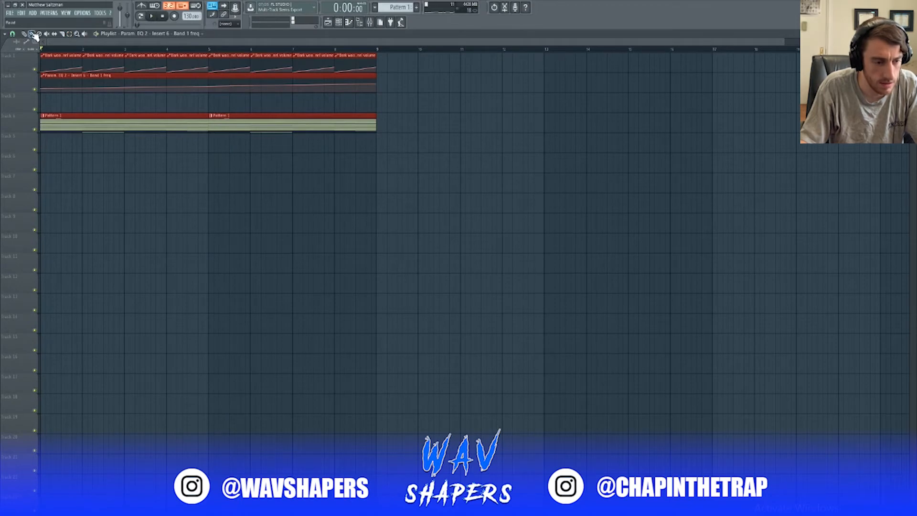
- Make the second Pattern 1 clip, starting at bar 5, unique as Pattern 2
{"action": "left_click", "coordinate": [214, 119]}
{"action": "left_click", "coordinate": [229, 156]}
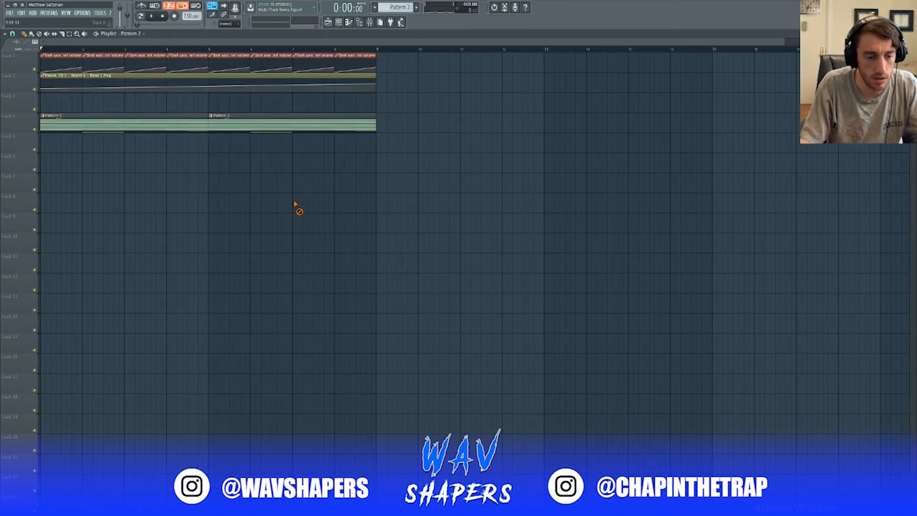
{"action": "double_click", "coordinate": [264, 124]}
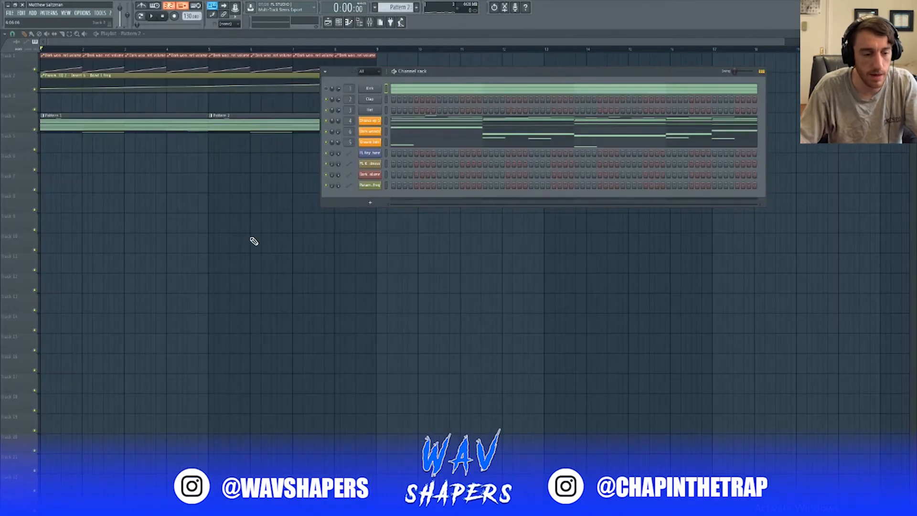
{"action": "left_click", "coordinate": [210, 116]}
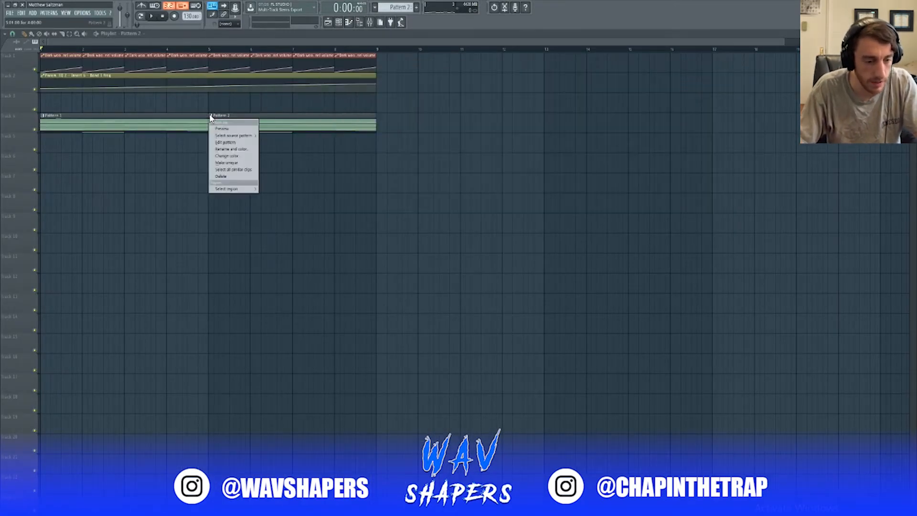
{"action": "key", "text": "Escape"}
- Open the Chorus ep 1 piano roll in Pattern 2 and play back its chords and melody
{"action": "key", "text": "F9"}
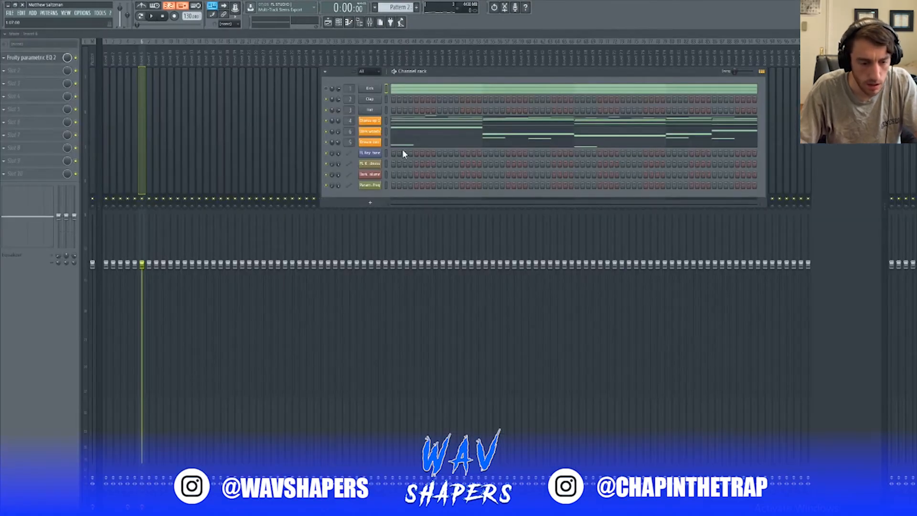
{"action": "right_click", "coordinate": [378, 121]}
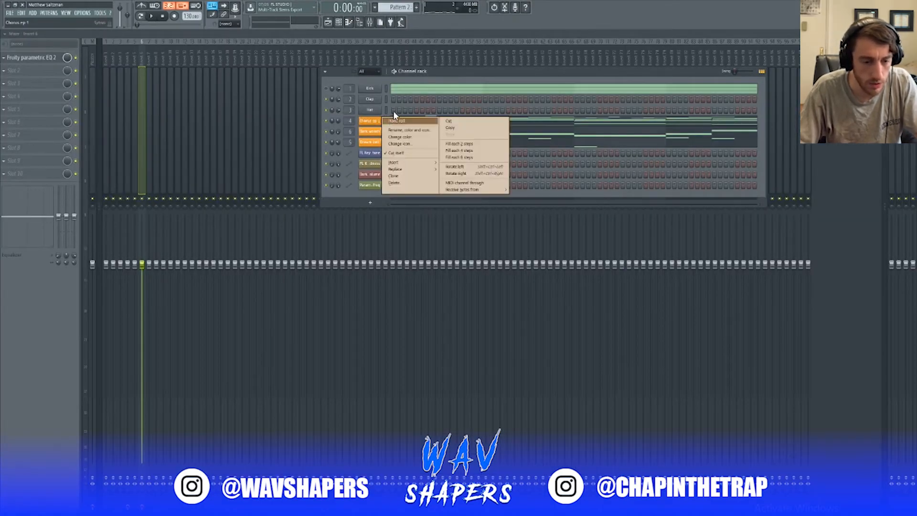
{"action": "left_click", "coordinate": [396, 121]}
{"action": "scroll", "coordinate": [323, 143], "scroll_direction": "up", "scroll_amount": 4}
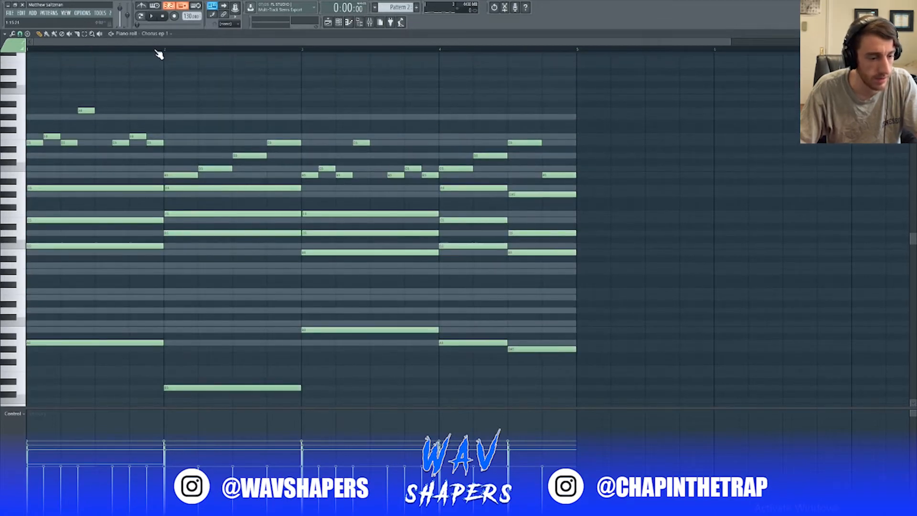
{"action": "key", "text": "space"}
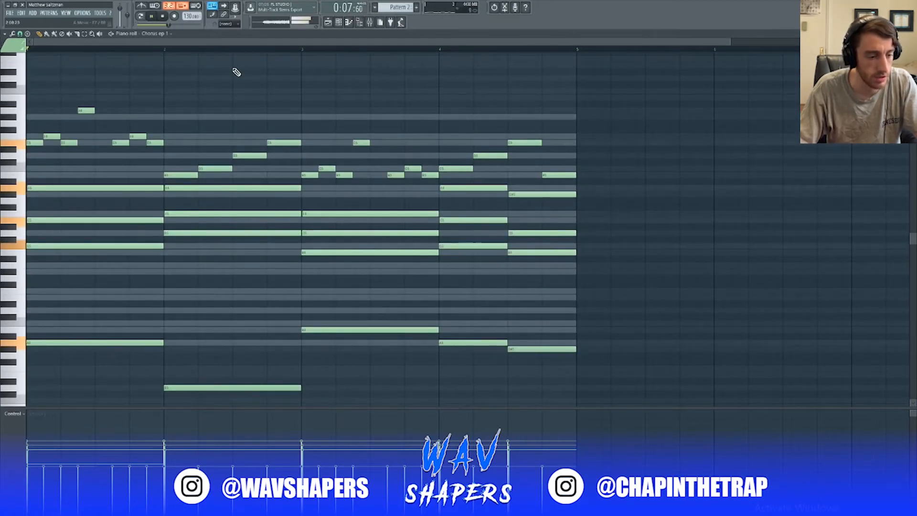
- Raise the last three short melody notes in bar 1 of Pattern 2 into a descending run and play it
{"action": "left_click_drag", "start_coordinate": [117, 144], "coordinate": [120, 98]}
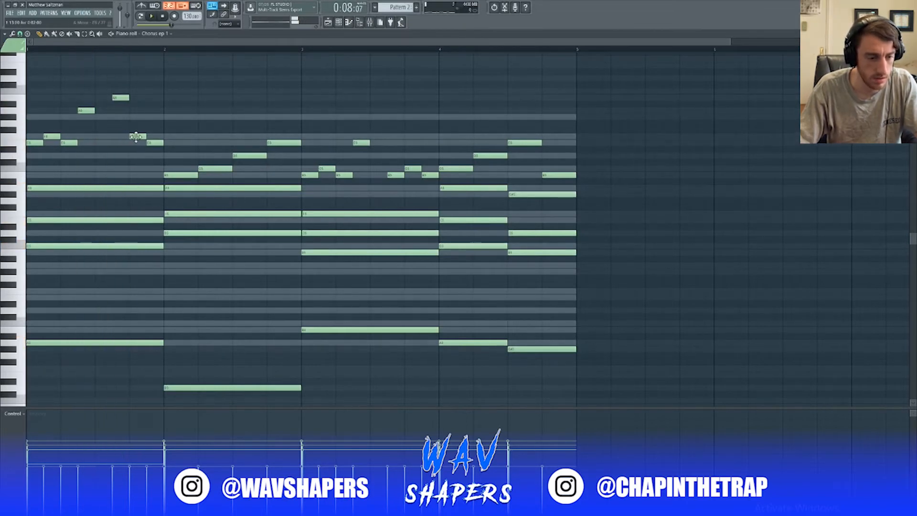
{"action": "left_click_drag", "start_coordinate": [137, 137], "coordinate": [136, 115]}
{"action": "left_click_drag", "start_coordinate": [154, 145], "coordinate": [137, 110]}
{"action": "key", "text": "space"}
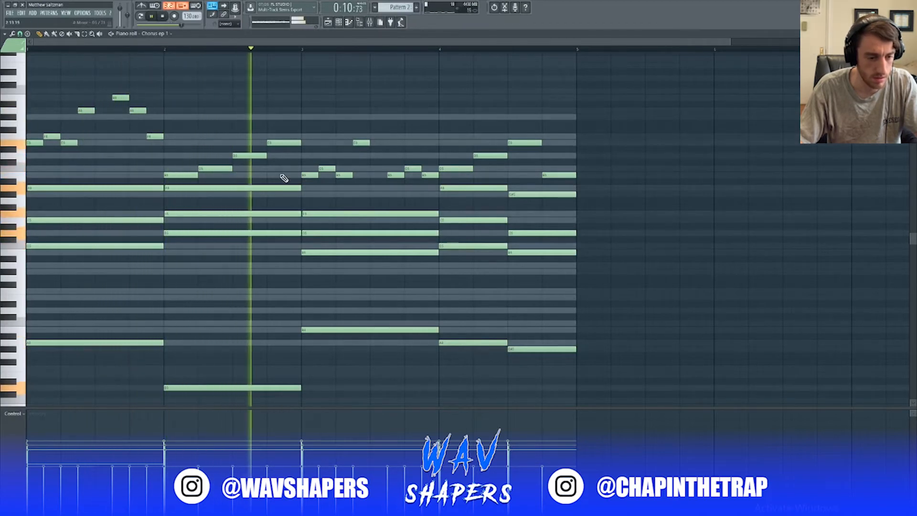
- Stop playback, raise the last three short melody notes in bar 3 into a stepwise descending run, and play the pattern
{"action": "key", "text": "space"}
{"action": "left_click_drag", "start_coordinate": [396, 175], "coordinate": [395, 136]}
{"action": "left_click_drag", "start_coordinate": [409, 168], "coordinate": [409, 142]}
{"action": "left_click_drag", "start_coordinate": [425, 174], "coordinate": [425, 155]}
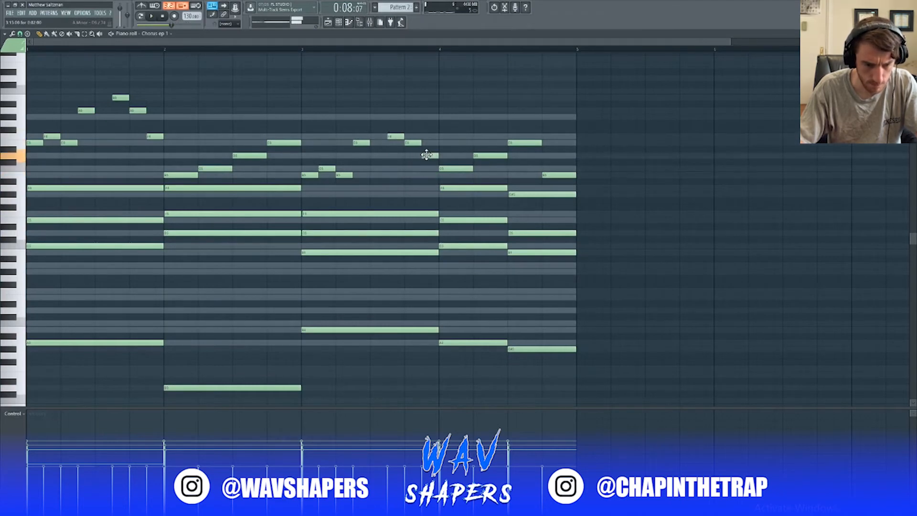
{"action": "key", "text": "space"}
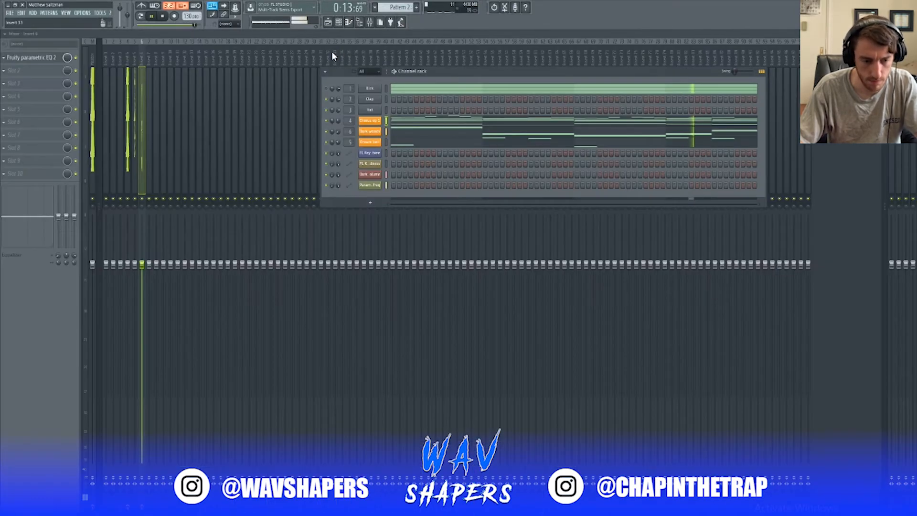
- Show the playlist and the file browser, collapse the plugin database, and expand the F: drive folder
{"action": "left_click", "coordinate": [337, 22]}
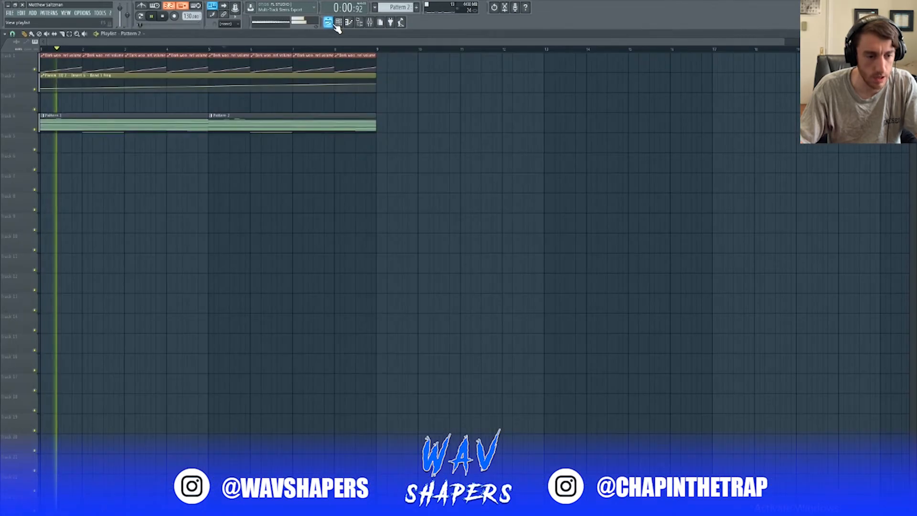
{"action": "key", "text": "alt+F8"}
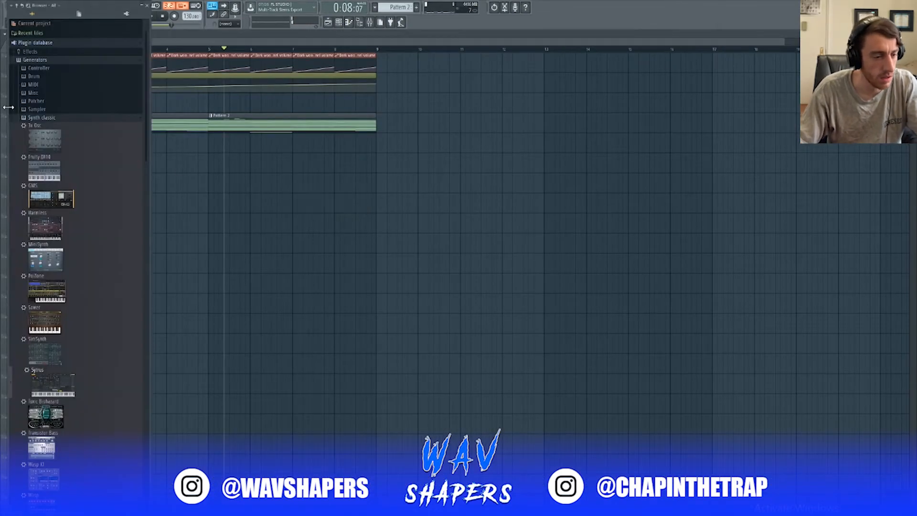
{"action": "left_click", "coordinate": [41, 36]}
{"action": "left_click", "coordinate": [37, 42]}
{"action": "left_click", "coordinate": [36, 42]}
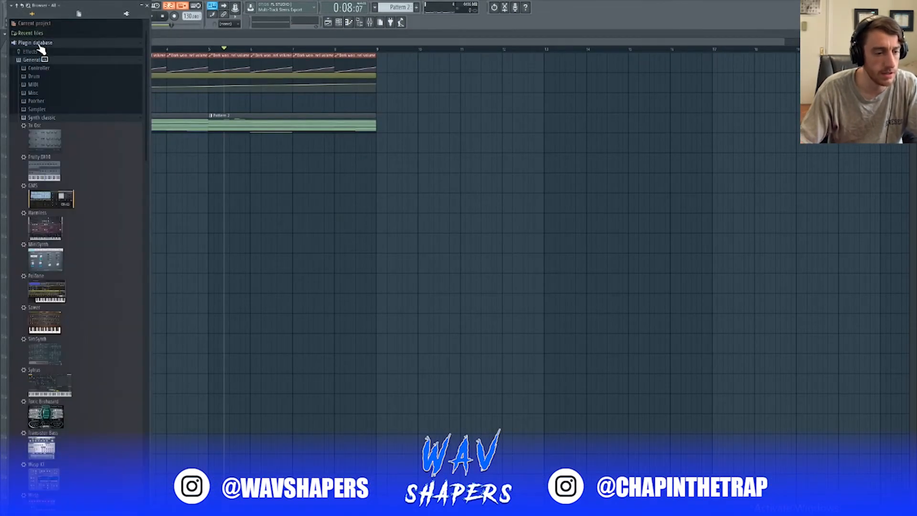
{"action": "left_click", "coordinate": [37, 42]}
{"action": "left_click", "coordinate": [16, 155]}
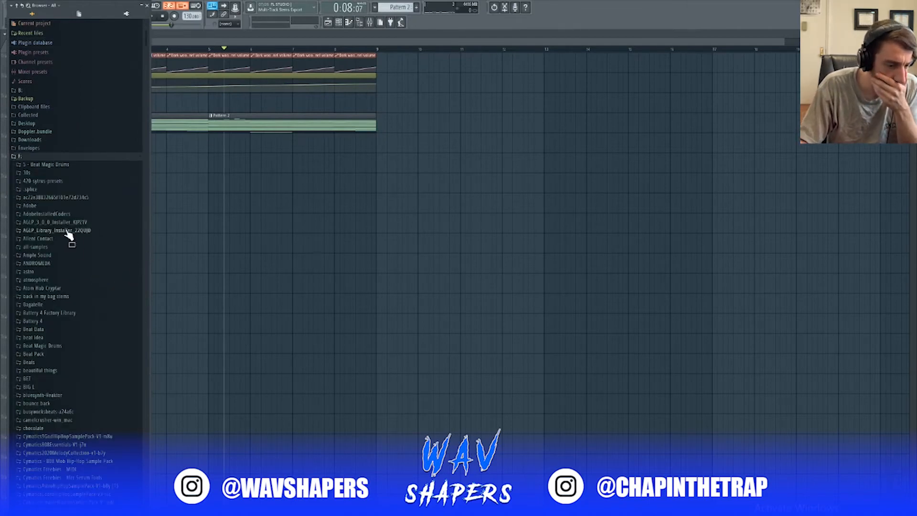
- Expand the wavshapers folder inside the Drum Kit folder of Beat Data
{"action": "scroll", "coordinate": [67, 236], "scroll_direction": "down", "scroll_amount": 5}
{"action": "left_click", "coordinate": [58, 194]}
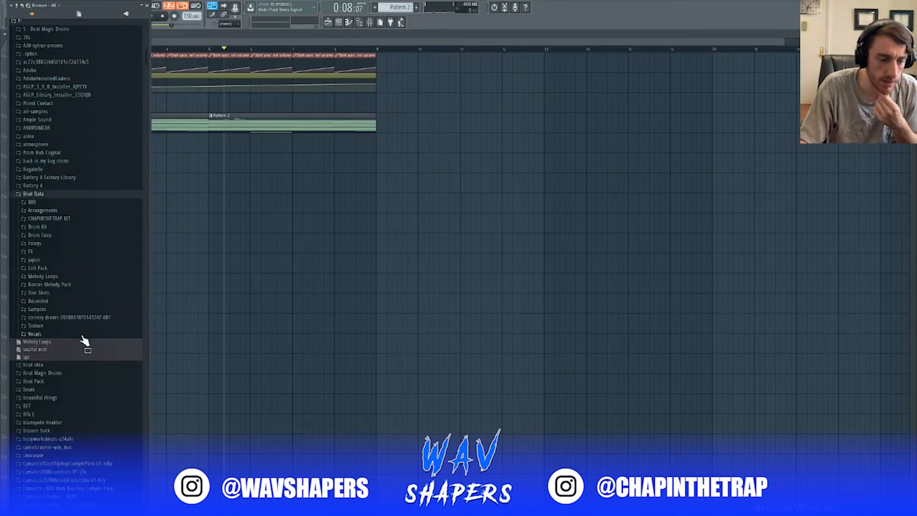
{"action": "left_click", "coordinate": [40, 228]}
{"action": "left_click", "coordinate": [45, 309]}
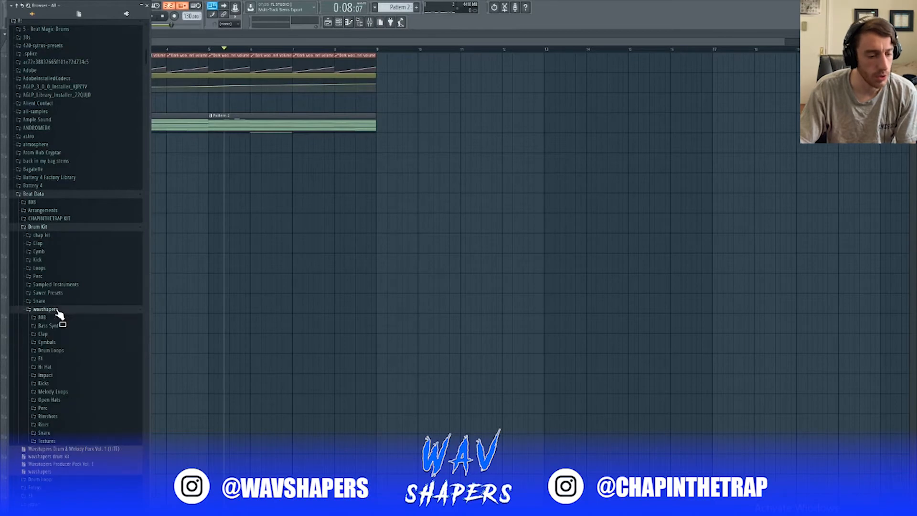
- Switch to the web browser and enter the address wavshapers.com
{"action": "scroll", "coordinate": [63, 259], "scroll_direction": "down", "scroll_amount": 4}
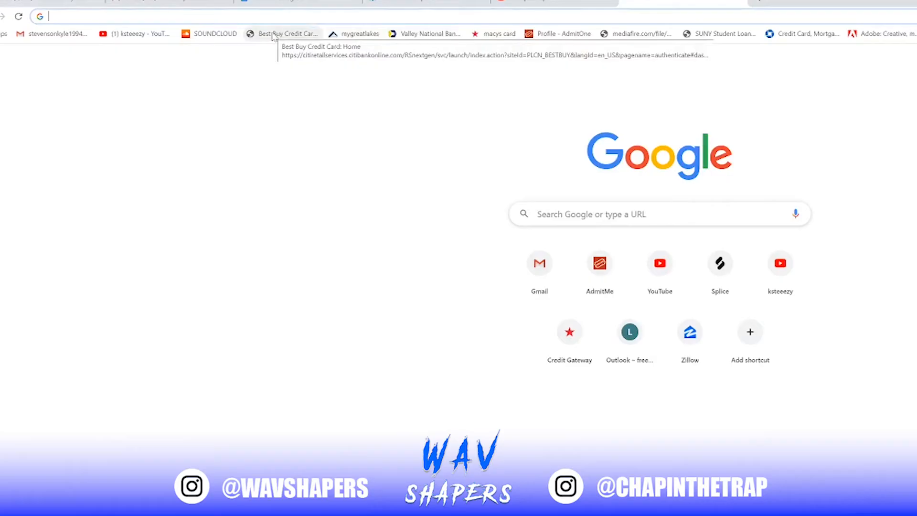
{"action": "type", "text": "wavshapers.com"}
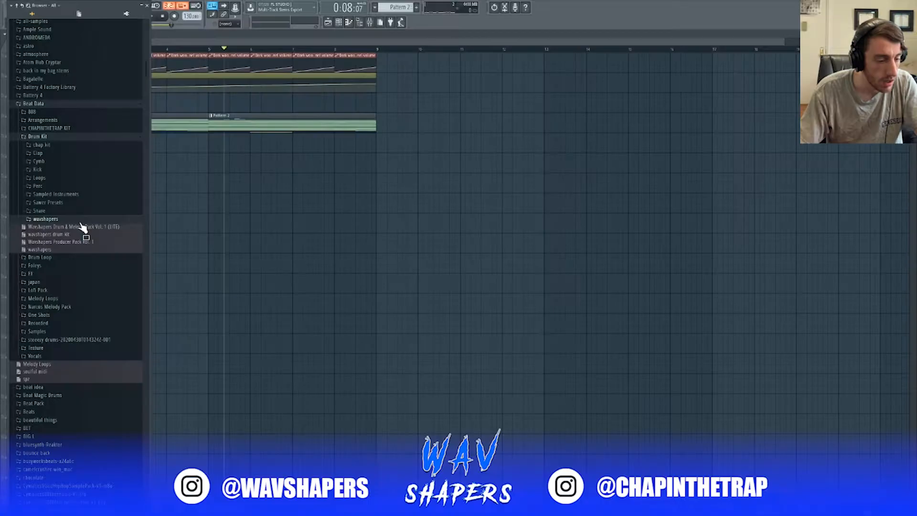
- Return to FL Studio, preview the 808 - A1 (C) sample from the wavshapers 808 folder and load it into a new channel
{"action": "left_click", "coordinate": [82, 227]}
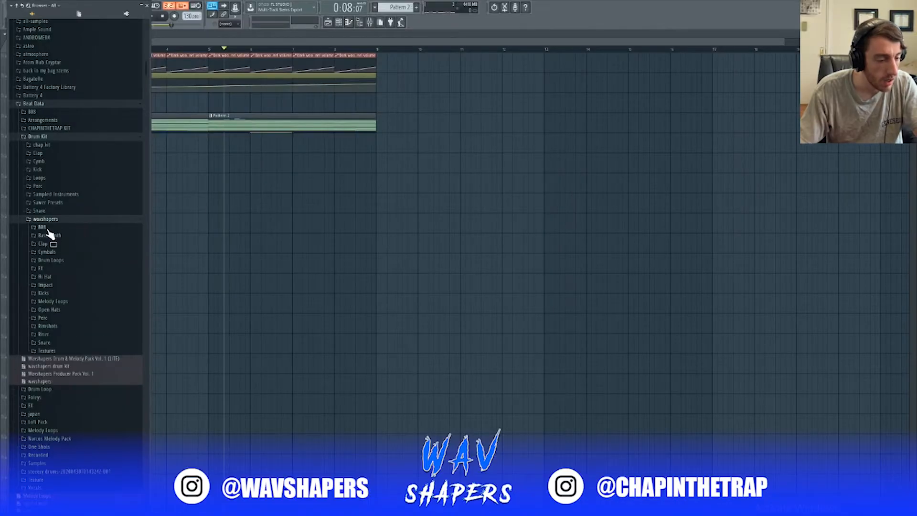
{"action": "left_click", "coordinate": [46, 227]}
{"action": "left_click", "coordinate": [61, 235]}
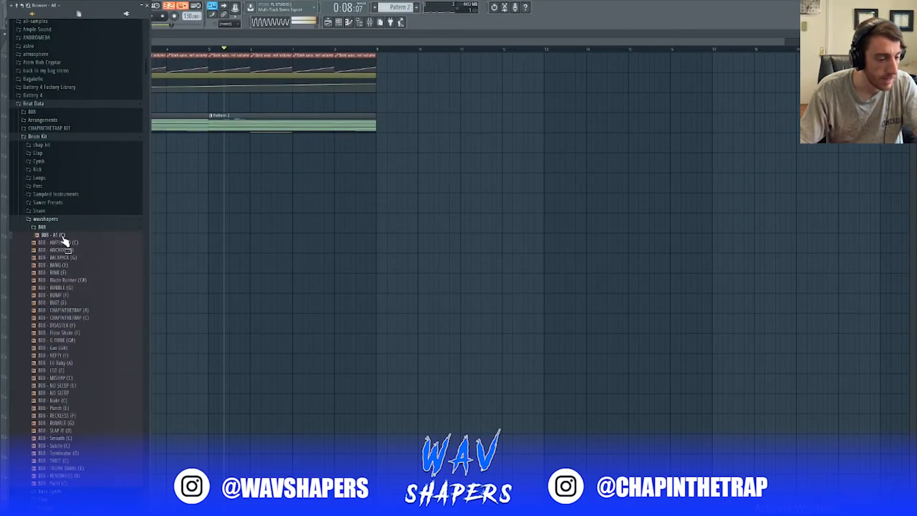
{"action": "right_click", "coordinate": [64, 239]}
{"action": "left_click", "coordinate": [74, 243]}
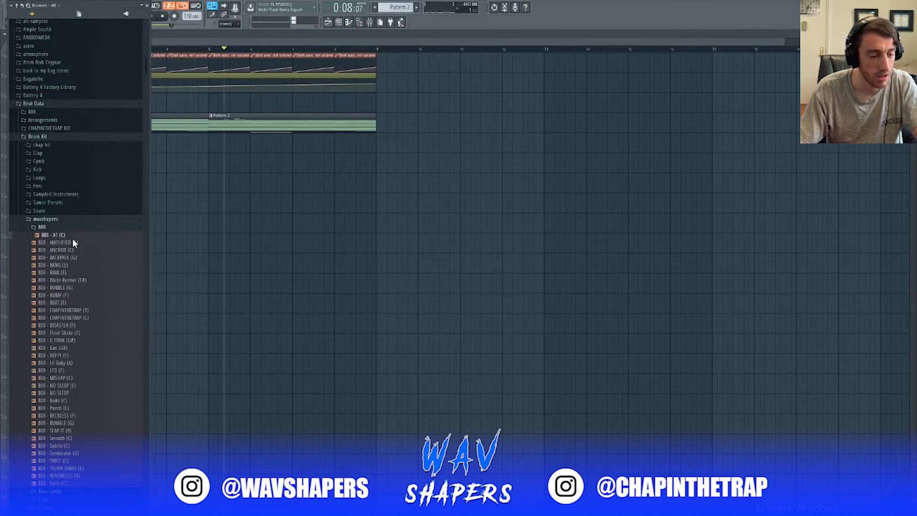
{"action": "left_click", "coordinate": [239, 76]}
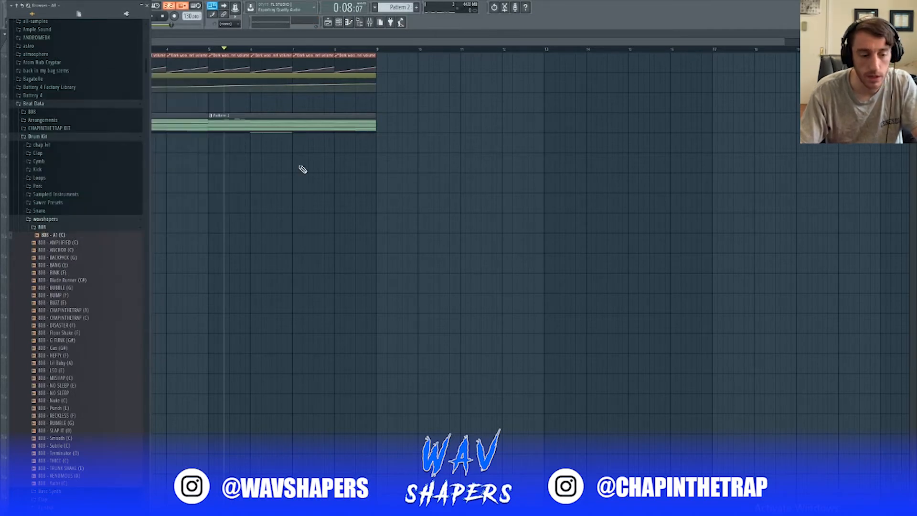
- Switch to Pattern 1 in the channel rack and open the piano roll of the 808 - A1 (C) channel
{"action": "key", "text": "F6"}
{"action": "key", "text": "F9"}
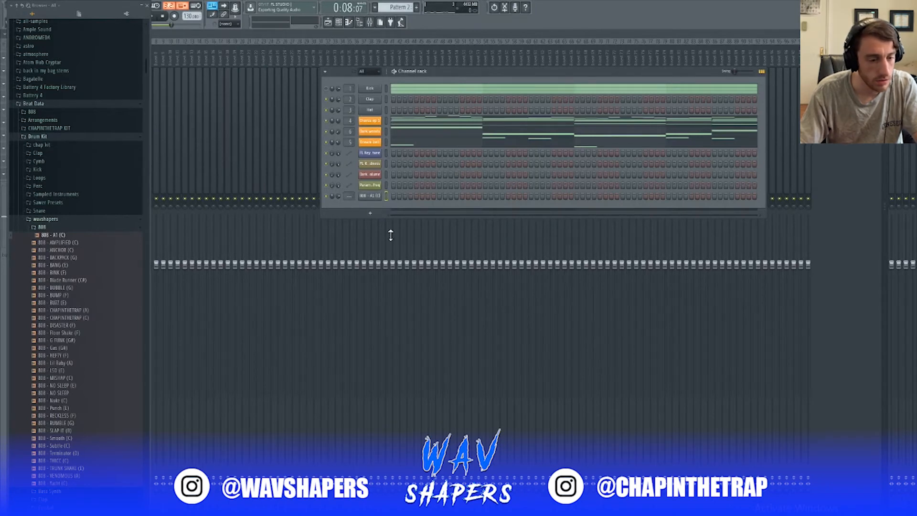
{"action": "left_click", "coordinate": [375, 8]}
{"action": "left_click", "coordinate": [392, 20]}
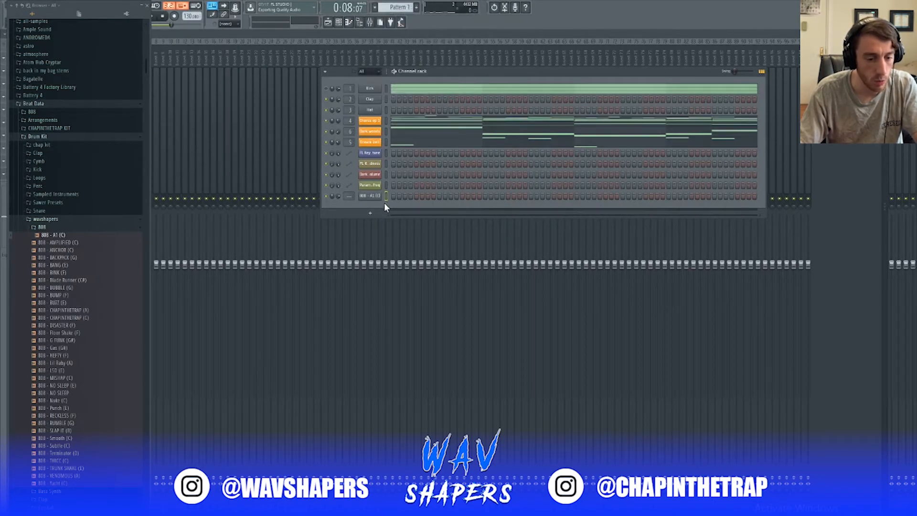
{"action": "right_click", "coordinate": [376, 197]}
{"action": "left_click", "coordinate": [387, 201]}
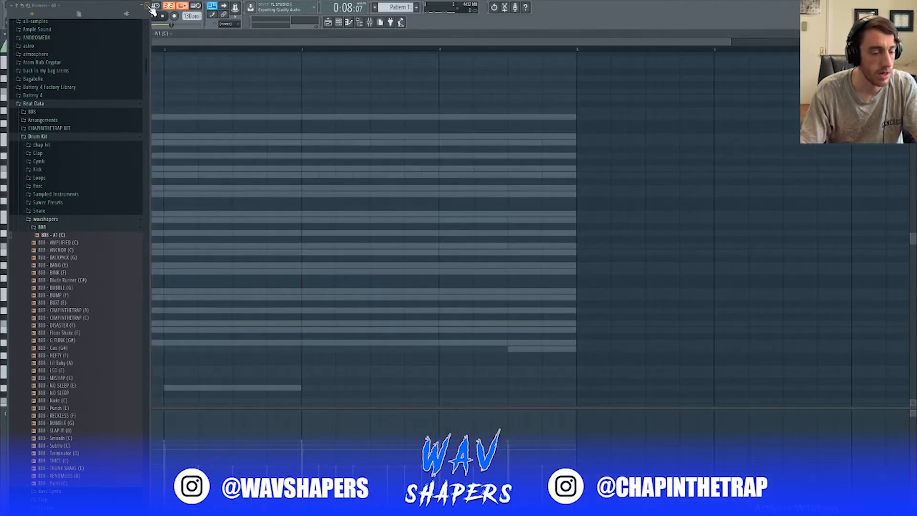
{"action": "scroll", "coordinate": [171, 131], "scroll_direction": "down", "scroll_amount": 2}
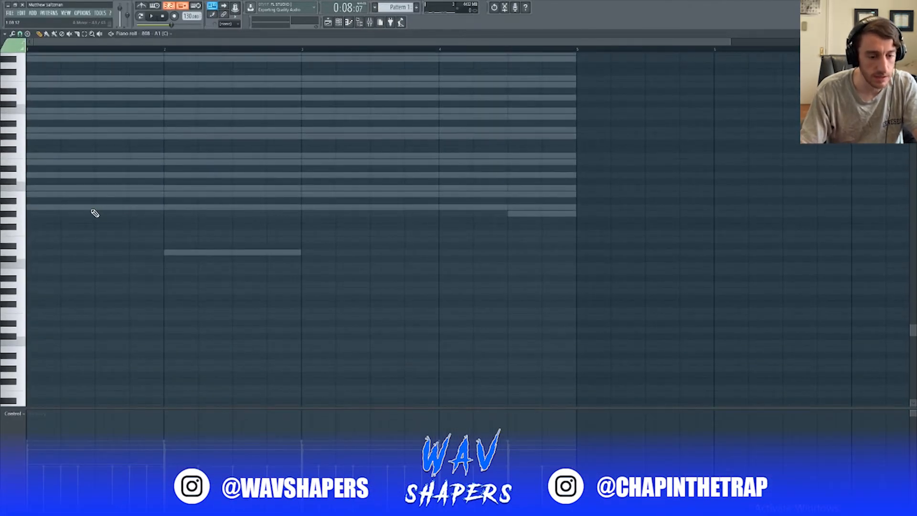
- Cut the notes of the Kick channel in Pattern 1
{"action": "key", "text": "Escape"}
{"action": "right_click", "coordinate": [370, 87]}
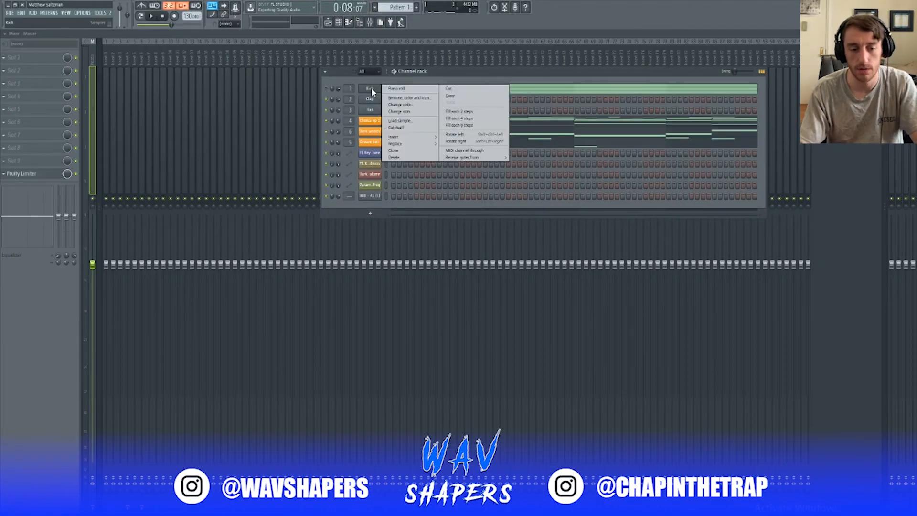
{"action": "left_click", "coordinate": [472, 89]}
- Place a short 808 note at the start of bar 1 in the 808's piano roll and move it up two octaves
{"action": "right_click", "coordinate": [380, 184]}
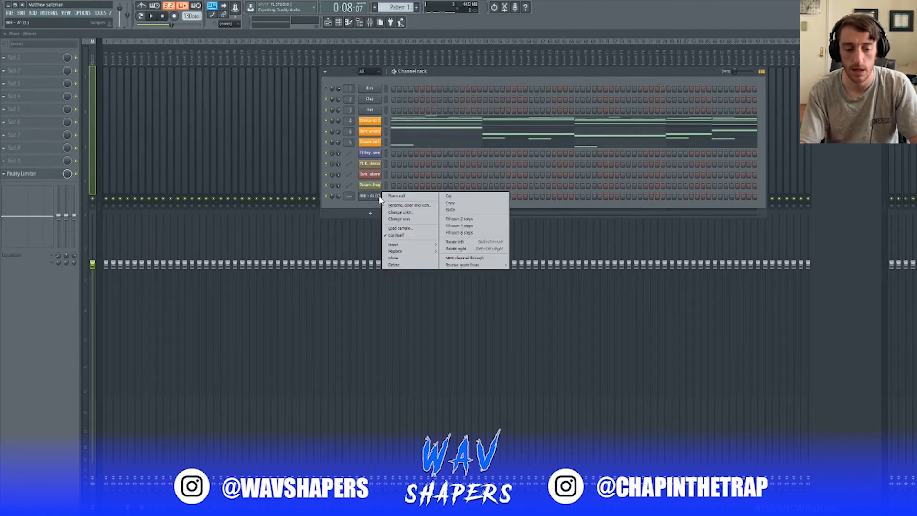
{"action": "left_click", "coordinate": [403, 199]}
{"action": "scroll", "coordinate": [382, 222], "scroll_direction": "up", "scroll_amount": 4}
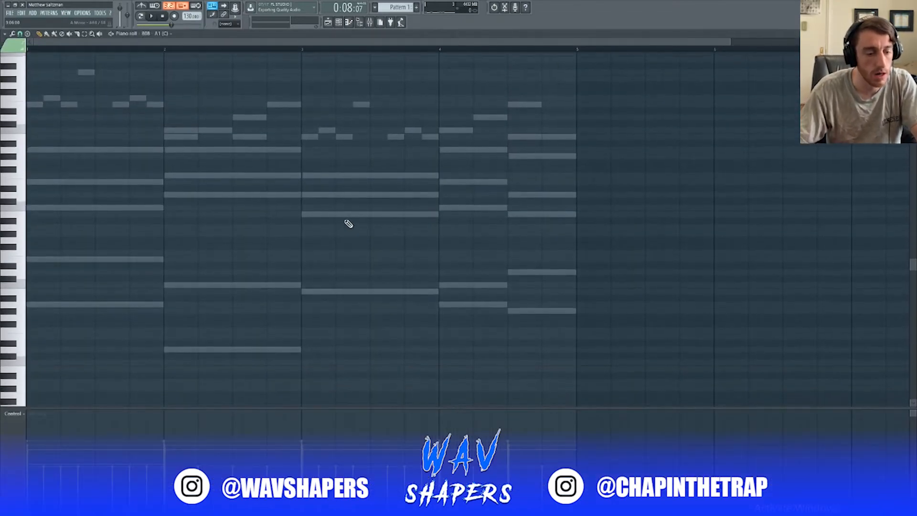
{"action": "left_click", "coordinate": [43, 308]}
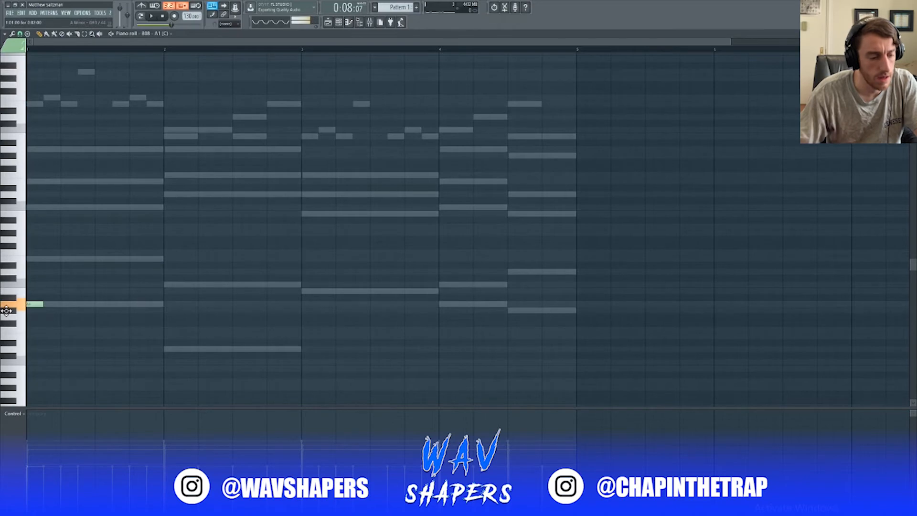
{"action": "left_click_drag", "start_coordinate": [5, 310], "coordinate": [2, 150]}
- Switch playback to pattern mode and audition the 808 note at the start of bar 1 in its piano roll
{"action": "key", "text": "F7"}
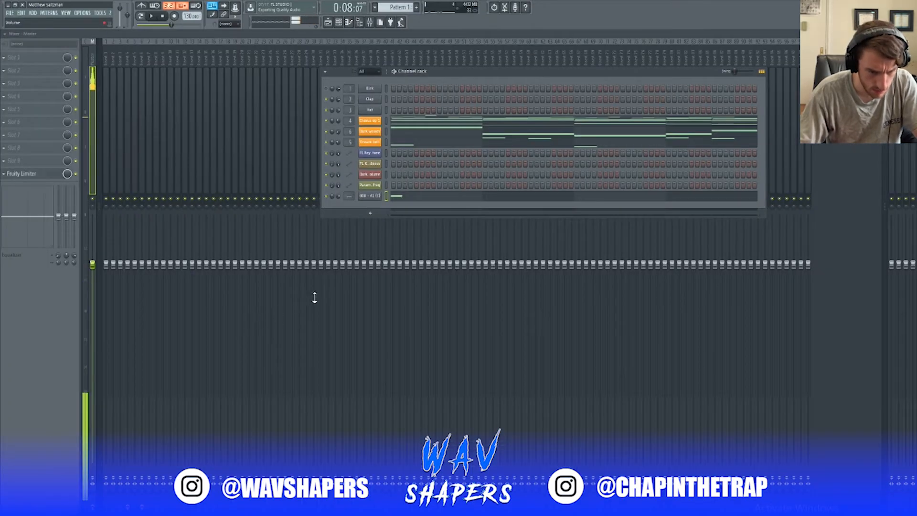
{"action": "left_click", "coordinate": [142, 17]}
{"action": "right_click", "coordinate": [367, 196]}
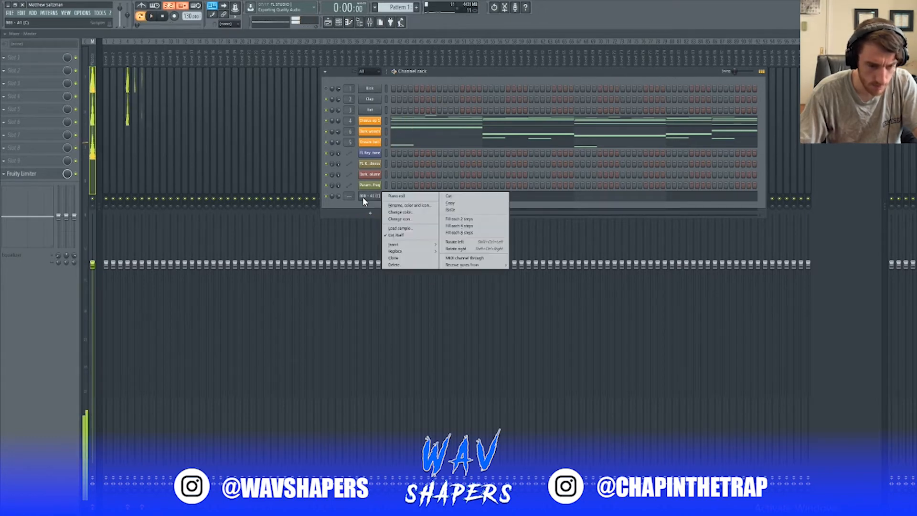
{"action": "left_click", "coordinate": [396, 197]}
{"action": "left_click", "coordinate": [29, 150]}
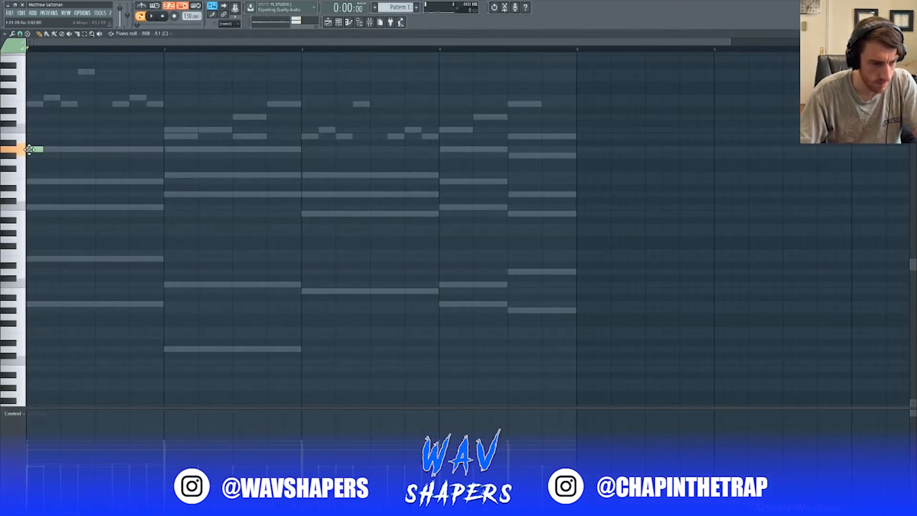
{"action": "mouse_move", "coordinate": [28, 152]}
{"action": "left_mouse_down"}
{"action": "mouse_move", "coordinate": [23, 162]}
{"action": "mouse_move", "coordinate": [23, 143]}
{"action": "mouse_move", "coordinate": [25, 150]}
{"action": "left_mouse_up"}
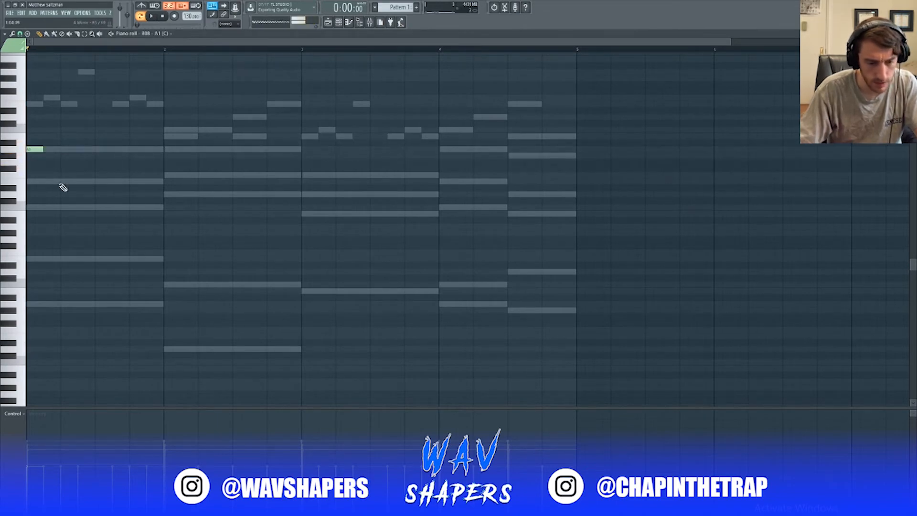
{"action": "key", "text": "Escape"}
- Inspect the root note in the 808 channel's miscellaneous settings, then listen to the 808 note from its piano roll
{"action": "left_click", "coordinate": [379, 196]}
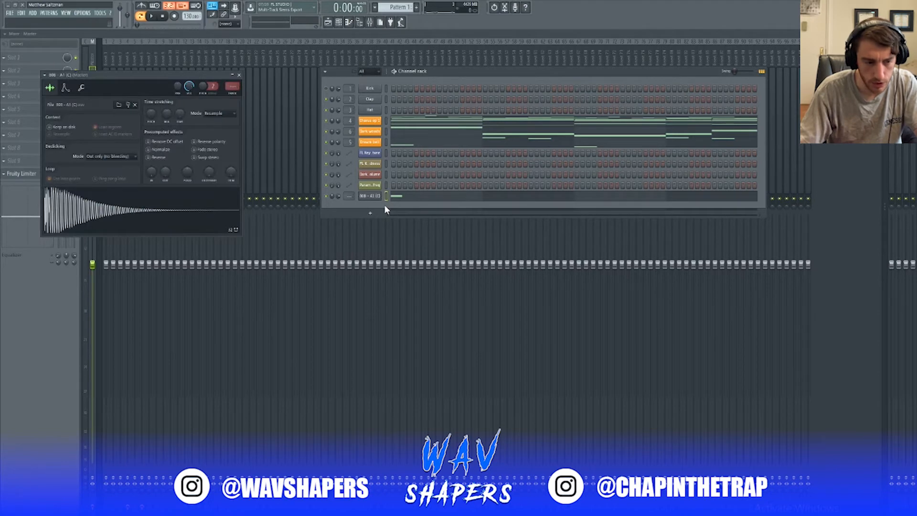
{"action": "left_click", "coordinate": [82, 88]}
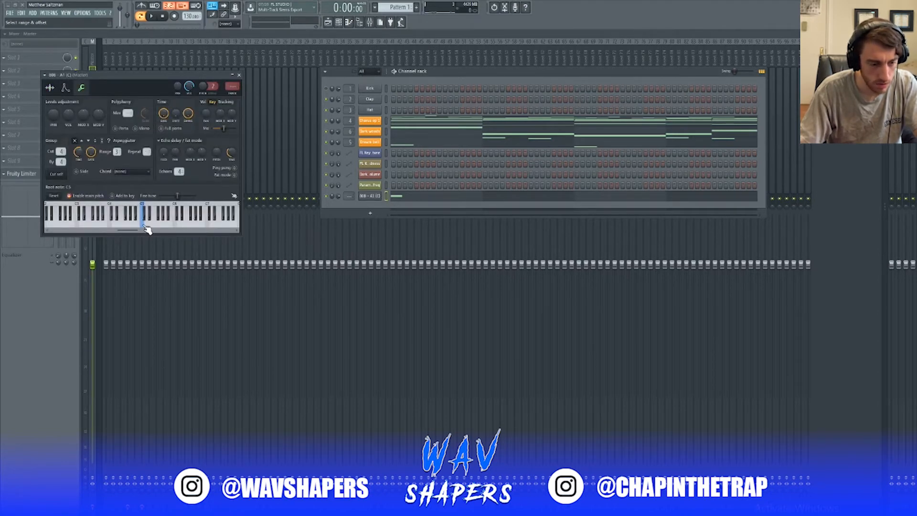
{"action": "left_click", "coordinate": [371, 196]}
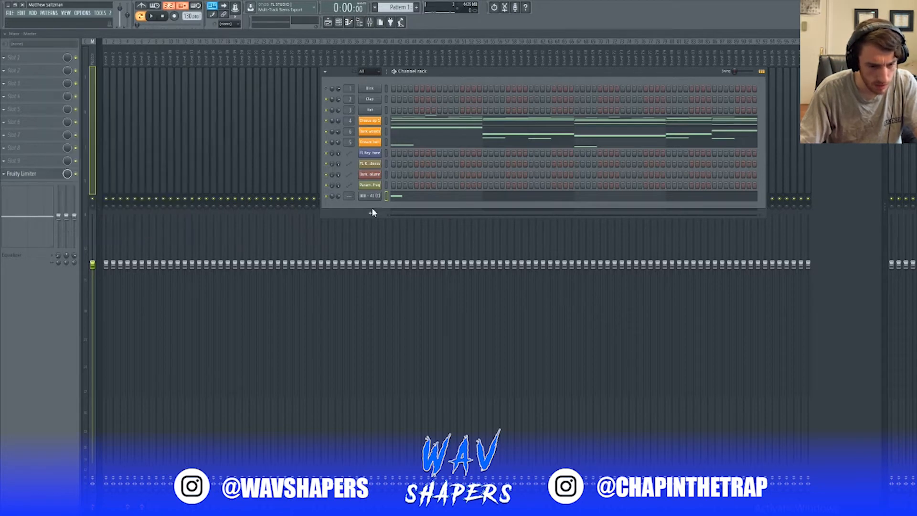
{"action": "right_click", "coordinate": [377, 197]}
{"action": "left_click", "coordinate": [389, 200]}
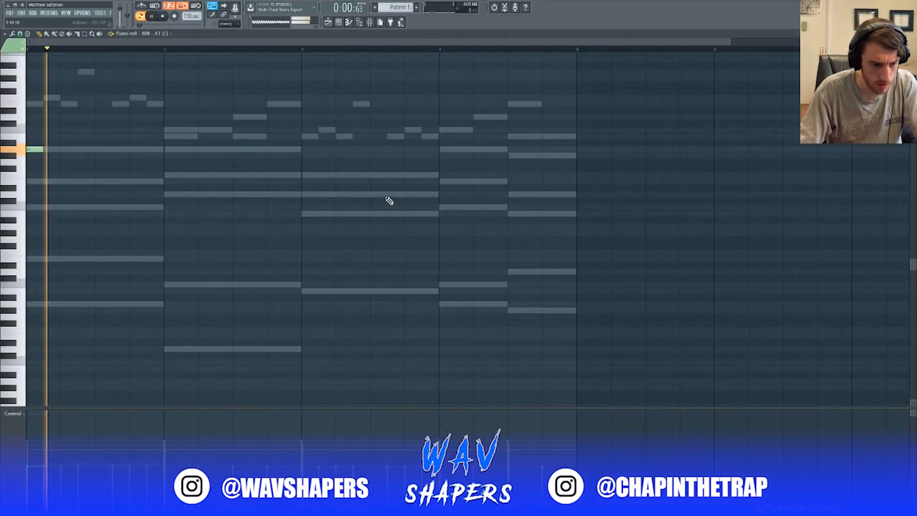
- Set the 808 sampler's root note to D5, close its settings, and play Pattern 1 from the 808's piano roll
{"action": "key", "text": "Escape"}
{"action": "right_click", "coordinate": [376, 196]}
{"action": "left_click", "coordinate": [368, 194]}
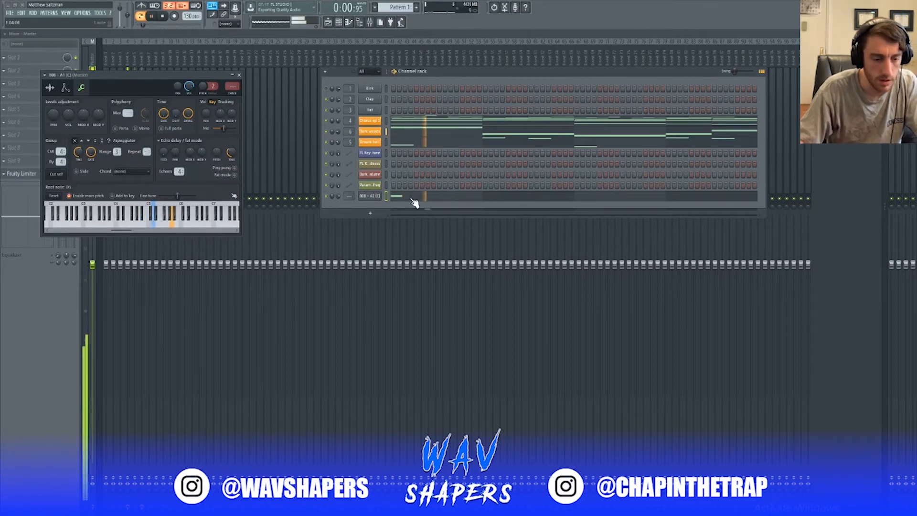
{"action": "right_click", "coordinate": [370, 196]}
{"action": "left_click", "coordinate": [386, 195]}
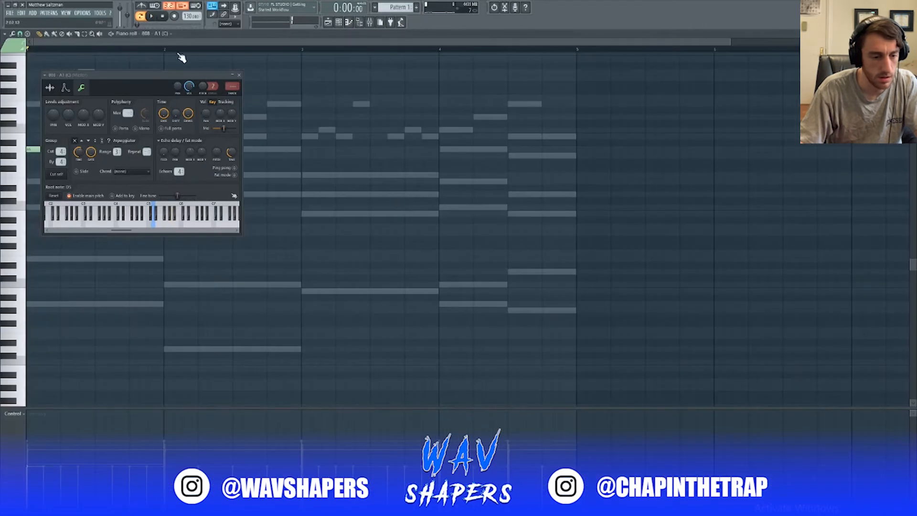
{"action": "left_click", "coordinate": [241, 77]}
{"action": "key", "text": "space"}
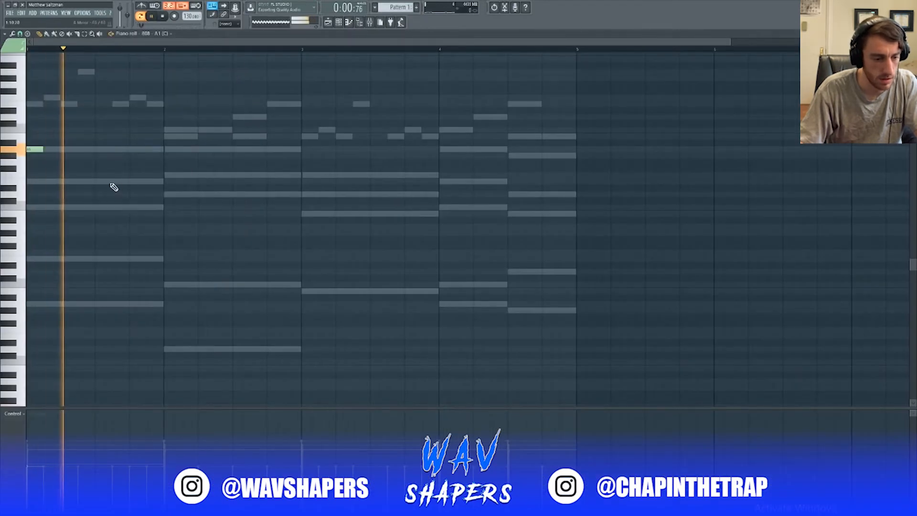
- Add two short 808 notes at beats 3.5 and 4 of bar 1 on the first note's pitch, and play them back
{"action": "left_click", "coordinate": [131, 150]}
{"action": "key", "text": "space"}
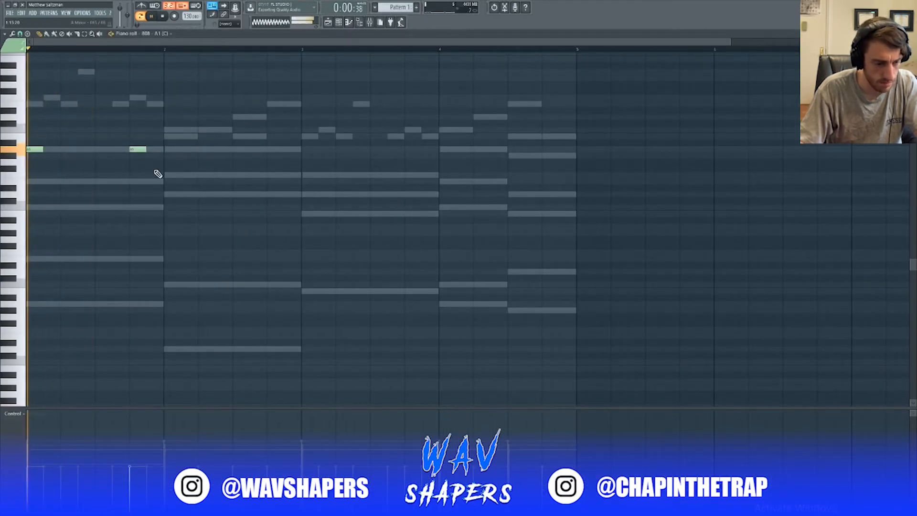
{"action": "left_click", "coordinate": [114, 150]}
{"action": "key", "text": "space"}
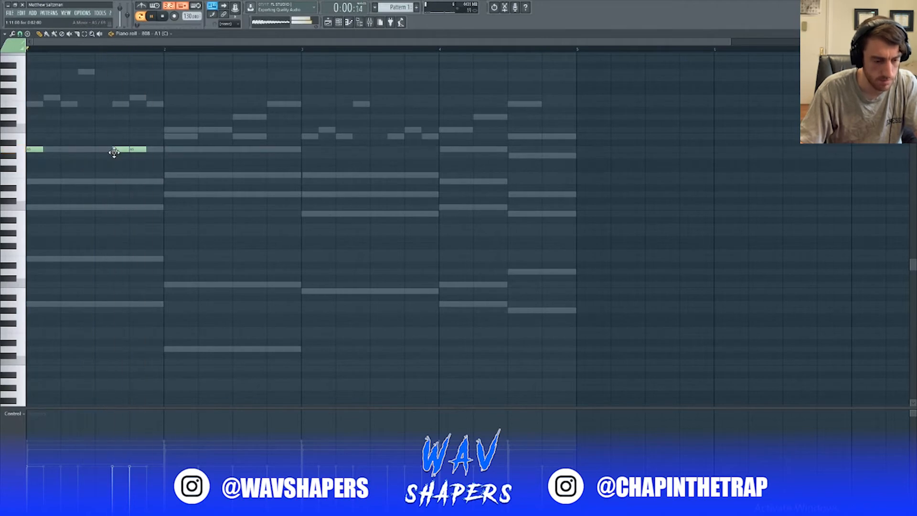
{"action": "key", "text": "space"}
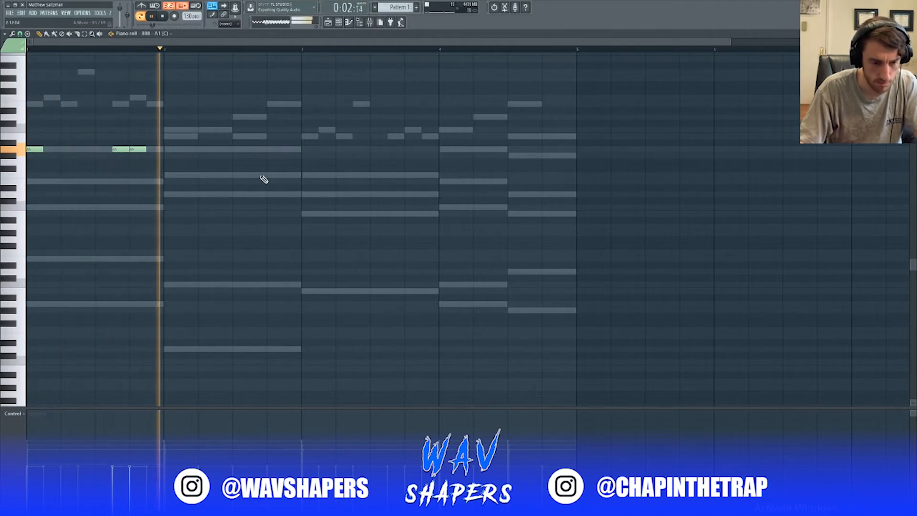
{"action": "key", "text": "space"}
- Add four short 808 notes in bar 2 at beats 2, 3.5, 4 and 4.5, following the ghost chord tones, and listen to them
{"action": "left_click", "coordinate": [198, 174]}
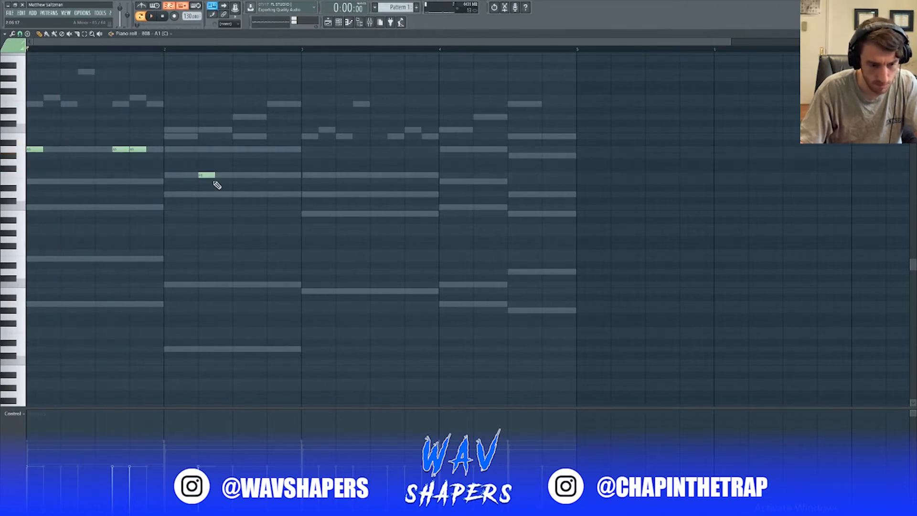
{"action": "left_click", "coordinate": [233, 195]}
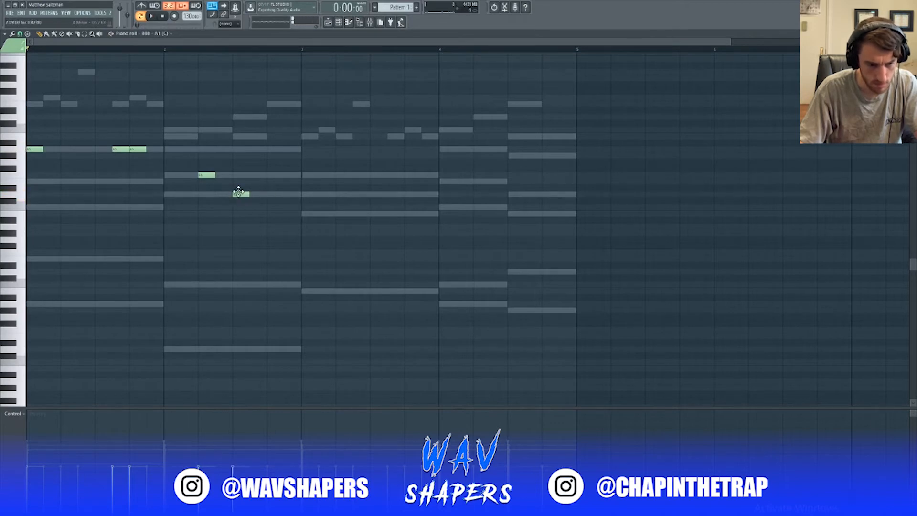
{"action": "left_click_drag", "start_coordinate": [235, 193], "coordinate": [248, 195]}
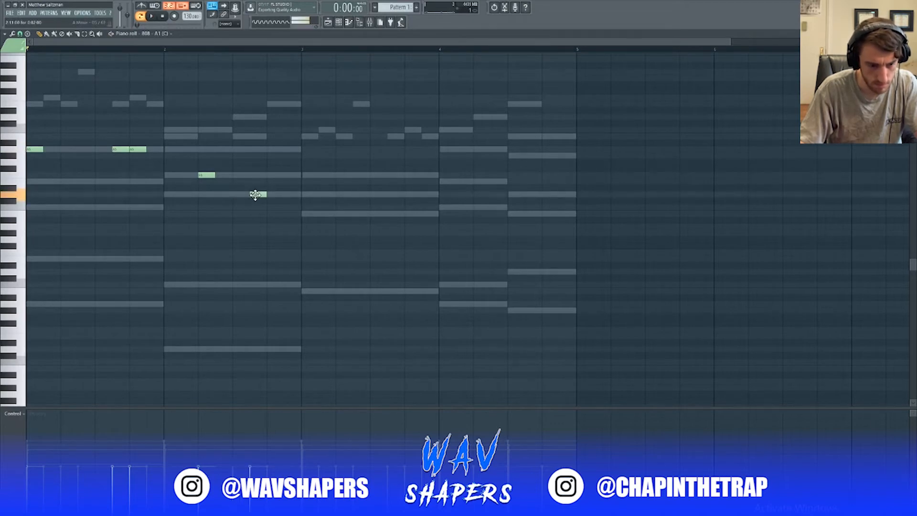
{"action": "left_click", "coordinate": [270, 175]}
{"action": "left_click", "coordinate": [286, 149]}
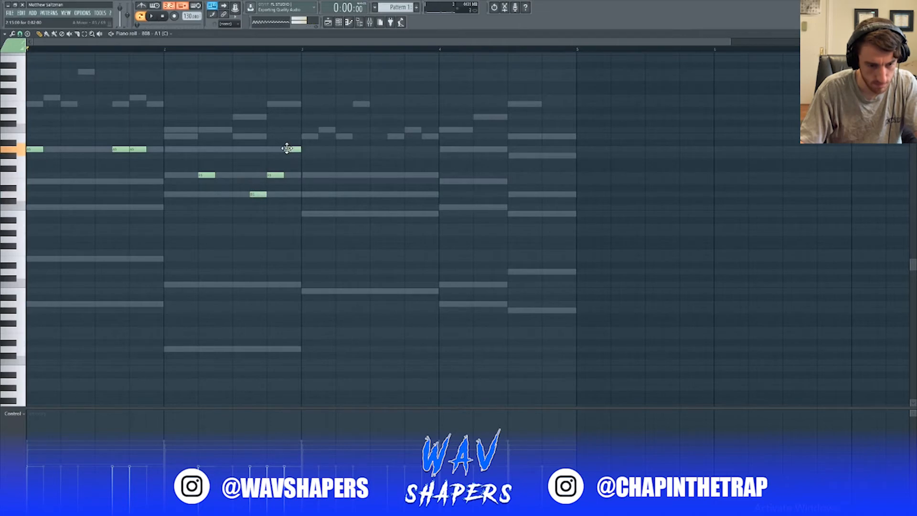
{"action": "key", "text": "space"}
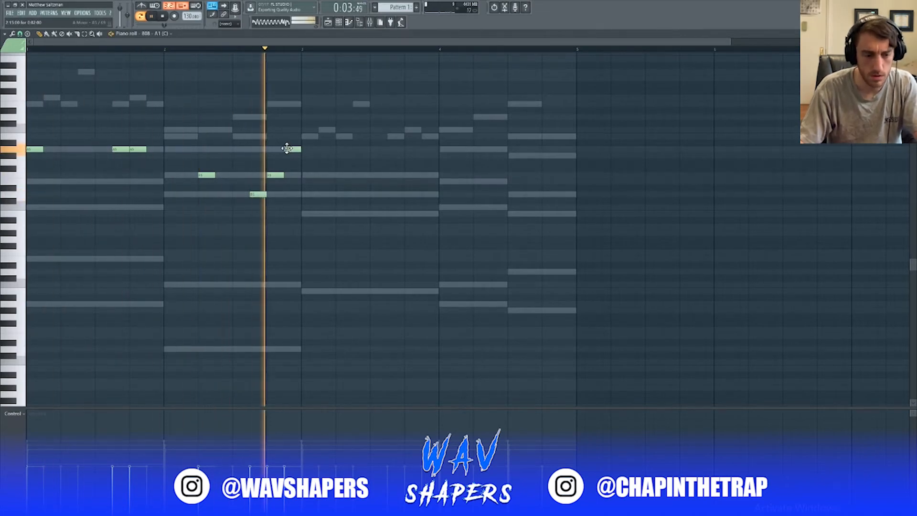
{"action": "key", "text": "space"}
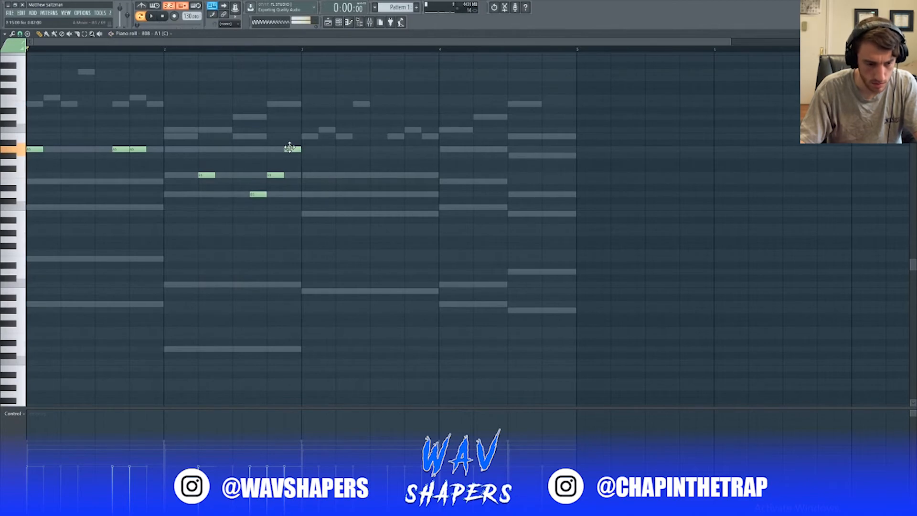
- Raise the last 808 note of bar 2 by two semitones, place a note at the start of bar 3, and play from there
{"action": "left_click_drag", "start_coordinate": [289, 147], "coordinate": [289, 137]}
{"action": "left_click_drag", "start_coordinate": [301, 208], "coordinate": [299, 219]}
{"action": "left_click", "coordinate": [303, 50]}
{"action": "key", "text": "space"}
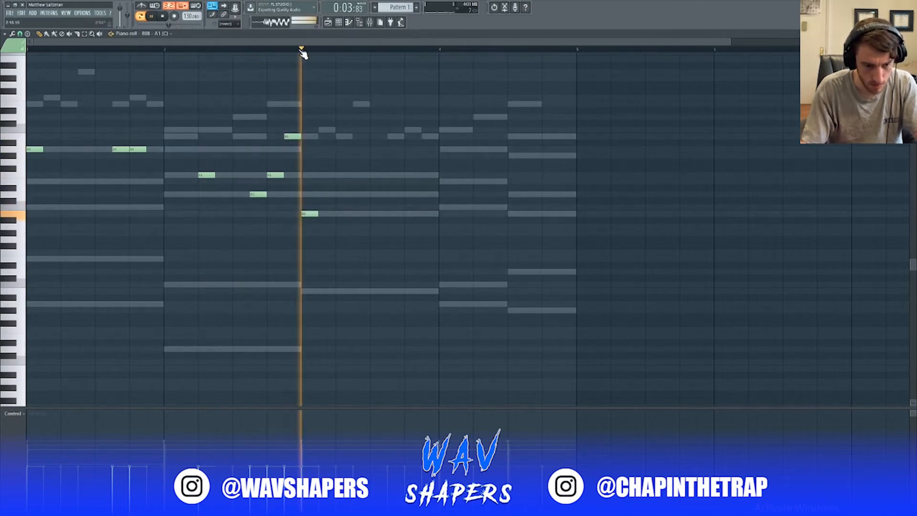
{"action": "key", "text": "space"}
- Add two more 808 notes in bar 3 at beats 2.5 and 4 on the same pitch as the bar's first note
{"action": "left_click", "coordinate": [358, 214]}
{"action": "key", "text": "space"}
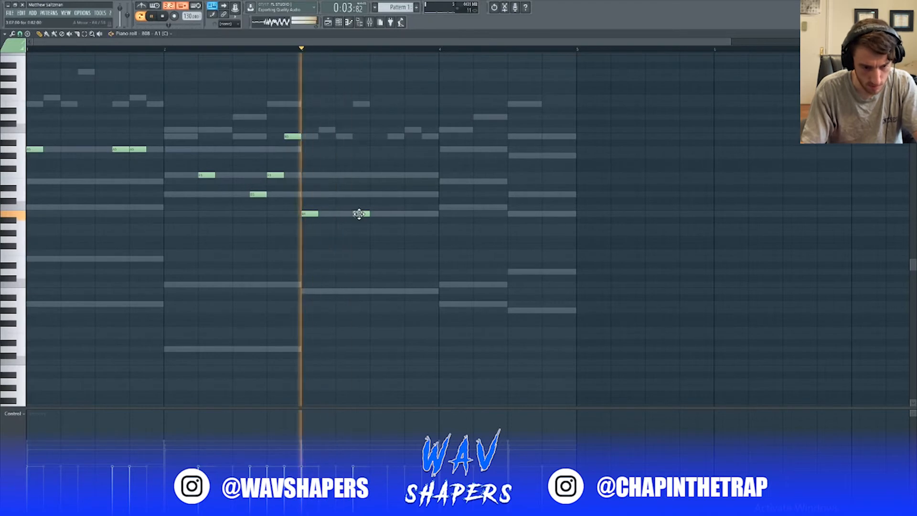
{"action": "left_click", "coordinate": [408, 214]}
{"action": "key", "text": "space"}
- Place 808 notes at the start and just before the midpoint of bar 4, and delete the middle note of bar 3
{"action": "left_click", "coordinate": [439, 207]}
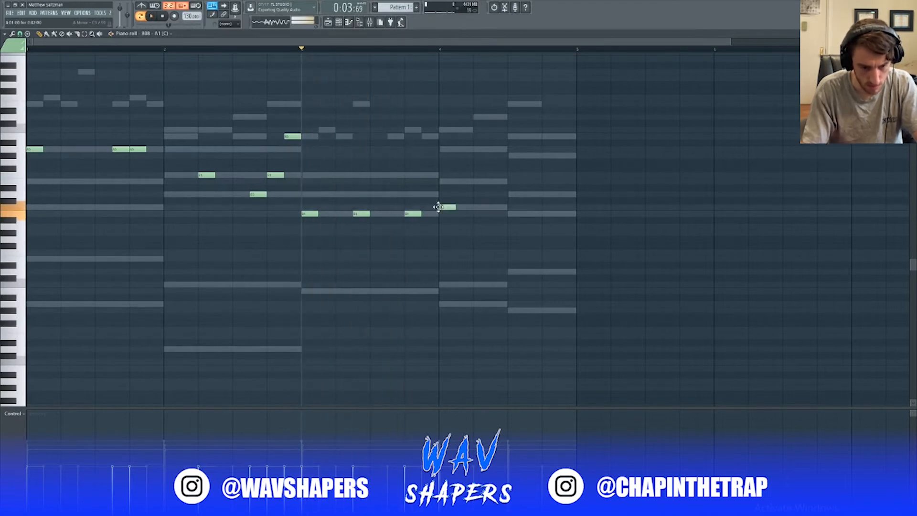
{"action": "key", "text": "space"}
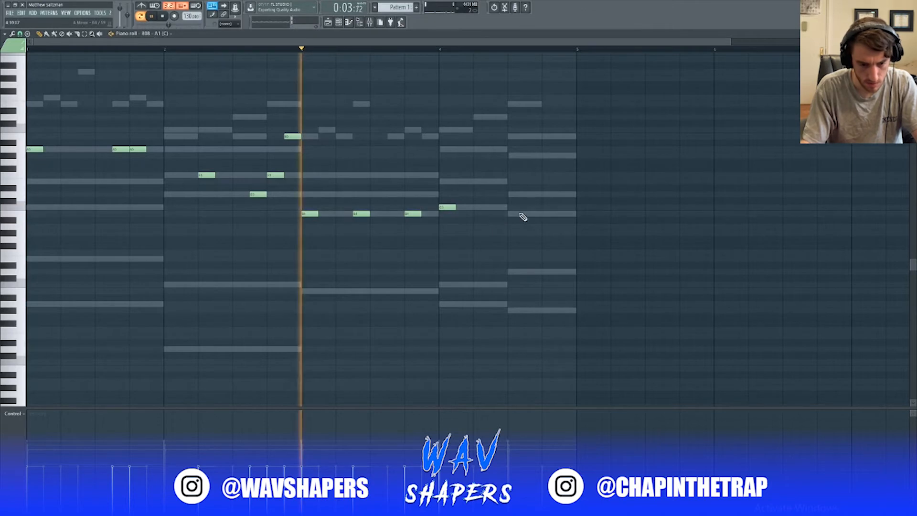
{"action": "left_click", "coordinate": [509, 214]}
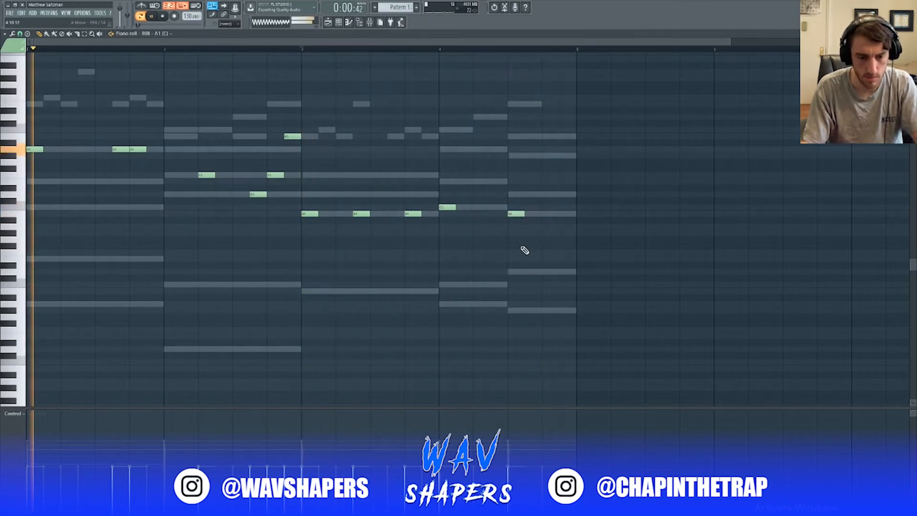
{"action": "left_click_drag", "start_coordinate": [511, 214], "coordinate": [502, 213]}
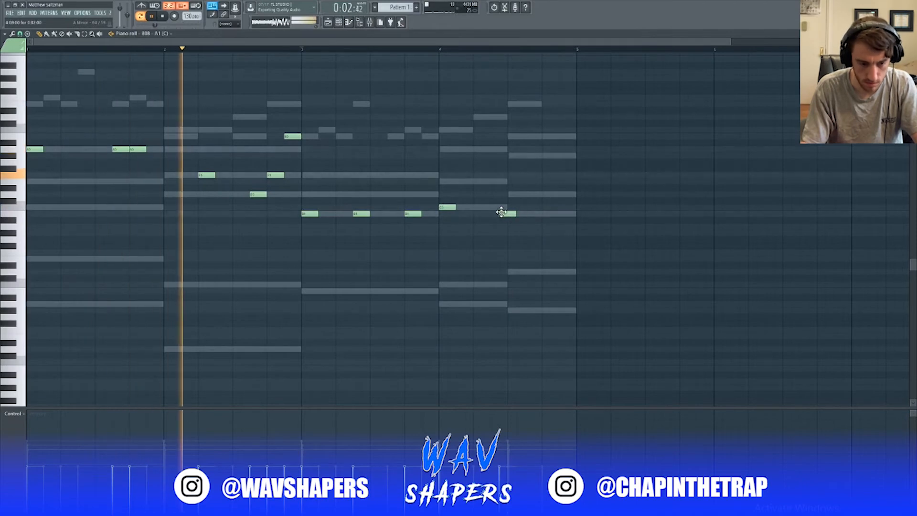
{"action": "right_click", "coordinate": [362, 214]}
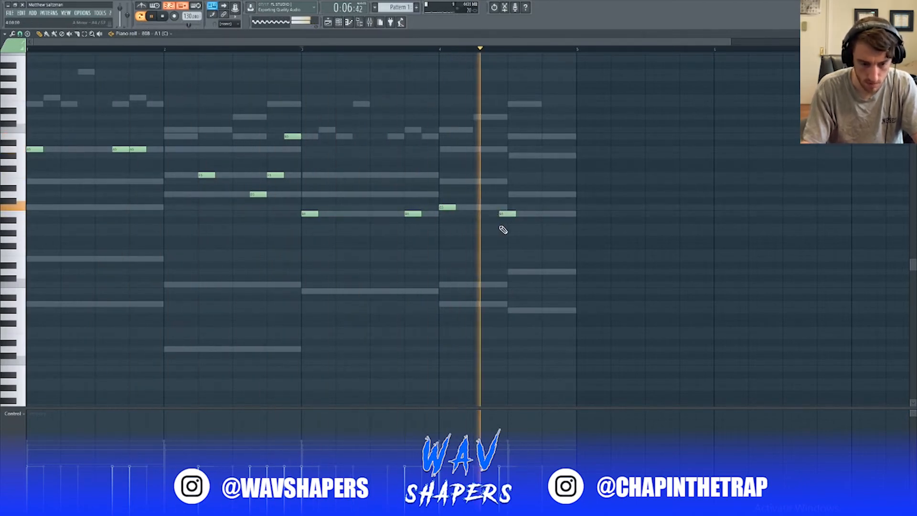
- Add an 808 note at beat 2 of bar 4, remove the note just before the bar's midpoint, and play from bar 4
{"action": "key", "text": "space"}
{"action": "left_click", "coordinate": [478, 181]}
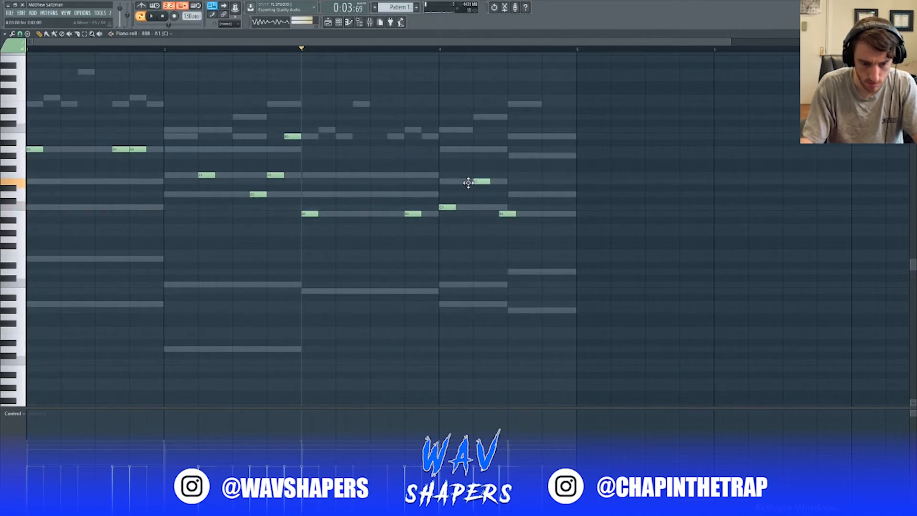
{"action": "left_click", "coordinate": [439, 48]}
{"action": "key", "text": "space"}
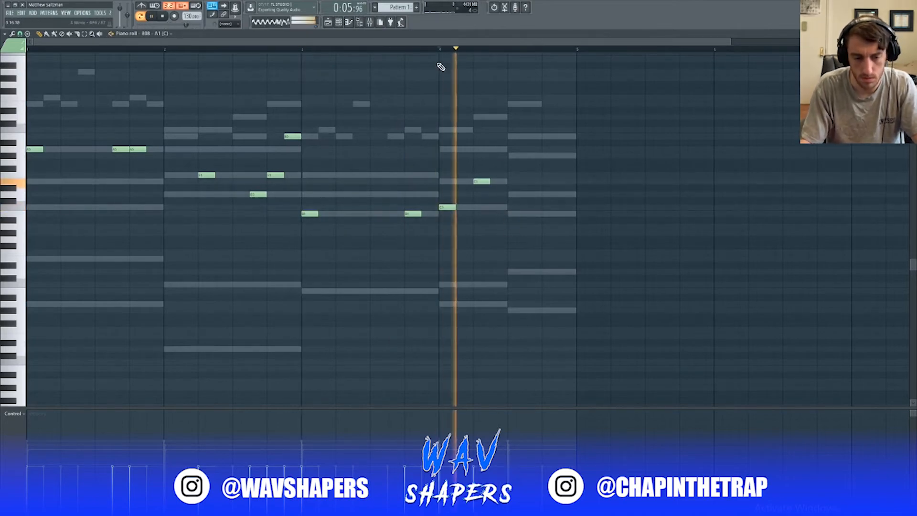
{"action": "key", "text": "space"}
- Add 808 notes at beats 3 and 4 of bar 4, lower the last one by a semitone, and listen to the line
{"action": "left_click", "coordinate": [513, 156]}
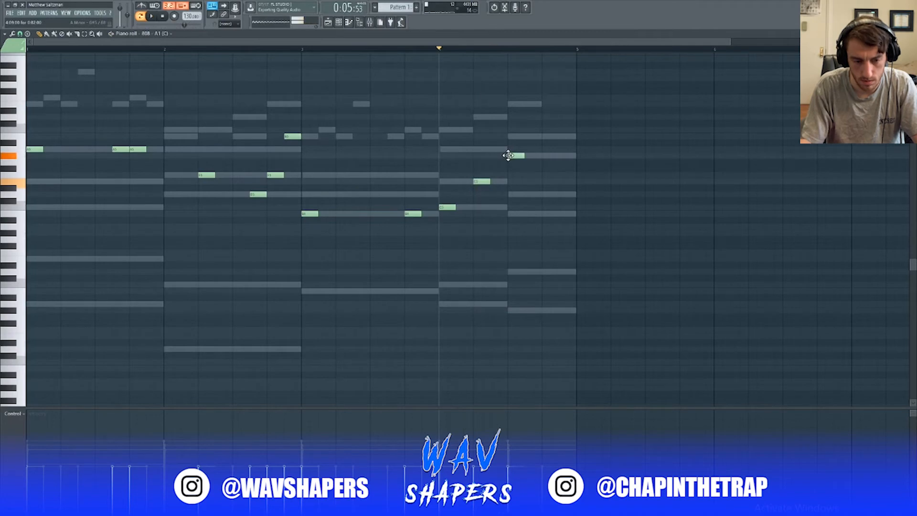
{"action": "left_click", "coordinate": [543, 169]}
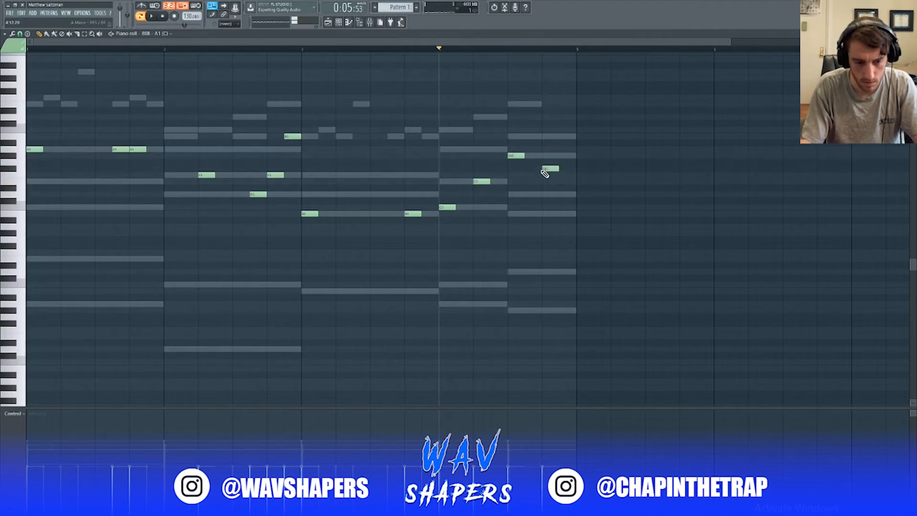
{"action": "mouse_move", "coordinate": [550, 168]}
{"action": "left_mouse_down"}
{"action": "mouse_move", "coordinate": [554, 179]}
{"action": "mouse_move", "coordinate": [548, 173]}
{"action": "left_mouse_up"}
{"action": "key", "text": "space"}
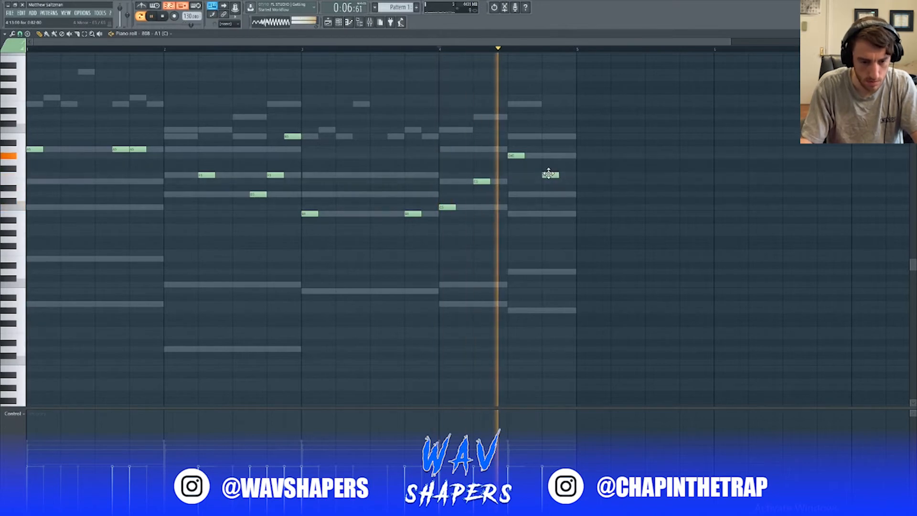
- Cut the 808 notes from Pattern 1 and paste them into the 808 channel of a new empty pattern
{"action": "key", "text": "F7"}
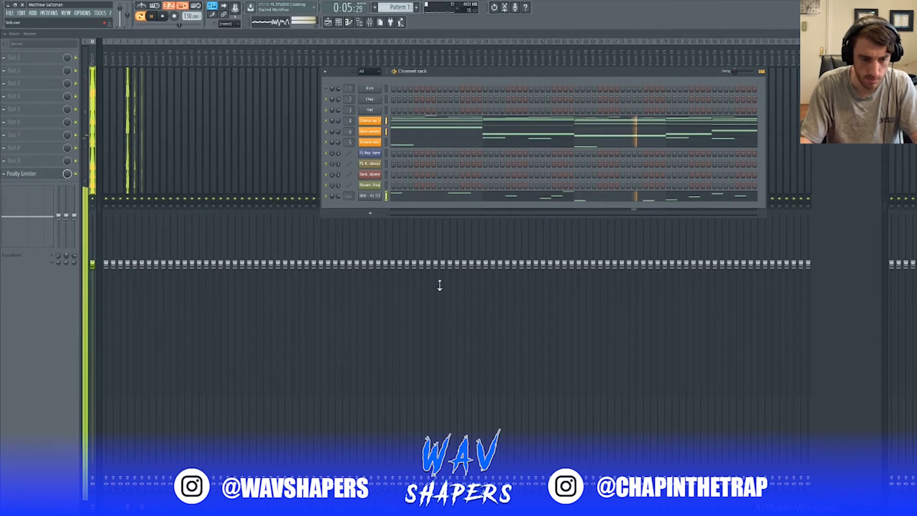
{"action": "right_click", "coordinate": [366, 197]}
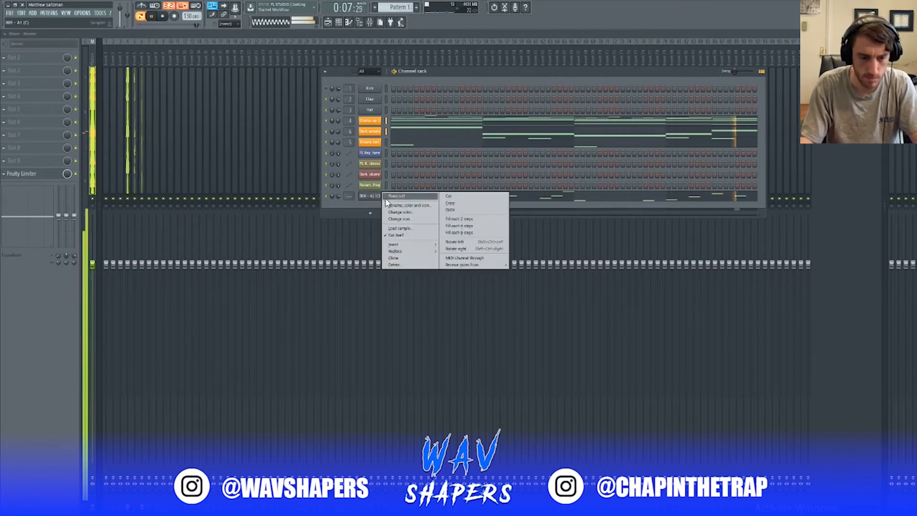
{"action": "left_click", "coordinate": [451, 197]}
{"action": "key", "text": "space"}
{"action": "left_click", "coordinate": [417, 7]}
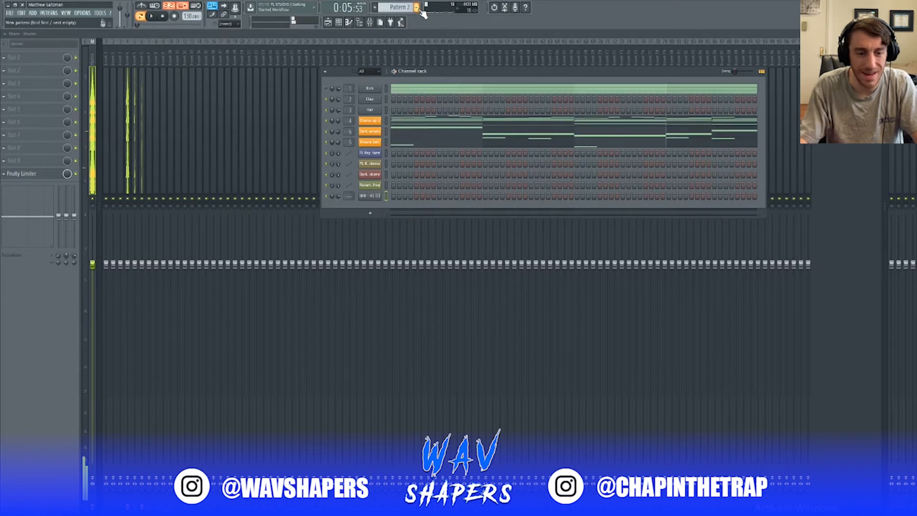
{"action": "right_click", "coordinate": [365, 199]}
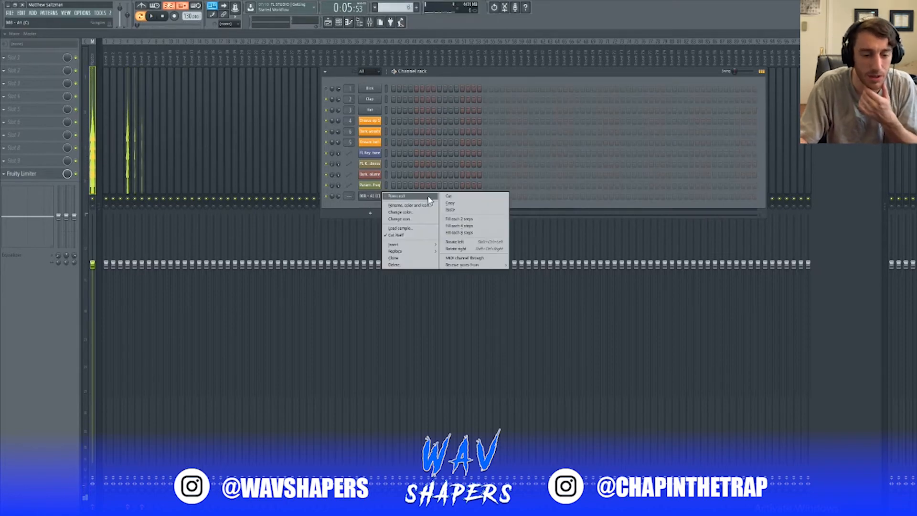
{"action": "left_click", "coordinate": [447, 208]}
- Place one clip of the new 808 pattern at bar 9 on playlist track 6 and extend it to bar 17
{"action": "left_click", "coordinate": [328, 23]}
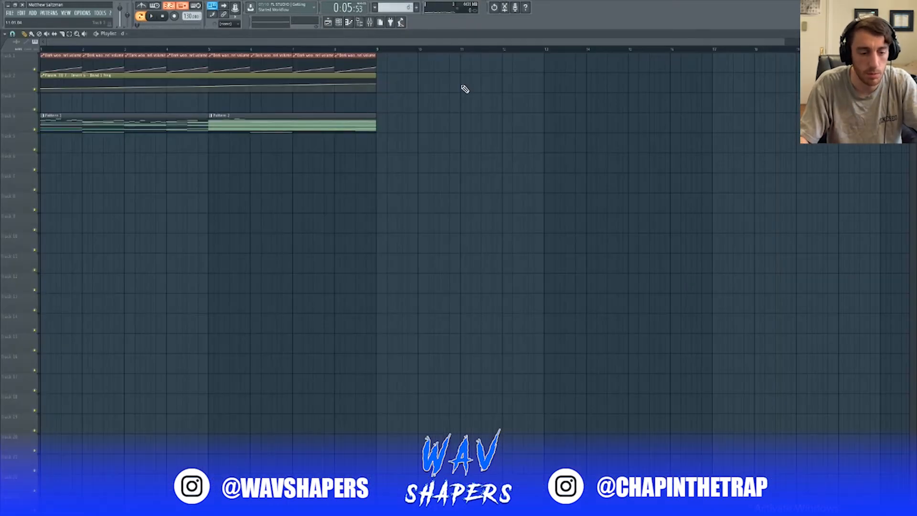
{"action": "left_click", "coordinate": [381, 174]}
{"action": "left_click", "coordinate": [549, 175]}
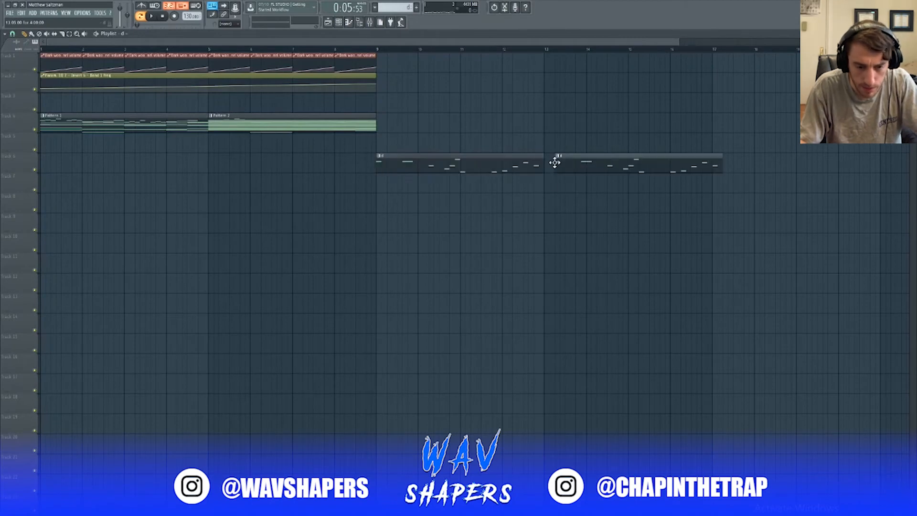
{"action": "right_click", "coordinate": [573, 166]}
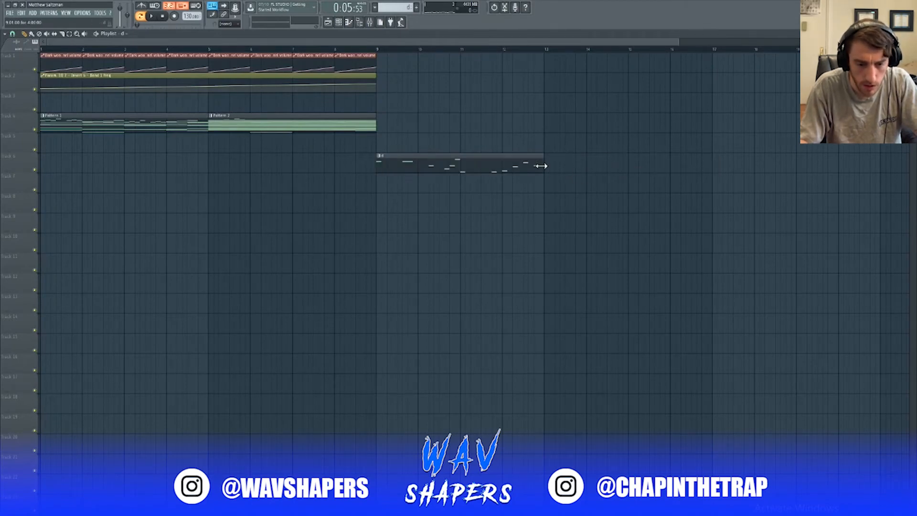
{"action": "left_click_drag", "start_coordinate": [543, 165], "coordinate": [712, 156]}
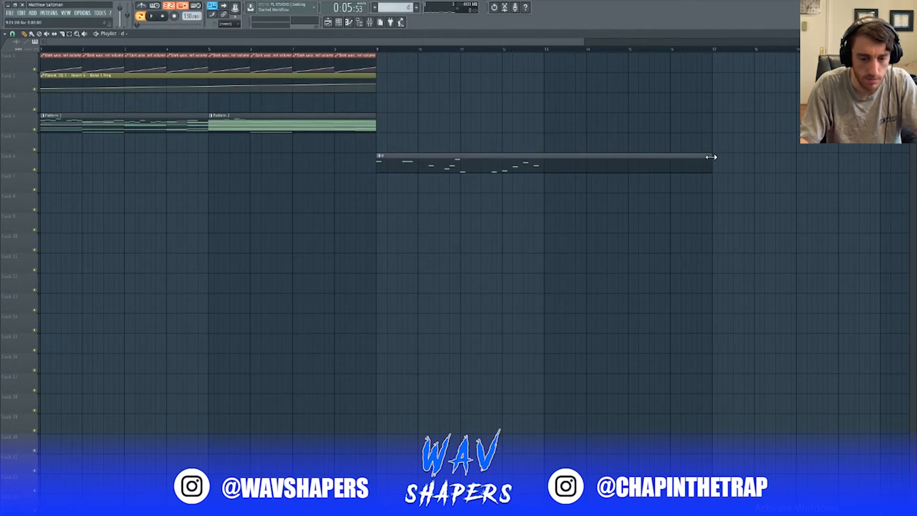
- Open the 808 pattern's piano roll, select all of its notes and duplicate them into bars 5 to 8
{"action": "double_click", "coordinate": [678, 163]}
{"action": "left_click", "coordinate": [97, 33]}
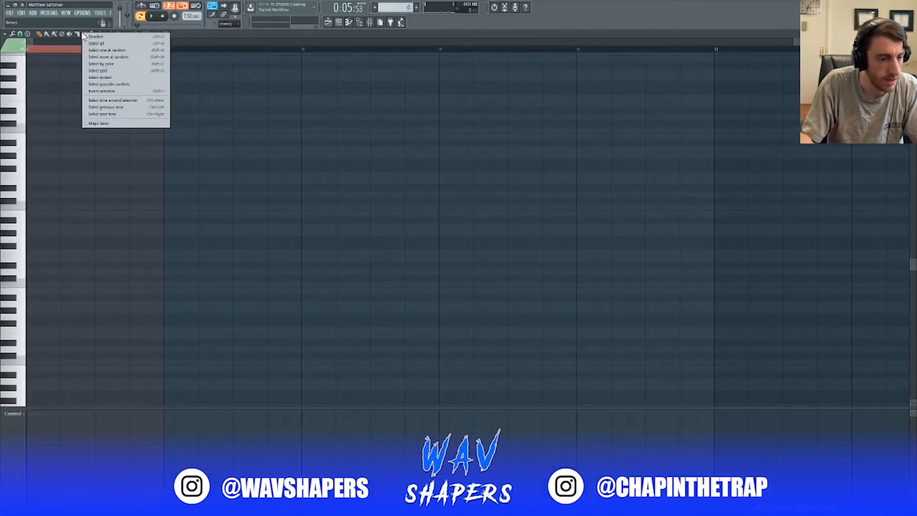
{"action": "left_click", "coordinate": [98, 40]}
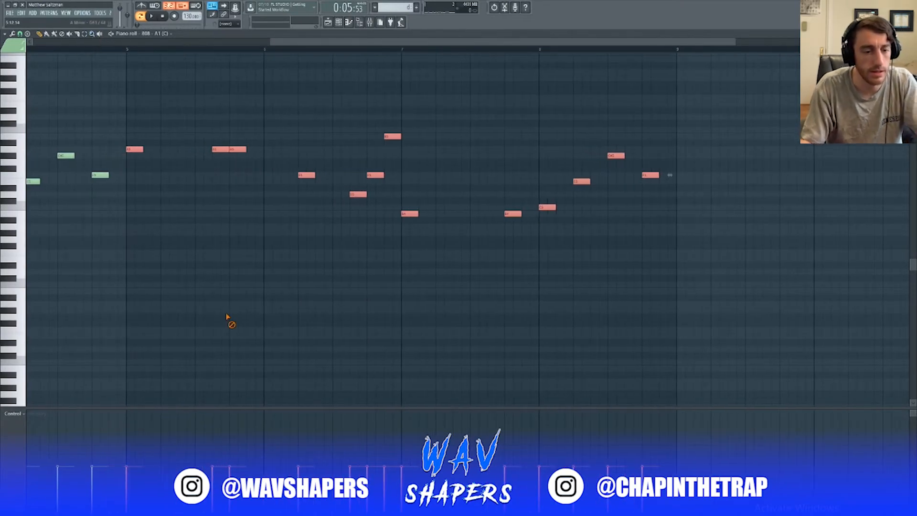
- Raise the 808 note at beat 3.5 of bar 5 by one octave and play the pattern from bar 5
{"action": "scroll", "coordinate": [250, 304], "scroll_direction": "up", "scroll_amount": 3}
{"action": "scroll", "coordinate": [250, 304], "scroll_direction": "up", "scroll_amount": 1}
{"action": "left_click", "coordinate": [127, 49]}
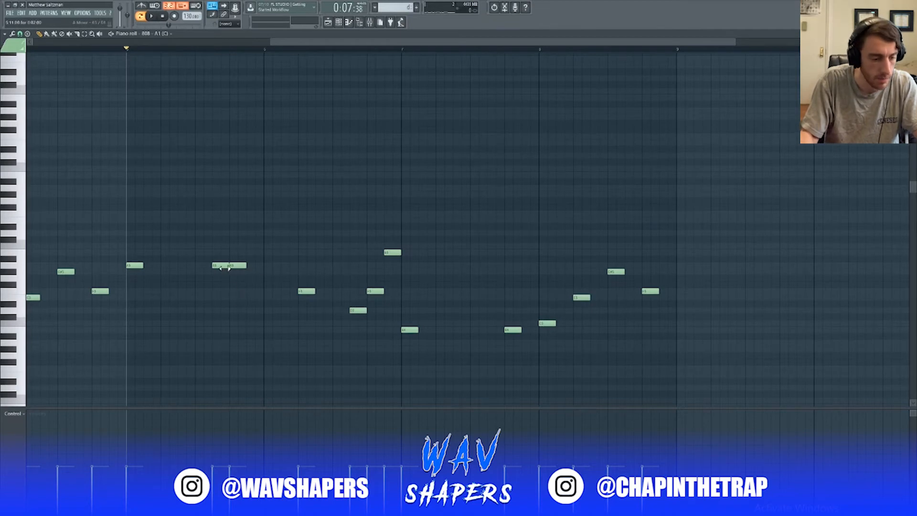
{"action": "left_click_drag", "start_coordinate": [220, 266], "coordinate": [220, 187]}
{"action": "key", "text": "space"}
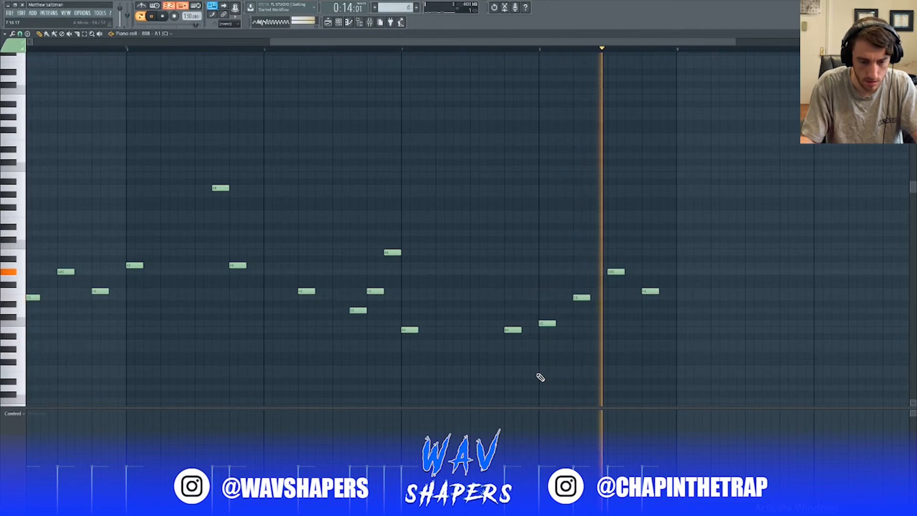
- Raise the last 808 note of bar 8 by six semitones and move playback to the start of bar 8
{"action": "key", "text": "space"}
{"action": "left_click_drag", "start_coordinate": [647, 290], "coordinate": [646, 251]}
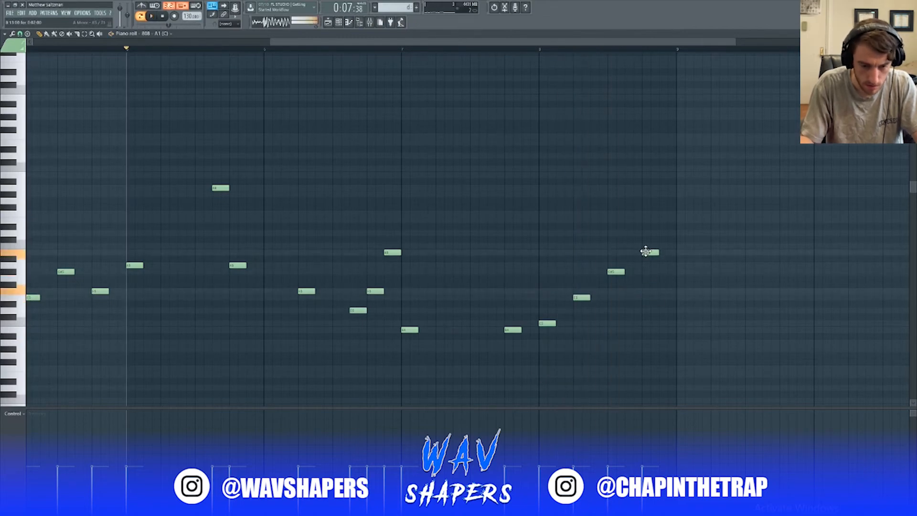
{"action": "left_click", "coordinate": [538, 49]}
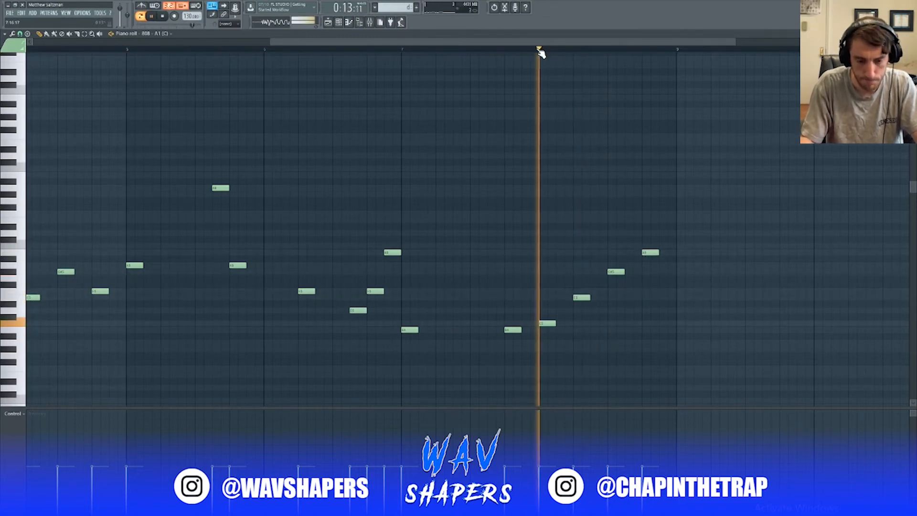
- Play the last bar of the 808 pattern, stop playback and return to the playlist
{"action": "key", "text": "space"}
{"action": "key", "text": "space"}
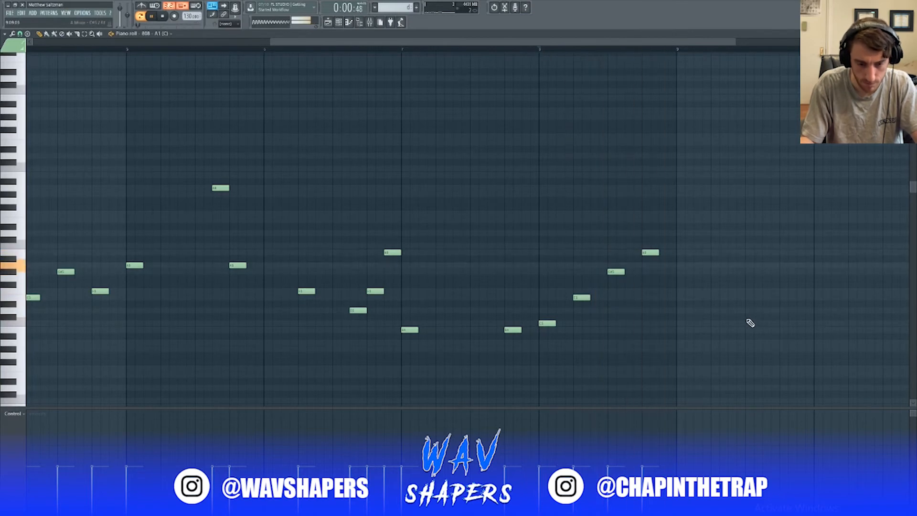
{"action": "key", "text": "F7"}
{"action": "key", "text": "F6"}
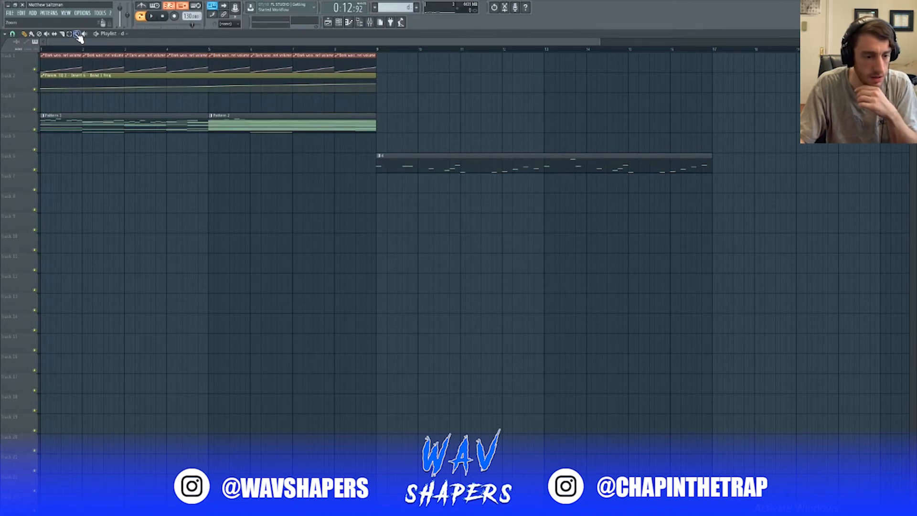
- Duplicate the melody and automation clips of bars 1 to 8 to bar 9, and copy all clips of bars 9 to 16 to bar 17
{"action": "left_click_drag", "start_coordinate": [423, 152], "coordinate": [41, 53]}
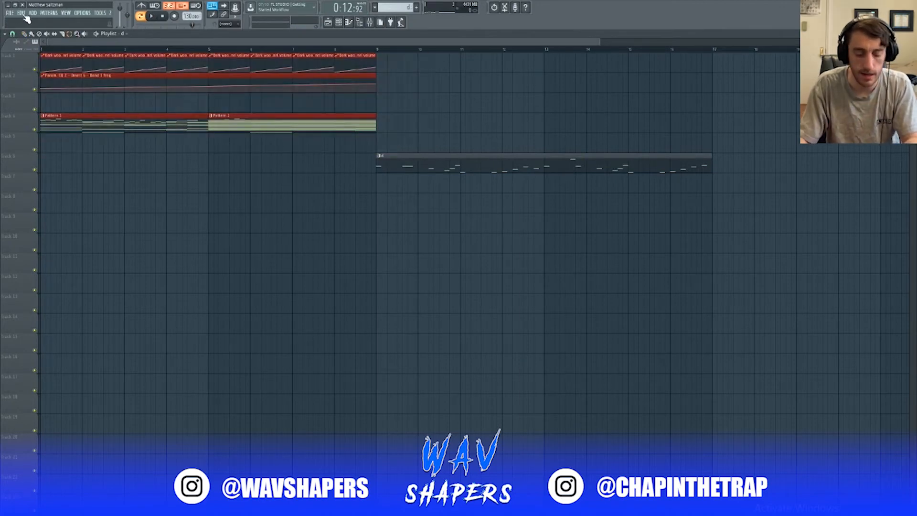
{"action": "key", "text": "ctrl+b"}
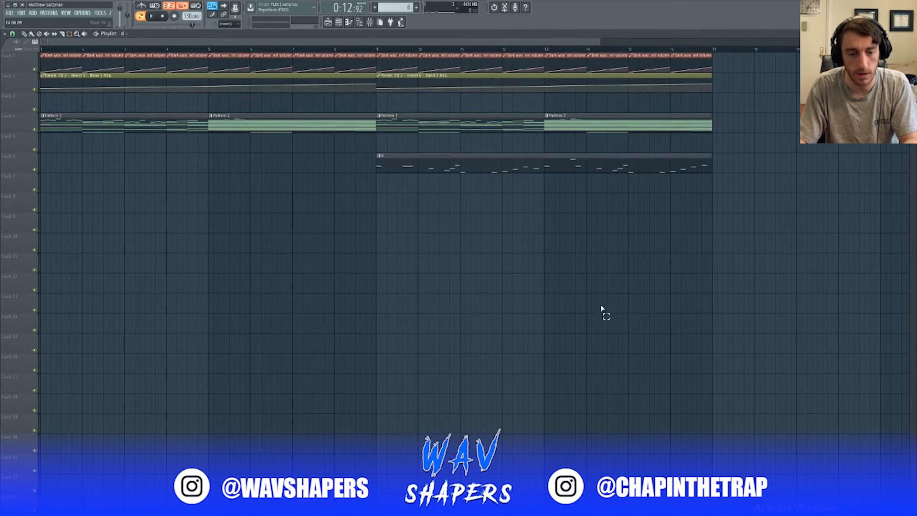
{"action": "left_click_drag", "start_coordinate": [859, 251], "coordinate": [391, 51]}
{"action": "key", "text": "ctrl+b"}
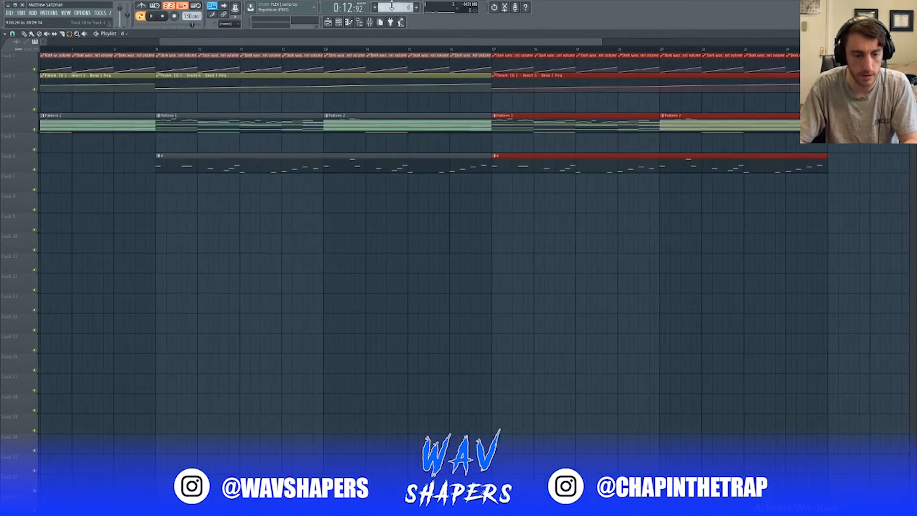
{"action": "left_click", "coordinate": [588, 375]}
- Create a new pattern named d and place four-bar clips of it at bars 9 and 17 on playlist track 10
{"action": "key", "text": "F4"}
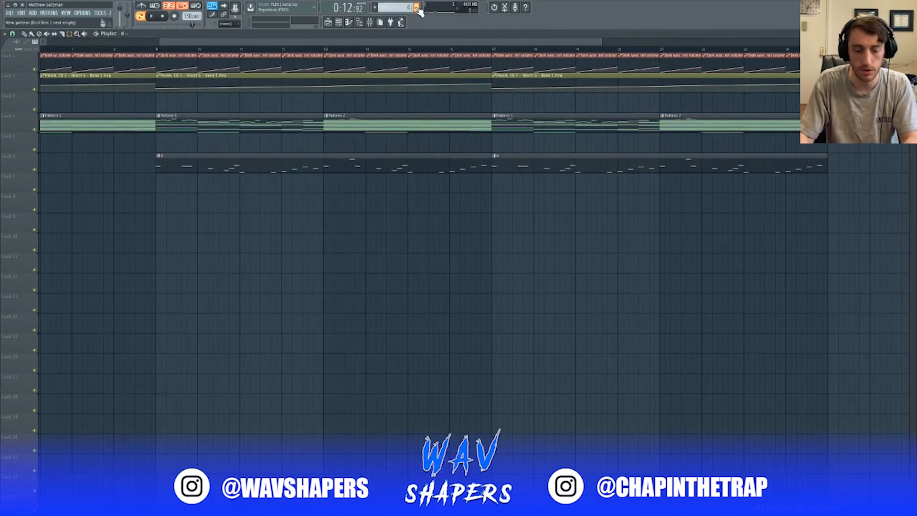
{"action": "type", "text": "d"}
{"action": "key", "text": "Return"}
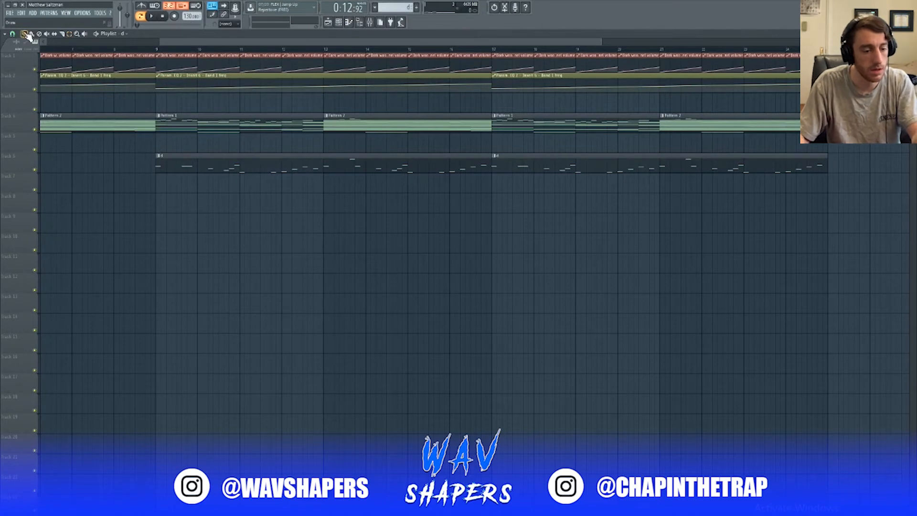
{"action": "left_click", "coordinate": [159, 247]}
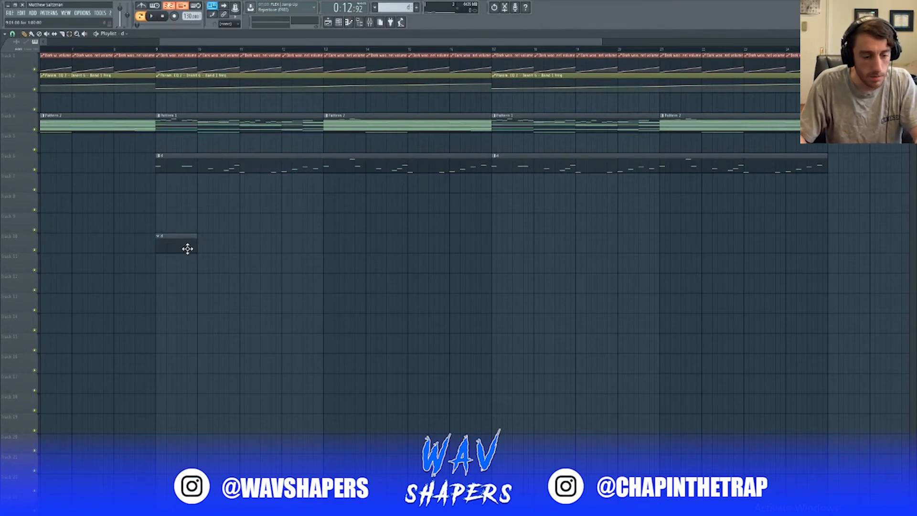
{"action": "left_click_drag", "start_coordinate": [197, 247], "coordinate": [317, 266]}
{"action": "left_click", "coordinate": [494, 244]}
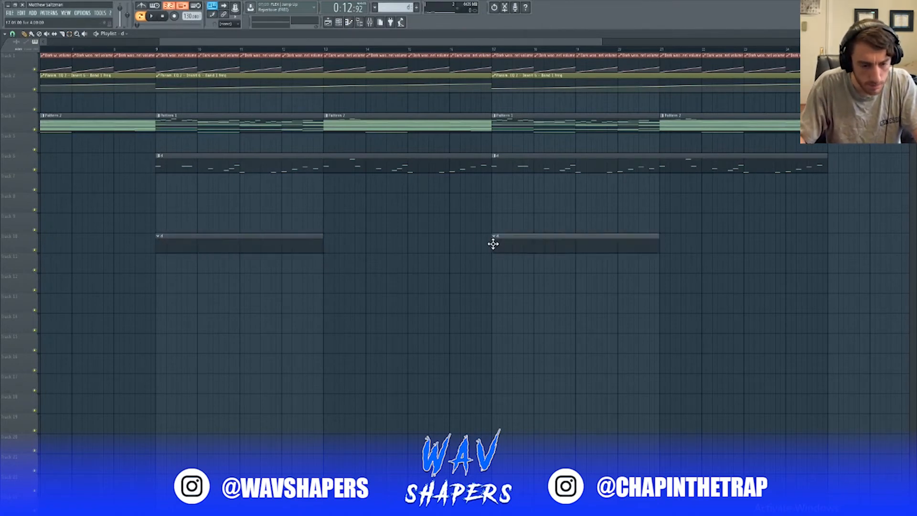
- Add the CLAP - BIGSHOT sample from the wavshapers Clap folder as a new channel above Kick in the channel rack
{"action": "double_click", "coordinate": [536, 250]}
{"action": "key", "text": "F9"}
{"action": "key", "text": "alt+F8"}
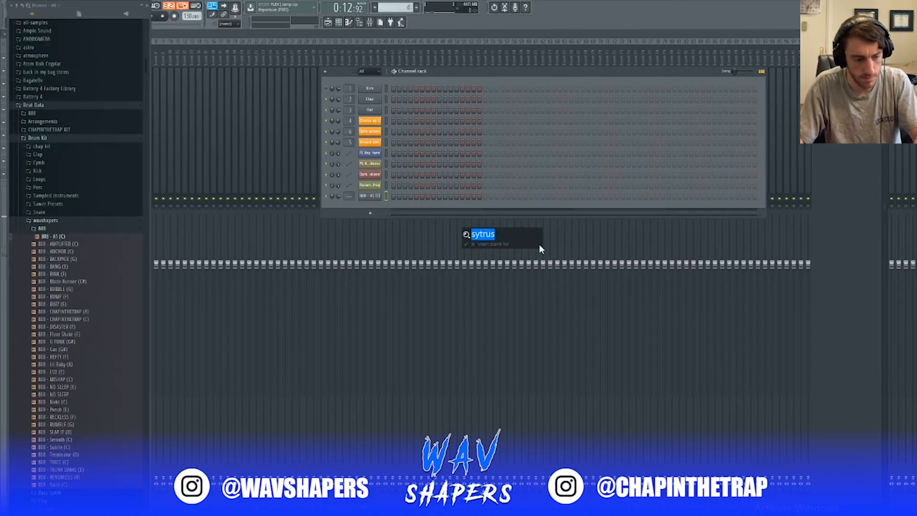
{"action": "left_click", "coordinate": [53, 229]}
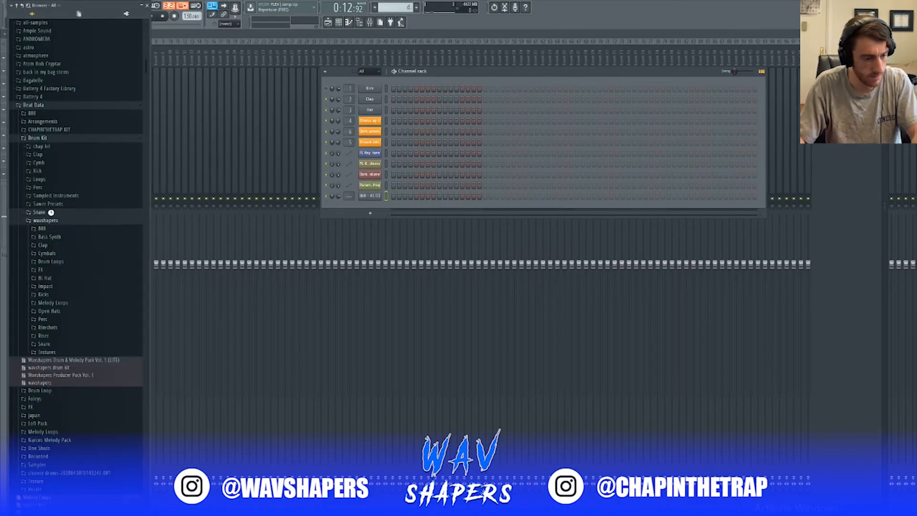
{"action": "left_click", "coordinate": [48, 213]}
{"action": "left_click", "coordinate": [48, 212]}
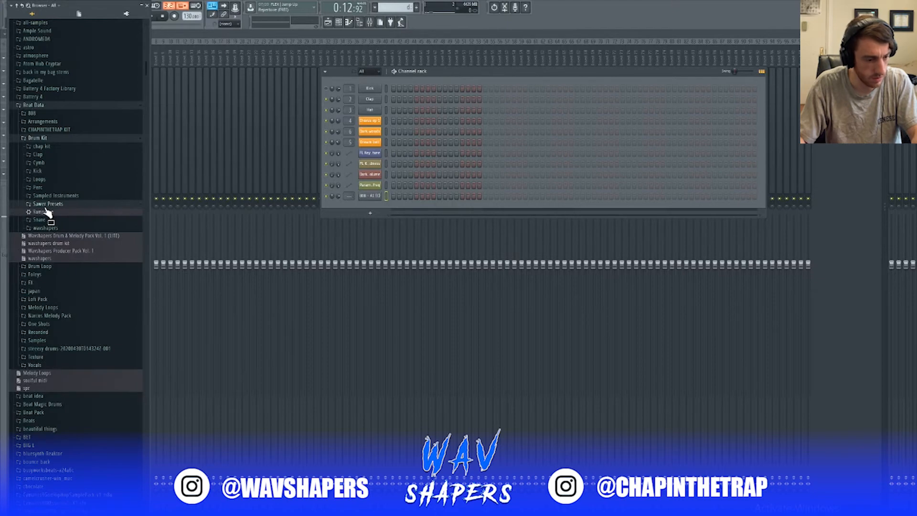
{"action": "left_click", "coordinate": [53, 229]}
{"action": "left_click", "coordinate": [64, 254]}
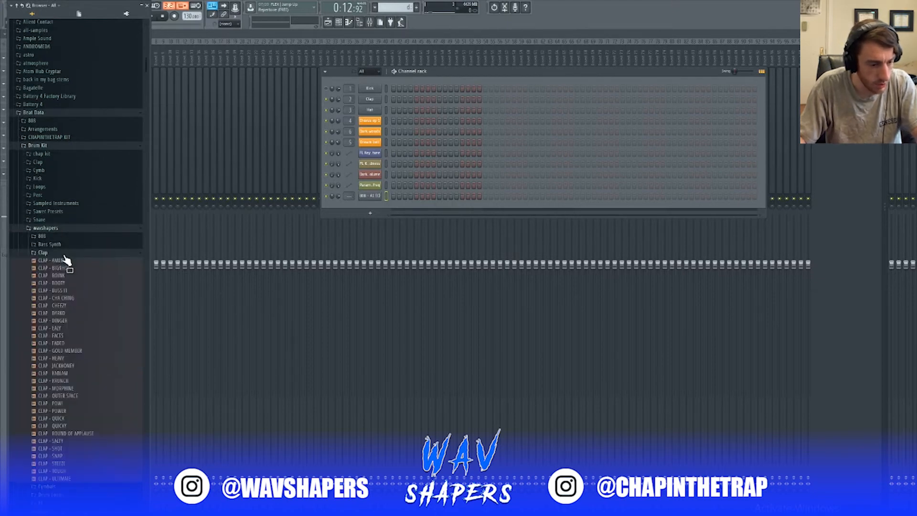
{"action": "left_click_drag", "start_coordinate": [58, 268], "coordinate": [379, 81]}
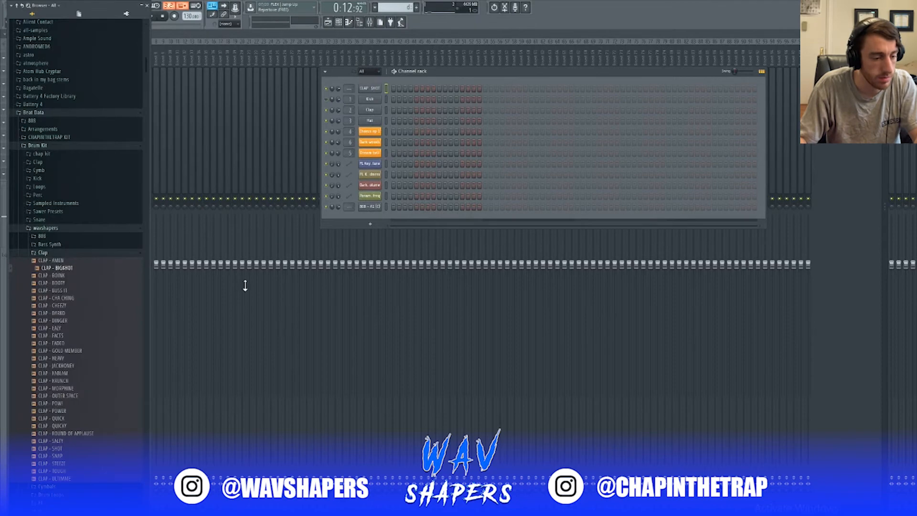
- Place the CYMBAL - BANDO sample from the wavshapers Cymbals folder at bar 9 on playlist track 7
{"action": "left_click", "coordinate": [43, 253]}
{"action": "left_click", "coordinate": [61, 261]}
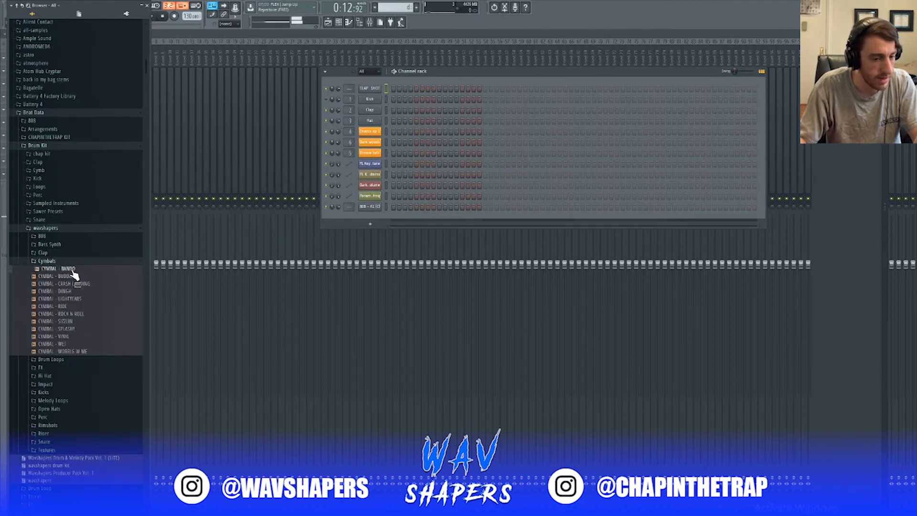
{"action": "left_click_drag", "start_coordinate": [74, 275], "coordinate": [472, 232]}
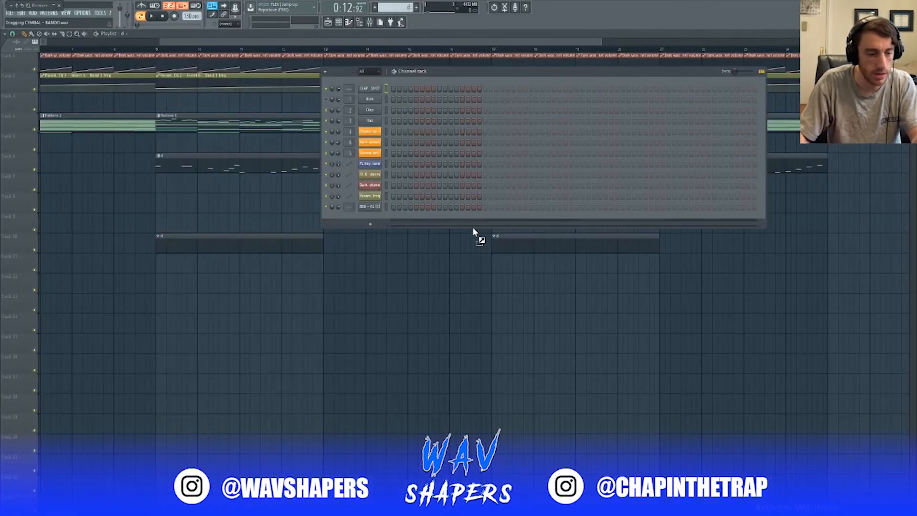
{"action": "left_click_drag", "start_coordinate": [158, 184], "coordinate": [159, 185]}
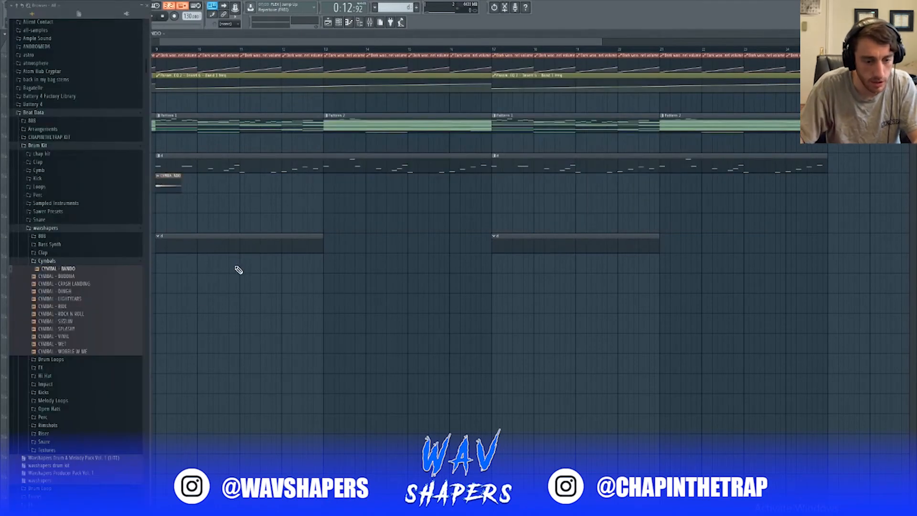
- Audition samples in the wavshapers FX folder to find a transition effect leading into bar 9
{"action": "left_click_drag", "start_coordinate": [347, 42], "coordinate": [235, 42]}
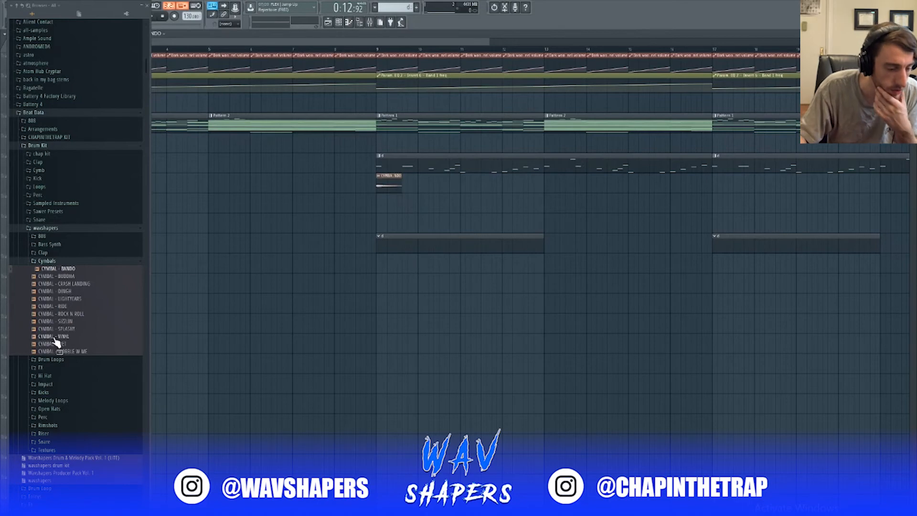
{"action": "left_click", "coordinate": [41, 367]}
{"action": "scroll", "coordinate": [53, 378], "scroll_direction": "down", "scroll_amount": 5}
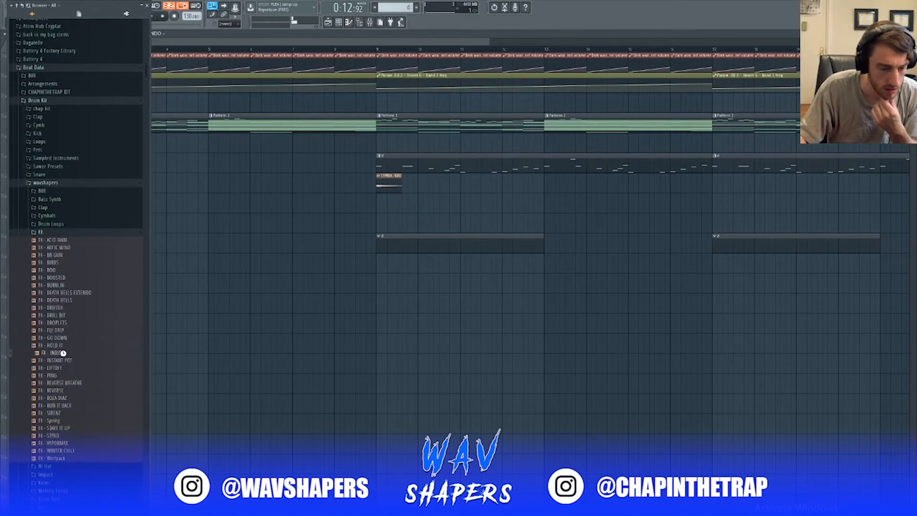
{"action": "left_click", "coordinate": [68, 376]}
{"action": "left_click", "coordinate": [71, 406]}
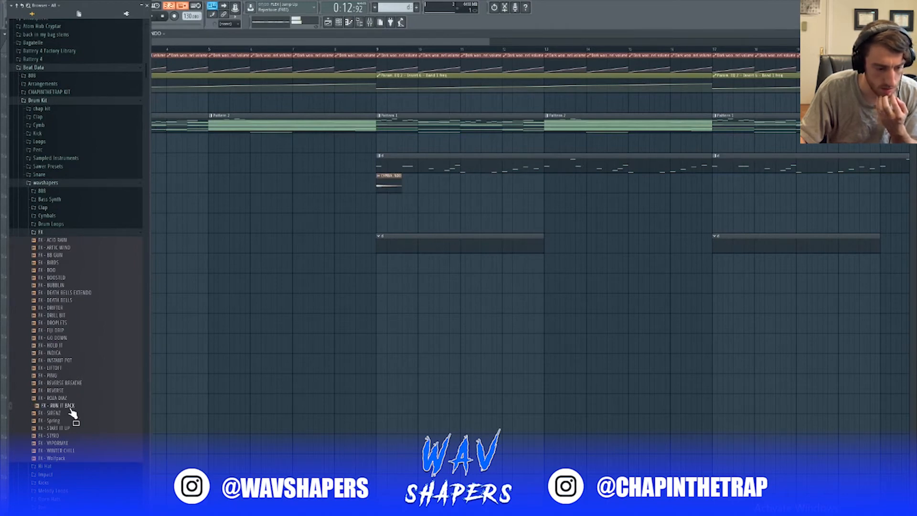
{"action": "left_click", "coordinate": [69, 421]}
{"action": "left_click", "coordinate": [70, 428]}
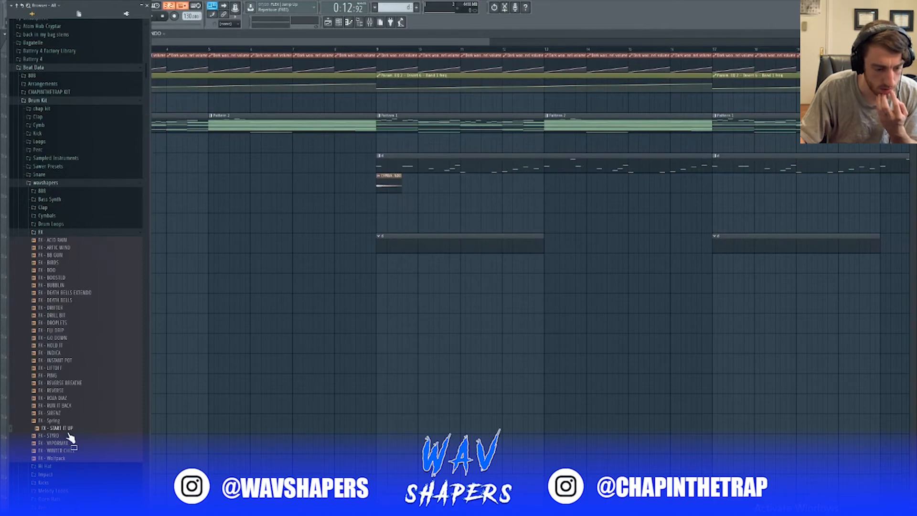
{"action": "left_click", "coordinate": [70, 435]}
{"action": "left_click", "coordinate": [69, 443]}
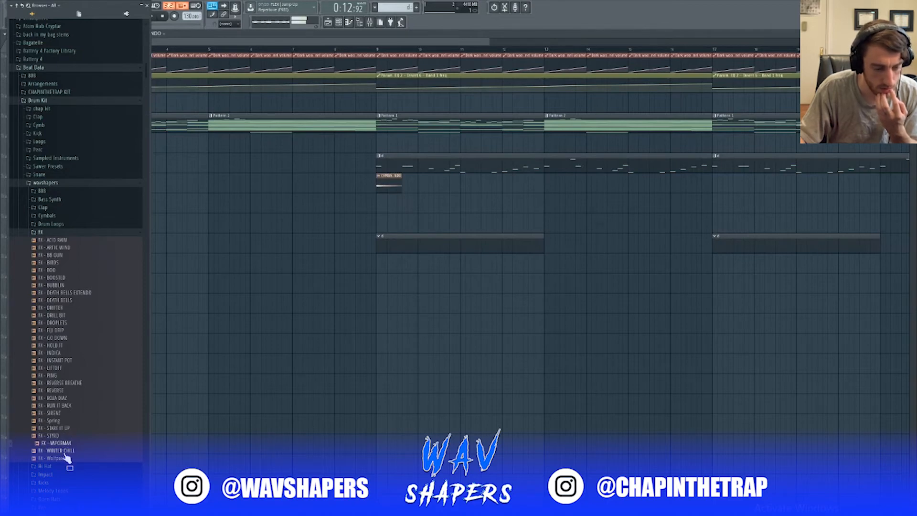
{"action": "left_click", "coordinate": [65, 451]}
{"action": "left_click", "coordinate": [66, 459]}
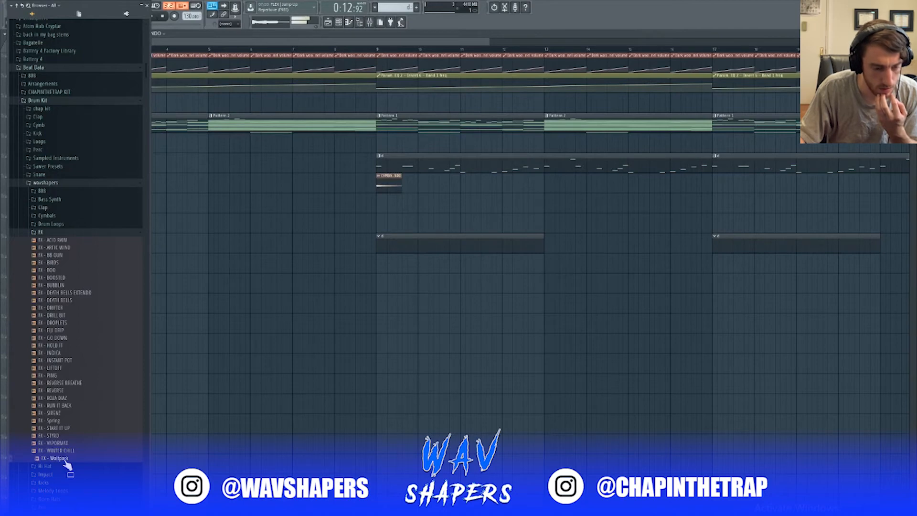
{"action": "left_click", "coordinate": [55, 270]}
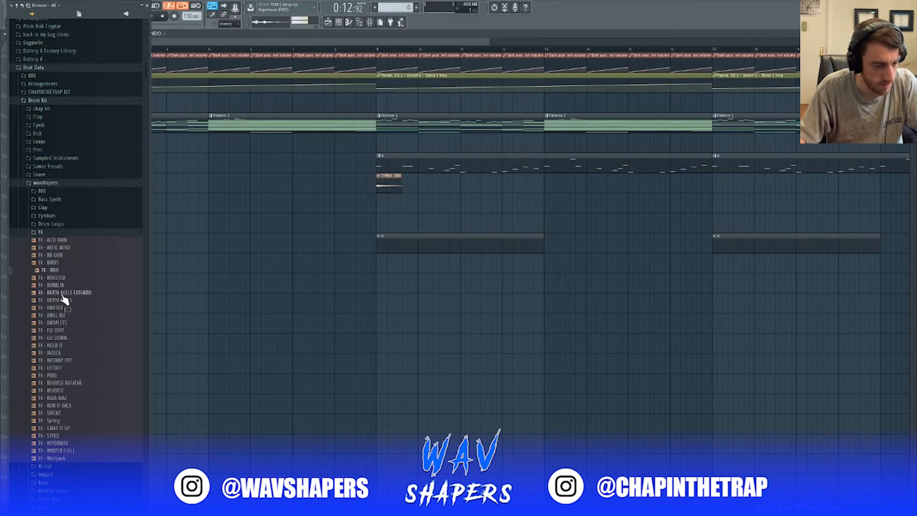
{"action": "left_click", "coordinate": [61, 263]}
{"action": "left_click", "coordinate": [63, 255]}
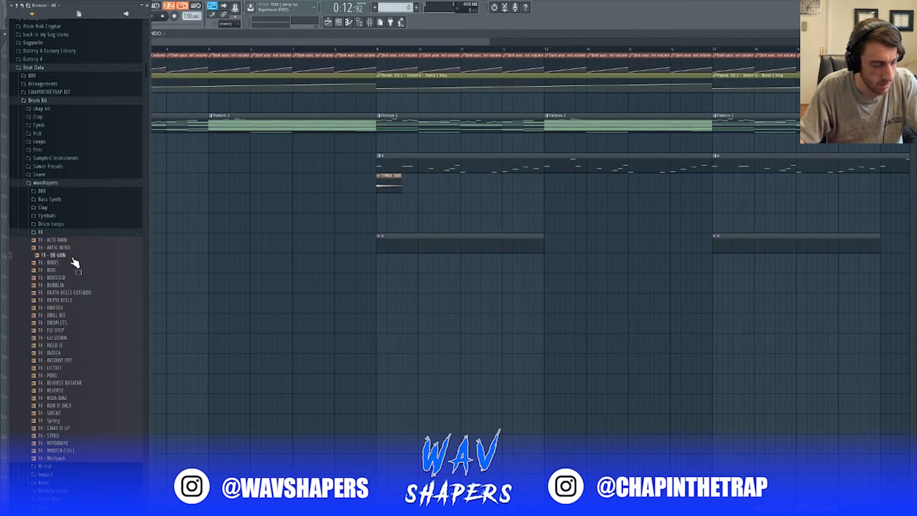
- Place the FX - BB GUN sample on playlist track 11 so that it ends at bar 9, and reverse it
{"action": "left_click_drag", "start_coordinate": [74, 262], "coordinate": [363, 264]}
{"action": "double_click", "coordinate": [349, 266]}
{"action": "left_click", "coordinate": [176, 186]}
- Play the arrangement from bar 8 into bar 9, close the FX sample's settings and stop playback
{"action": "left_click", "coordinate": [336, 48]}
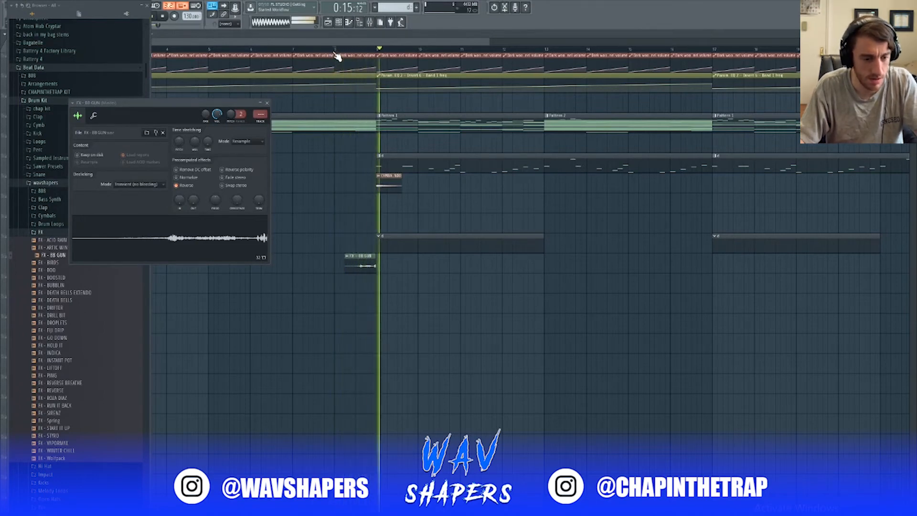
{"action": "left_click", "coordinate": [267, 103]}
{"action": "key", "text": "space"}
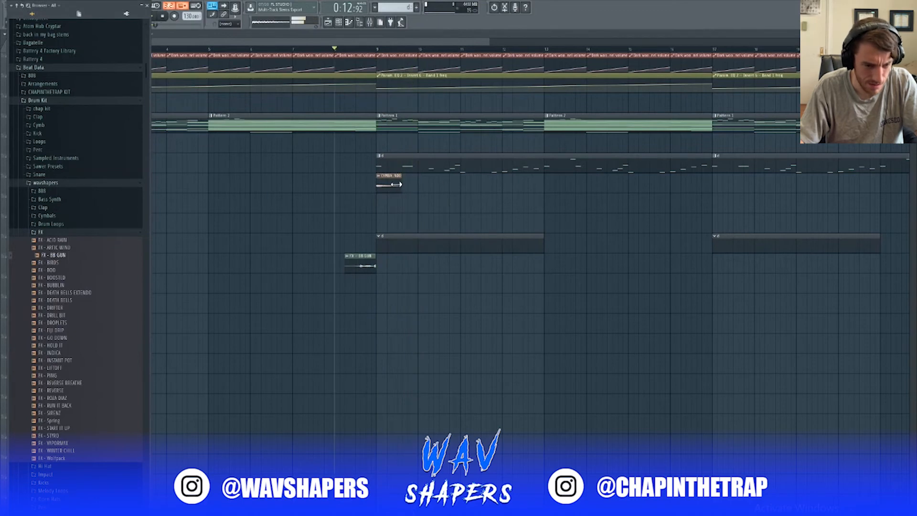
- Trim the last beat of bar 8 off the melody and automation clips and play the transition into bar 9
{"action": "left_click", "coordinate": [396, 184]}
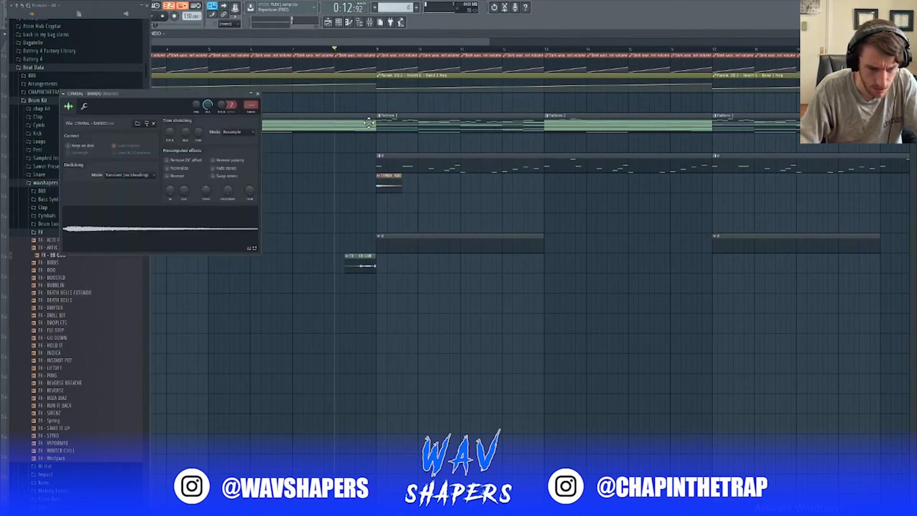
{"action": "key", "text": "space"}
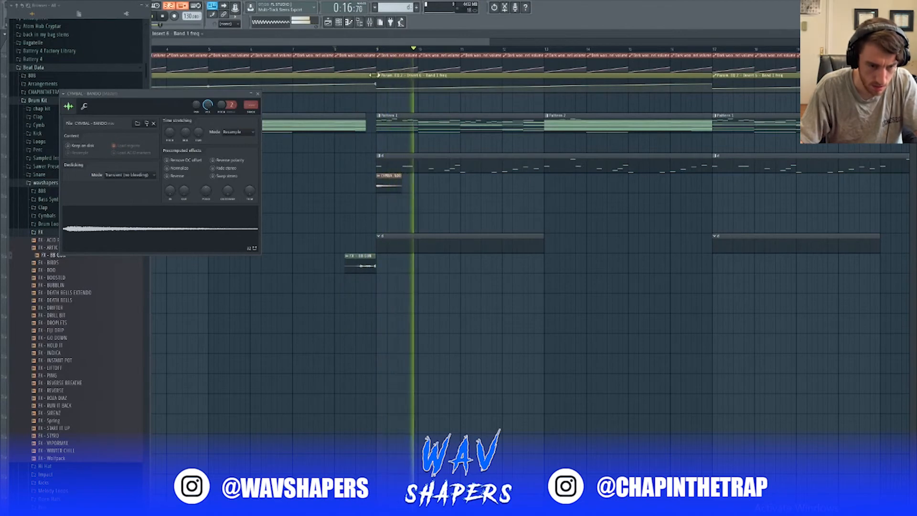
{"action": "key", "text": "space"}
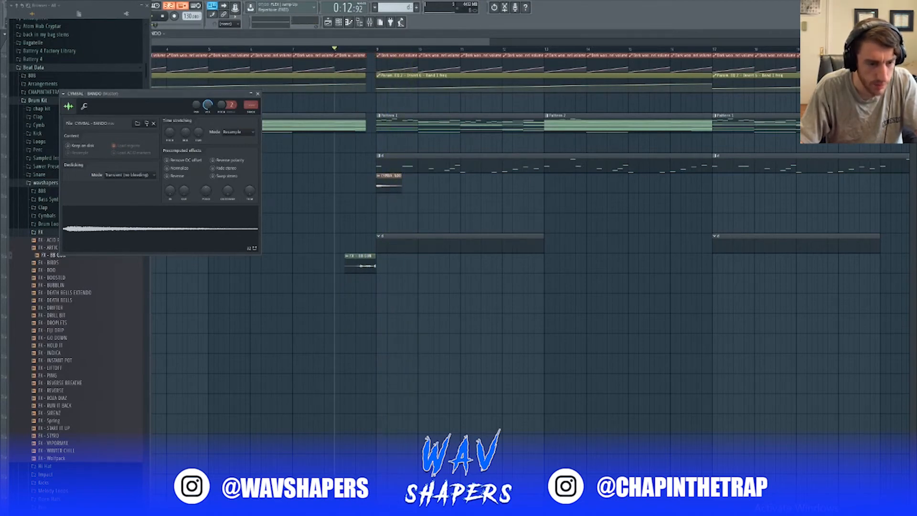
{"action": "key", "text": "Escape"}
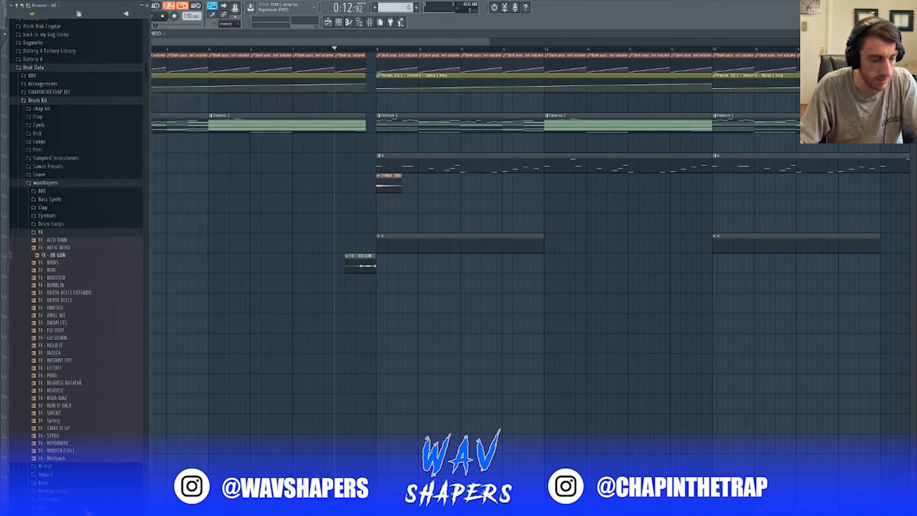
- Audition FX - SIRENZ, and place RISER - CINEMATIC RISER from the wavshapers Riser folder at bar 7 on playlist track 9
{"action": "left_click", "coordinate": [72, 413]}
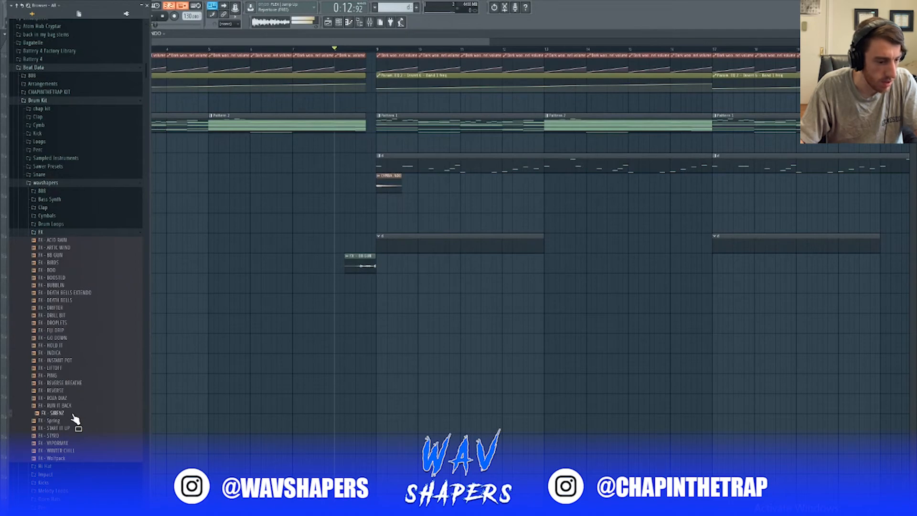
{"action": "left_click", "coordinate": [49, 234]}
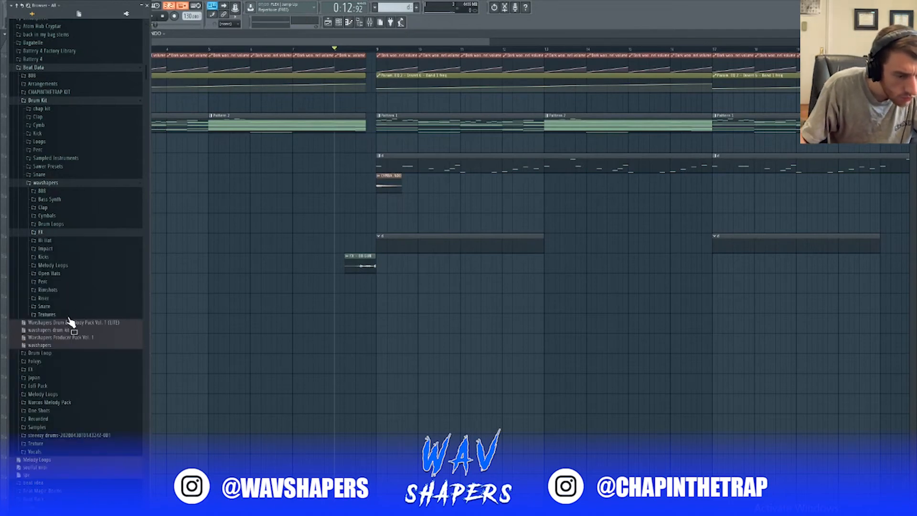
{"action": "left_click", "coordinate": [44, 298]}
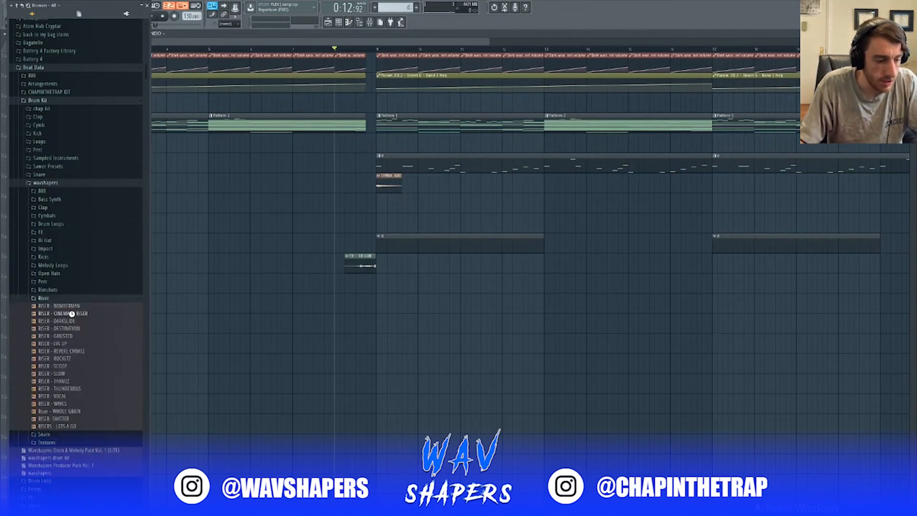
{"action": "left_click_drag", "start_coordinate": [72, 314], "coordinate": [337, 217]}
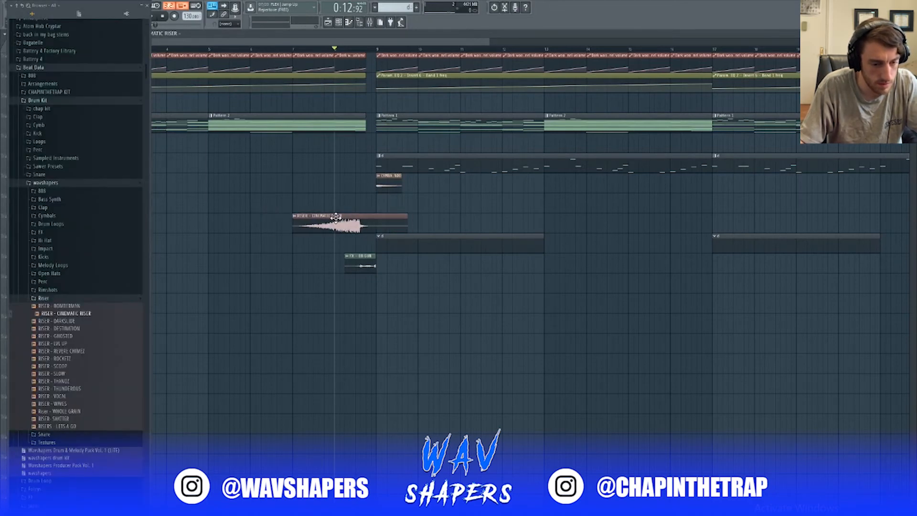
- Trim the end of the cinematic riser, time-stretch it so its peak lands at bar 9, and play the transition from bar 8
{"action": "double_click", "coordinate": [335, 217]}
{"action": "left_click_drag", "start_coordinate": [193, 134], "coordinate": [193, 115]}
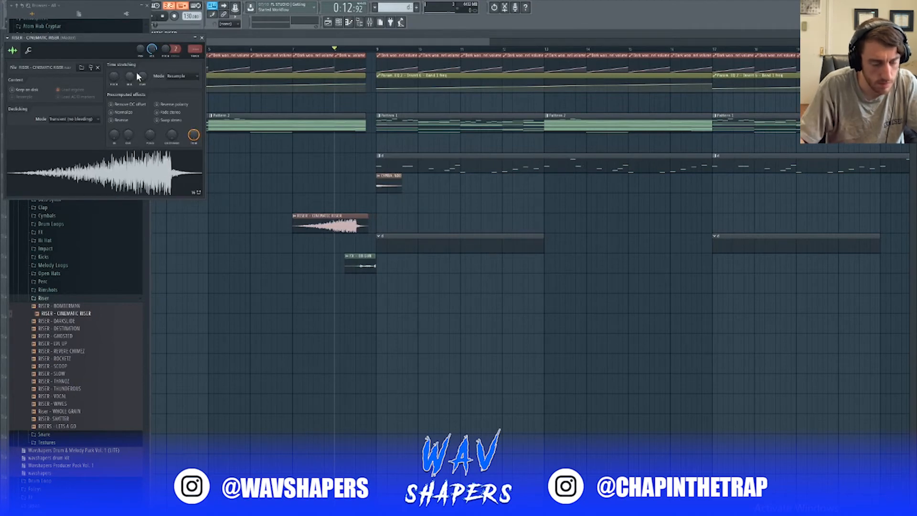
{"action": "left_click_drag", "start_coordinate": [142, 76], "coordinate": [142, 73]}
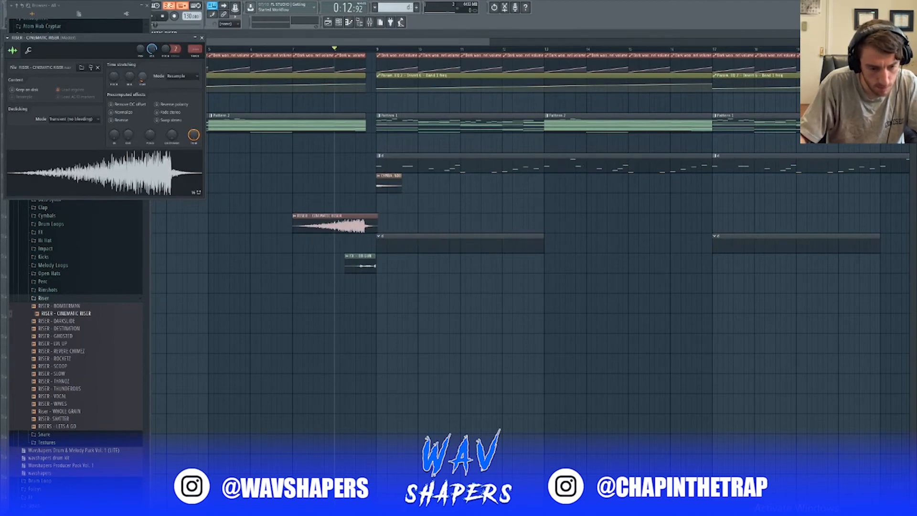
{"action": "key", "text": "space"}
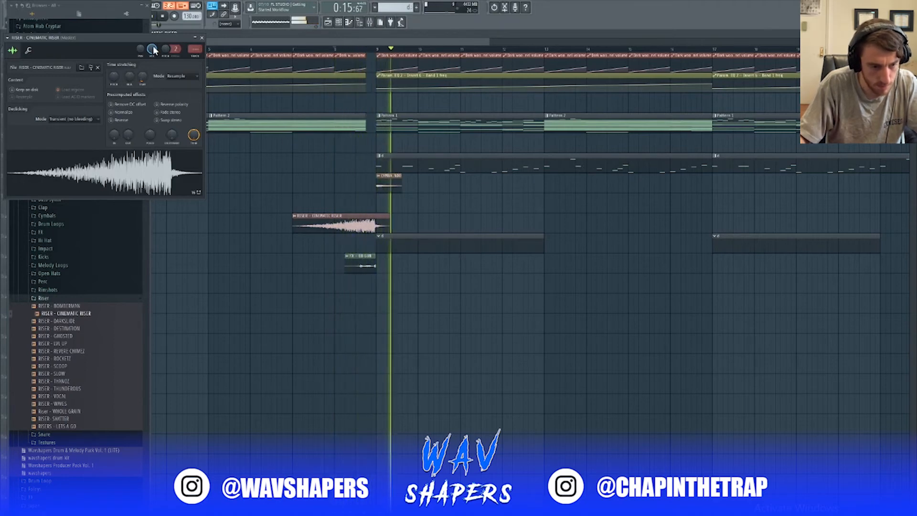
{"action": "key", "text": "space"}
{"action": "key", "text": "space"}
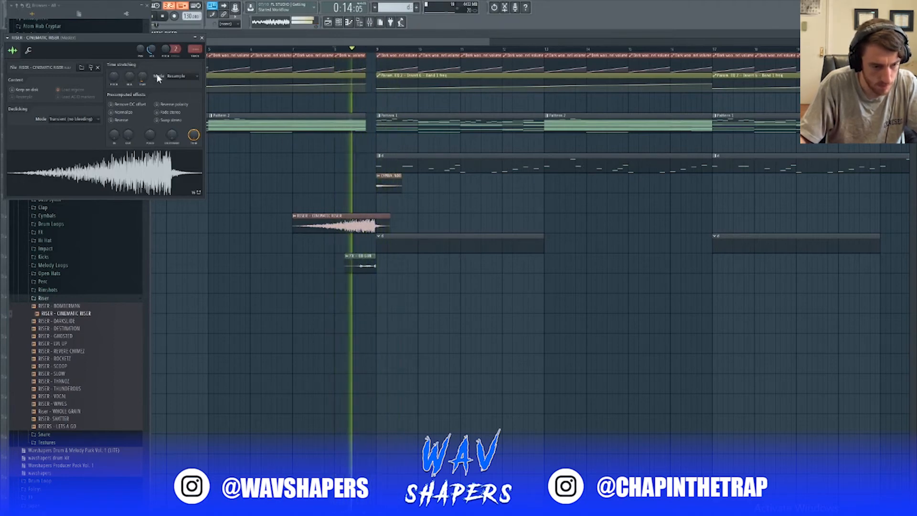
{"action": "key", "text": "space"}
- Route the cinematic riser to mixer insert 47 and show that insert in the mixer
{"action": "left_click_drag", "start_coordinate": [195, 49], "coordinate": [194, 36]}
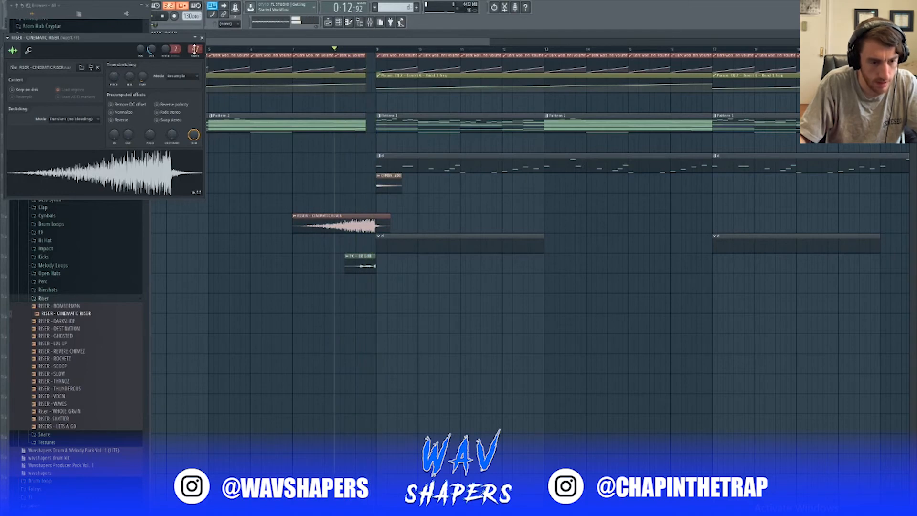
{"action": "key", "text": "F9"}
{"action": "left_click", "coordinate": [202, 38]}
{"action": "left_click", "coordinate": [147, 9]}
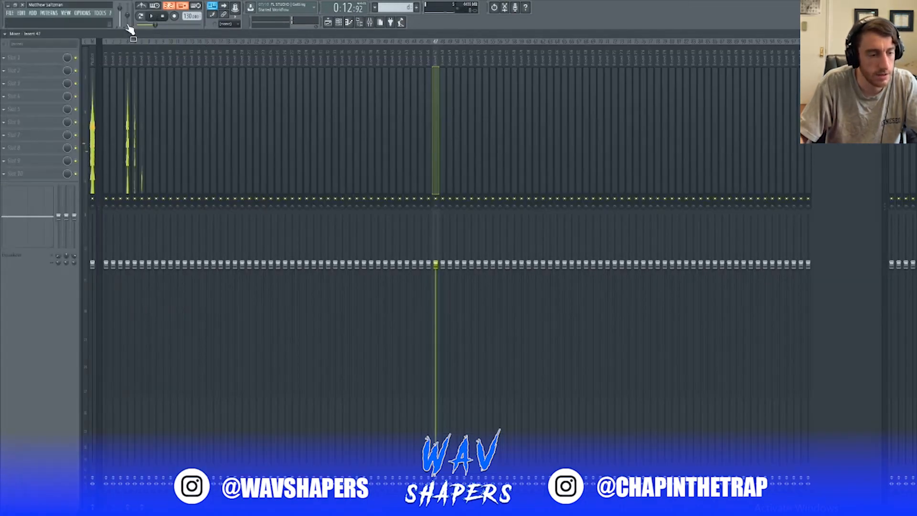
- Add Fruity Parametric EQ 2 to insert 47 and cut the riser's lows with band 1 at about 390 Hz
{"action": "left_click", "coordinate": [28, 58]}
{"action": "left_click", "coordinate": [134, 273]}
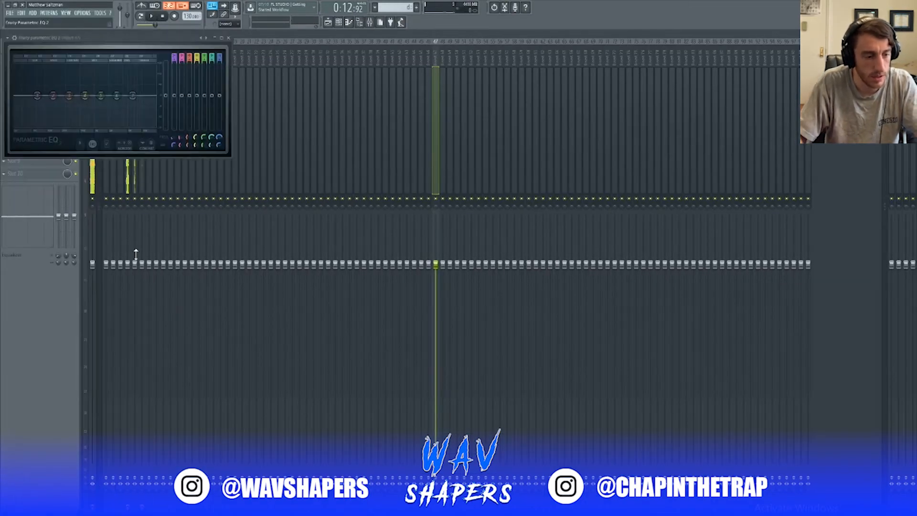
{"action": "left_click_drag", "start_coordinate": [35, 99], "coordinate": [75, 126]}
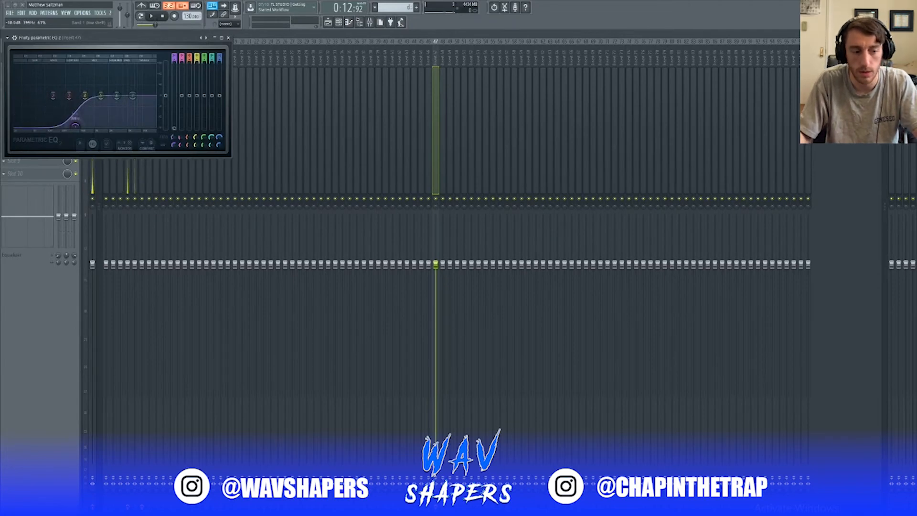
- Lower insert 47's volume fader during playback and replay the transition from bar 8
{"action": "key", "text": "space"}
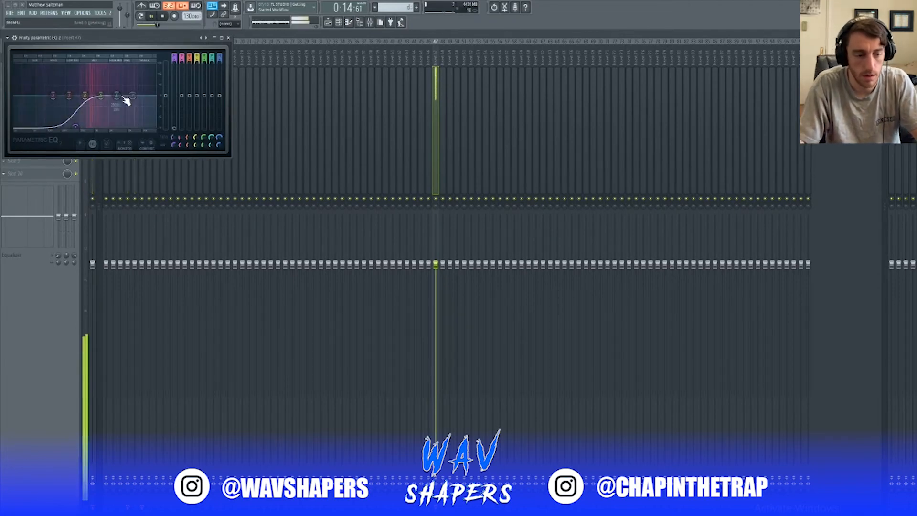
{"action": "left_click_drag", "start_coordinate": [440, 268], "coordinate": [435, 291]}
{"action": "left_click", "coordinate": [430, 266]}
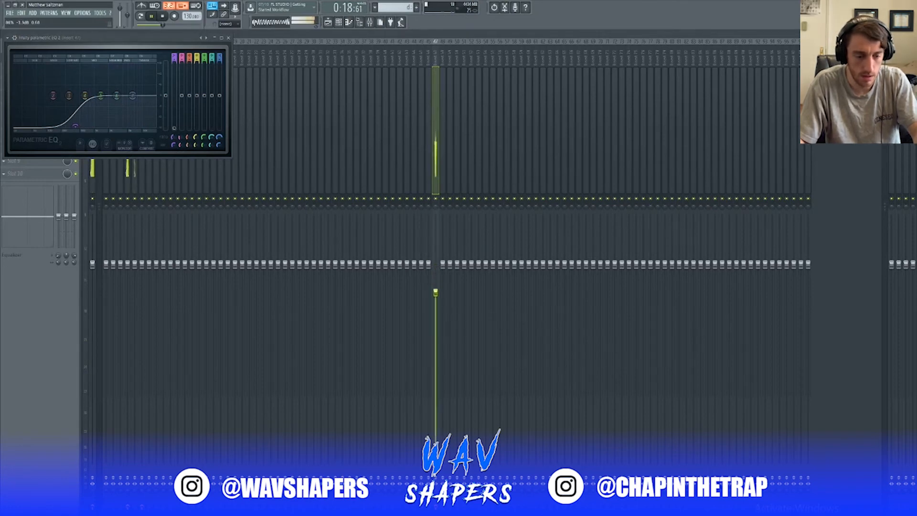
{"action": "key", "text": "F9"}
{"action": "key", "text": "F5"}
{"action": "key", "text": "space"}
{"action": "key", "text": "space"}
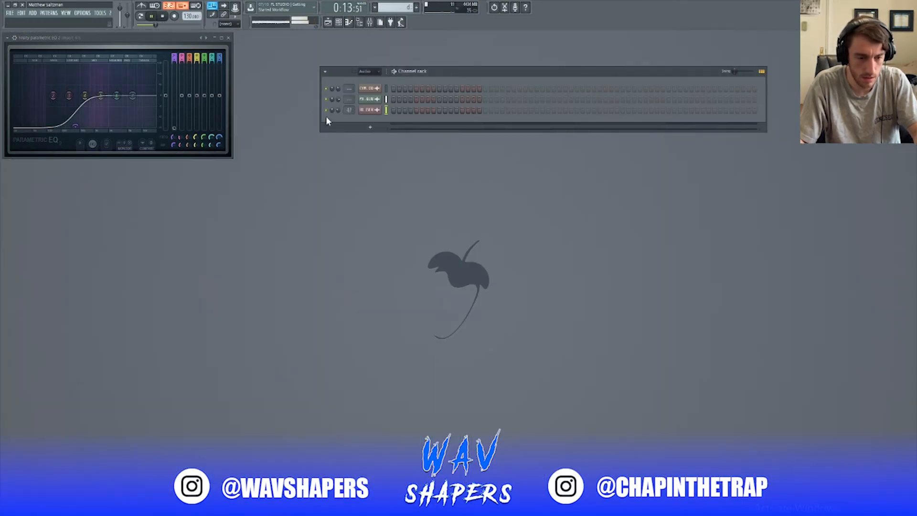
- Show all channels in the channel rack and close the EQ window
{"action": "left_click", "coordinate": [372, 72]}
{"action": "left_click", "coordinate": [369, 82]}
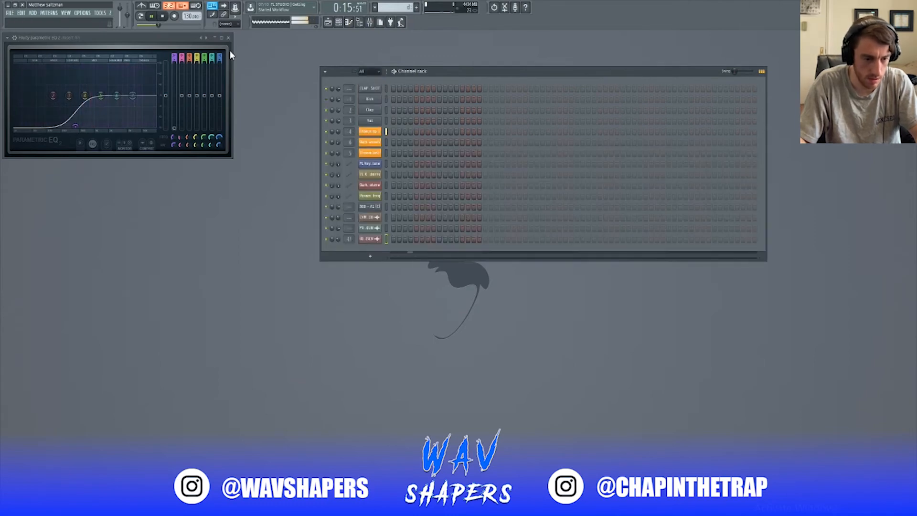
{"action": "left_click", "coordinate": [228, 37]}
- Place RISER - SLOW at bar 7 on playlist track 7, time-stretch it to end at bar 9, and play the transition
{"action": "key", "text": "alt+F8"}
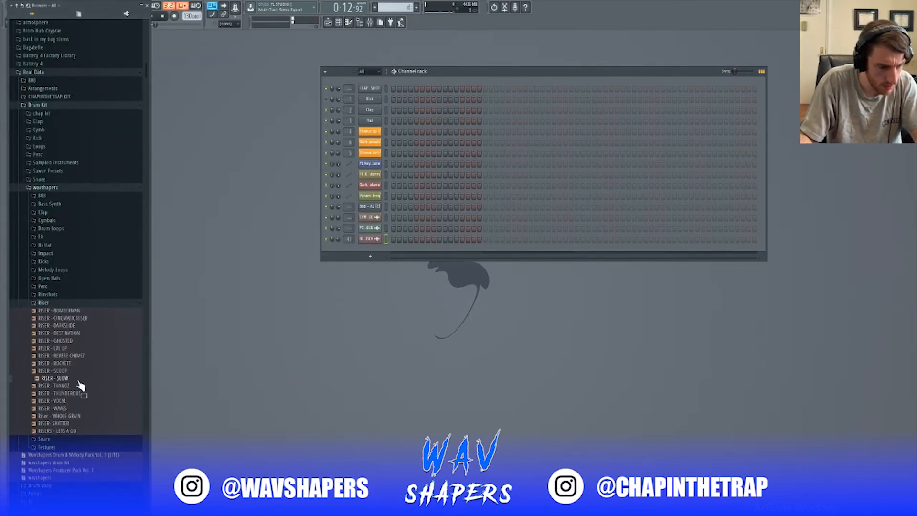
{"action": "left_click_drag", "start_coordinate": [81, 386], "coordinate": [330, 24]}
{"action": "left_click_drag", "start_coordinate": [198, 186], "coordinate": [318, 177]}
{"action": "double_click", "coordinate": [318, 178]}
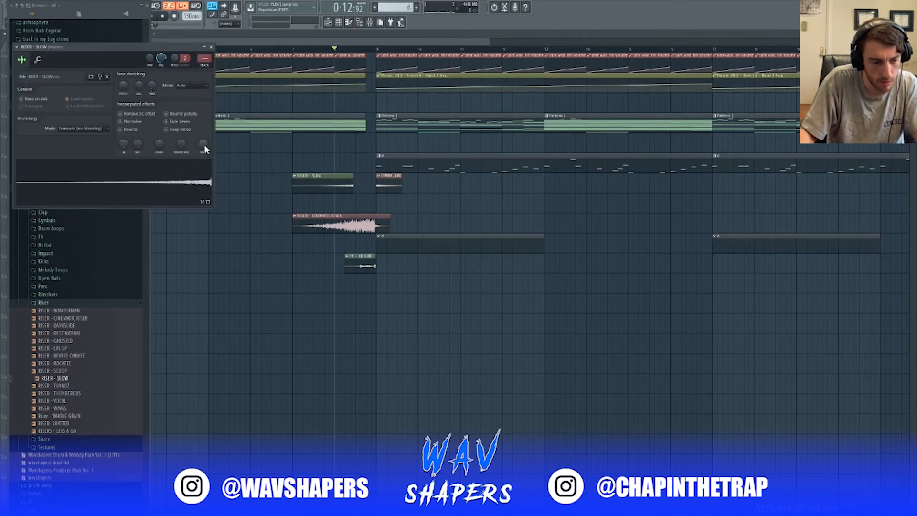
{"action": "left_click_drag", "start_coordinate": [152, 90], "coordinate": [154, 92]}
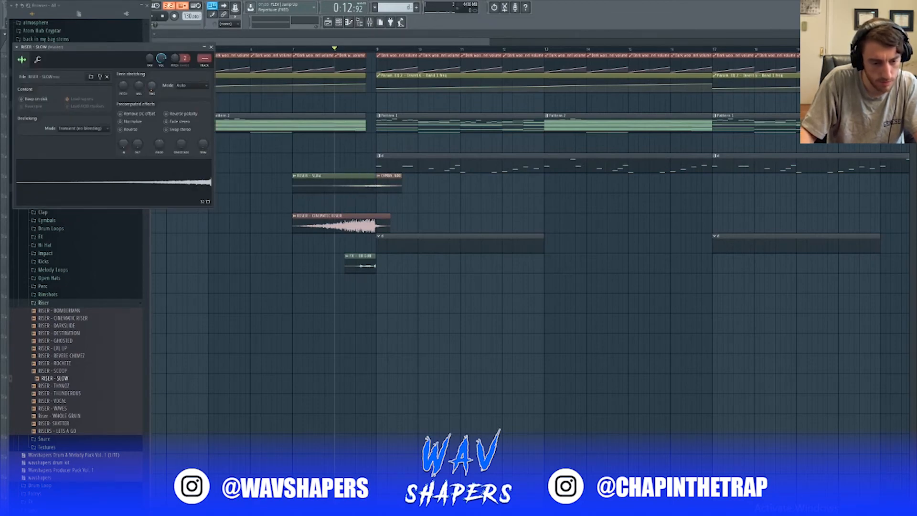
{"action": "key", "text": "space"}
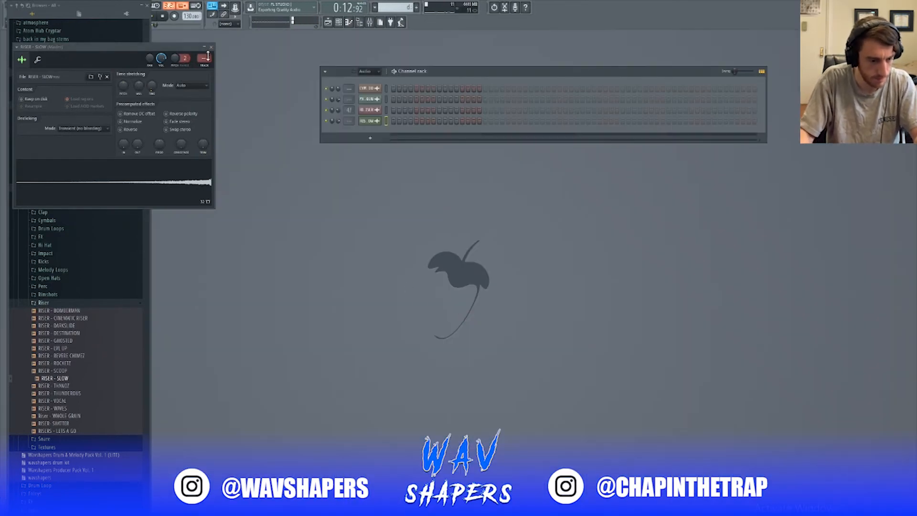
{"action": "left_click", "coordinate": [210, 47]}
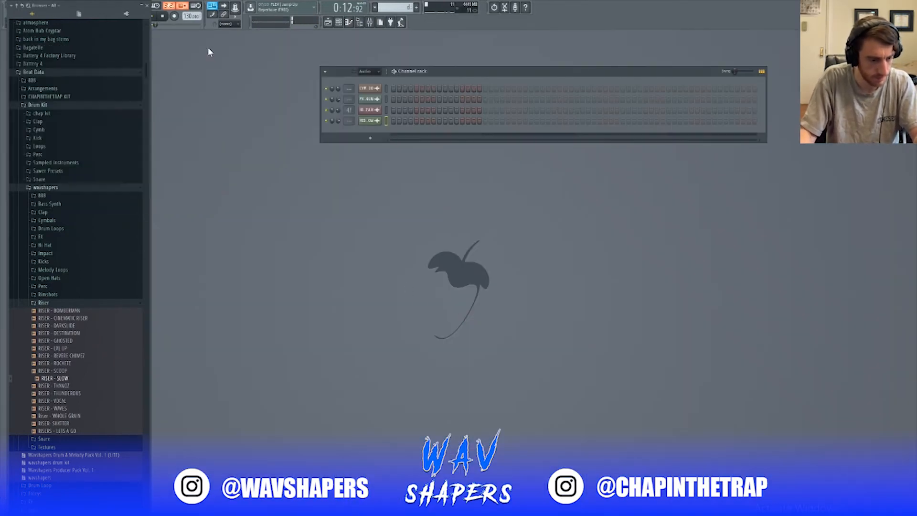
- Add Rim - Mrs. Officer from the wavshapers Rimshots folder as a new channel and show all channels in the rack
{"action": "left_click", "coordinate": [44, 303]}
{"action": "left_click", "coordinate": [47, 294]}
{"action": "left_click", "coordinate": [67, 340]}
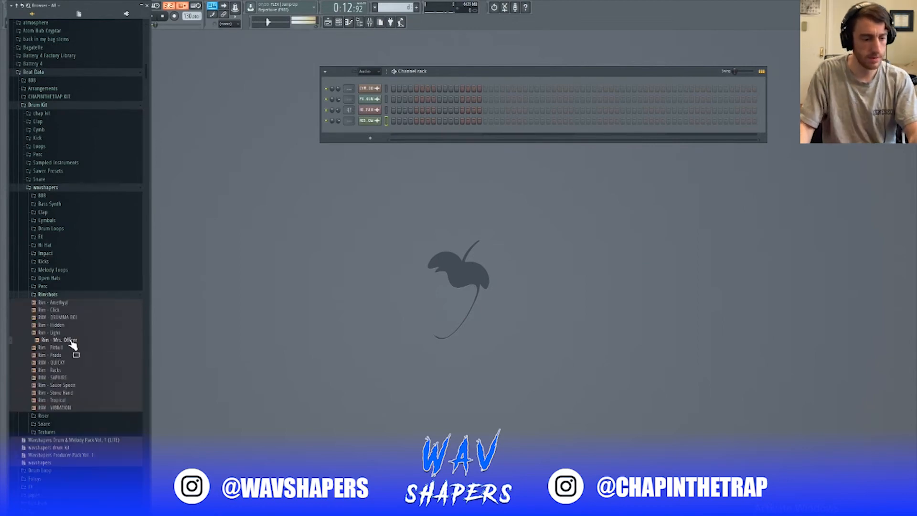
{"action": "left_click_drag", "start_coordinate": [79, 348], "coordinate": [414, 142]}
{"action": "left_click_drag", "start_coordinate": [350, 131], "coordinate": [352, 130]}
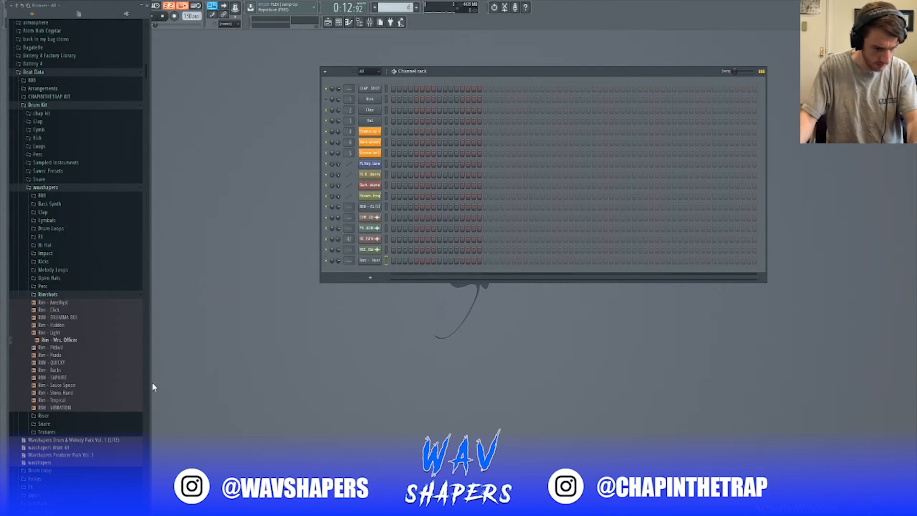
- Audition samples in the wavshapers Open Hats folder and add OH HI HAT - RUN IT UP as a new channel
{"action": "left_click", "coordinate": [53, 279]}
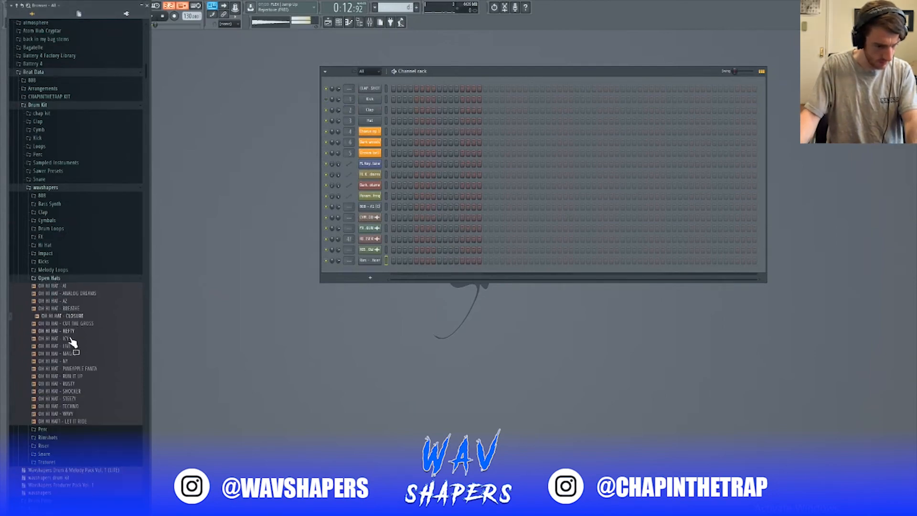
{"action": "left_click", "coordinate": [84, 294]}
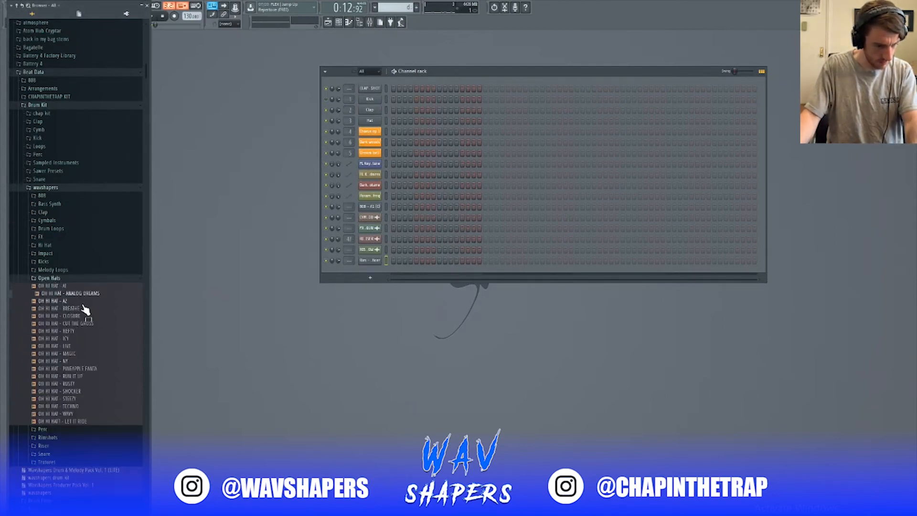
{"action": "left_click", "coordinate": [73, 347]}
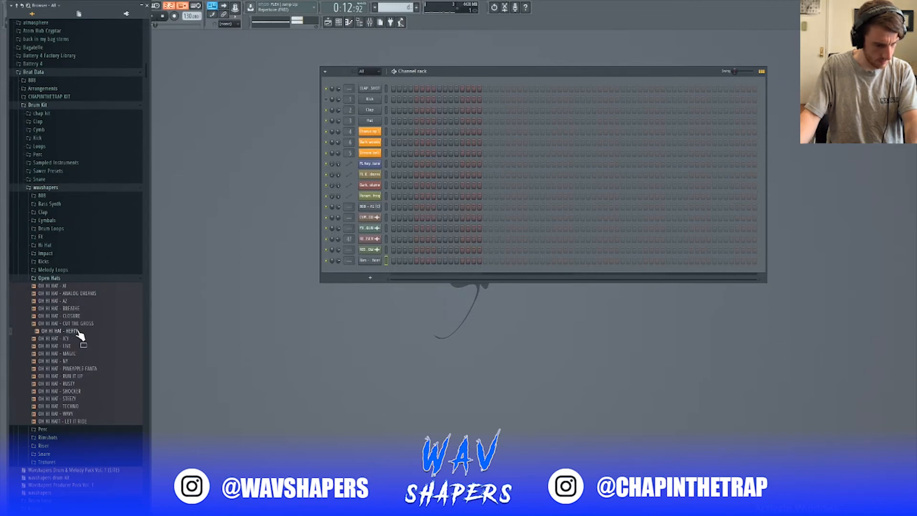
{"action": "left_click_drag", "start_coordinate": [84, 382], "coordinate": [418, 292]}
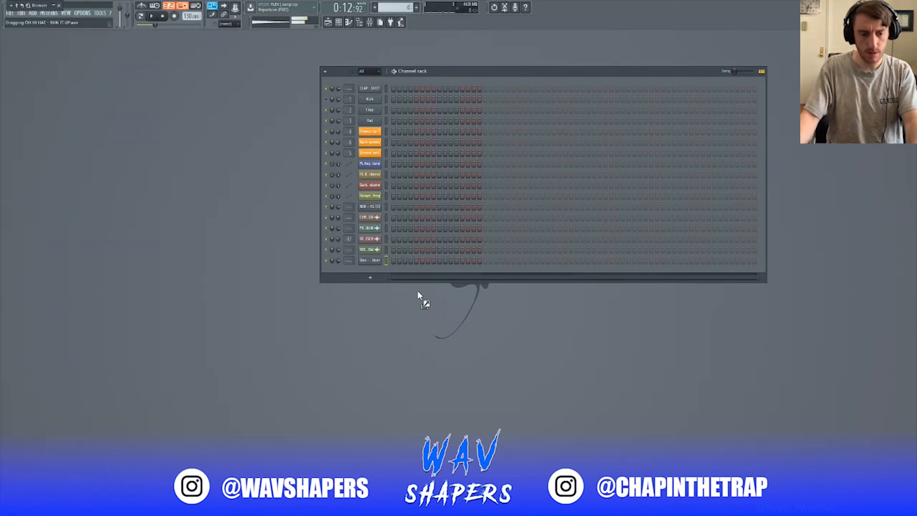
{"action": "left_click_drag", "start_coordinate": [371, 268], "coordinate": [370, 273]}
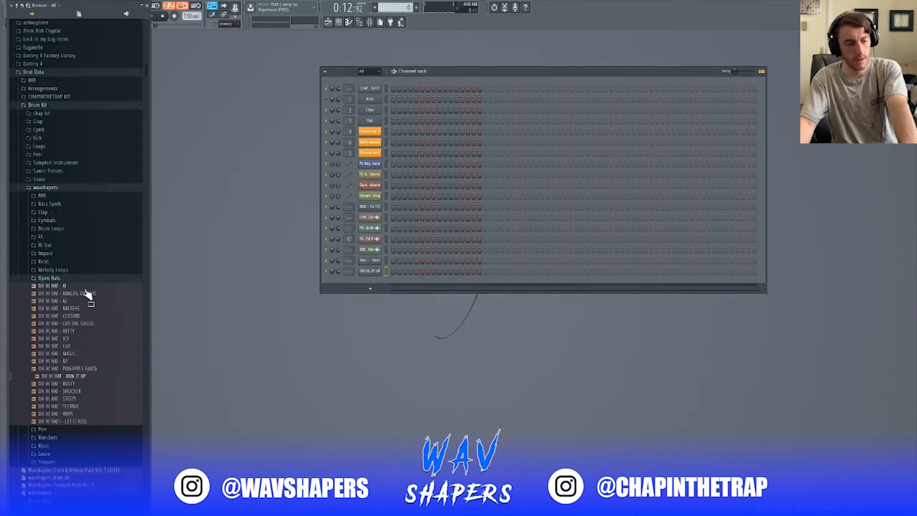
- Add KICK - BLAM and CL HI HAT - CLASSIC from the wavshapers kit as new channels
{"action": "left_click", "coordinate": [52, 263]}
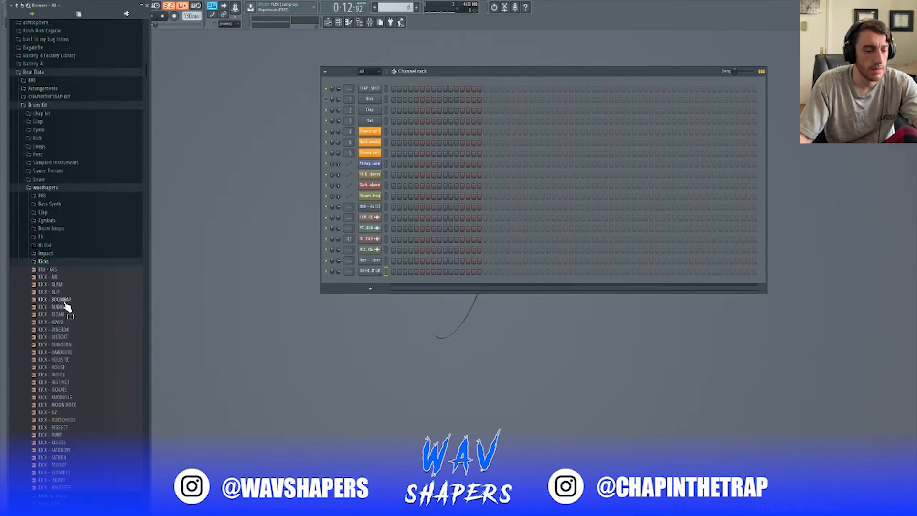
{"action": "left_click_drag", "start_coordinate": [65, 289], "coordinate": [367, 285]}
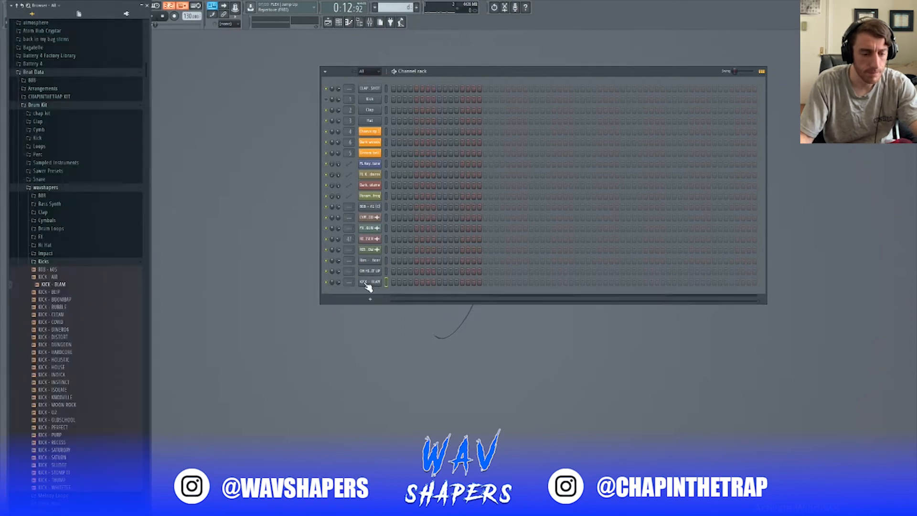
{"action": "left_click", "coordinate": [60, 261]}
{"action": "left_click", "coordinate": [57, 244]}
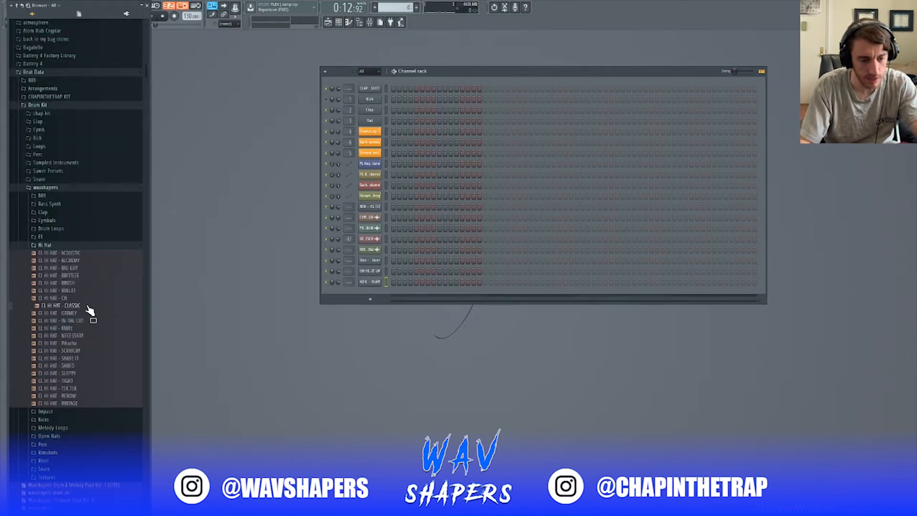
{"action": "left_click_drag", "start_coordinate": [89, 310], "coordinate": [372, 293]}
- Add SNARE - BINK from the wavshapers Snare folder as a new channel
{"action": "left_click", "coordinate": [56, 238]}
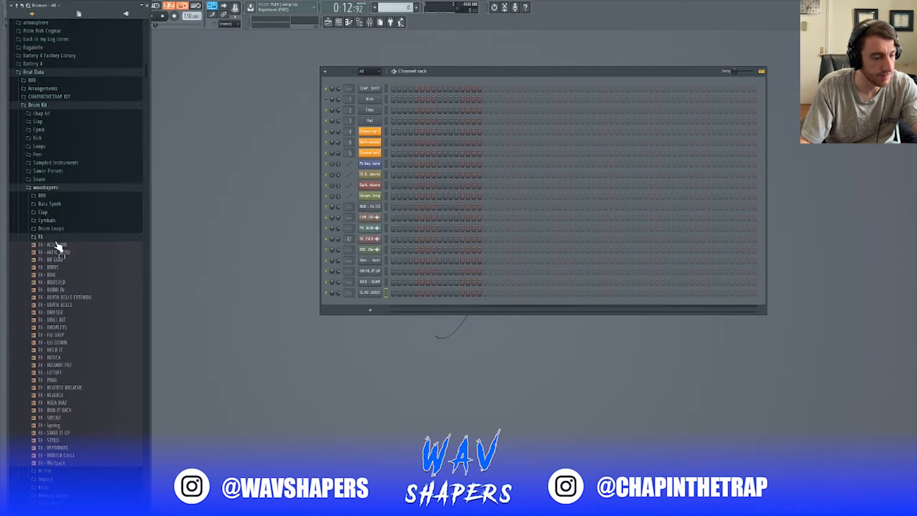
{"action": "left_click", "coordinate": [53, 237]}
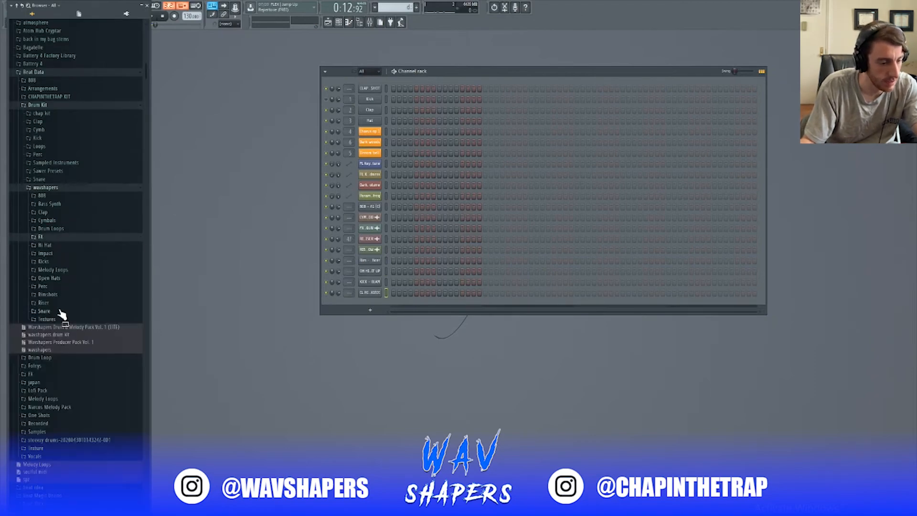
{"action": "left_click", "coordinate": [62, 312]}
{"action": "left_click", "coordinate": [82, 358]}
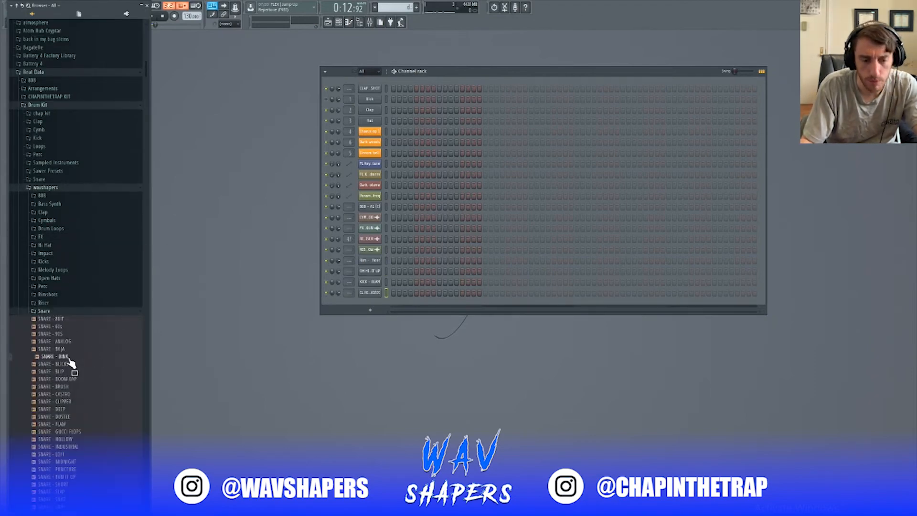
{"action": "left_click_drag", "start_coordinate": [71, 365], "coordinate": [375, 306]}
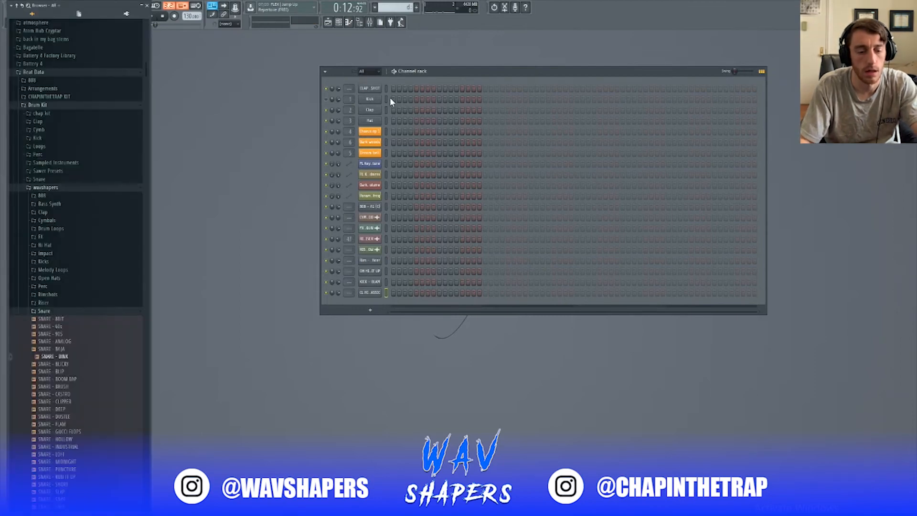
{"action": "left_click_drag", "start_coordinate": [62, 363], "coordinate": [373, 308]}
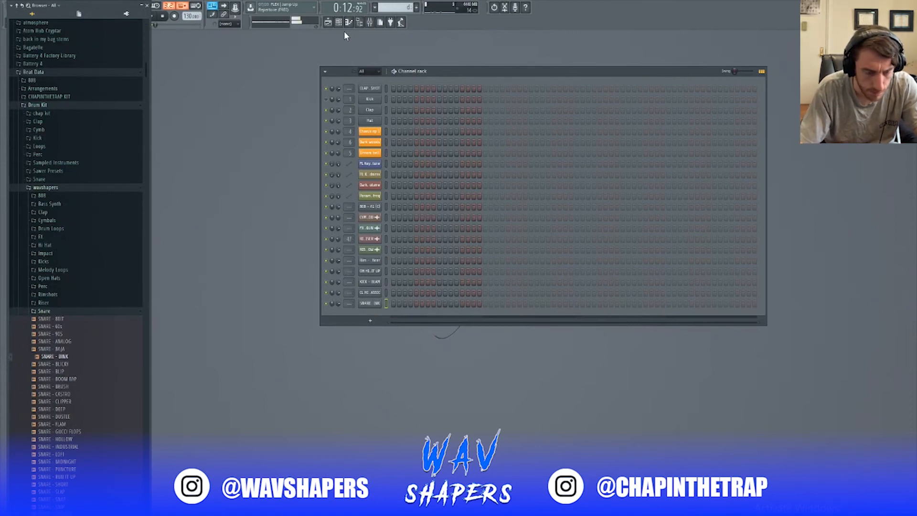
- Program KICK - BLAM on steps 1 and 21 and SNARE - BINK on steps 9 and 25 in the channel rack
{"action": "key", "text": "F5"}
{"action": "key", "text": "F6"}
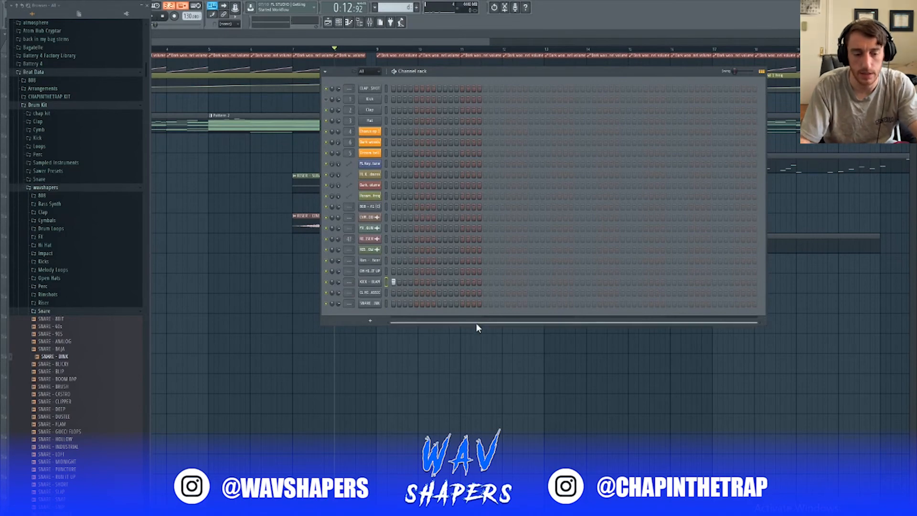
{"action": "left_click", "coordinate": [439, 304]}
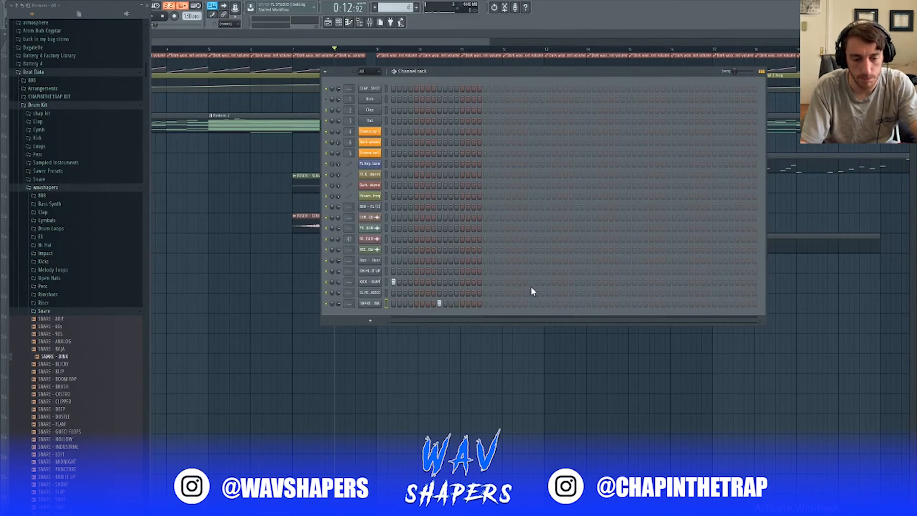
{"action": "left_click", "coordinate": [508, 282]}
{"action": "left_click", "coordinate": [531, 303]}
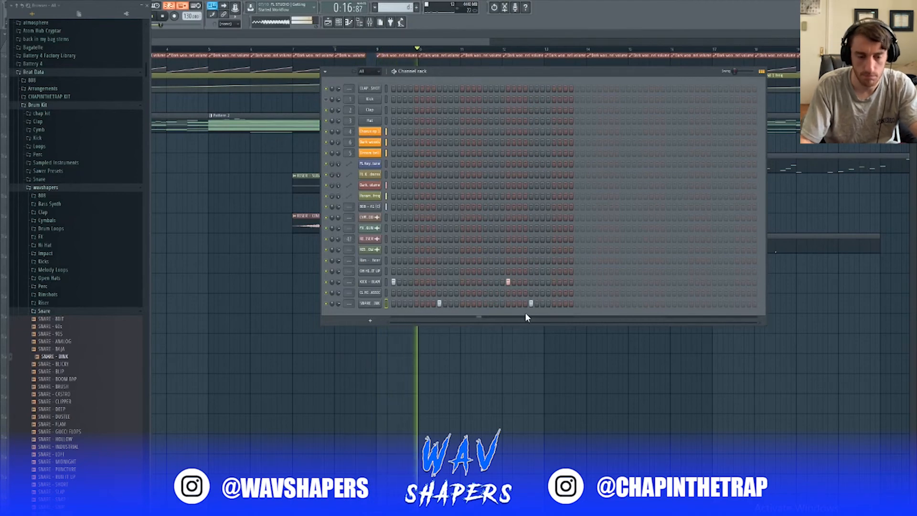
- Add KICK - BLAM hits on steps 11, 13, 27, 29, 31 and 33 of the channel rack pattern
{"action": "left_click", "coordinate": [461, 283]}
{"action": "left_click", "coordinate": [474, 283]}
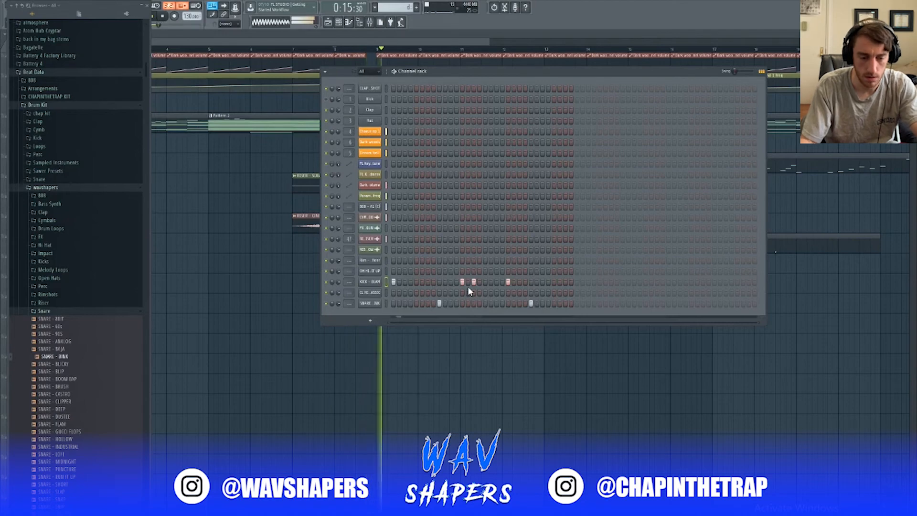
{"action": "left_click", "coordinate": [473, 283]}
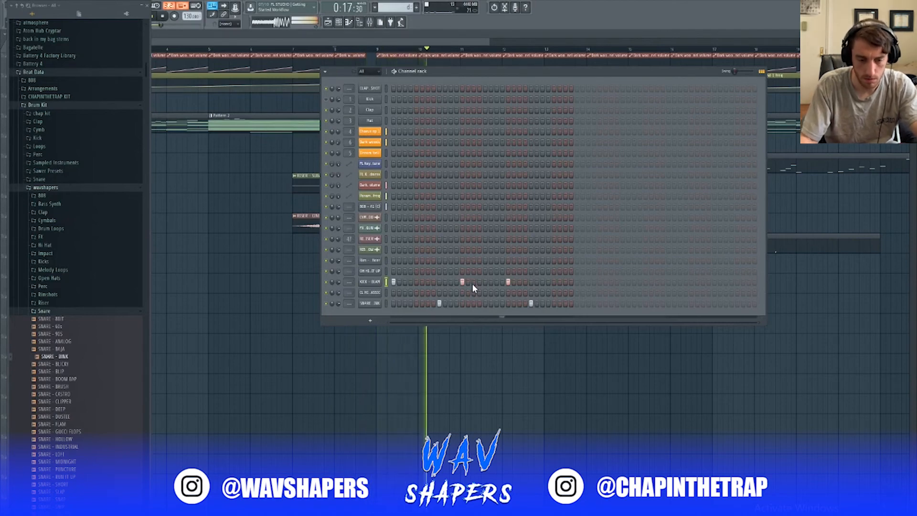
{"action": "left_click", "coordinate": [450, 282]}
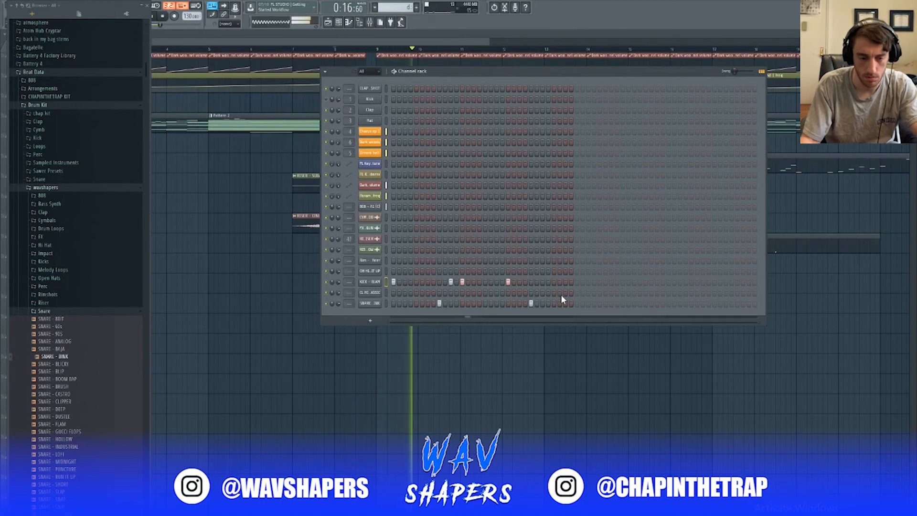
{"action": "left_click", "coordinate": [543, 282]}
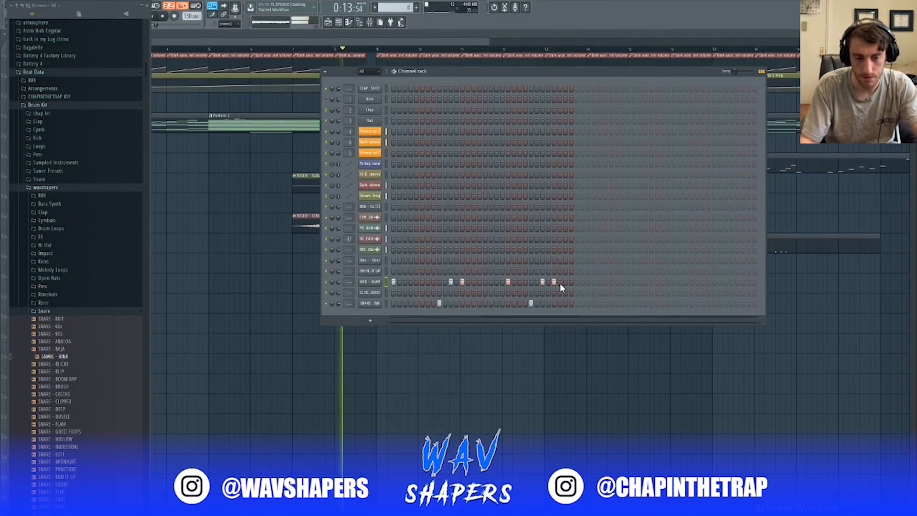
{"action": "left_click", "coordinate": [565, 282]}
{"action": "left_click", "coordinate": [576, 282]}
- Add KICK - BLAM hits on steps 45, 49, 53, 57 and 61 and a SNARE - BINK hit on step 41
{"action": "left_click", "coordinate": [645, 282]}
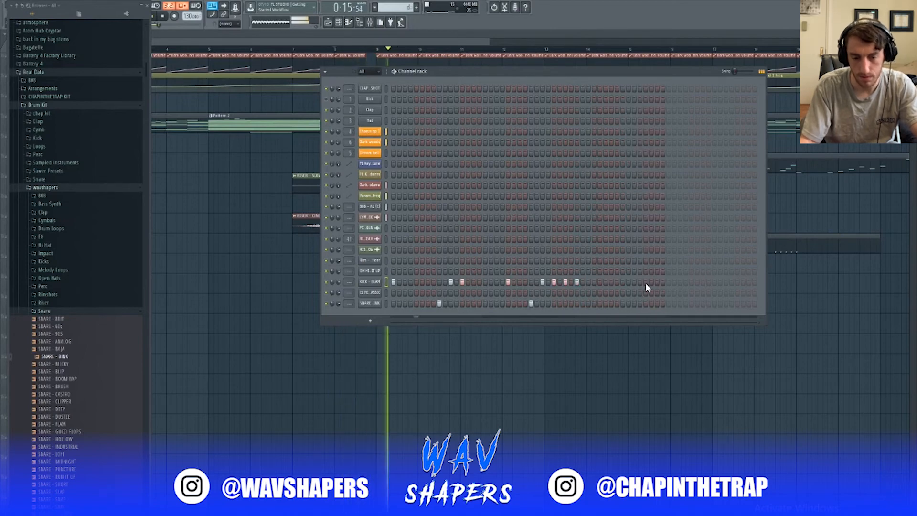
{"action": "left_click", "coordinate": [691, 282]}
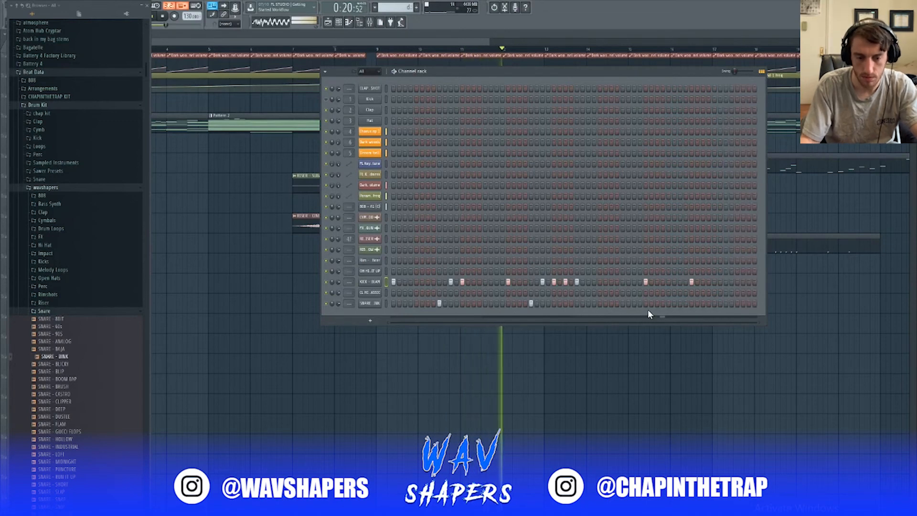
{"action": "left_click", "coordinate": [623, 304]}
{"action": "left_click", "coordinate": [668, 282]}
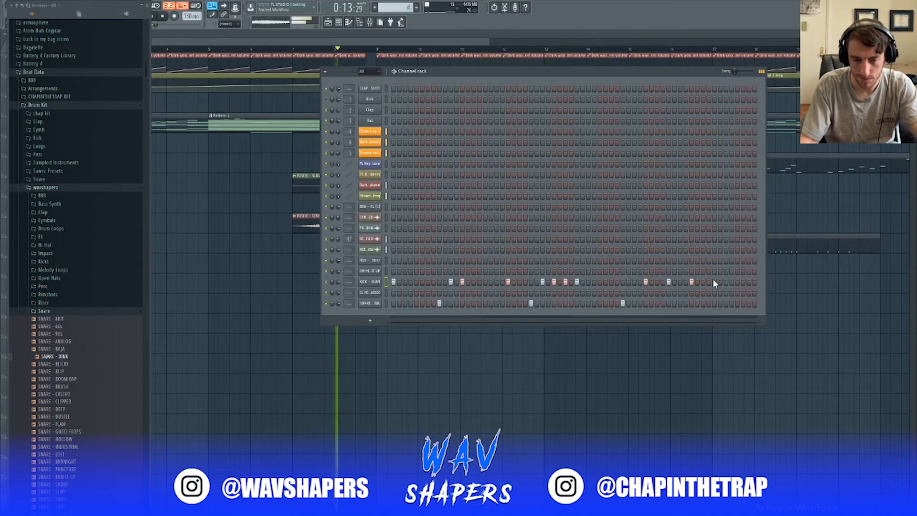
{"action": "left_click", "coordinate": [714, 282]}
{"action": "left_click", "coordinate": [737, 283]}
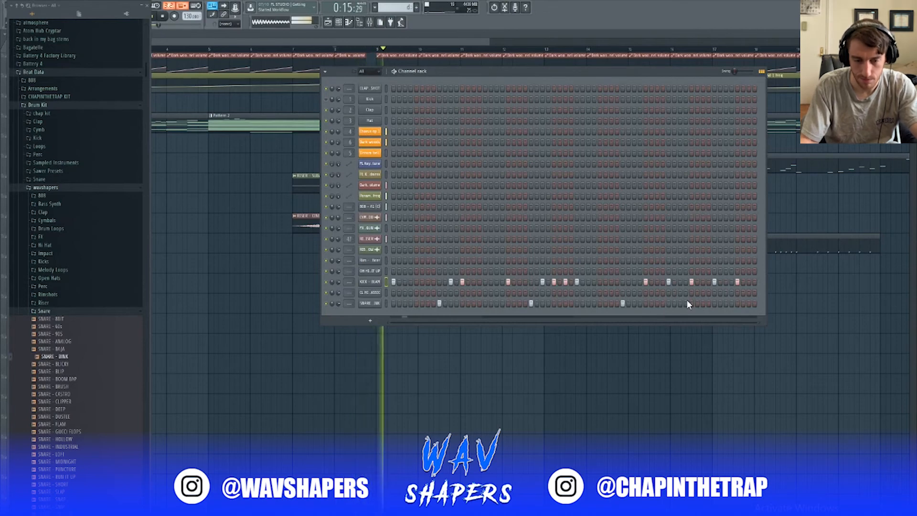
- Place SNARE - BINK on step 57 and fill the CL HI HAT - CLASSIC row on every 2 steps
{"action": "left_click", "coordinate": [714, 304]}
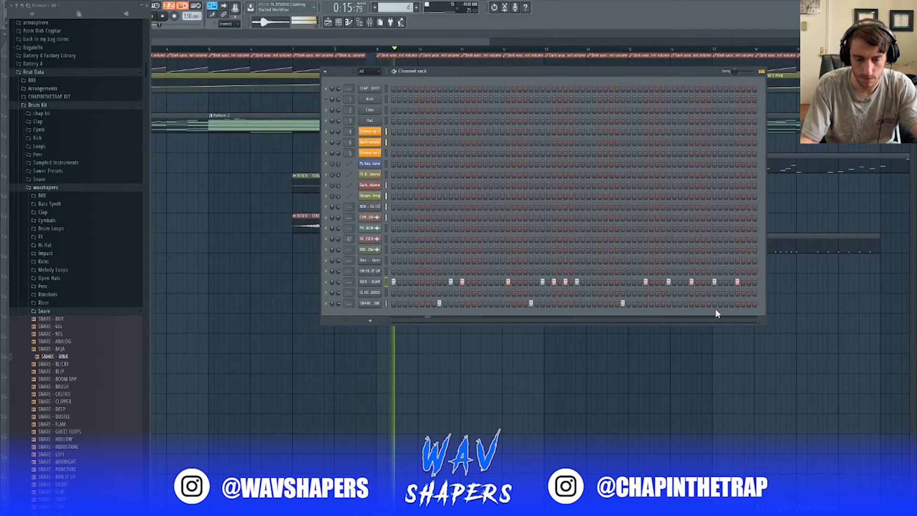
{"action": "right_click", "coordinate": [371, 303]}
{"action": "left_click", "coordinate": [466, 317]}
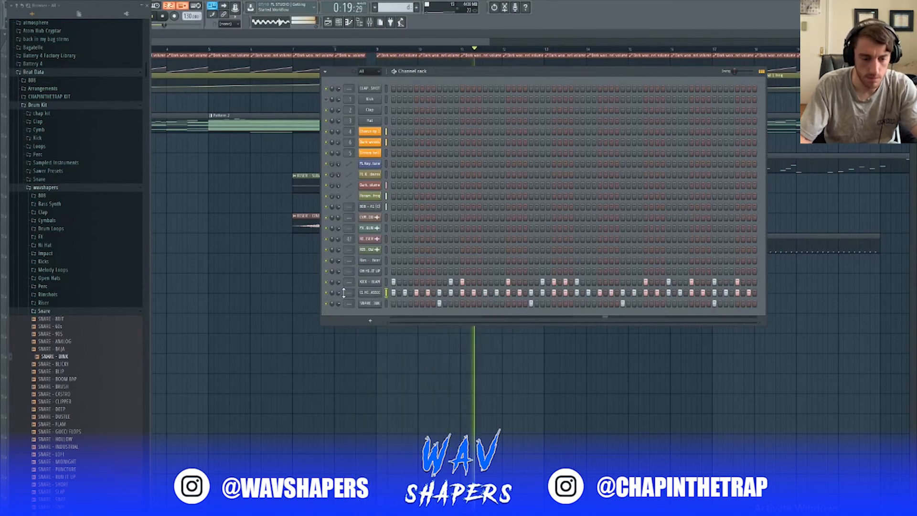
- In the SNARE - BINK piano roll, lengthen bar 4's snare note to the bar's end and duplicate the four-bar part over bars 5 to 8
{"action": "right_click", "coordinate": [376, 305]}
{"action": "left_click", "coordinate": [393, 305]}
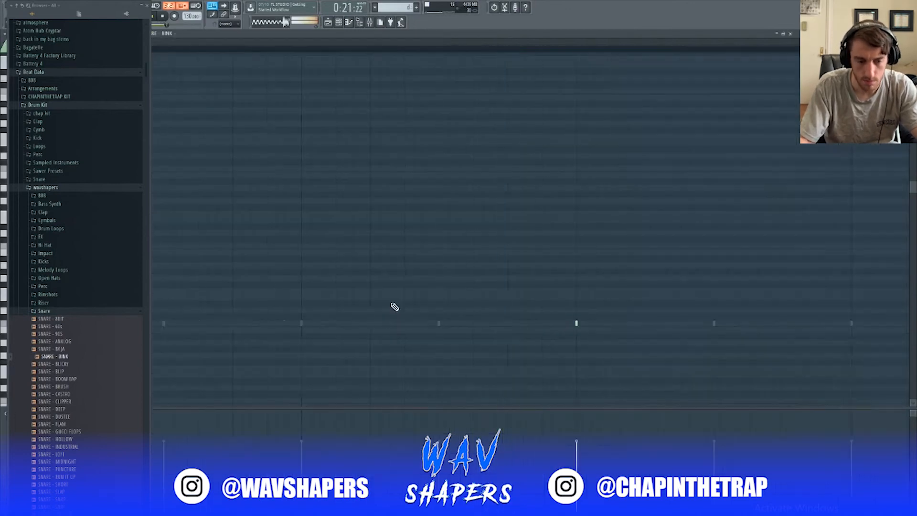
{"action": "left_click_drag", "start_coordinate": [514, 323], "coordinate": [576, 320]}
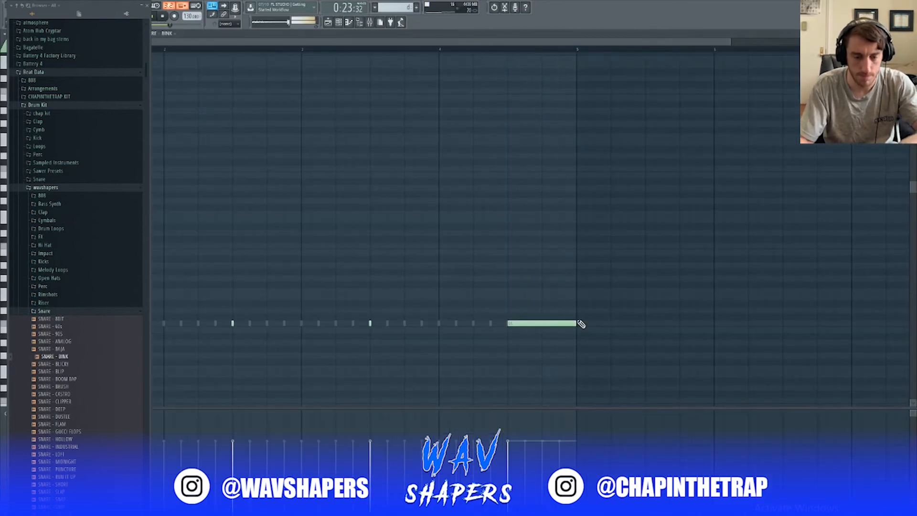
{"action": "key", "text": "ctrl+b"}
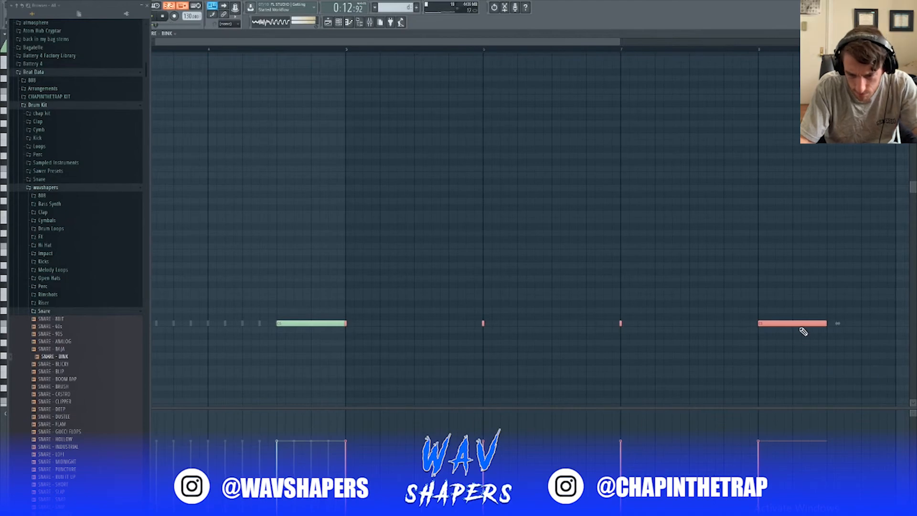
{"action": "left_click_drag", "start_coordinate": [803, 325], "coordinate": [875, 325]}
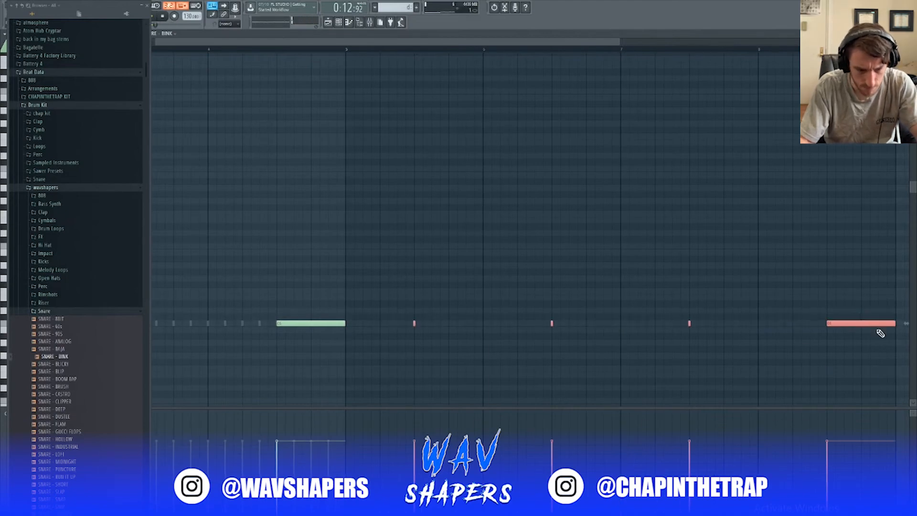
{"action": "key", "text": "Escape"}
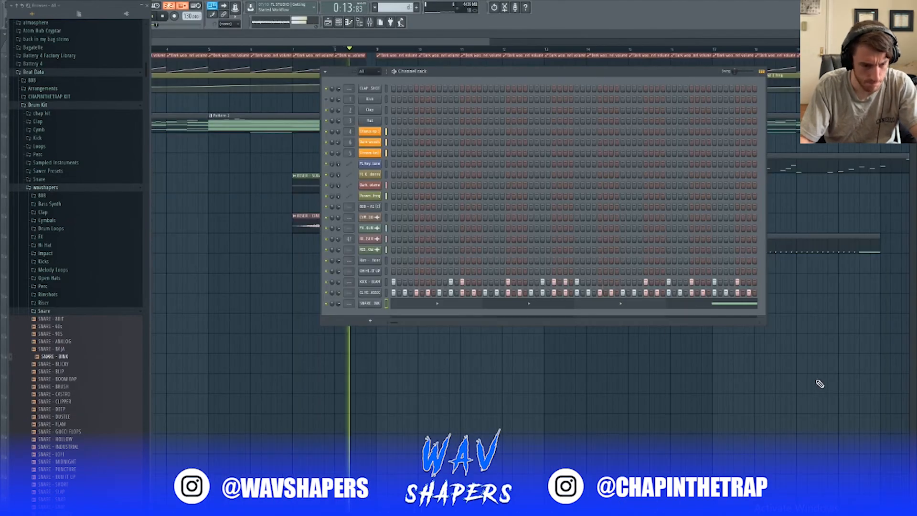
{"action": "left_click", "coordinate": [369, 292]}
{"action": "right_click", "coordinate": [369, 293]}
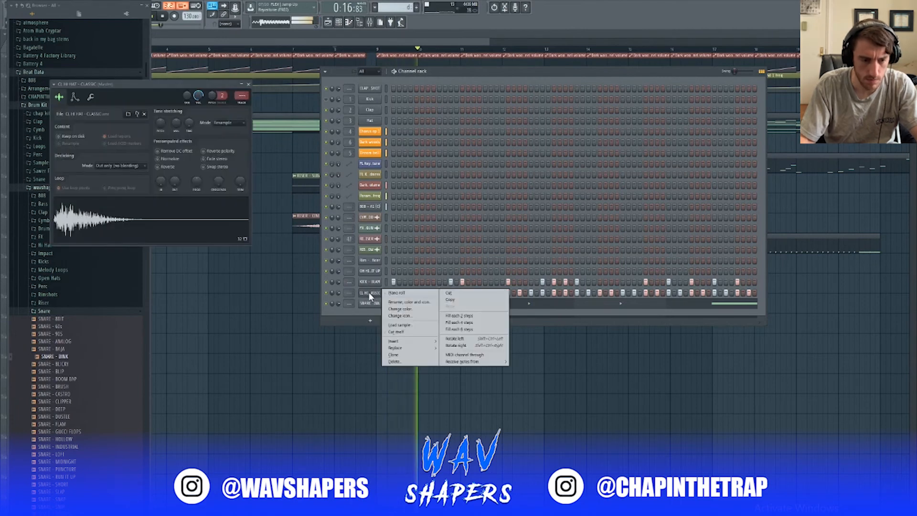
{"action": "left_click", "coordinate": [248, 84]}
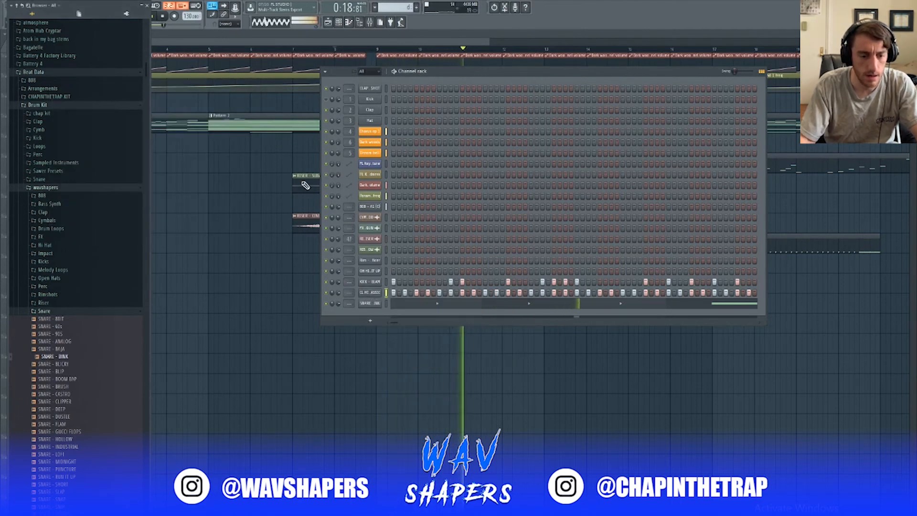
{"action": "right_click", "coordinate": [370, 295]}
{"action": "left_click", "coordinate": [486, 316]}
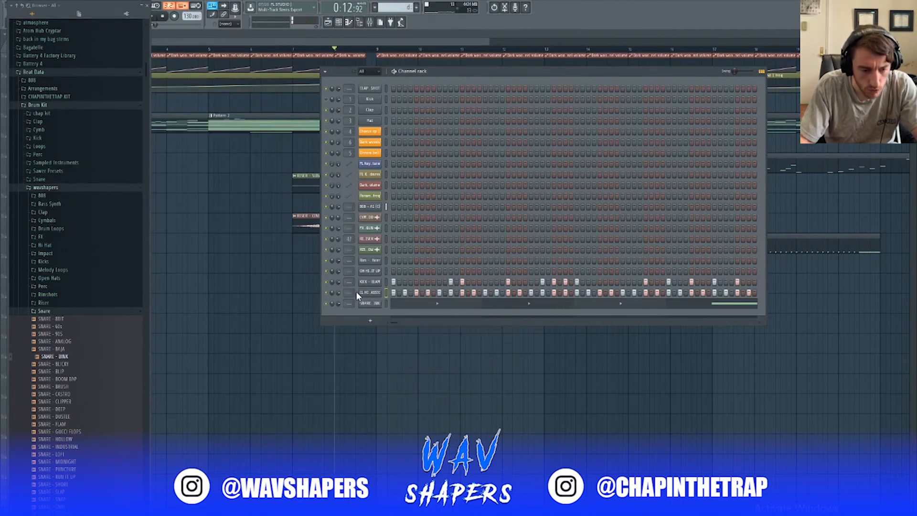
- Open the CL HI HAT - CLASSIC notes in the piano roll, hide the browser and delete all hat notes from bar 3 onward
{"action": "right_click", "coordinate": [367, 292]}
{"action": "left_click", "coordinate": [406, 293]}
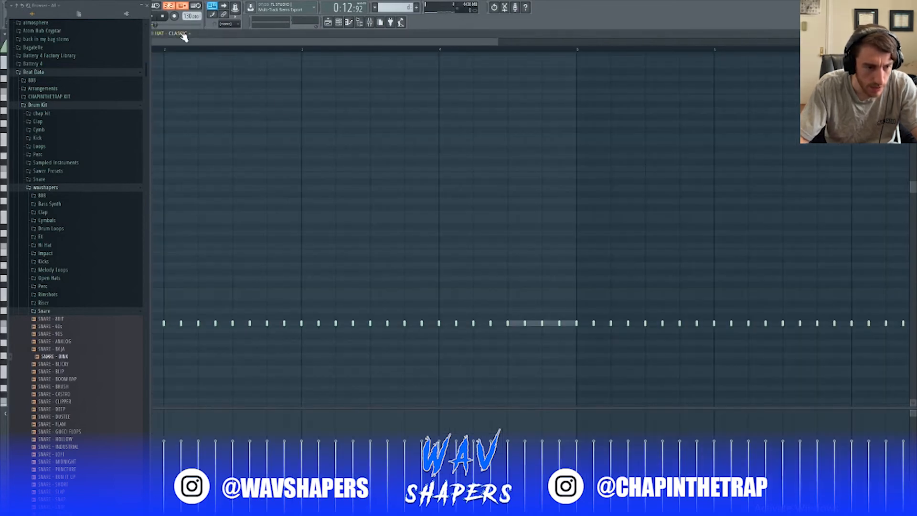
{"action": "left_click", "coordinate": [148, 7]}
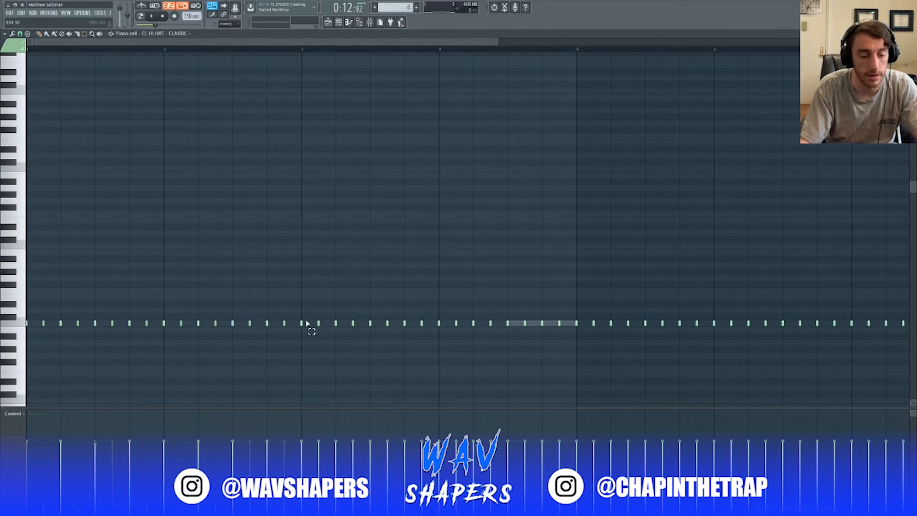
{"action": "left_click_drag", "start_coordinate": [307, 324], "coordinate": [909, 357]}
{"action": "key", "text": "Delete"}
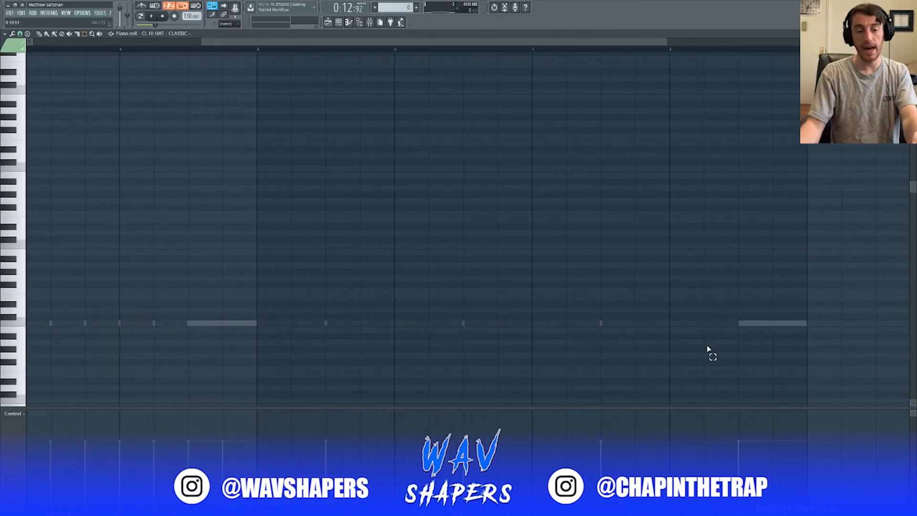
{"action": "left_click_drag", "start_coordinate": [343, 44], "coordinate": [113, 38]}
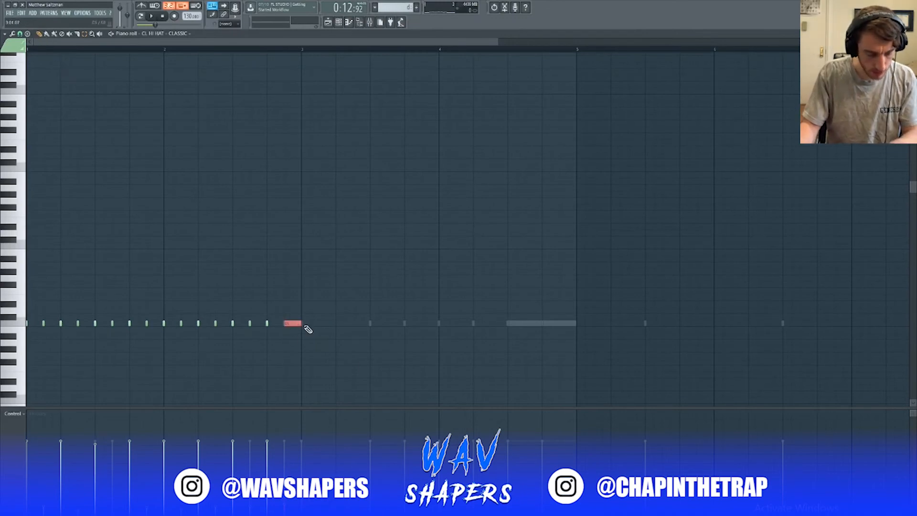
- Repeat the two-bar hat part, with its final note held to the end of bar 2, through bar 8 and undo the extra repeats
{"action": "key", "text": "ctrl+b"}
{"action": "key", "text": "ctrl+b"}
{"action": "key", "text": "ctrl+b"}
{"action": "key", "text": "ctrl+b"}
{"action": "key", "text": "ctrl+b"}
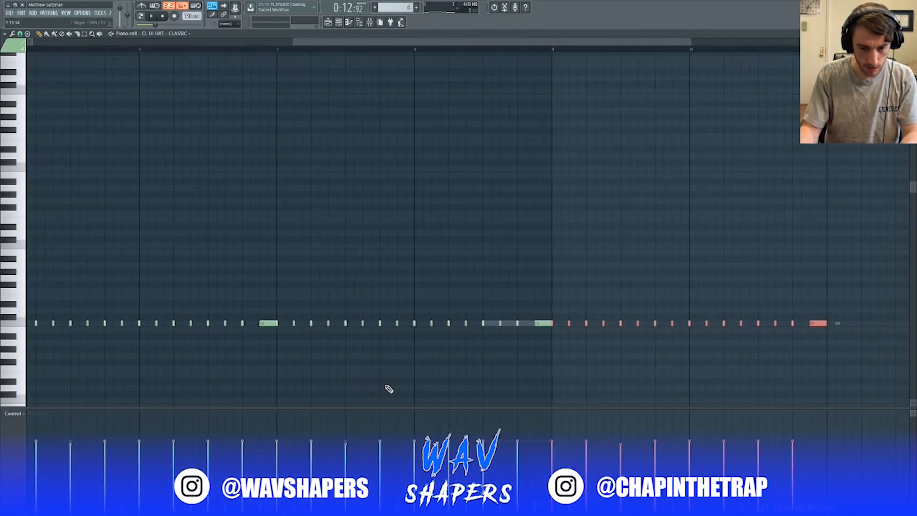
{"action": "key", "text": "ctrl+alt+z"}
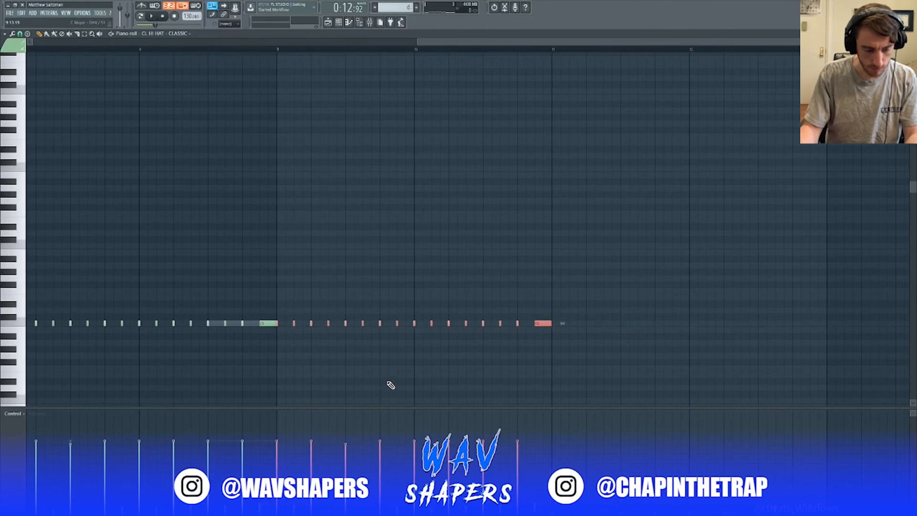
{"action": "key", "text": "ctrl+alt+z"}
{"action": "key", "text": "Escape"}
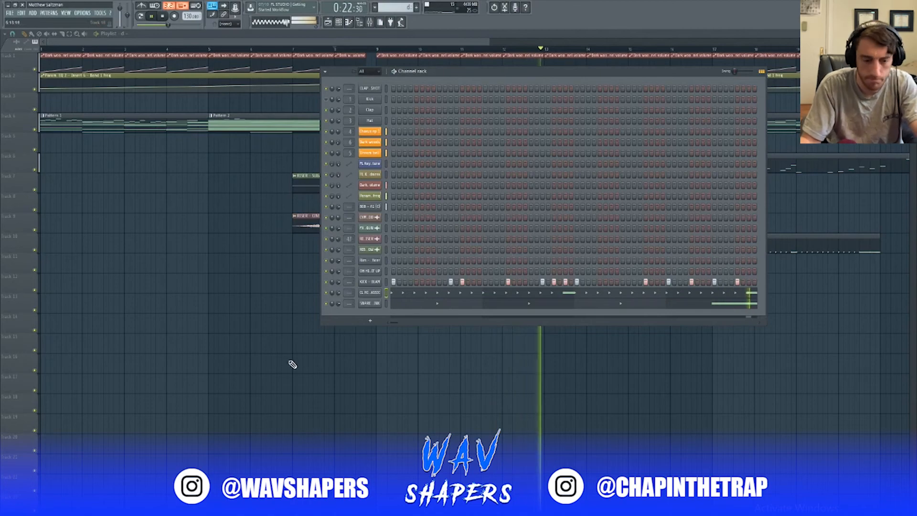
- In the KICK - BLAM piano roll, lengthen bar 4's last note to the bar's end and repeat the four-bar kick part over bars 5 to 8
{"action": "right_click", "coordinate": [370, 302]}
{"action": "left_click", "coordinate": [395, 304]}
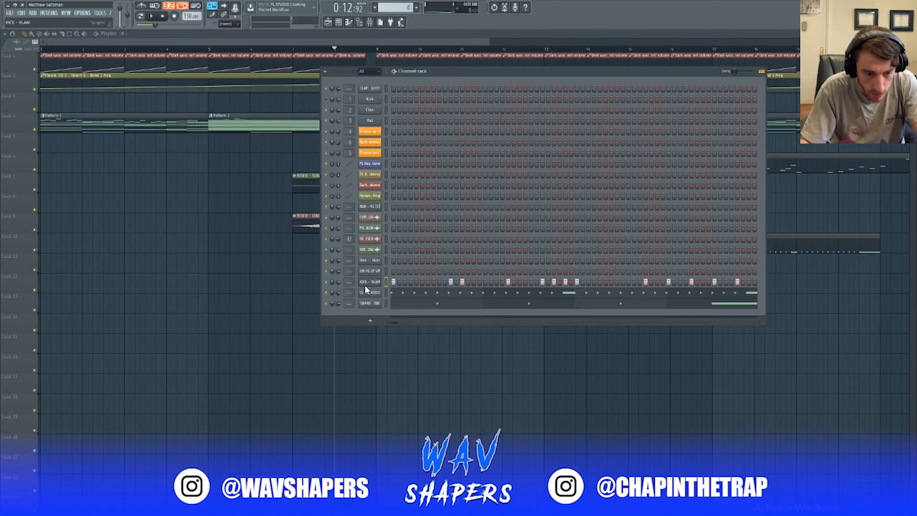
{"action": "right_click", "coordinate": [366, 285]}
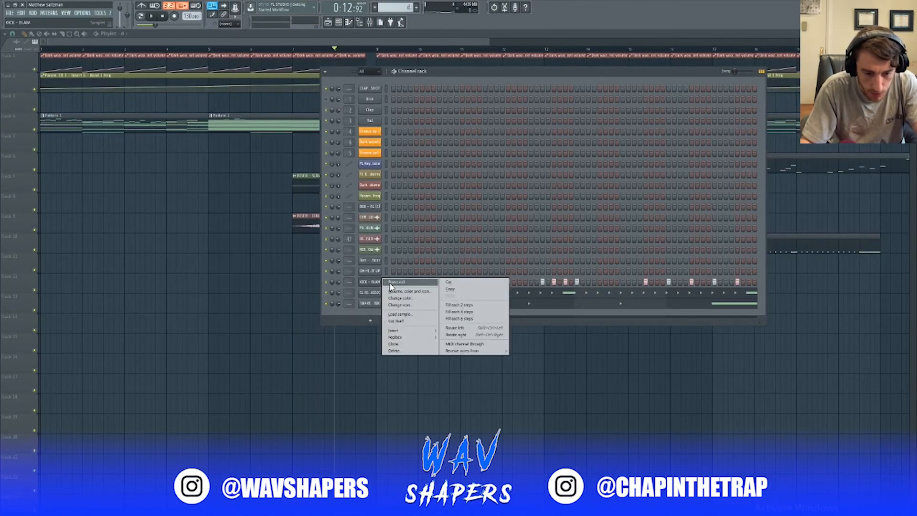
{"action": "left_click", "coordinate": [405, 283]}
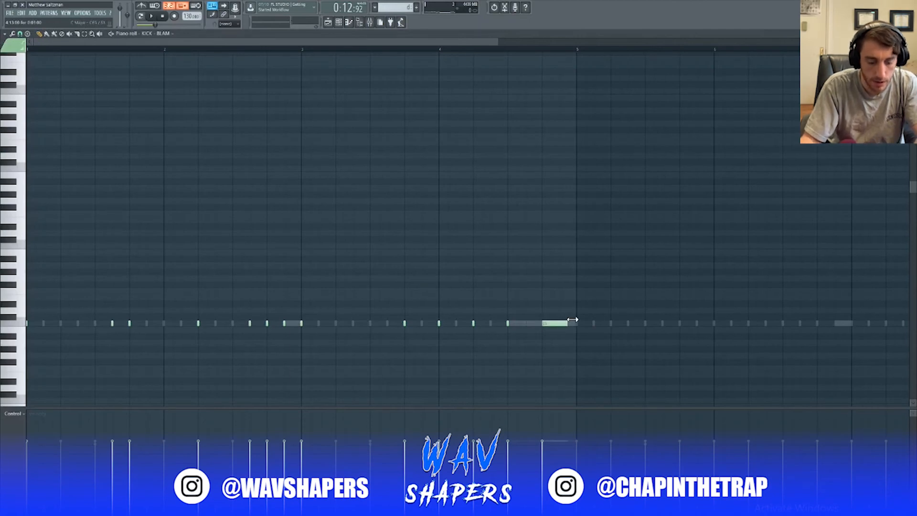
{"action": "scroll", "coordinate": [573, 320], "scroll_direction": "right", "scroll_amount": 5}
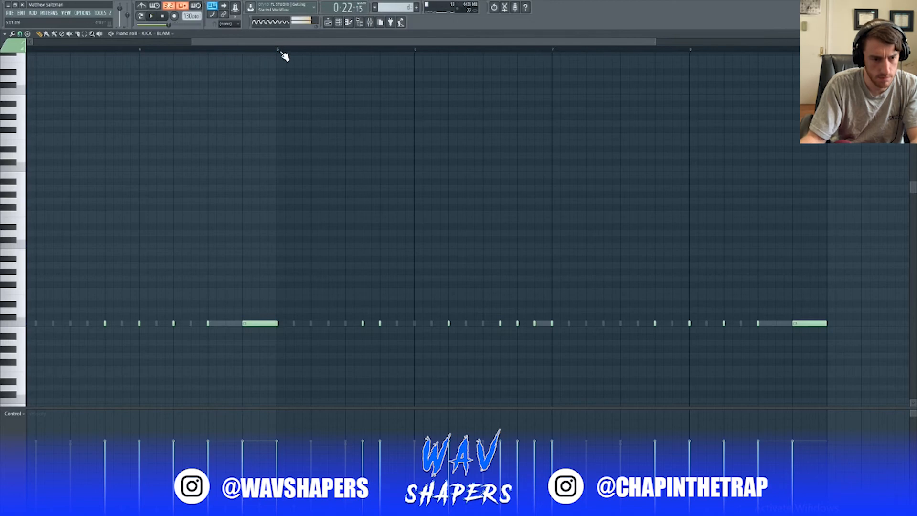
- In the playlist, extend the two drum pattern clips on Track 10 to eight bars each, ending at bars 17 and 25
{"action": "left_click", "coordinate": [328, 24]}
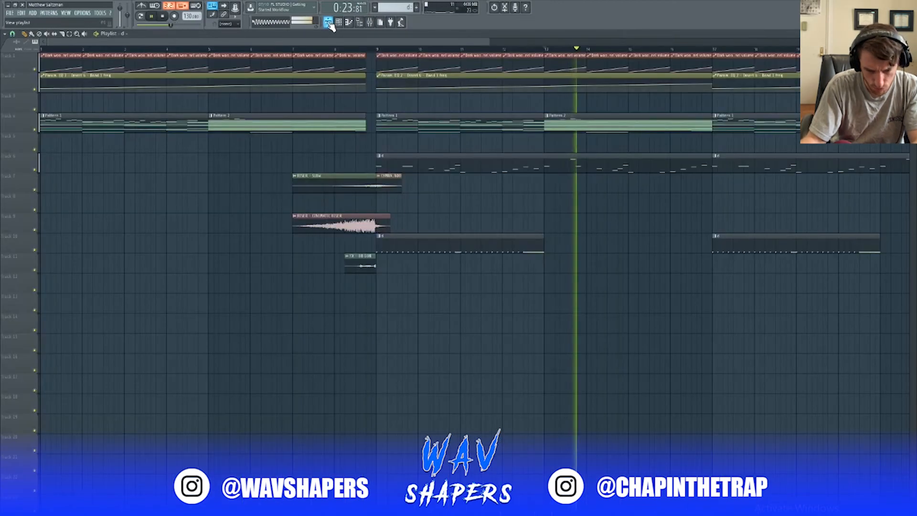
{"action": "left_click_drag", "start_coordinate": [548, 249], "coordinate": [702, 268]}
{"action": "key", "text": "space"}
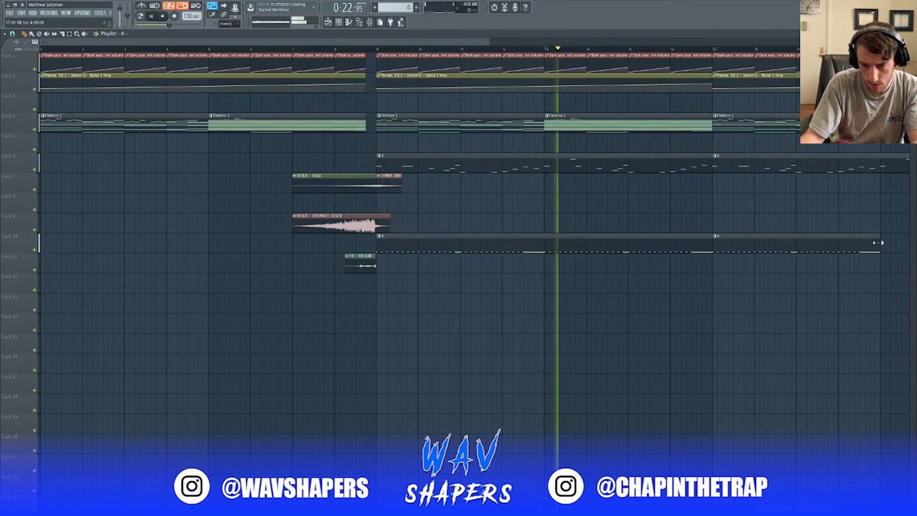
{"action": "left_click_drag", "start_coordinate": [879, 243], "coordinate": [852, 269]}
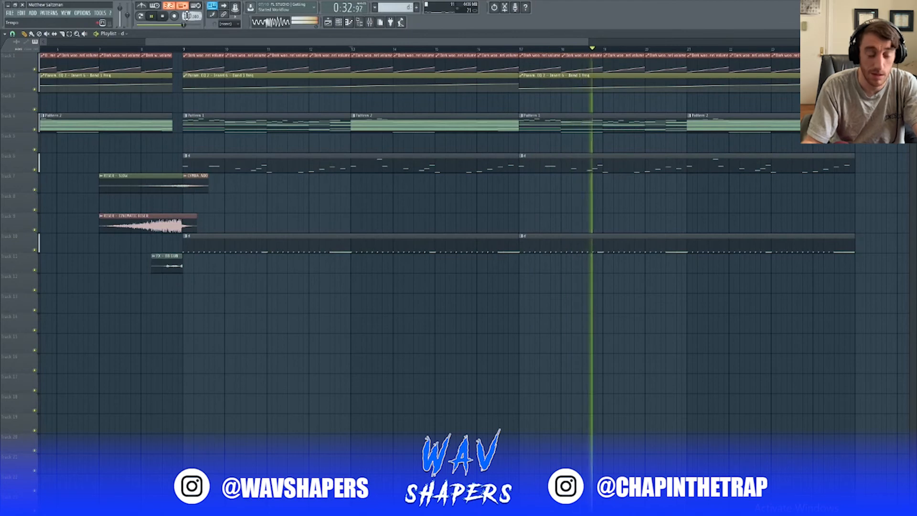
- Set the project tempo to 140 BPM without restretching the channels, and play the arrangement
{"action": "key", "text": "space"}
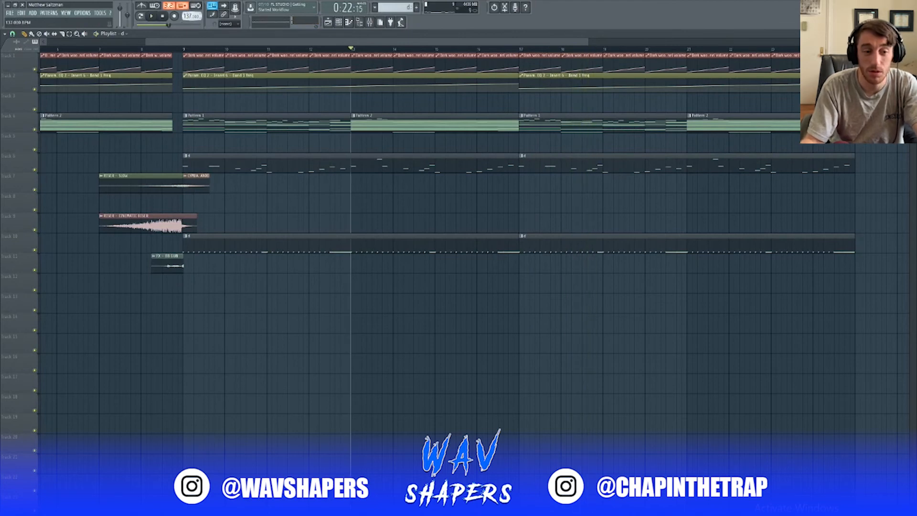
{"action": "left_click_drag", "start_coordinate": [186, 17], "coordinate": [186, 16]}
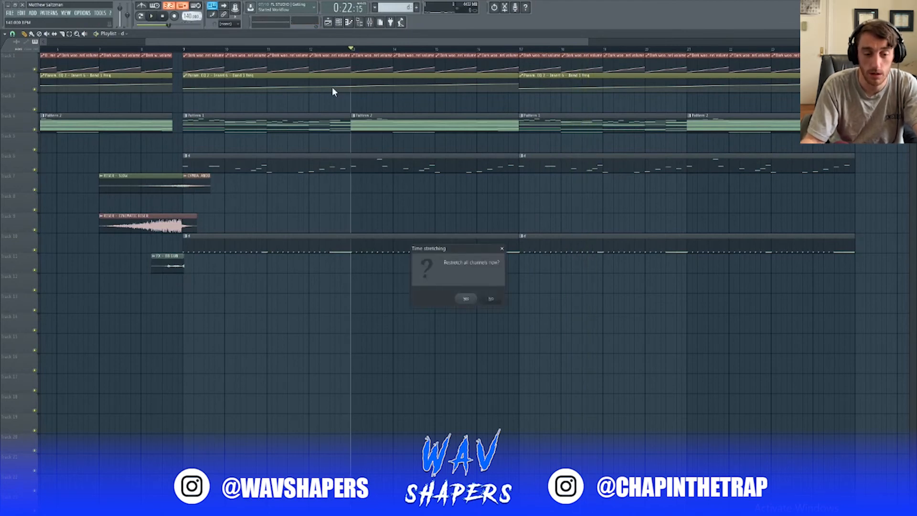
{"action": "left_click", "coordinate": [492, 299]}
{"action": "key", "text": "space"}
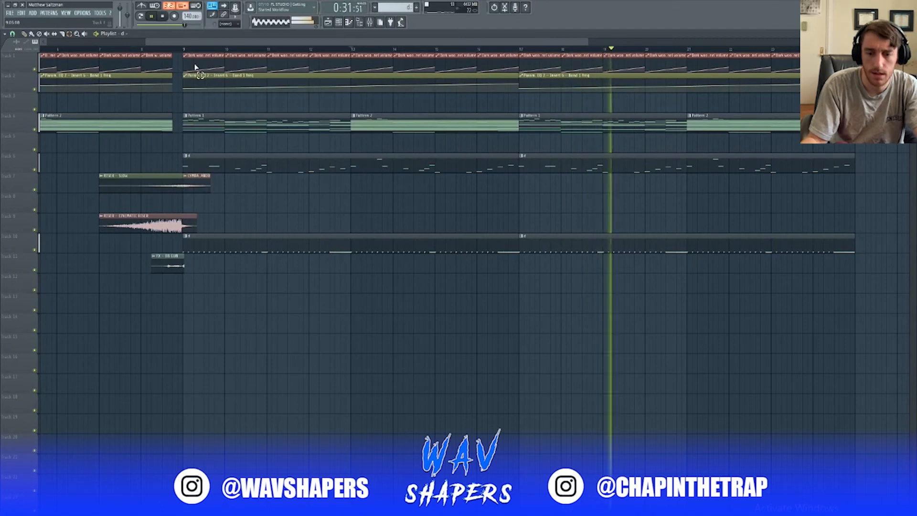
- Duplicate the automation, pattern and cymbal clips spanning bars 9 to 25, leaving out the cinematic riser, so the copies start at bar 25
{"action": "left_click_drag", "start_coordinate": [193, 54], "coordinate": [910, 292]}
{"action": "left_click_drag", "start_coordinate": [910, 57], "coordinate": [914, 58]}
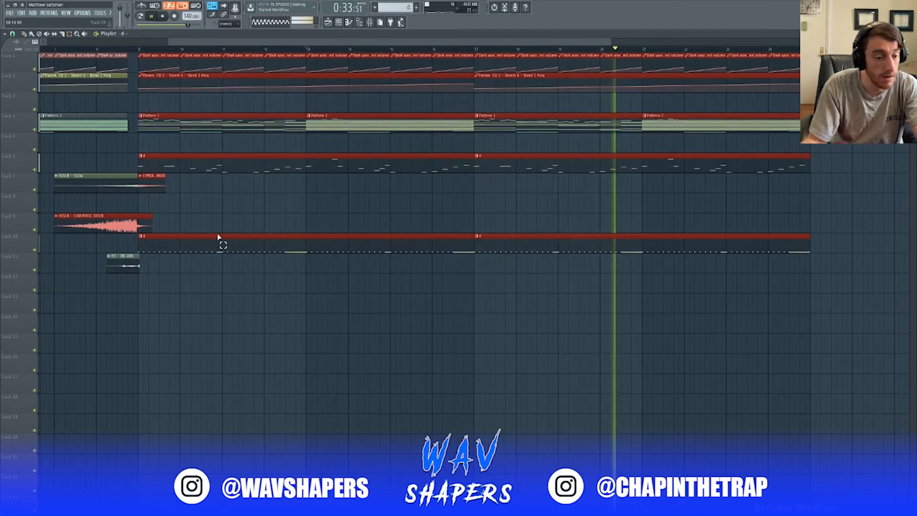
{"action": "left_click", "coordinate": [134, 222], "text": "ctrl+shift"}
{"action": "key", "text": "ctrl+b"}
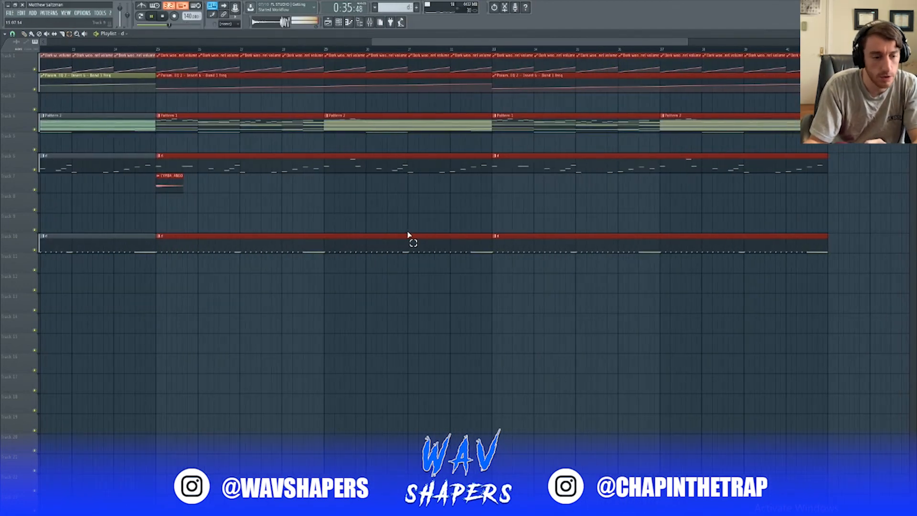
{"action": "left_click", "coordinate": [380, 304]}
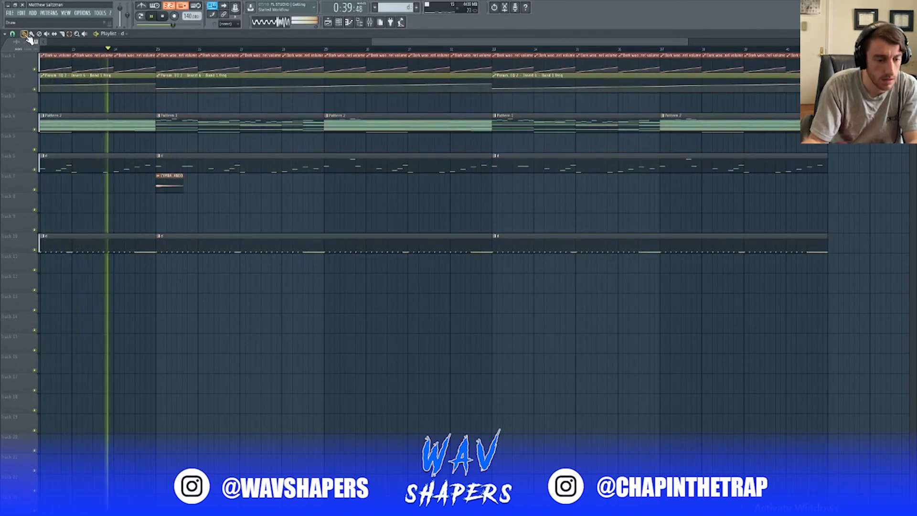
- Add Fruity Reeverb 2 to slot 4 of the cymbal's mixer insert 37 and lower the insert's volume
{"action": "key", "text": "Escape"}
{"action": "key", "text": "Escape"}
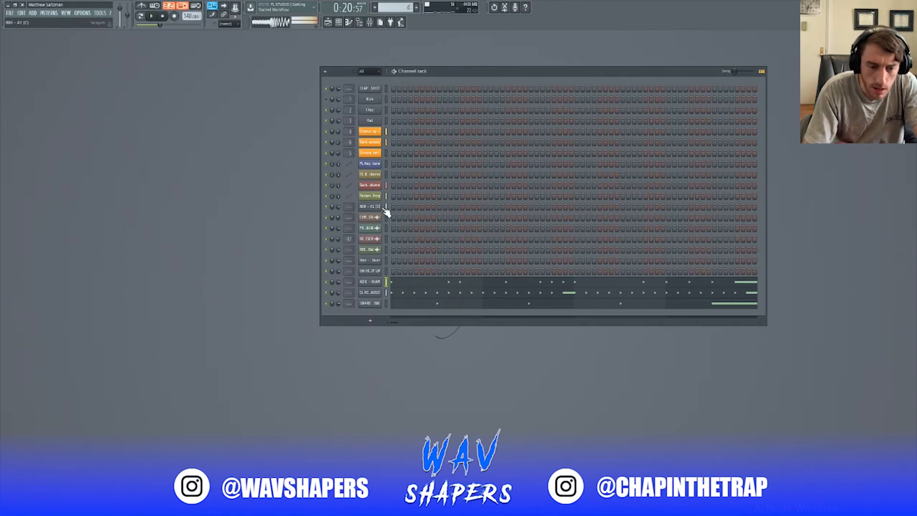
{"action": "double_click", "coordinate": [349, 218]}
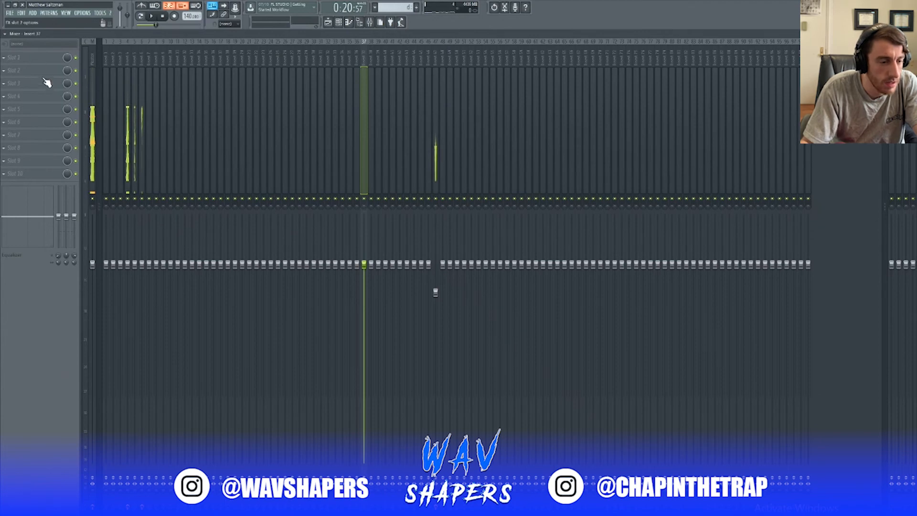
{"action": "left_click", "coordinate": [45, 96]}
{"action": "left_click", "coordinate": [110, 127]}
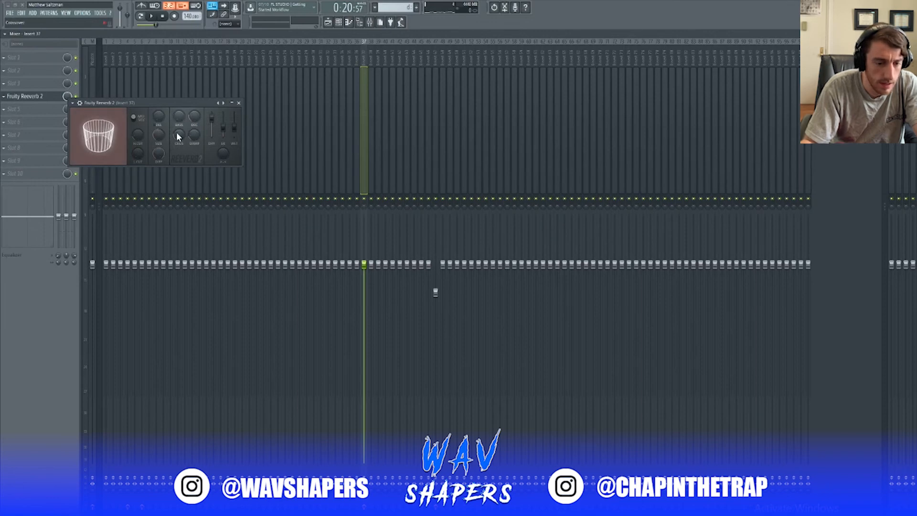
{"action": "key", "text": "Escape"}
{"action": "key", "text": "space"}
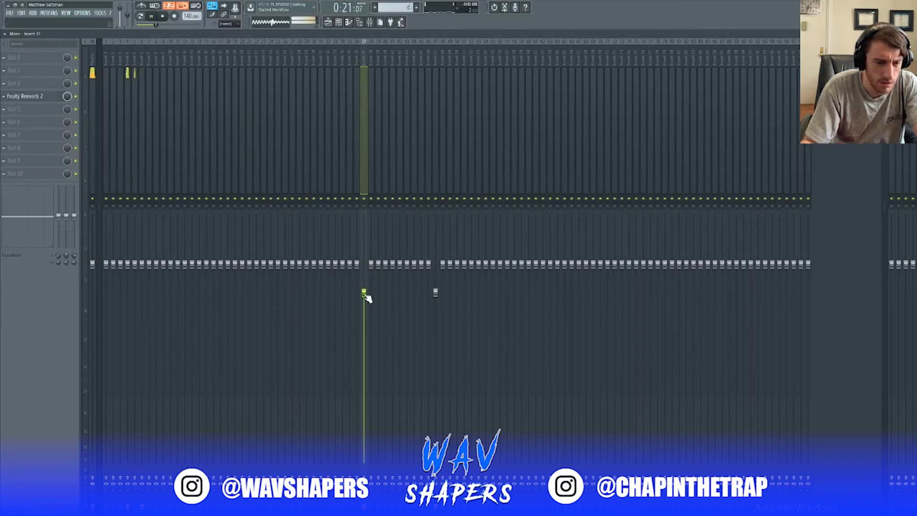
{"action": "key", "text": "F9"}
{"action": "key", "text": "space"}
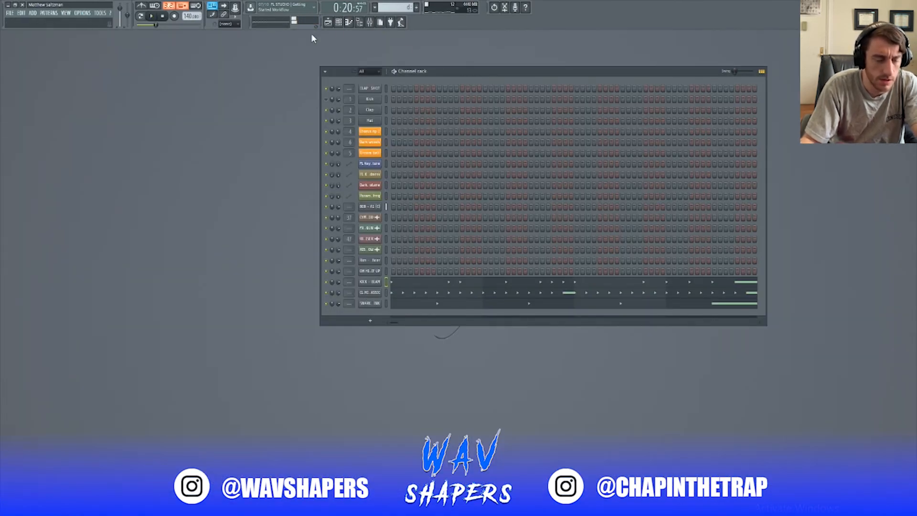
- Play the arrangement from bar 25 and add Fruity Delay 2 to slot 5 of the cymbal's mixer insert
{"action": "key", "text": "F5"}
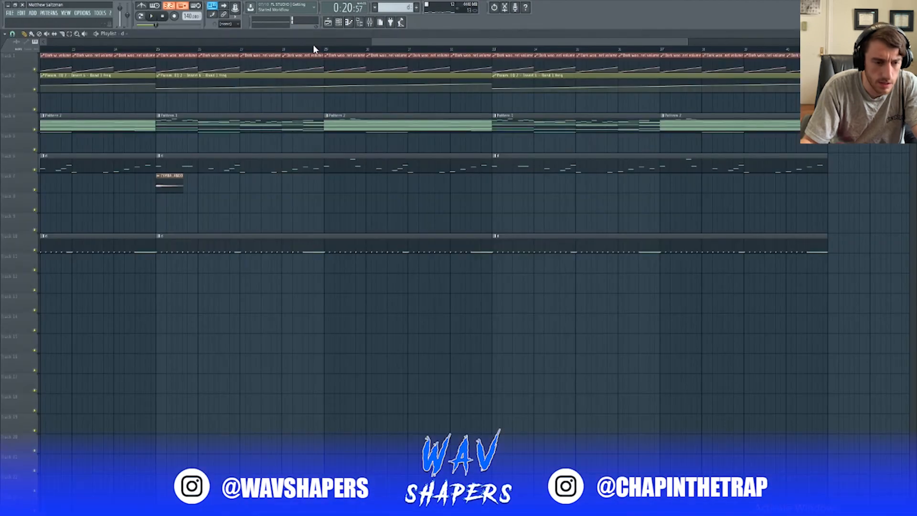
{"action": "left_click", "coordinate": [159, 49]}
{"action": "key", "text": "space"}
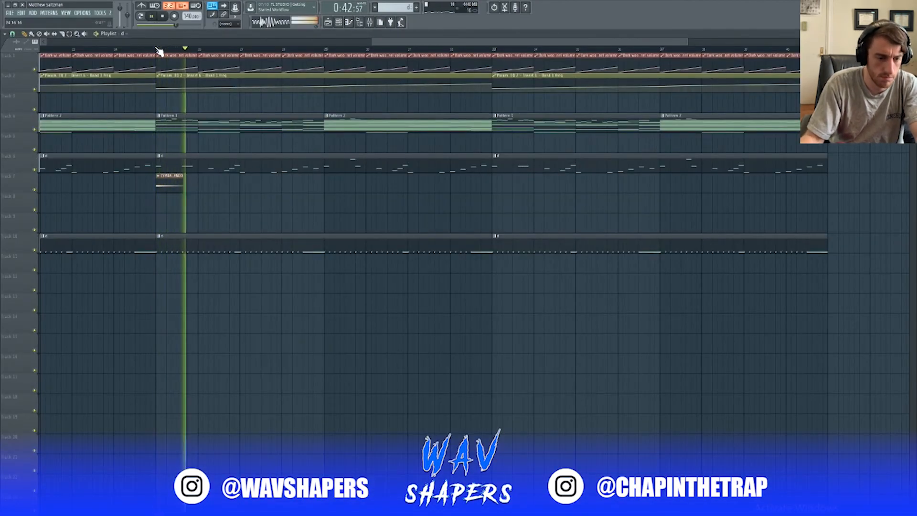
{"action": "key", "text": "F5"}
{"action": "key", "text": "space"}
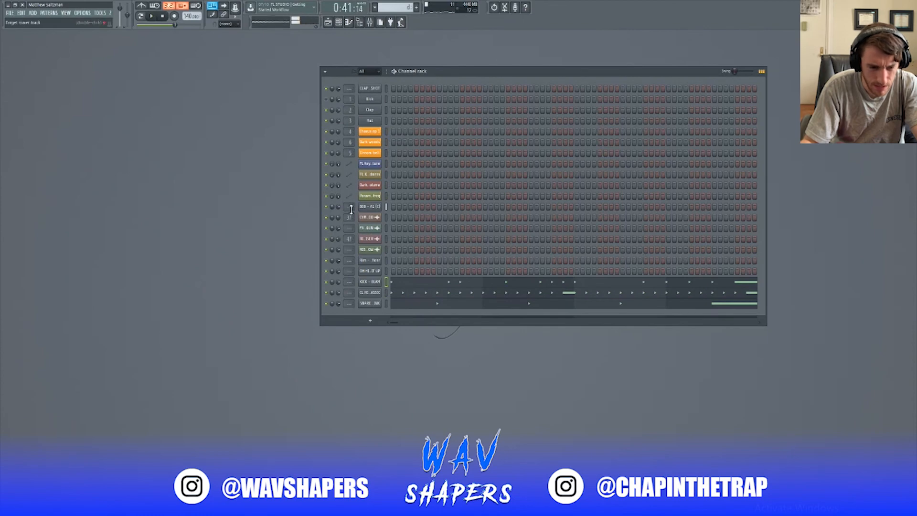
{"action": "double_click", "coordinate": [347, 216]}
{"action": "left_click", "coordinate": [23, 112]}
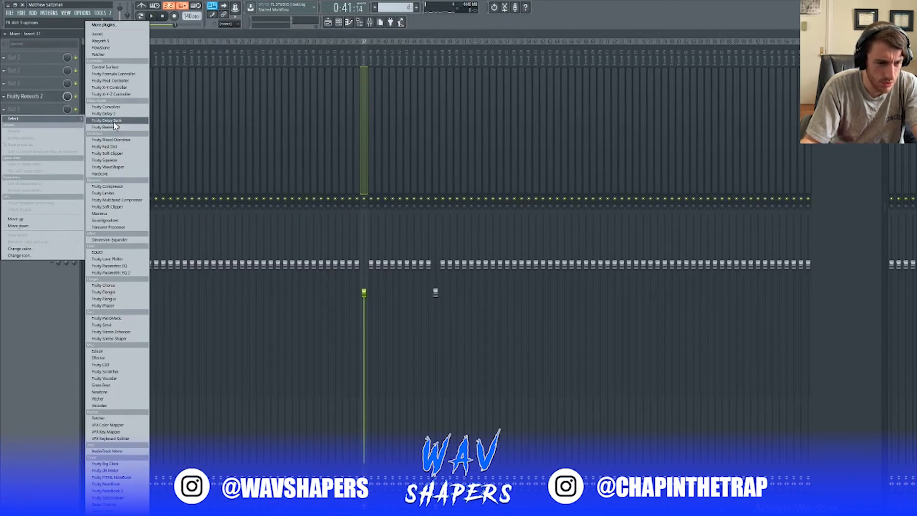
{"action": "left_click", "coordinate": [110, 118]}
- Adjust Fruity Delay 2's echo by ear during playback and lower the cymbal insert's volume further
{"action": "key", "text": "space"}
{"action": "key", "text": "space"}
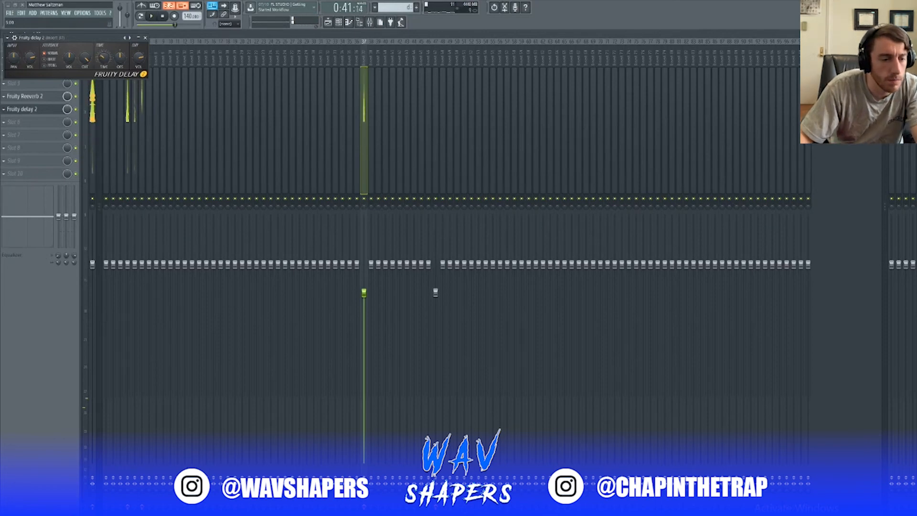
{"action": "key", "text": "space"}
{"action": "key", "text": "space"}
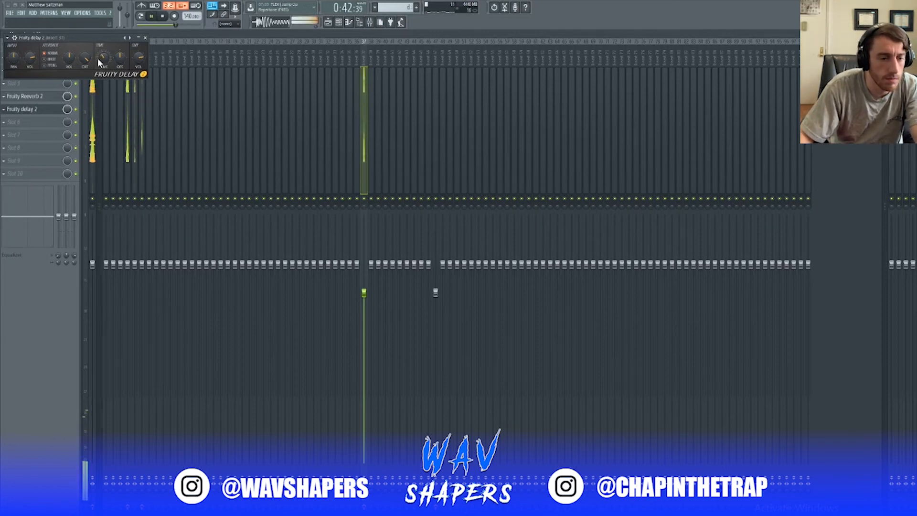
{"action": "key", "text": "space"}
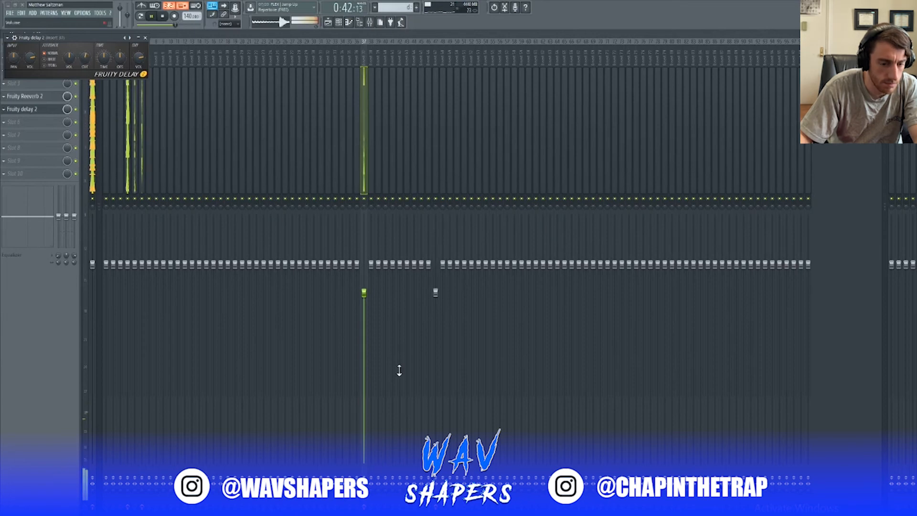
{"action": "key", "text": "space"}
{"action": "left_click_drag", "start_coordinate": [365, 293], "coordinate": [364, 360]}
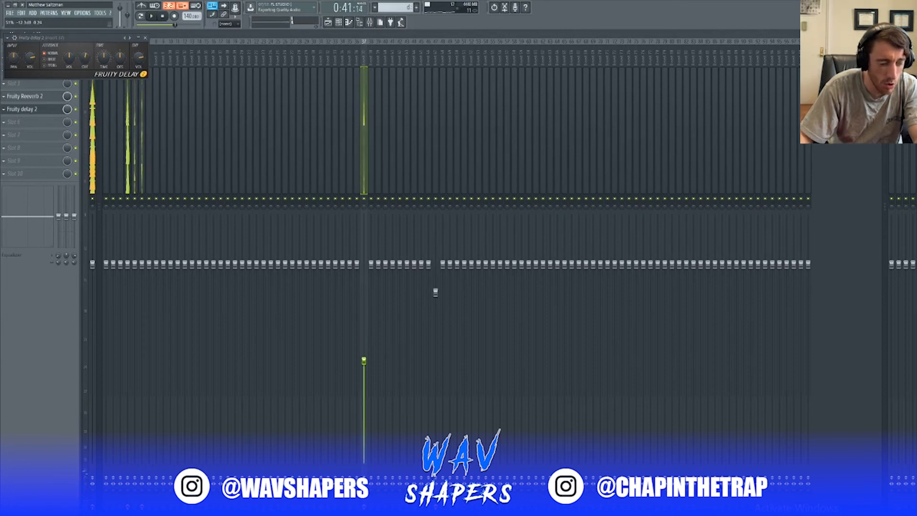
{"action": "key", "text": "space"}
{"action": "key", "text": "F9"}
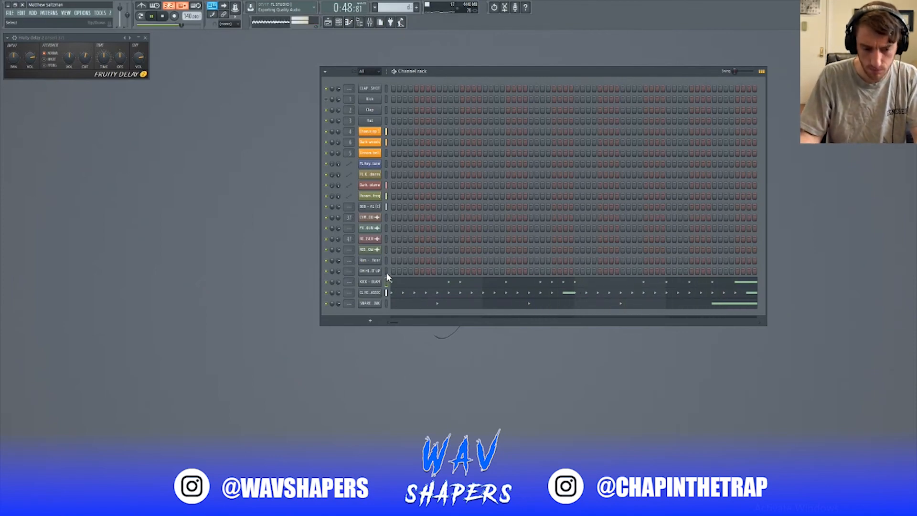
- In the snare's piano roll, add two consecutive one-beat notes starting half a beat before bar 6, at reduced velocity
{"action": "right_click", "coordinate": [372, 304]}
{"action": "left_click", "coordinate": [409, 309]}
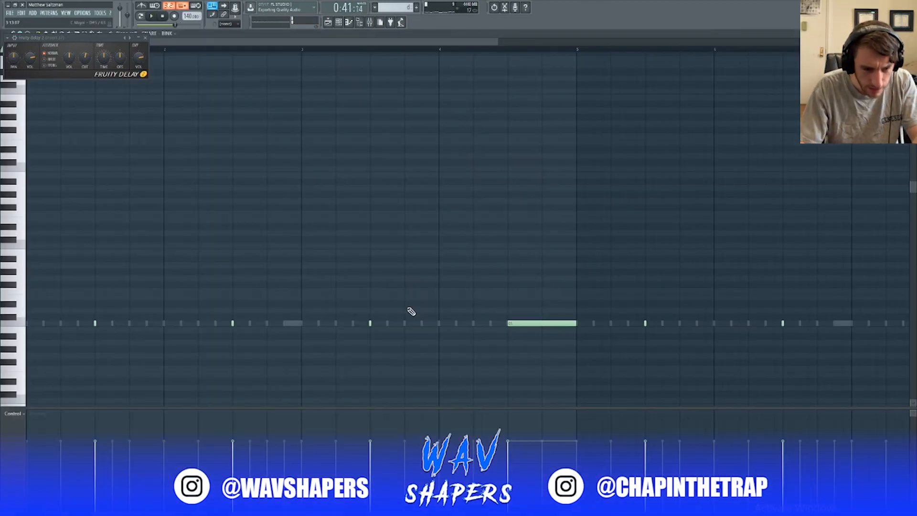
{"action": "left_click_drag", "start_coordinate": [357, 41], "coordinate": [560, 61]}
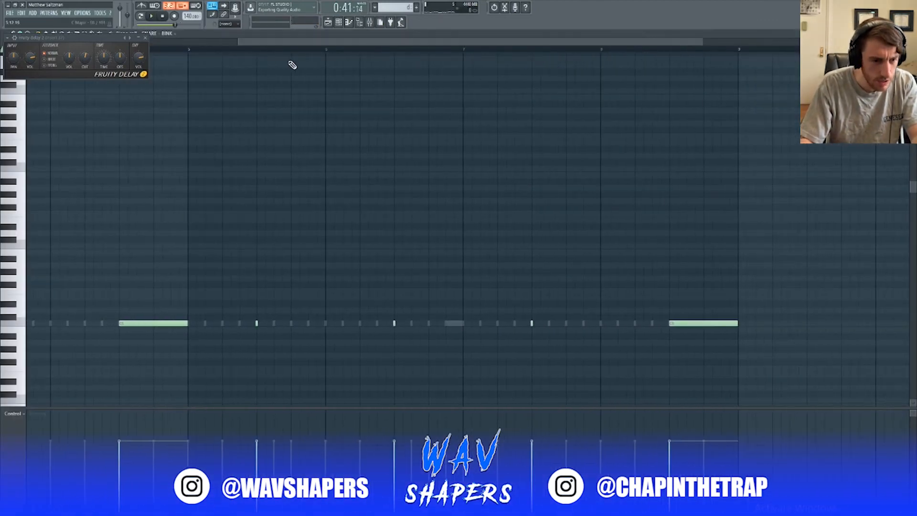
{"action": "left_click", "coordinate": [186, 49]}
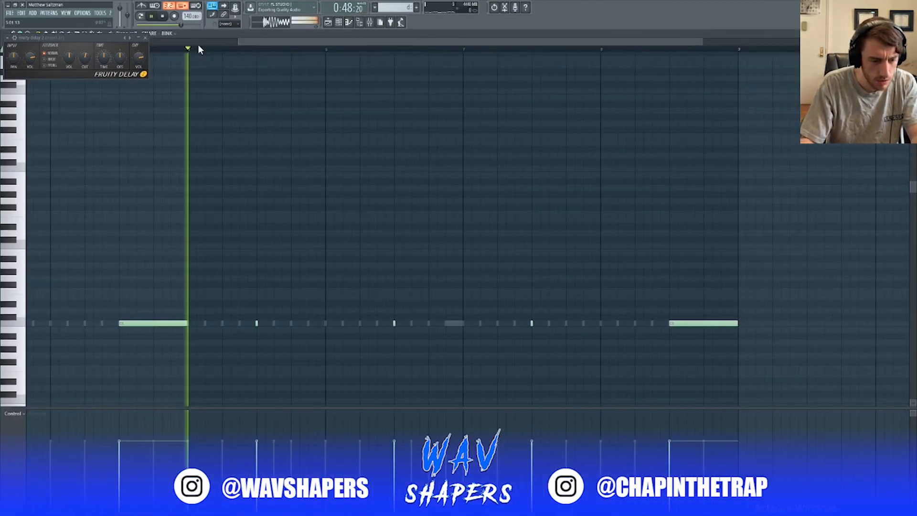
{"action": "left_click", "coordinate": [308, 323]}
{"action": "key", "text": "space"}
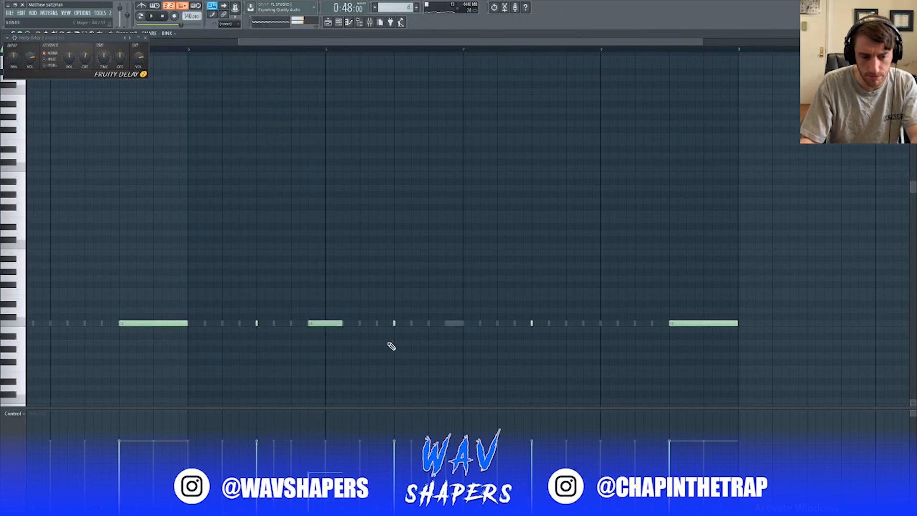
{"action": "left_click", "coordinate": [353, 329]}
{"action": "left_click_drag", "start_coordinate": [360, 327], "coordinate": [359, 322]}
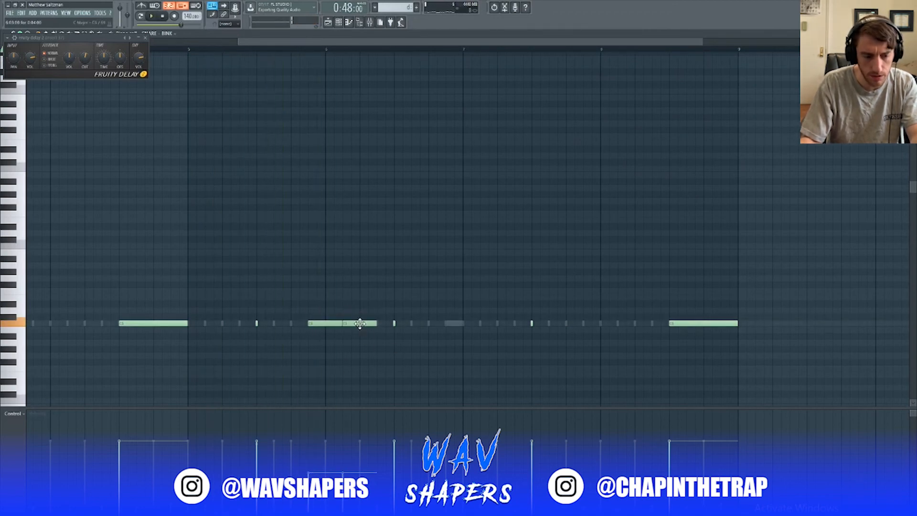
- Pan the two added snare notes around bar 6 to opposite sides and play the pattern
{"action": "left_click", "coordinate": [14, 413]}
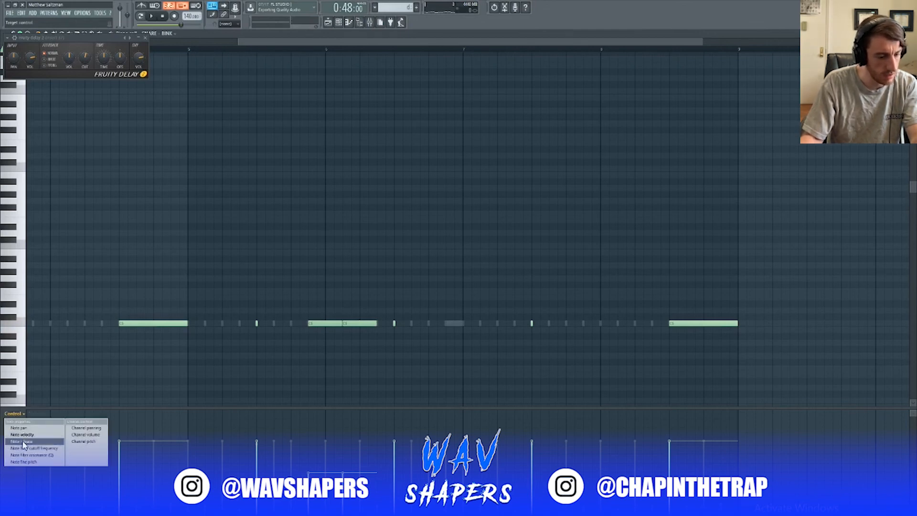
{"action": "left_click", "coordinate": [19, 428]}
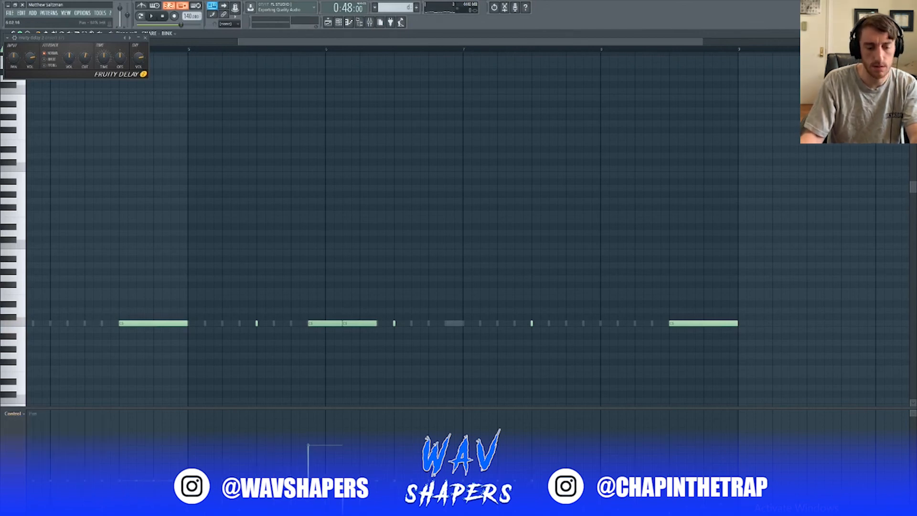
{"action": "key", "text": "space"}
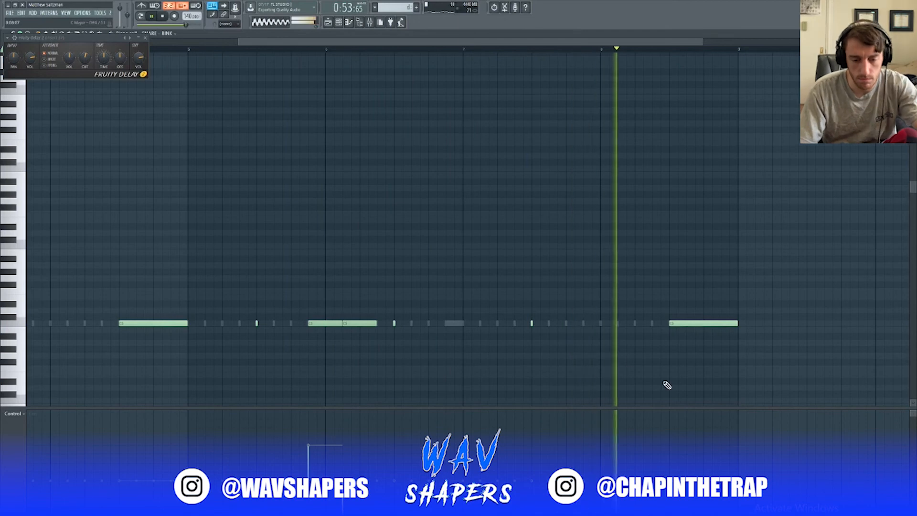
- Shorten bar 8's last snare note to one beat and fill the final beat with three short, higher-pitched, panned notes
{"action": "key", "text": "space"}
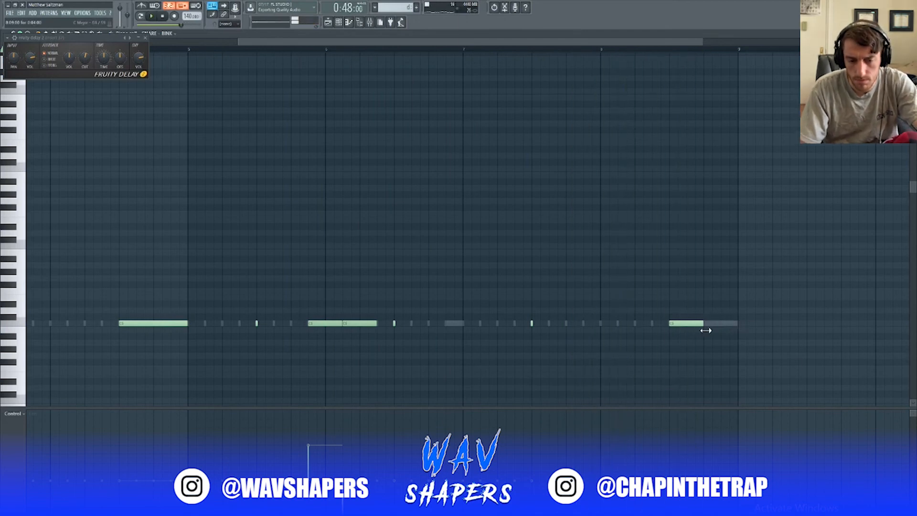
{"action": "left_click", "coordinate": [702, 208]}
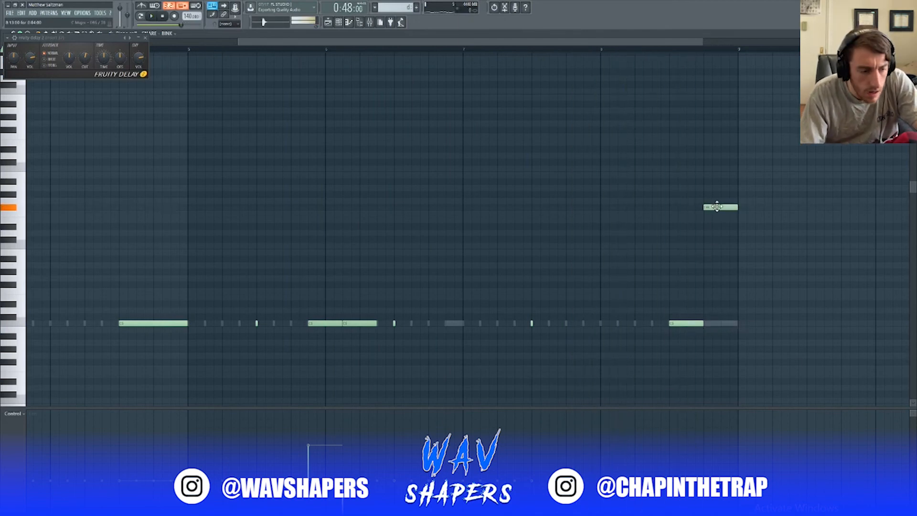
{"action": "mouse_move", "coordinate": [717, 206]}
{"action": "left_mouse_down"}
{"action": "mouse_move", "coordinate": [714, 224]}
{"action": "mouse_move", "coordinate": [722, 216]}
{"action": "left_mouse_up"}
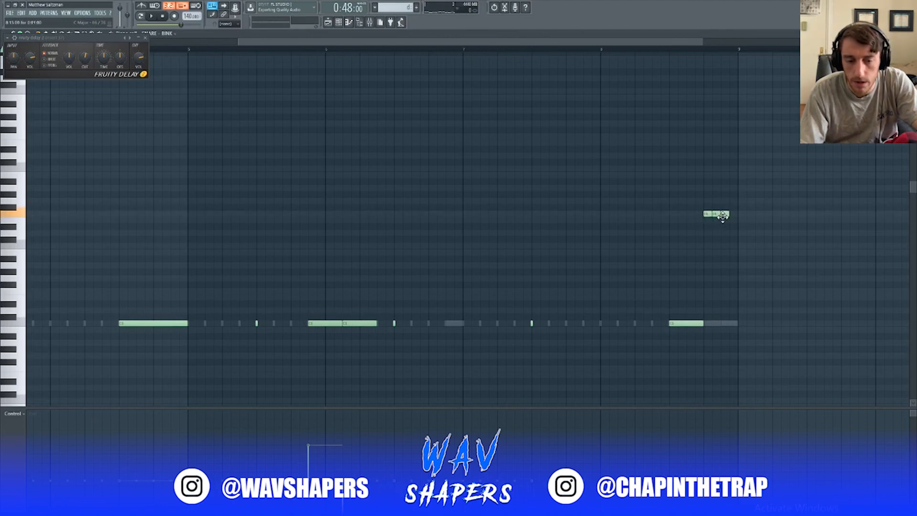
{"action": "key", "text": "space"}
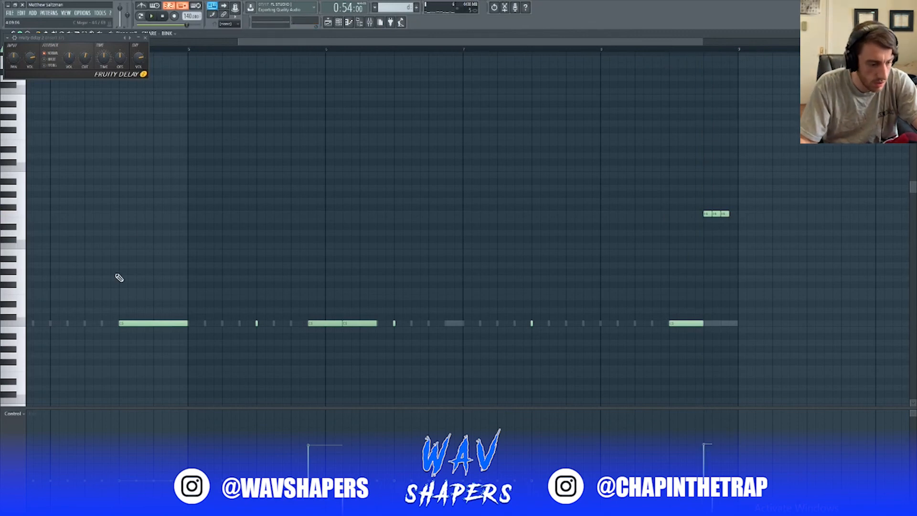
- Adjust the velocity of the three-note snare fill at the end of bar 8 and close the piano roll
{"action": "left_click", "coordinate": [13, 413]}
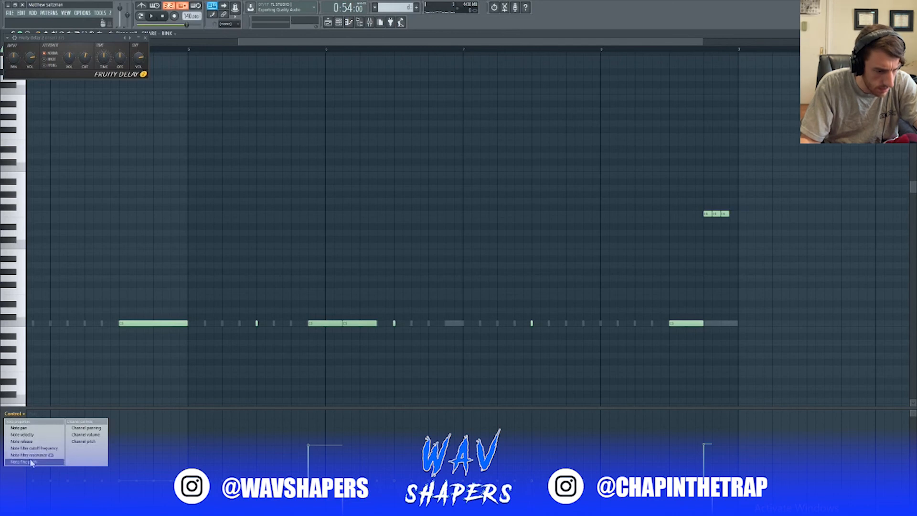
{"action": "left_click", "coordinate": [37, 435]}
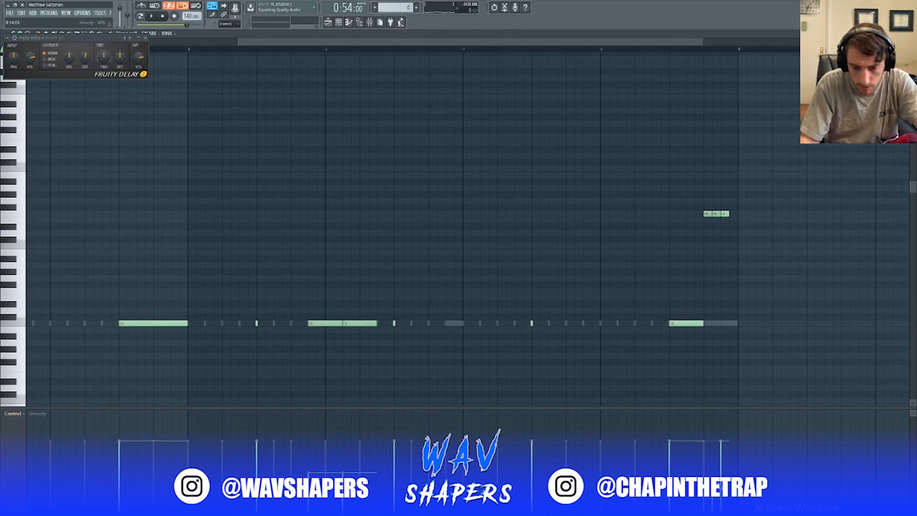
{"action": "key", "text": "F7"}
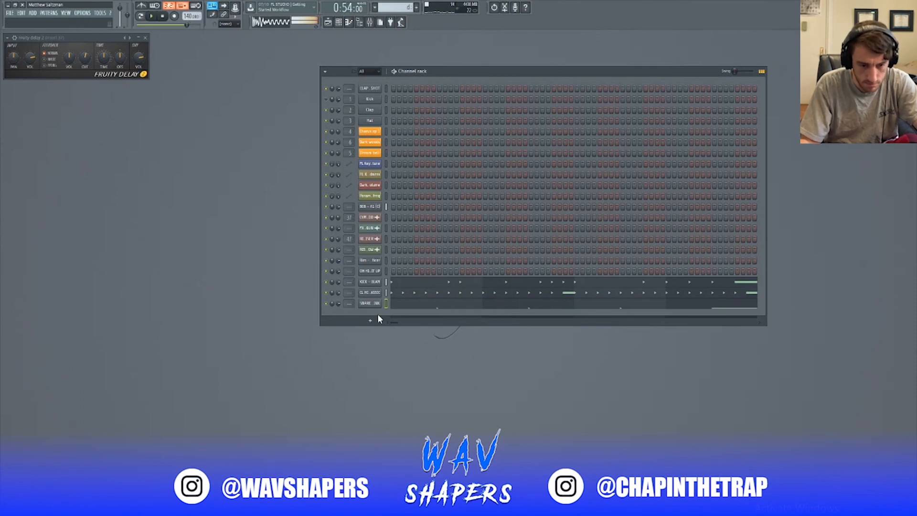
- In the playlist, make the 808 pattern clip at bar 17 unique and open its piano roll, closing the Fruity Delay window
{"action": "left_click", "coordinate": [328, 23]}
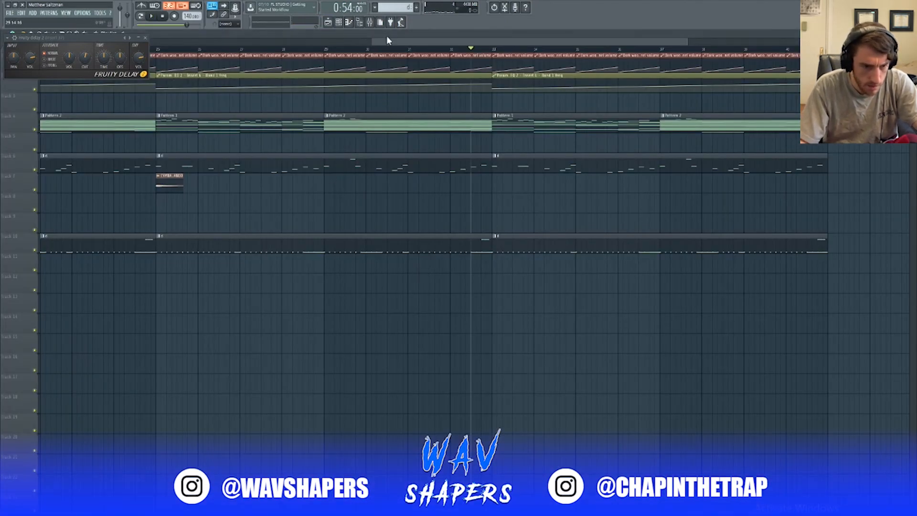
{"action": "left_click_drag", "start_coordinate": [387, 40], "coordinate": [165, 38]}
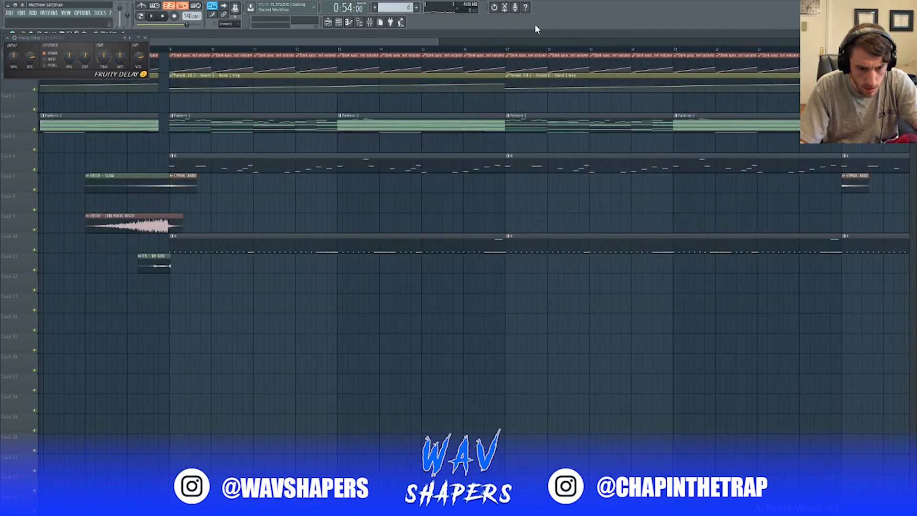
{"action": "left_click", "coordinate": [508, 157]}
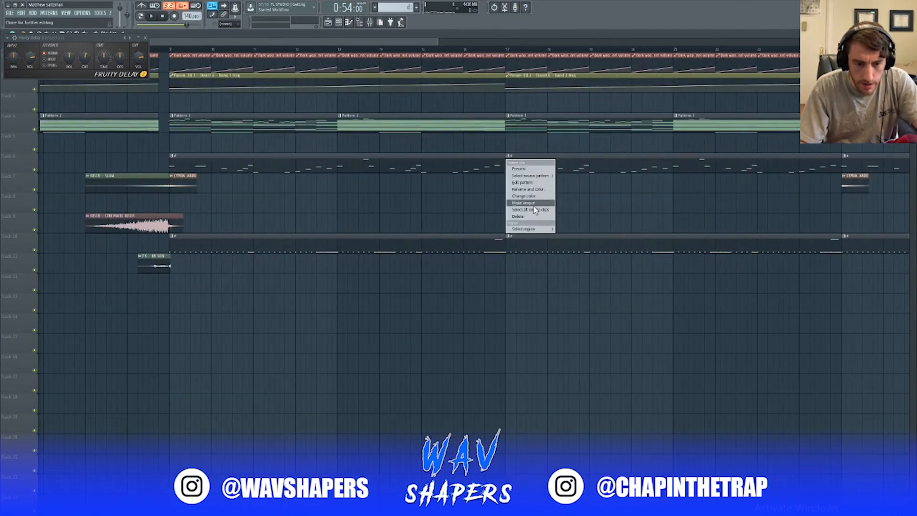
{"action": "left_click", "coordinate": [530, 209]}
{"action": "double_click", "coordinate": [524, 160]}
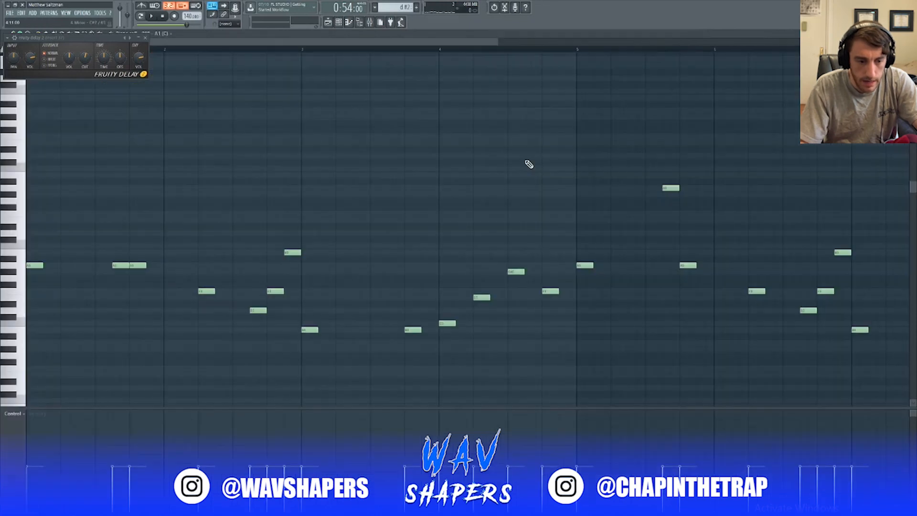
{"action": "left_click", "coordinate": [145, 37]}
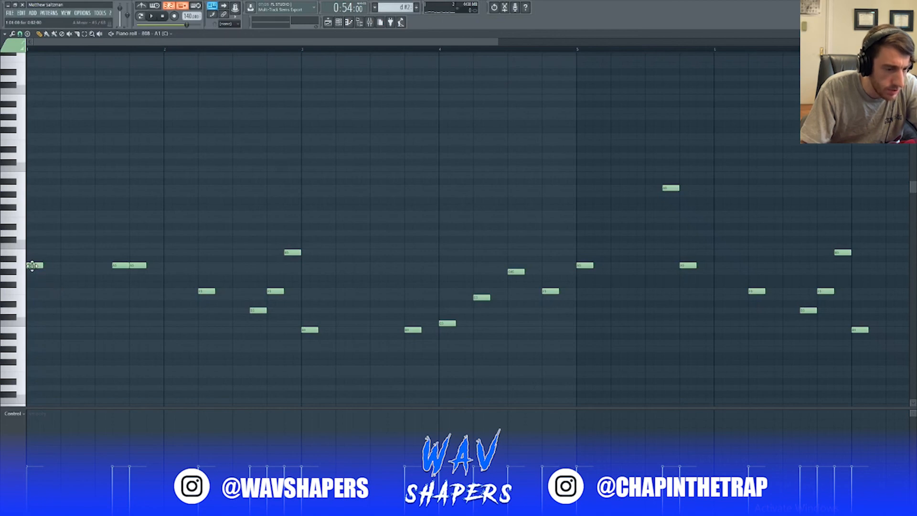
- Raise the first 808 note one octave, add two descending half-beat notes right after it, and play the change
{"action": "left_click_drag", "start_coordinate": [32, 266], "coordinate": [22, 185]}
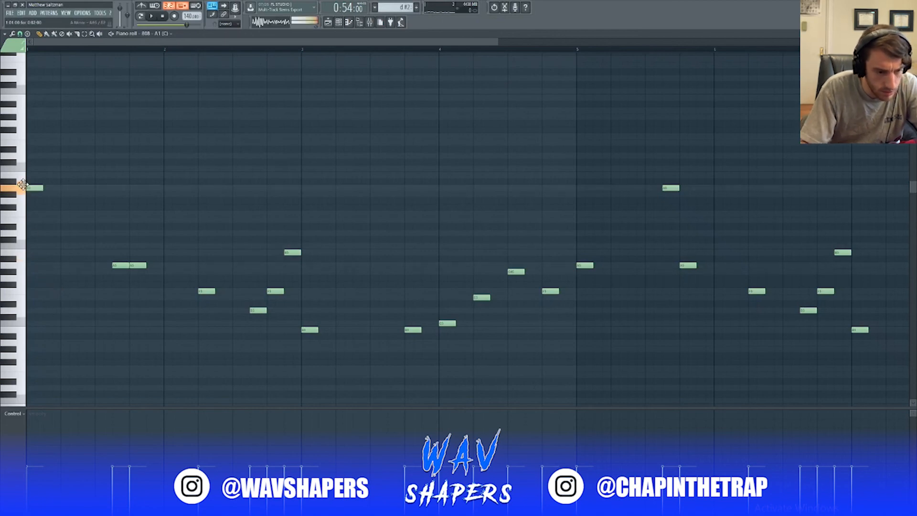
{"action": "left_click_drag", "start_coordinate": [47, 244], "coordinate": [43, 251]}
{"action": "left_click", "coordinate": [68, 265]}
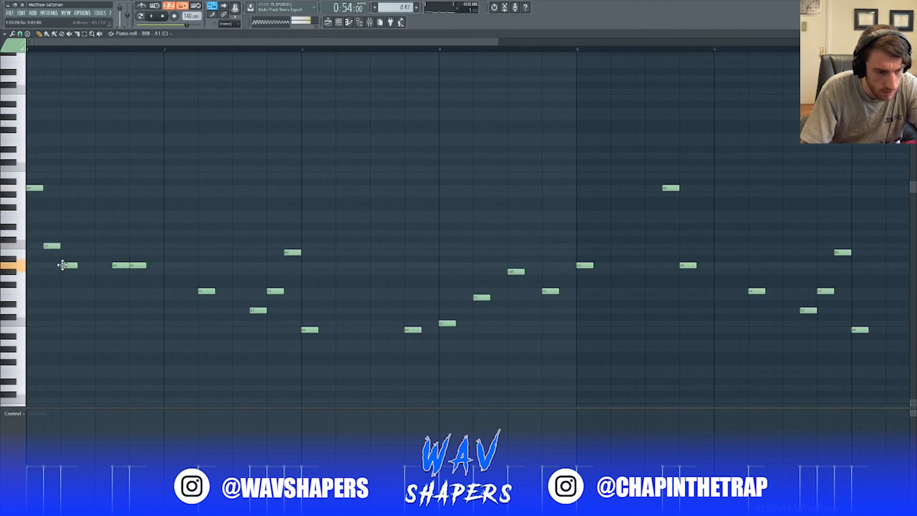
{"action": "key", "text": "space"}
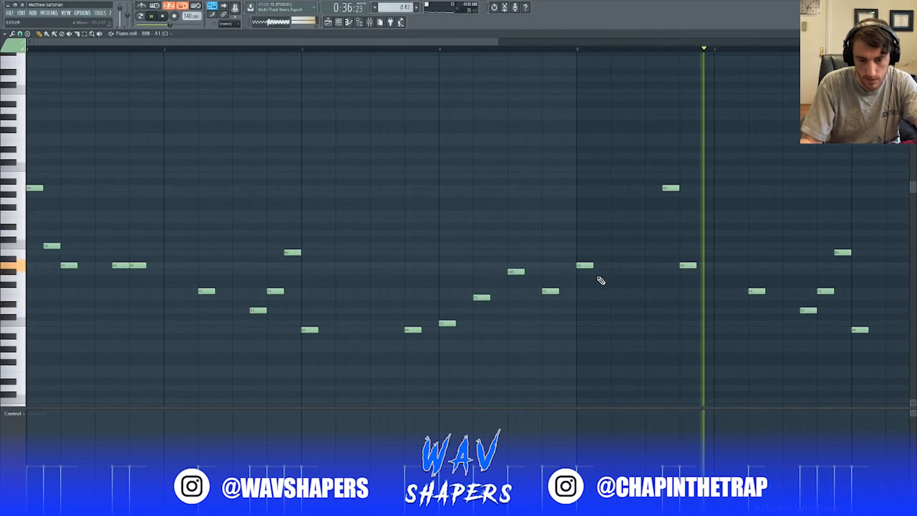
{"action": "key", "text": "space"}
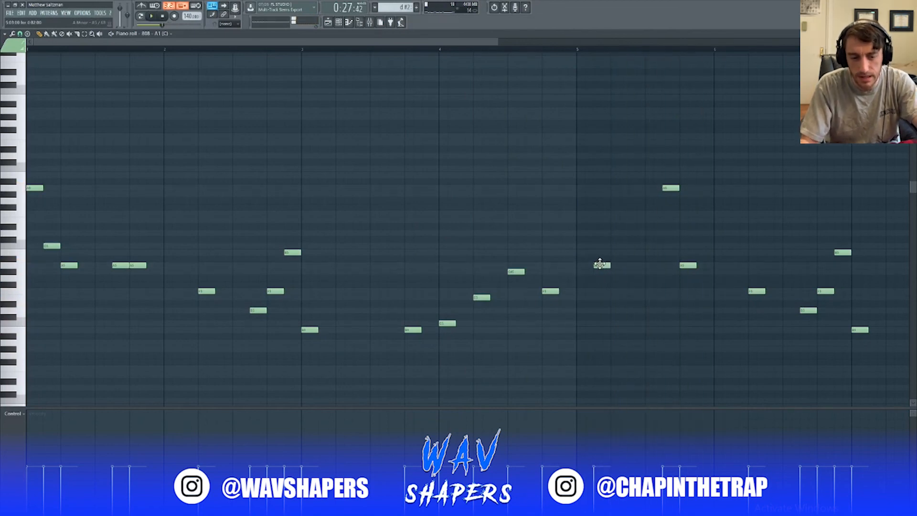
- Move the 808 note at the start of bar 5 half a beat later, repeat it directly after, and play the passage
{"action": "left_click", "coordinate": [618, 265]}
{"action": "left_click", "coordinate": [577, 50]}
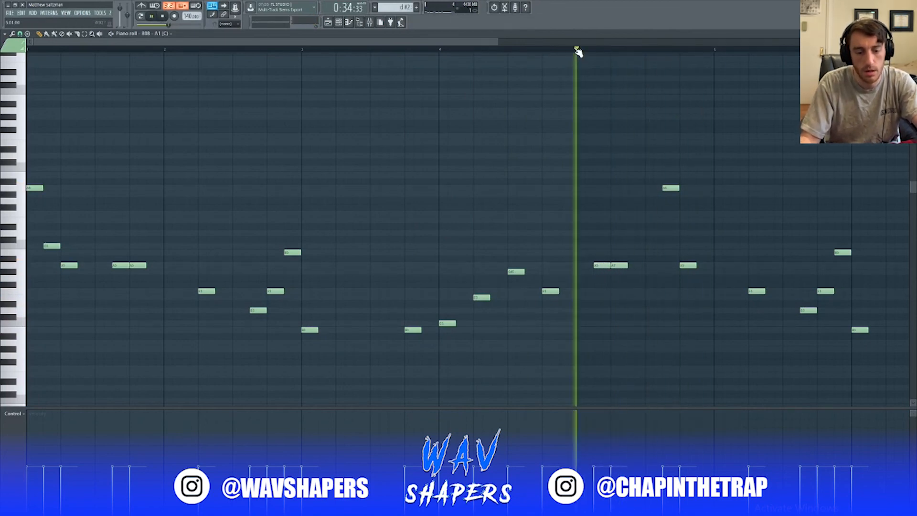
{"action": "key", "text": "space"}
{"action": "key", "text": "space"}
{"action": "left_click", "coordinate": [500, 56]}
{"action": "right_click", "coordinate": [500, 57]}
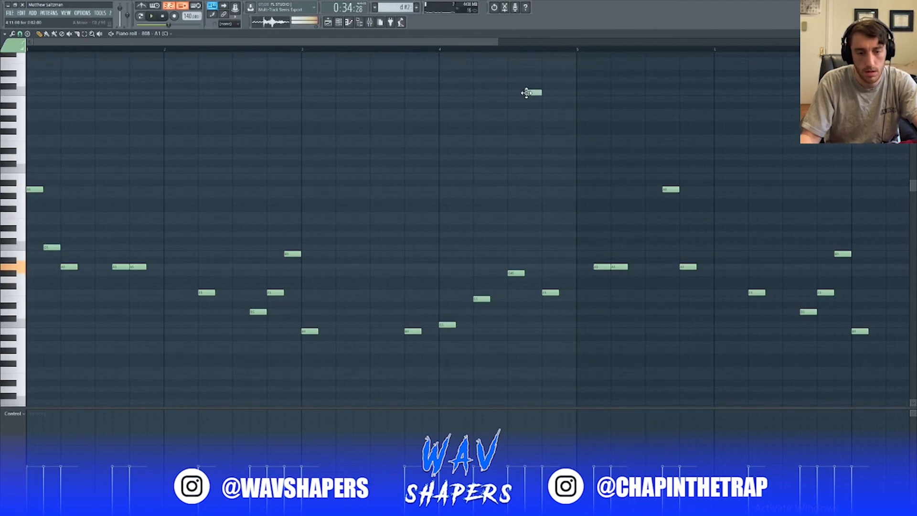
{"action": "left_click", "coordinate": [535, 50]}
{"action": "key", "text": "space"}
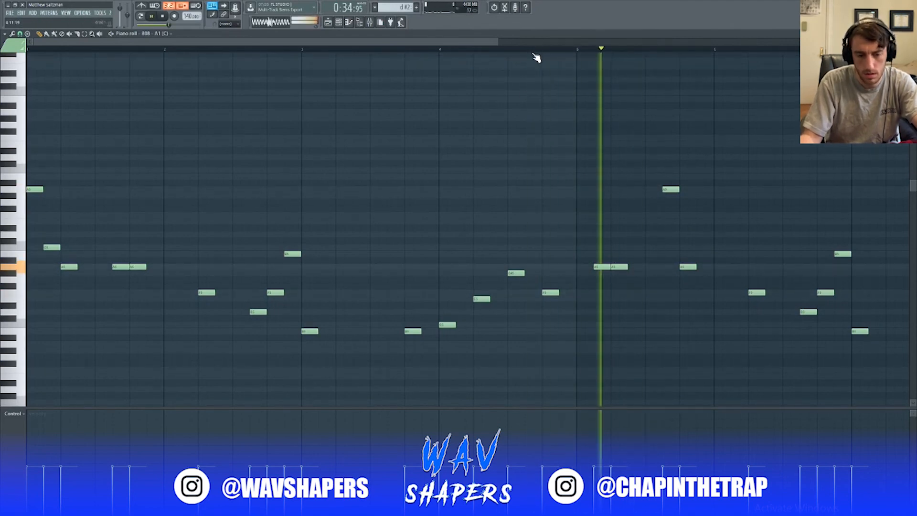
{"action": "key", "text": "space"}
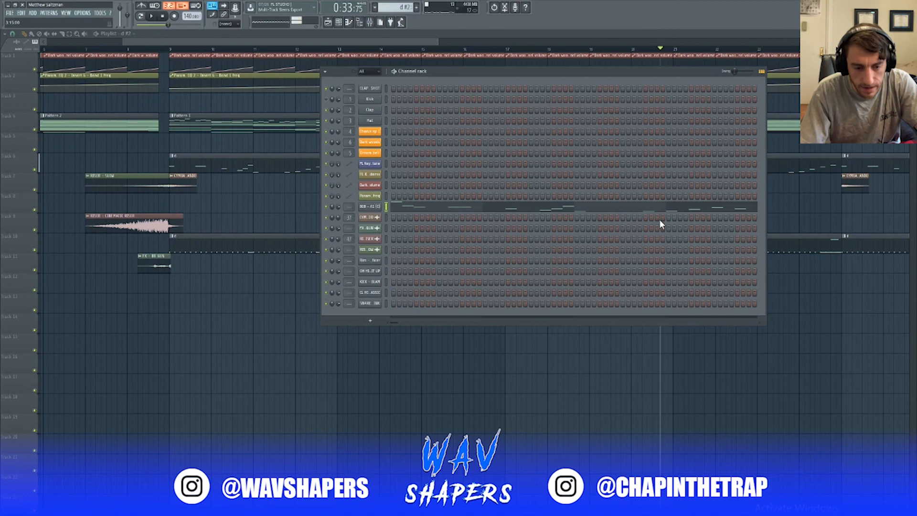
- Make the drum pattern clip at bar 17 unique and show its channels in the channel rack
{"action": "key", "text": "F6"}
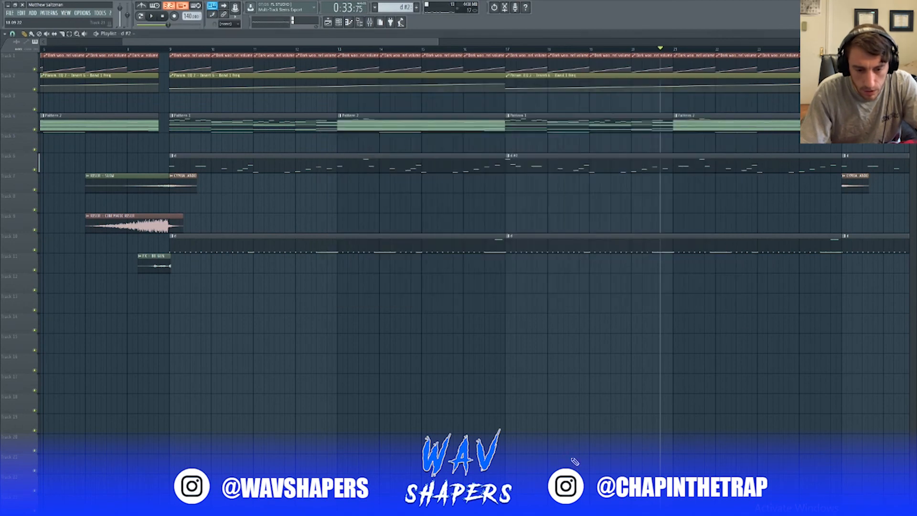
{"action": "left_click", "coordinate": [509, 237]}
{"action": "left_click", "coordinate": [532, 294]}
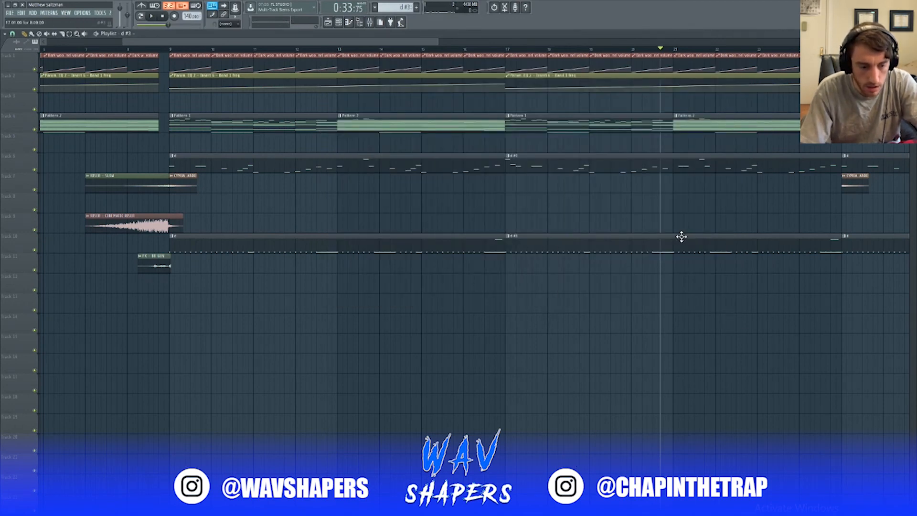
{"action": "double_click", "coordinate": [682, 236]}
{"action": "key", "text": "F6"}
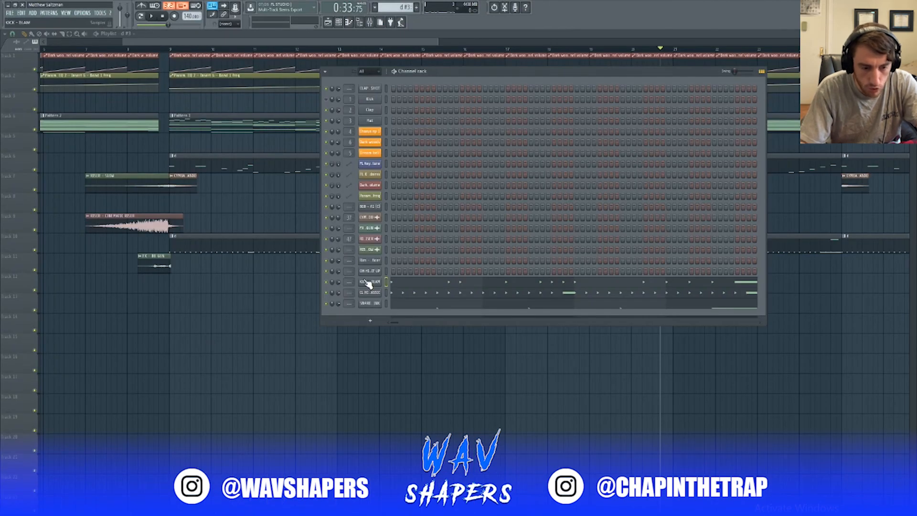
- In the kick's piano roll, shift bar 5's first kick half a beat later, add another half a beat after it, and play
{"action": "right_click", "coordinate": [367, 284]}
{"action": "left_click", "coordinate": [399, 282]}
{"action": "key", "text": "space"}
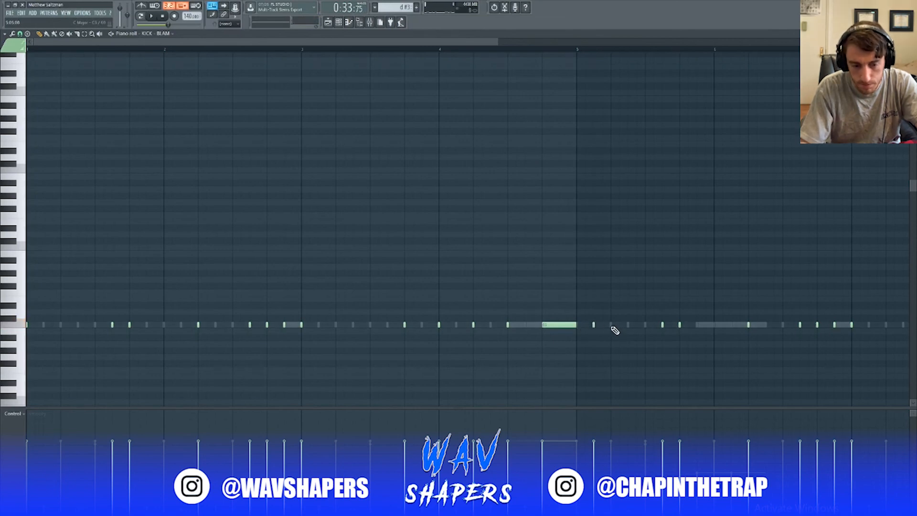
{"action": "key", "text": "space"}
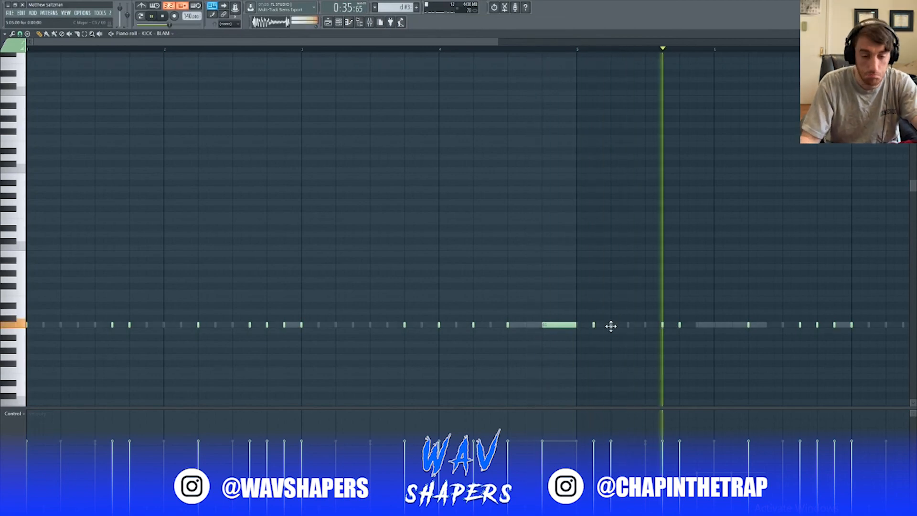
{"action": "key", "text": "Escape"}
{"action": "right_click", "coordinate": [502, 387]}
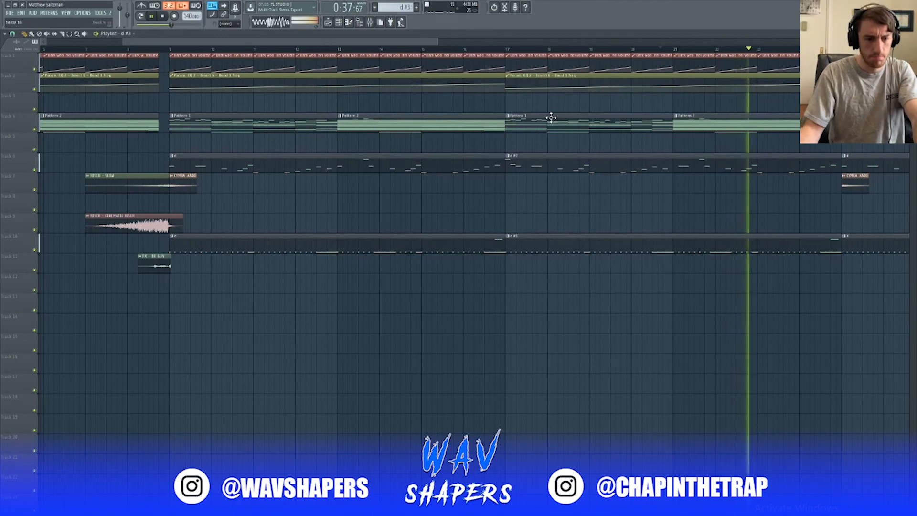
- Replace the 808 and drum clips spanning bars 33 to 41 with their unique variations from bar 17
{"action": "left_click_drag", "start_coordinate": [438, 42], "coordinate": [836, 43]}
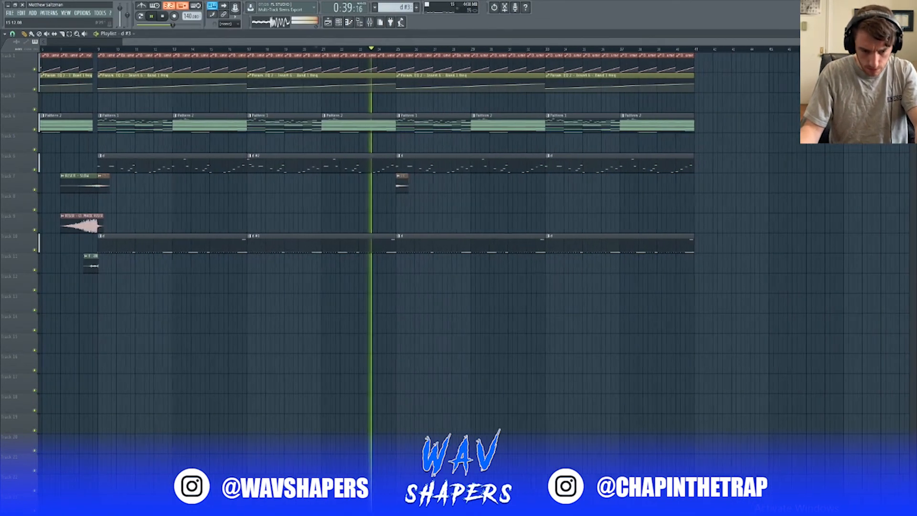
{"action": "right_click", "coordinate": [616, 171]}
{"action": "right_click", "coordinate": [629, 244]}
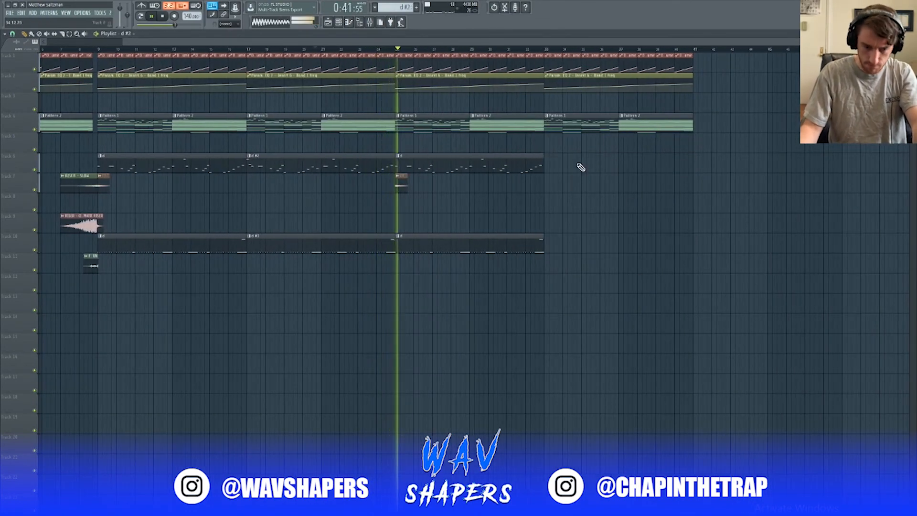
{"action": "left_click_drag", "start_coordinate": [581, 167], "coordinate": [548, 168]}
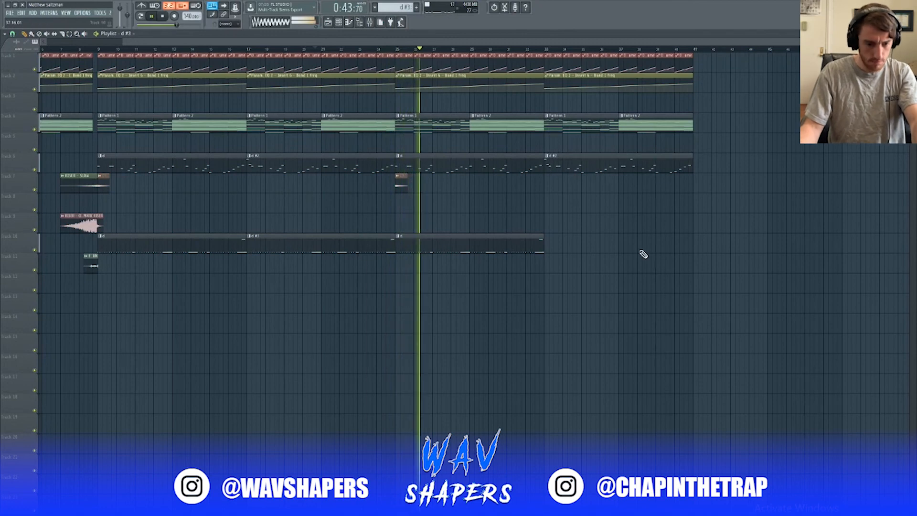
{"action": "left_click_drag", "start_coordinate": [643, 249], "coordinate": [544, 249]}
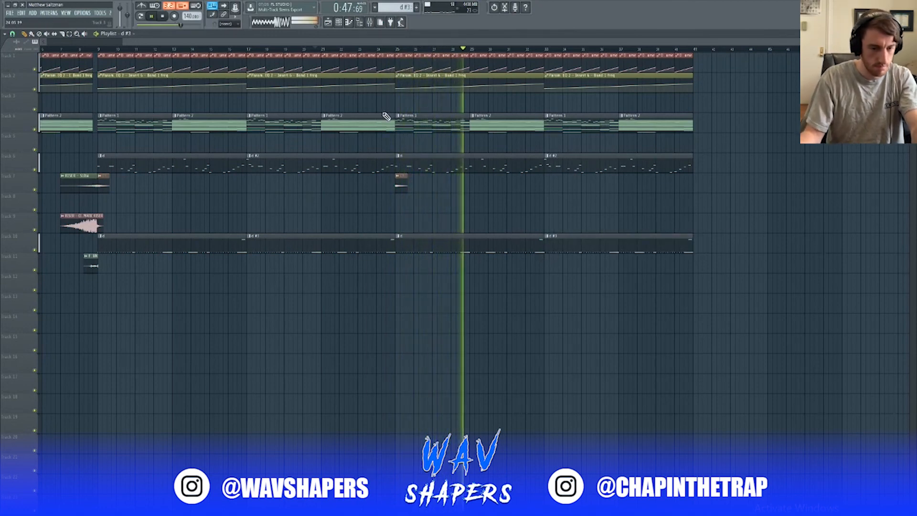
- Trim about half a bar off the starts of the bar 25 808 and drum clips, remove the cymbal there, and play the transition
{"action": "key", "text": "space"}
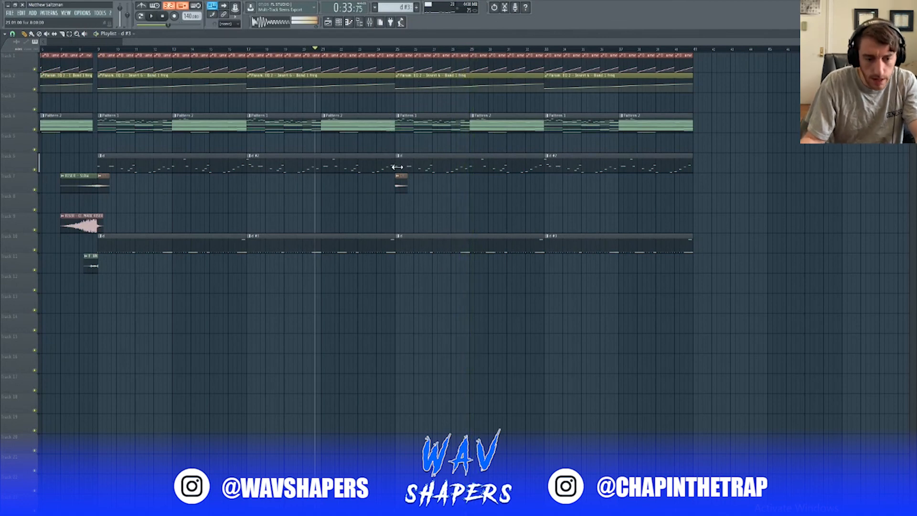
{"action": "left_click", "coordinate": [397, 167]}
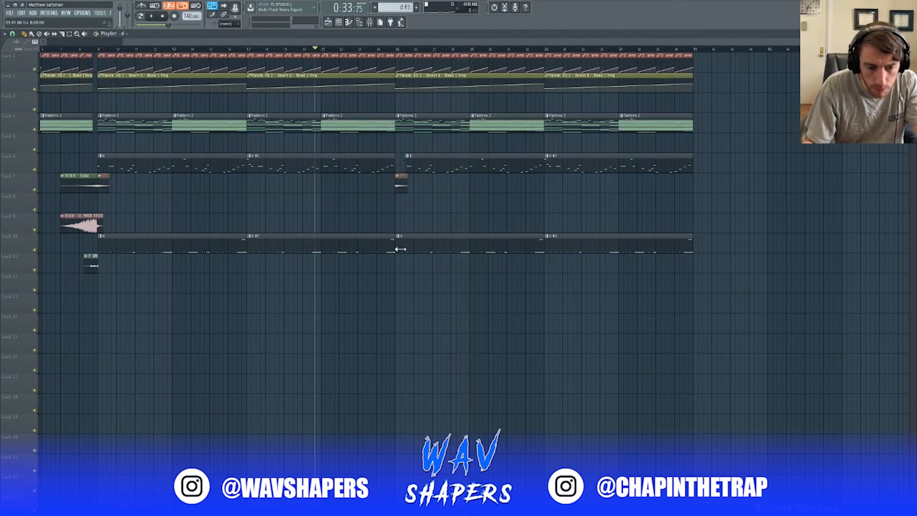
{"action": "left_click_drag", "start_coordinate": [409, 244], "coordinate": [405, 244]}
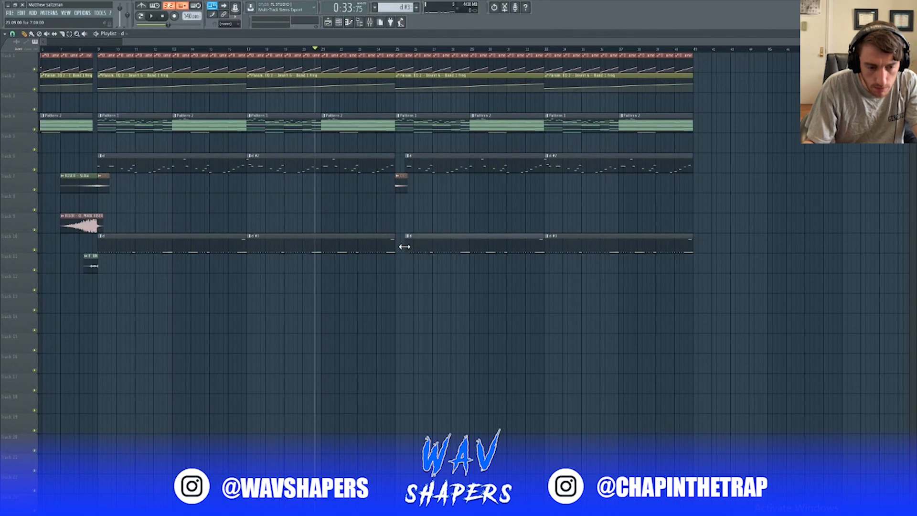
{"action": "left_click", "coordinate": [376, 50]}
{"action": "left_click", "coordinate": [368, 50]}
{"action": "key", "text": "space"}
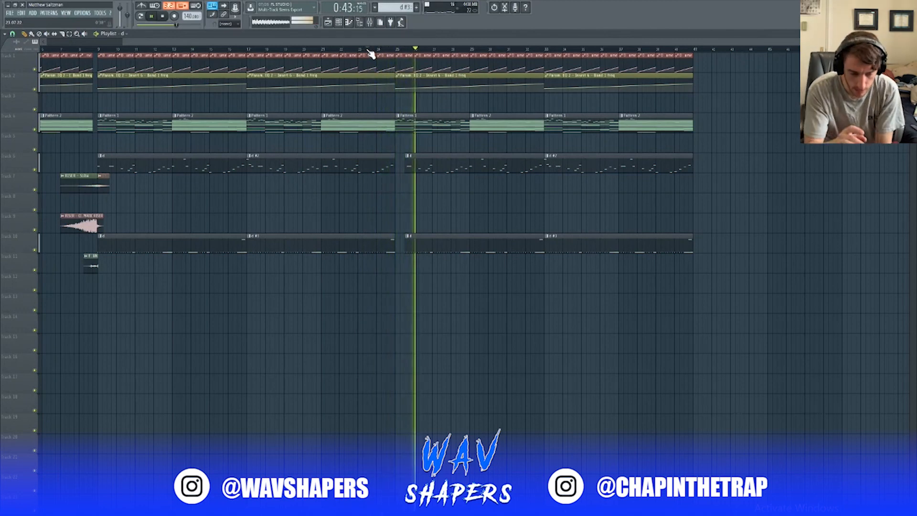
{"action": "key", "text": "space"}
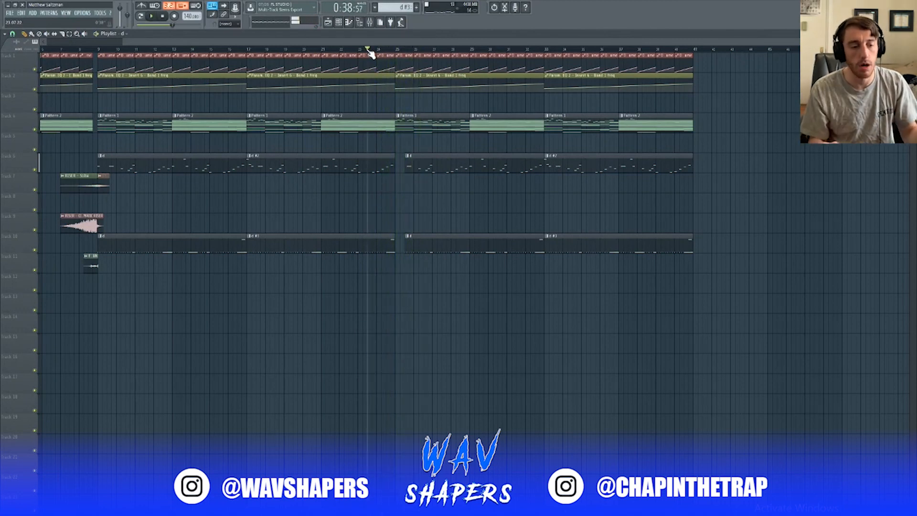